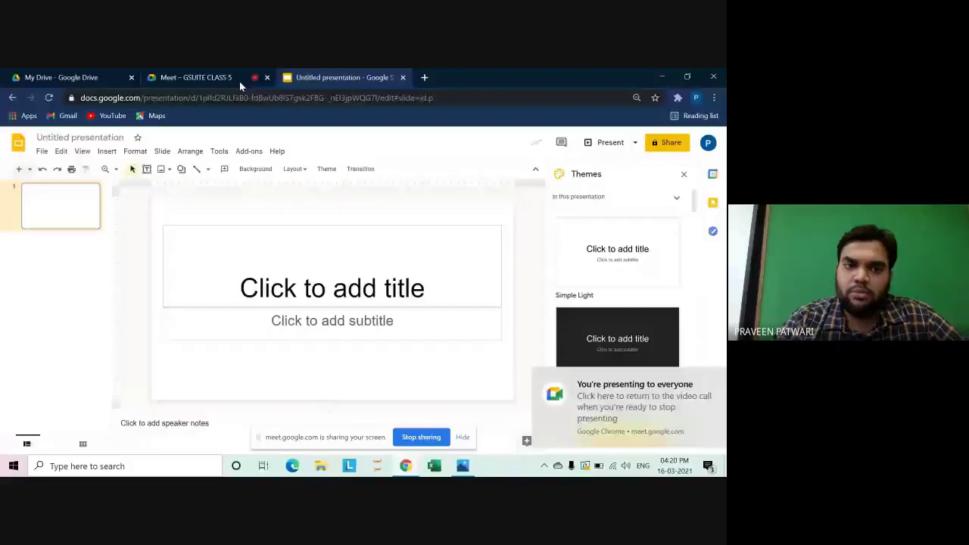
# Return to the untitled presentation and rename it 'TASK 1 16.03.2021', correcting the year from 2020
pyautogui.click(205, 76)
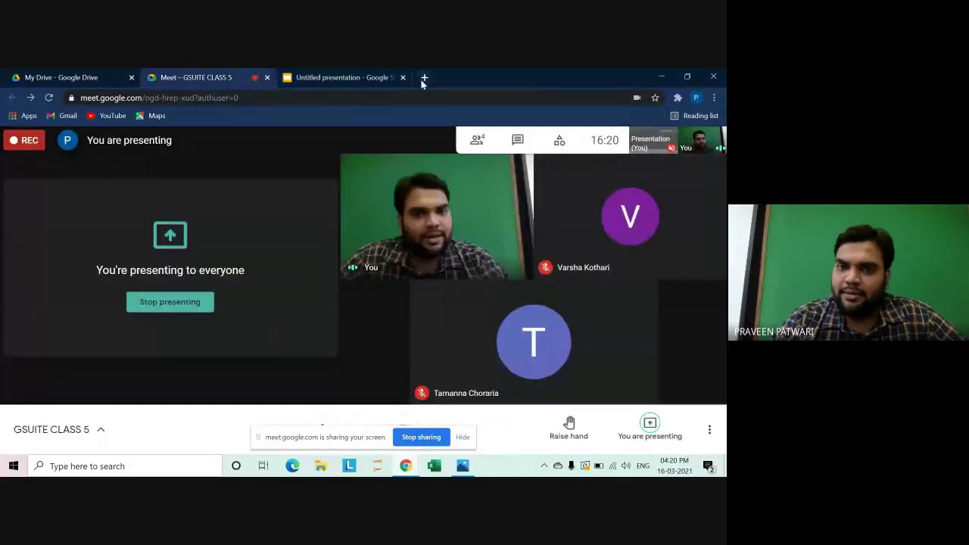
pyautogui.click(424, 77)
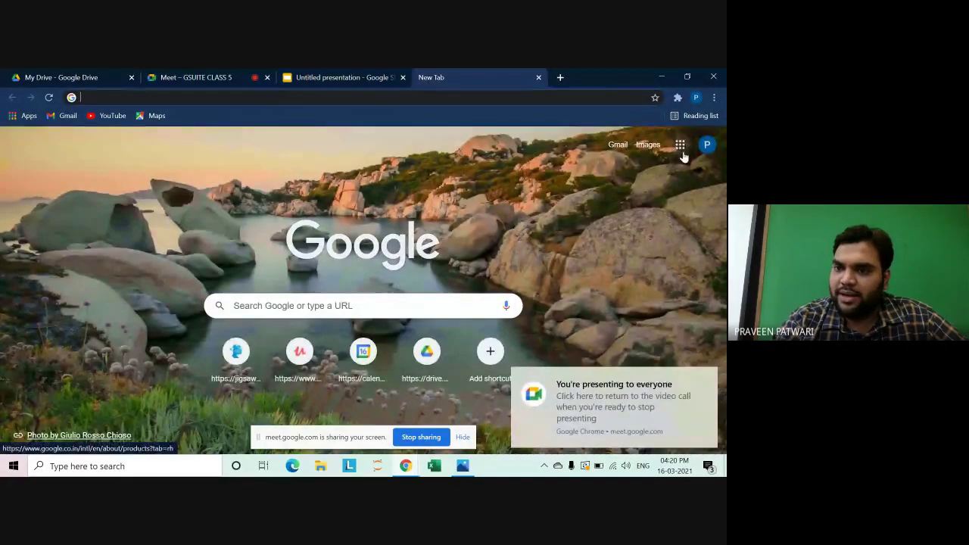
pyautogui.click(352, 77)
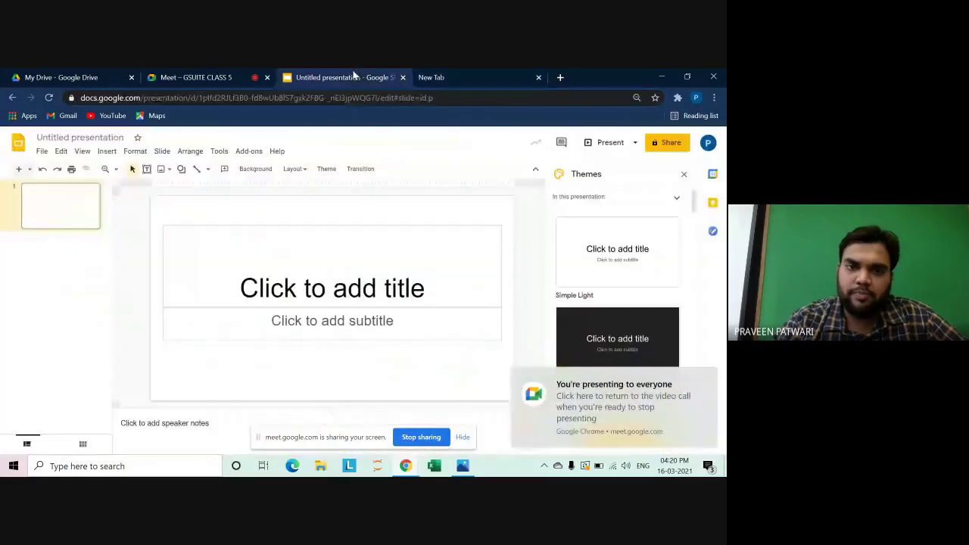
pyautogui.click(99, 137)
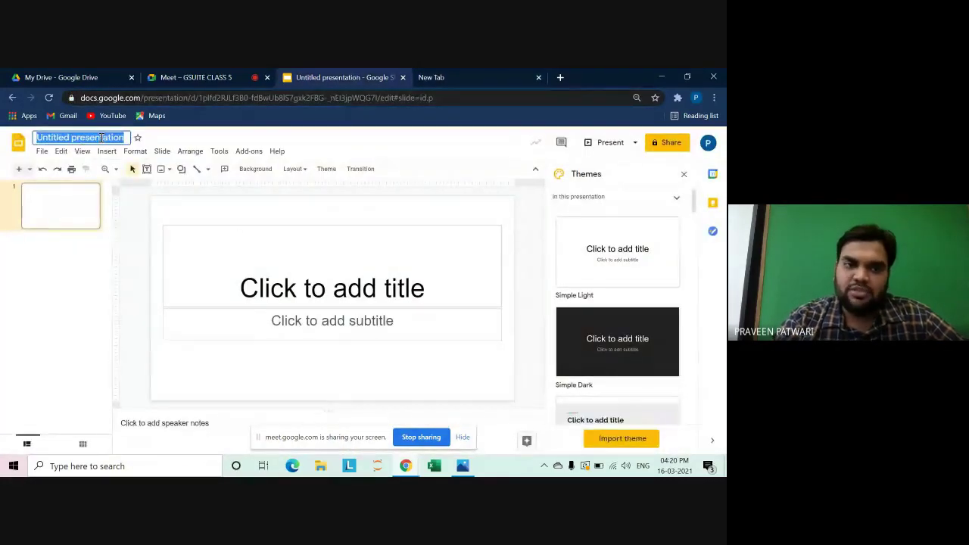
pyautogui.write('TAS')
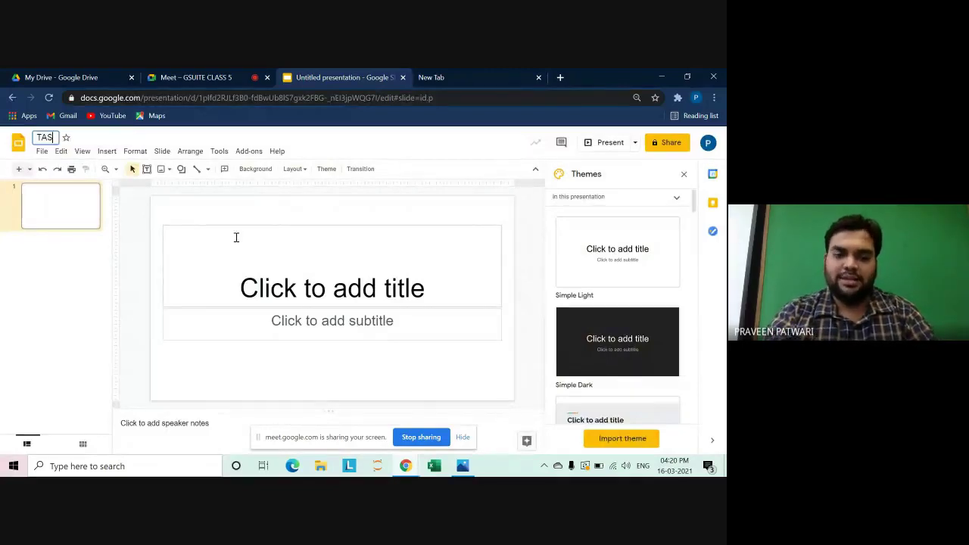
pyautogui.write('K 1')
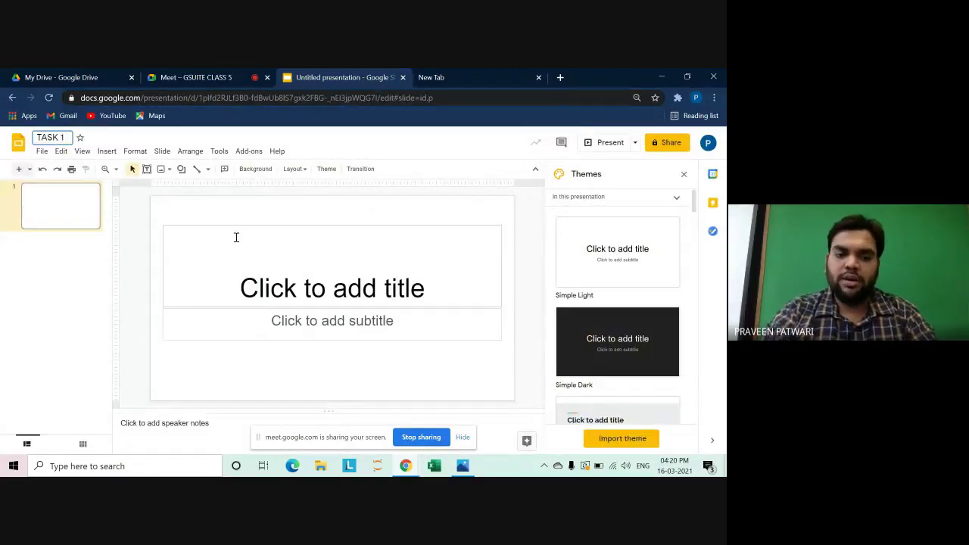
pyautogui.write(' 16.0')
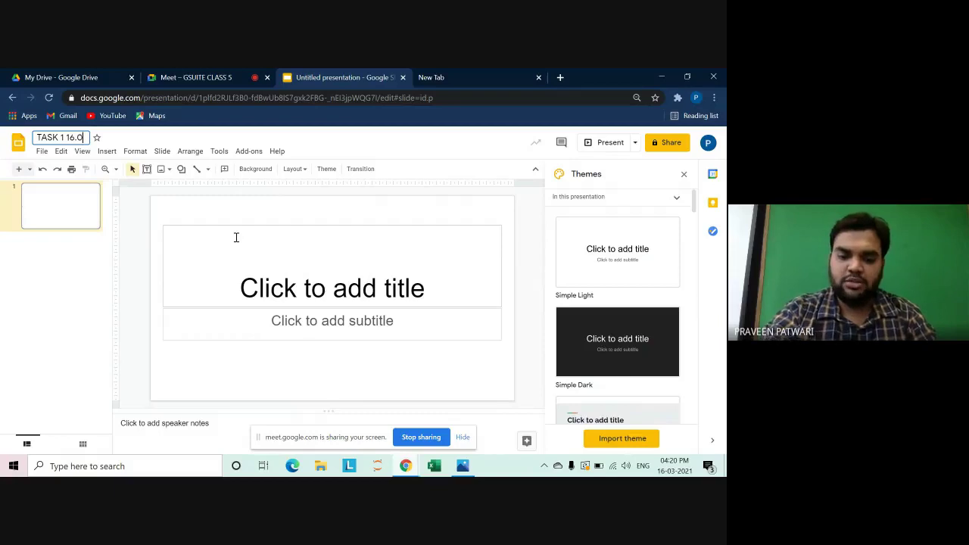
pyautogui.write('3.2020')
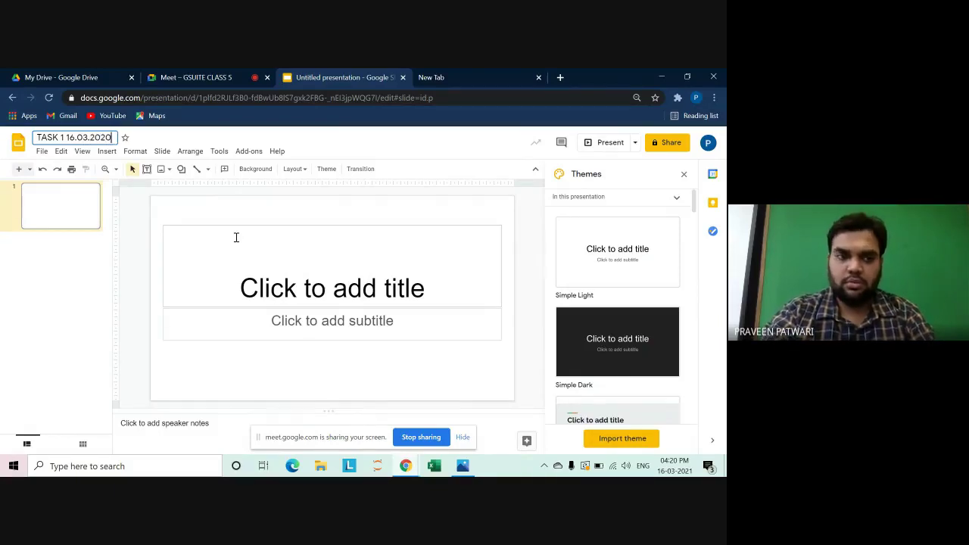
pyautogui.press('BackSpace')
pyautogui.write('1')
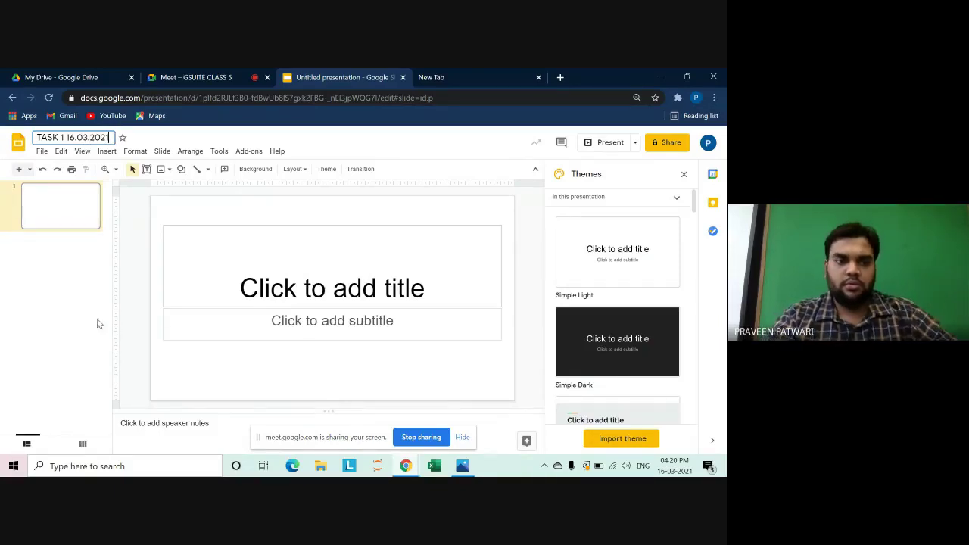
pyautogui.click(76, 311)
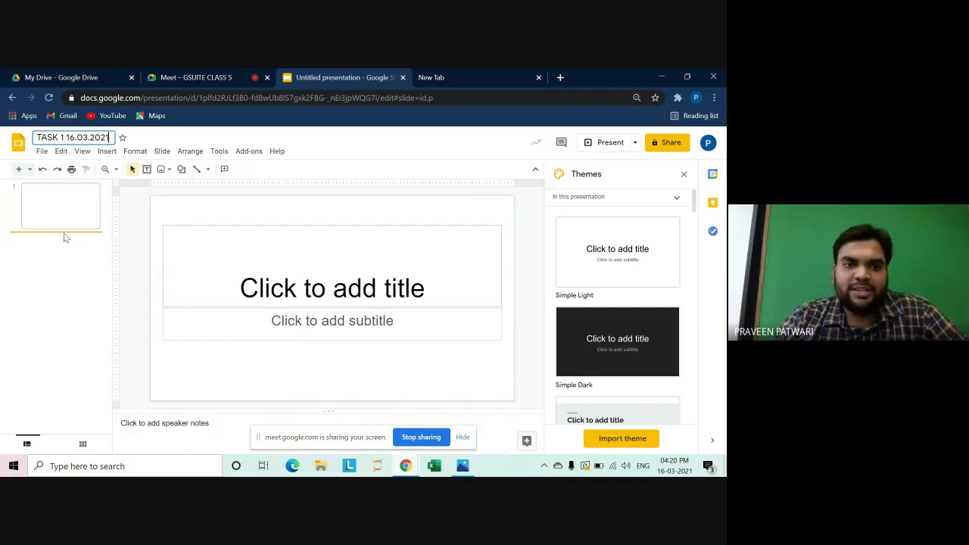
pyautogui.click(42, 151)
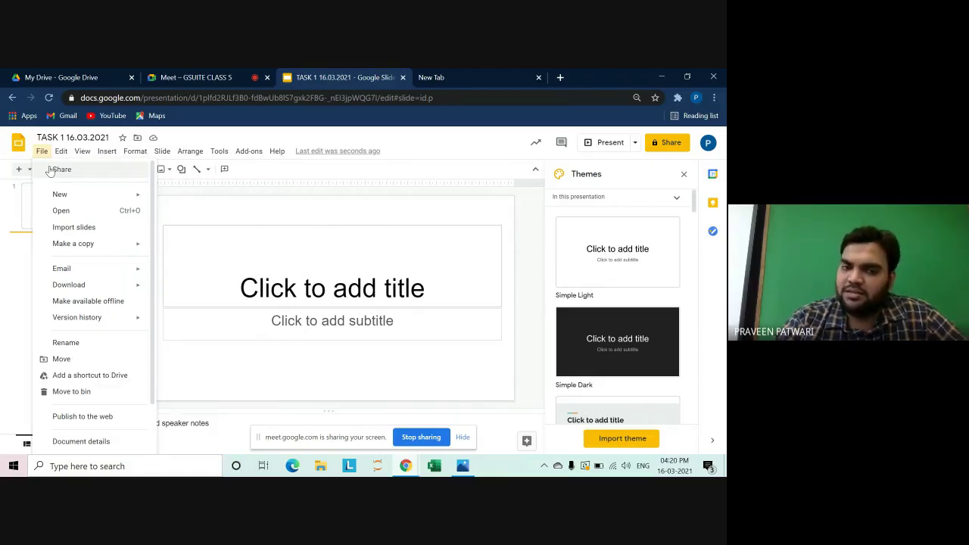
pyautogui.moveTo(69, 196)
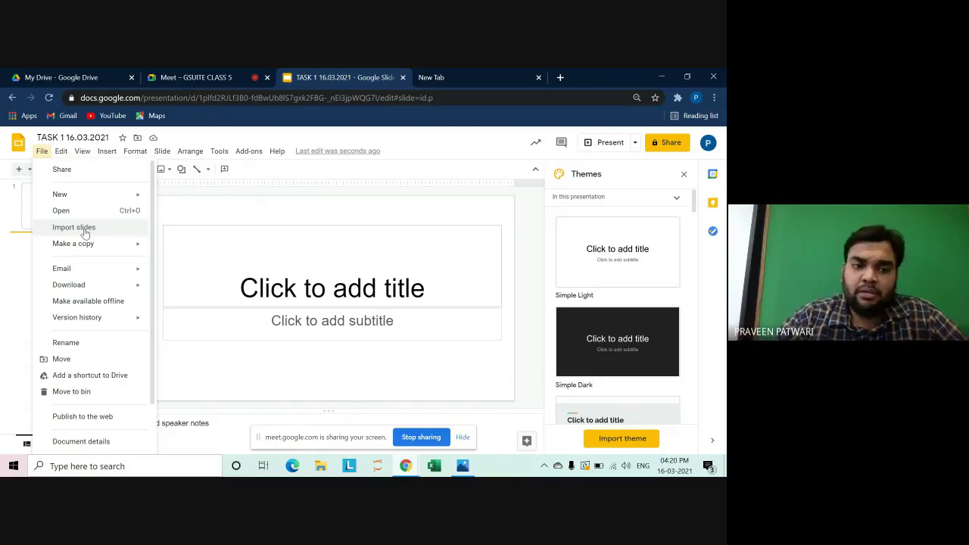
pyautogui.moveTo(85, 247)
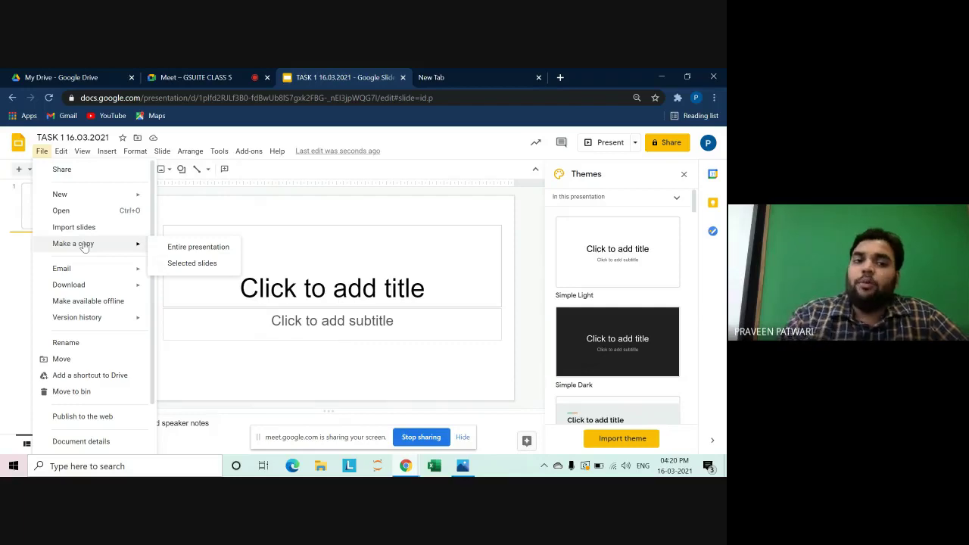
pyautogui.moveTo(78, 270)
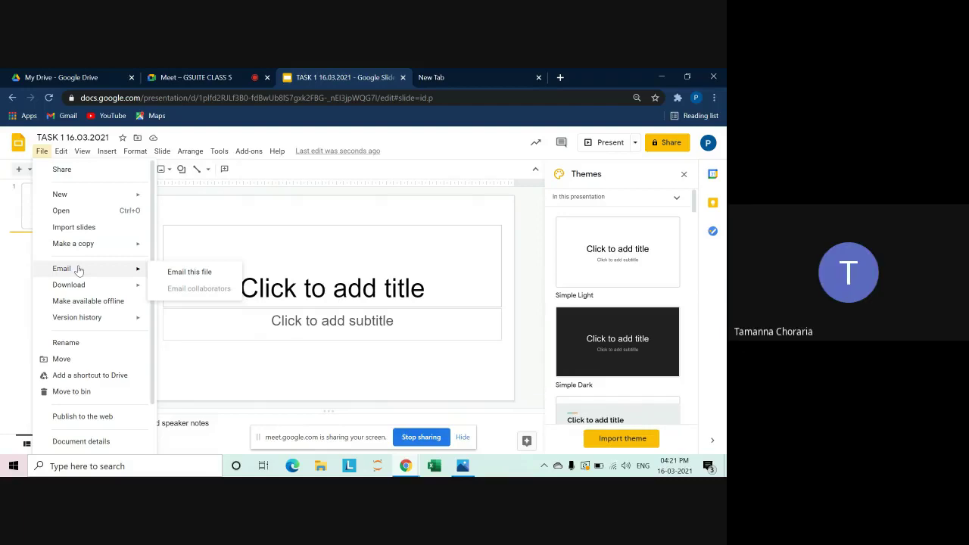
# Load the Google Slides home page from 'Slid' in the new tab, then go back to TASK 1
pyautogui.press('Escape')
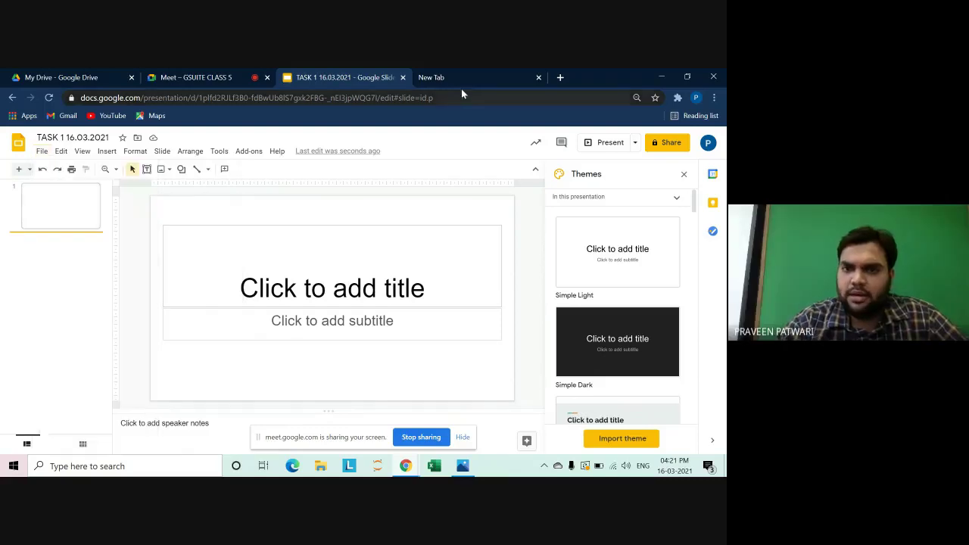
pyautogui.click(457, 76)
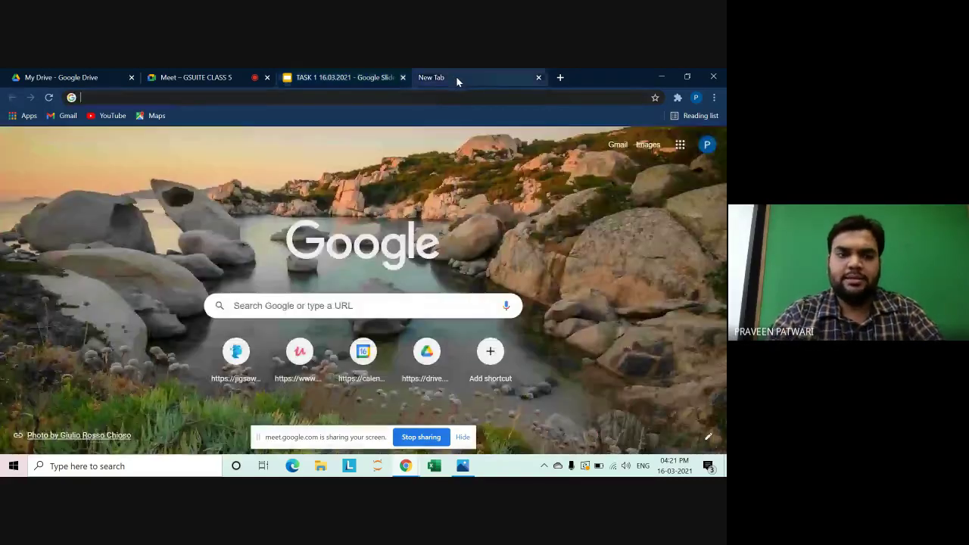
pyautogui.write('Slid')
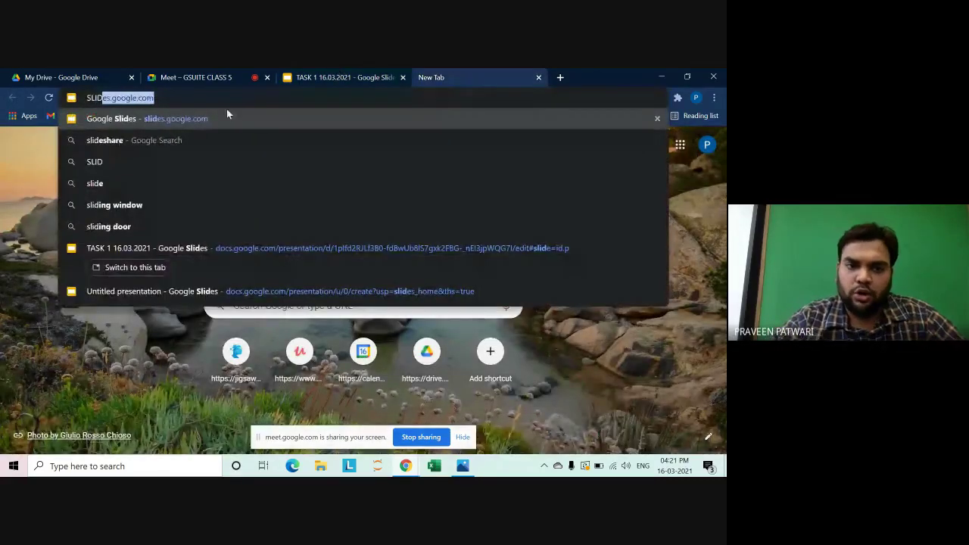
pyautogui.click(212, 121)
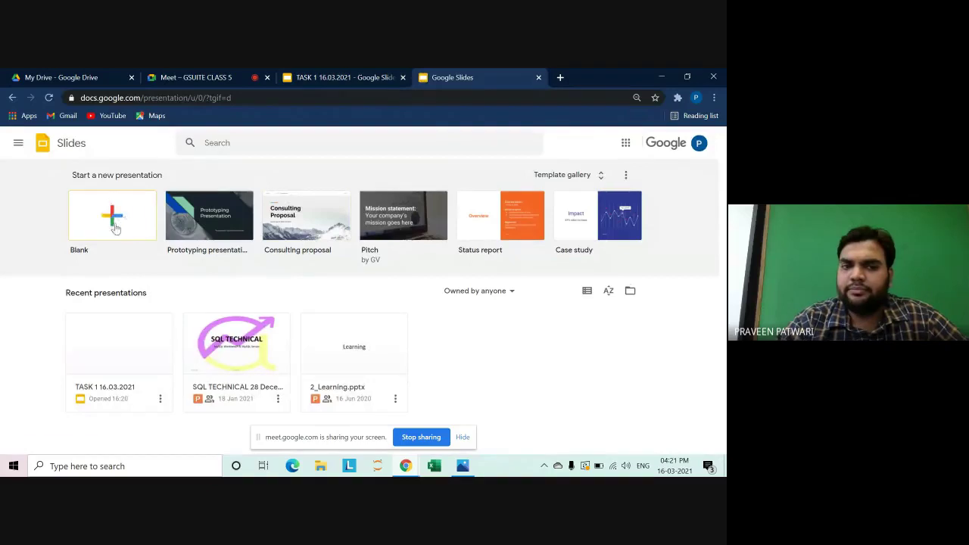
pyautogui.click(117, 216)
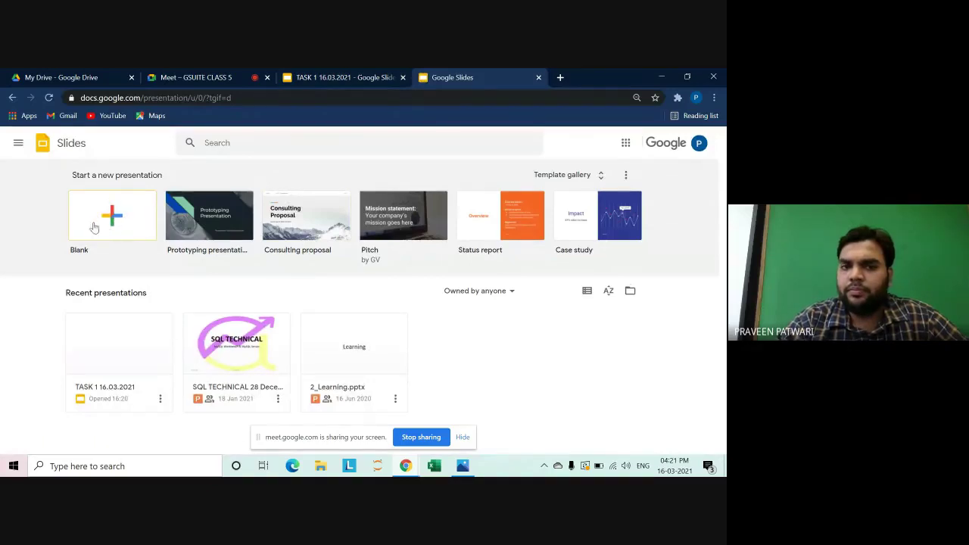
pyautogui.click(344, 79)
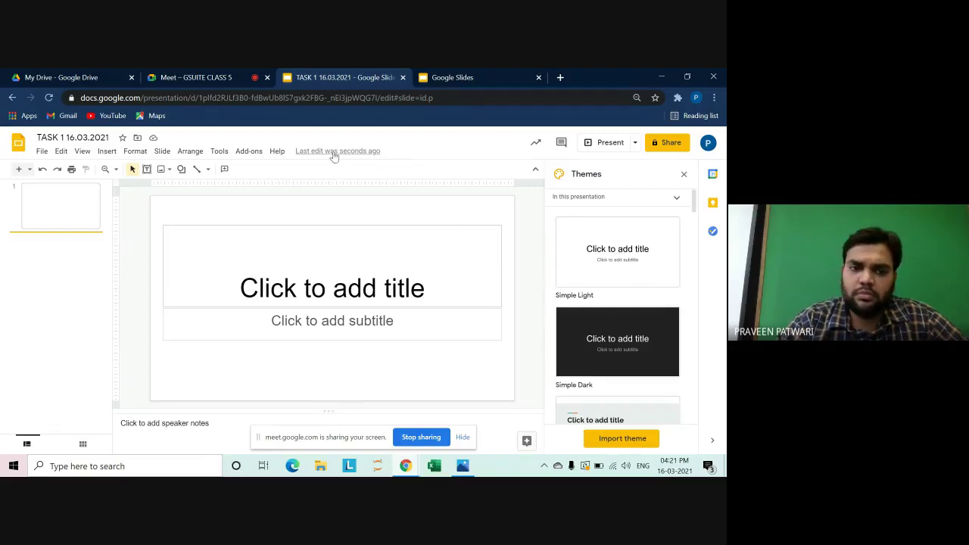
# Check the Meet call, then browse the File menu's Email, Download and Version history options
pyautogui.click(227, 77)
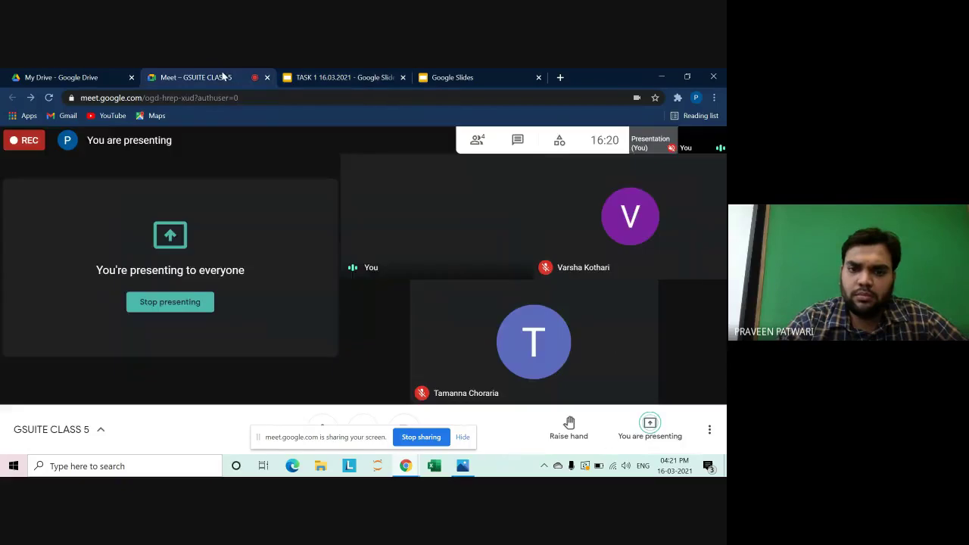
pyautogui.click(363, 77)
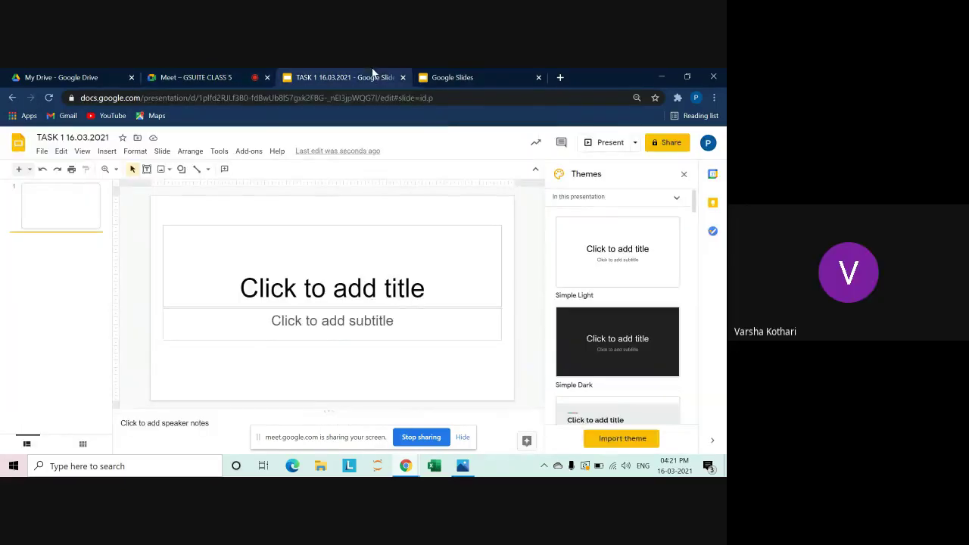
pyautogui.click(43, 152)
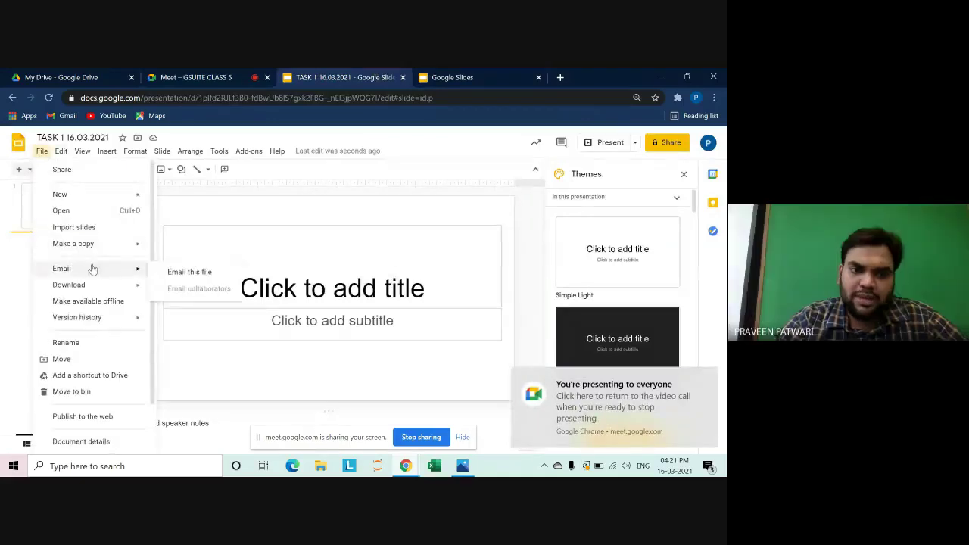
pyautogui.moveTo(89, 290)
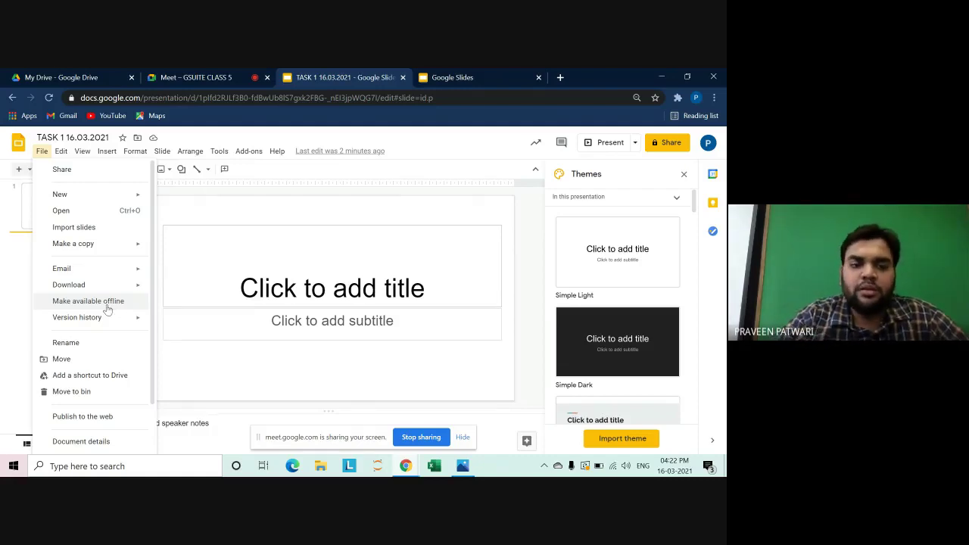
pyautogui.moveTo(97, 319)
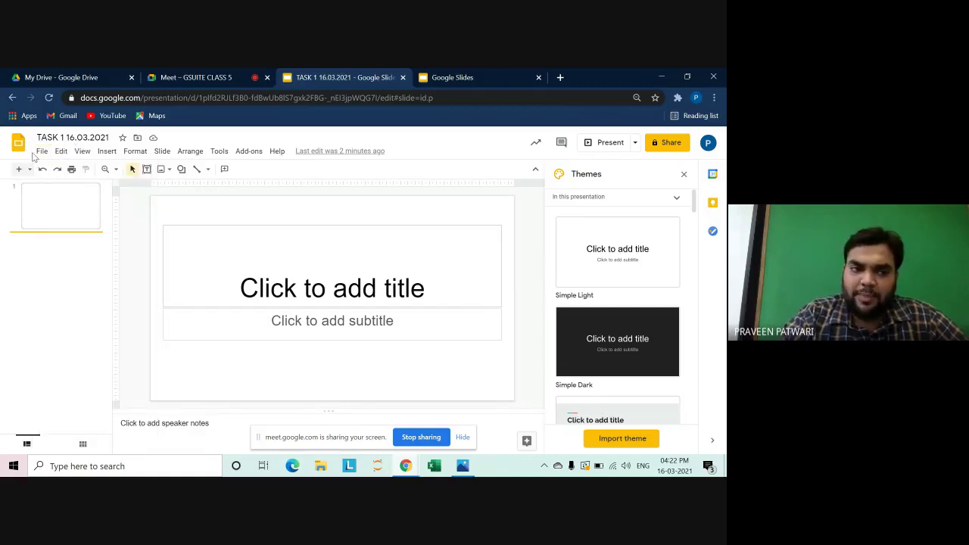
pyautogui.click(42, 152)
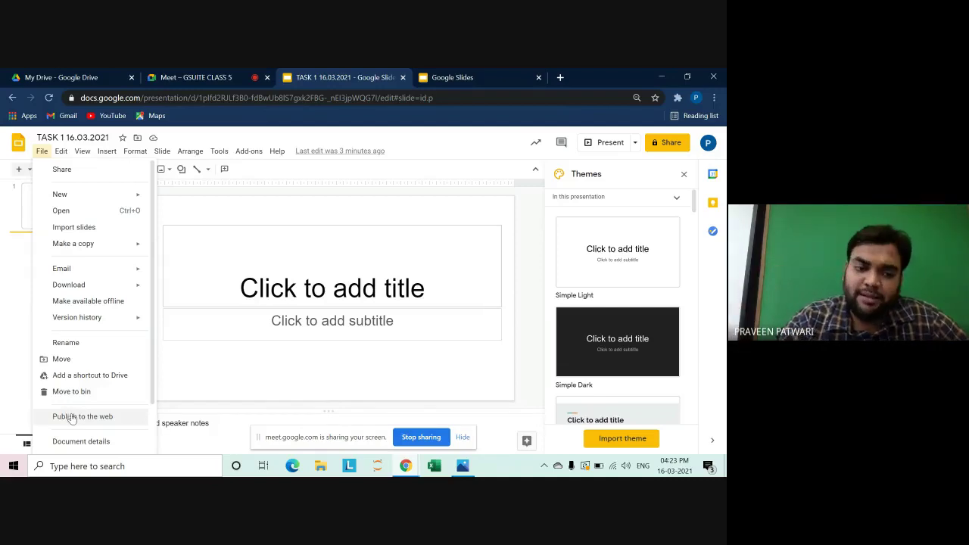
pyautogui.click(13, 311)
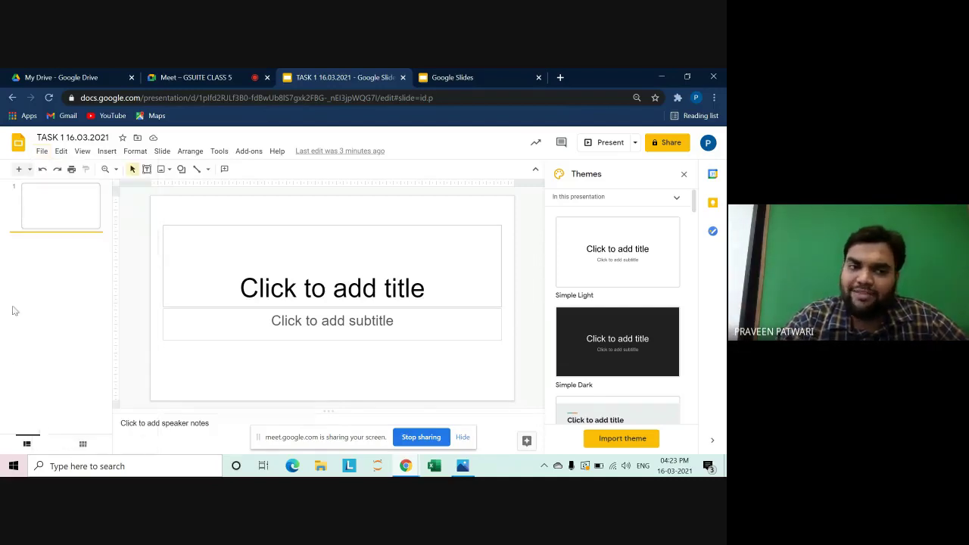
# Hide the rulers with View > Show ruler, then turn them back on
pyautogui.click(41, 150)
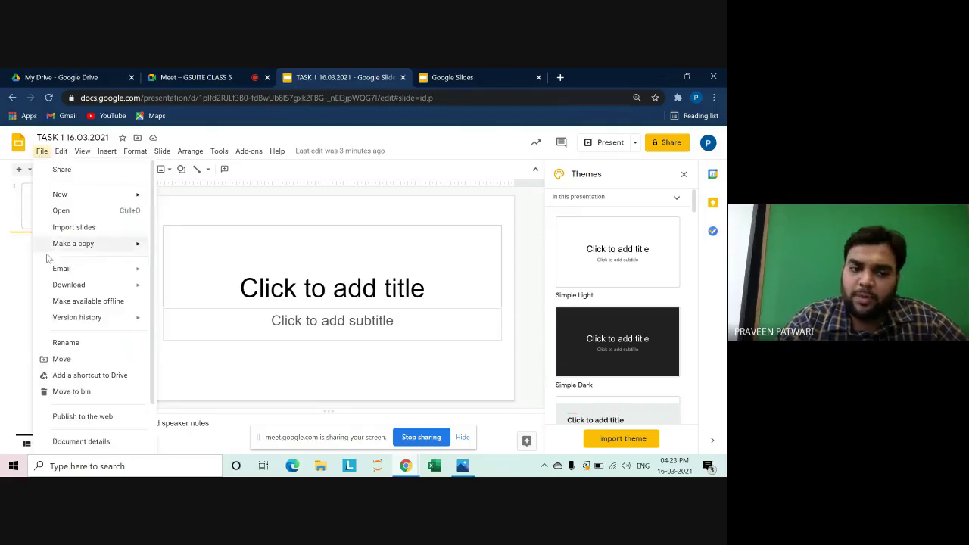
pyautogui.click(82, 151)
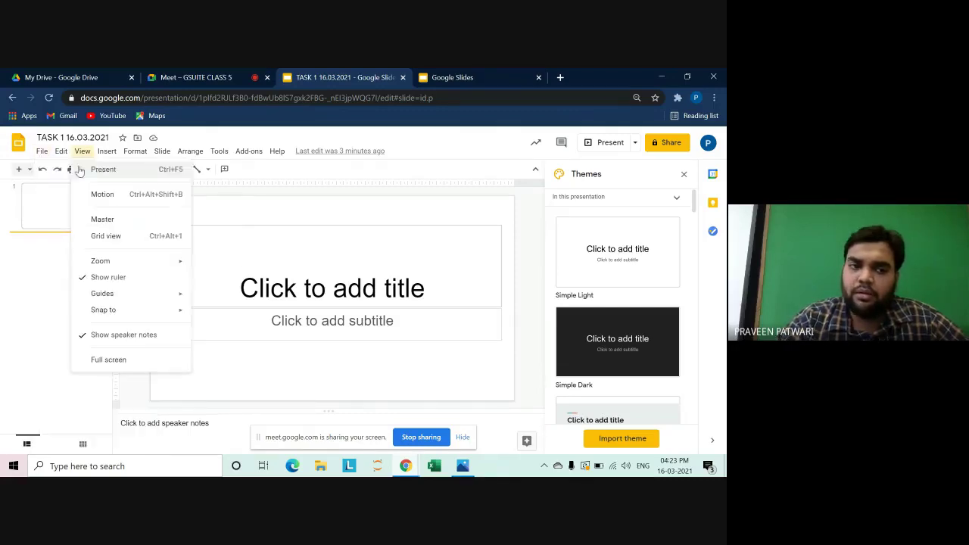
pyautogui.moveTo(62, 155)
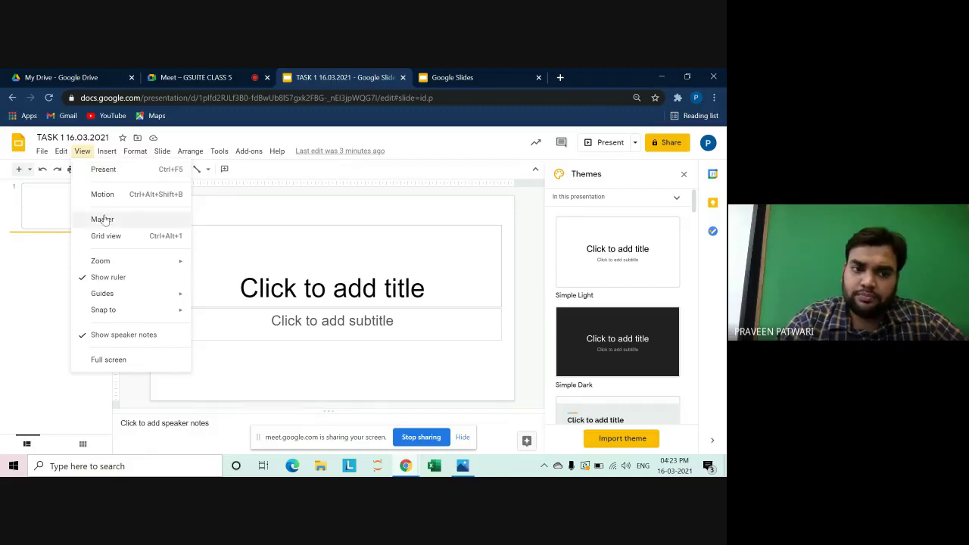
pyautogui.moveTo(107, 261)
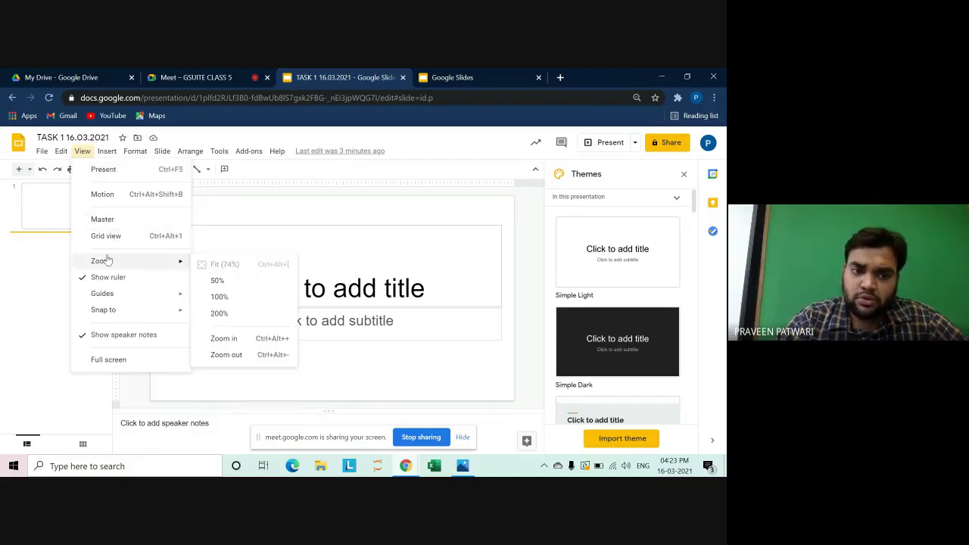
pyautogui.click(104, 280)
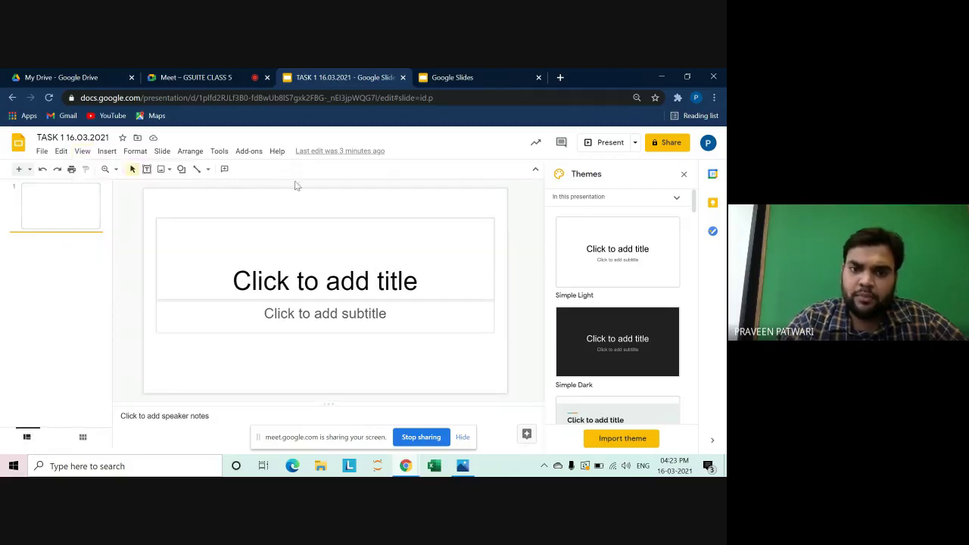
pyautogui.click(82, 150)
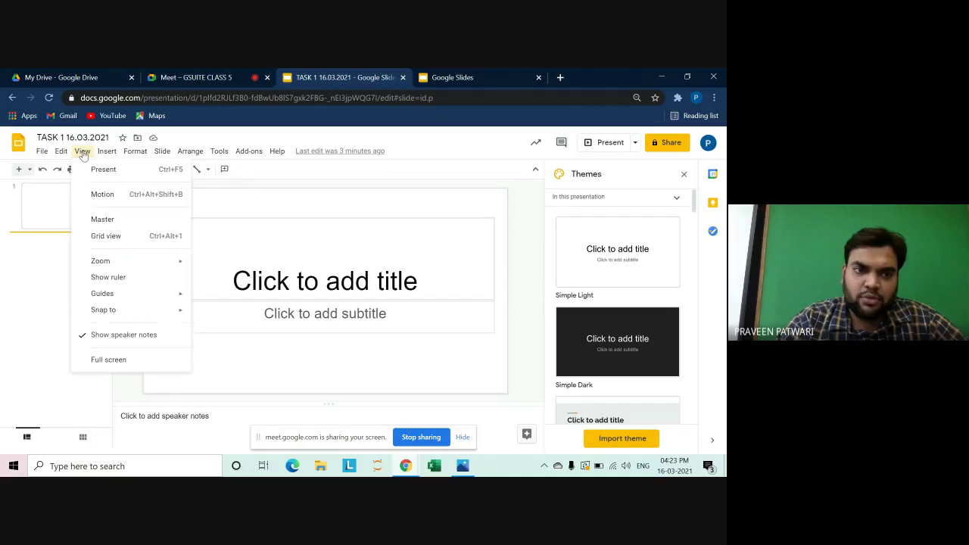
pyautogui.click(108, 277)
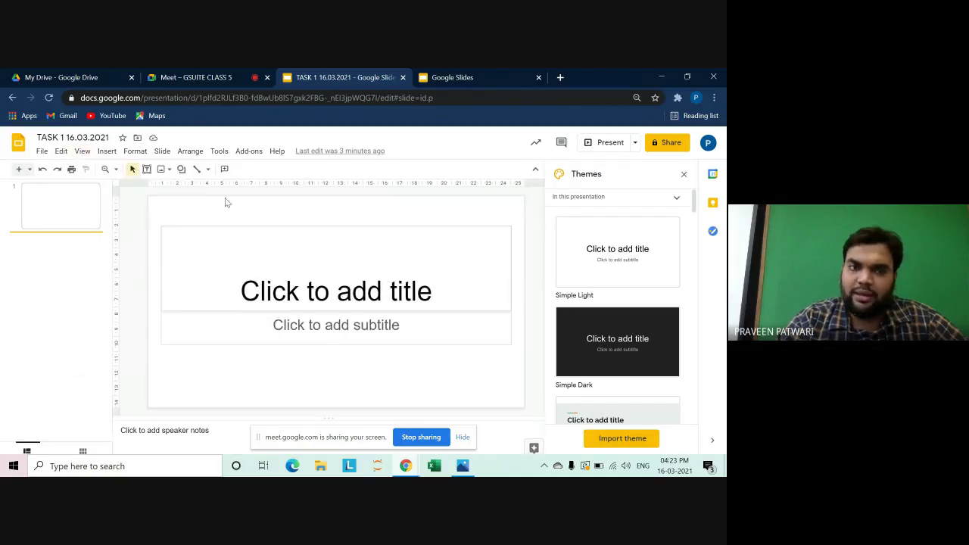
# Switch the editor to View > Full screen to hide its controls
pyautogui.click(82, 151)
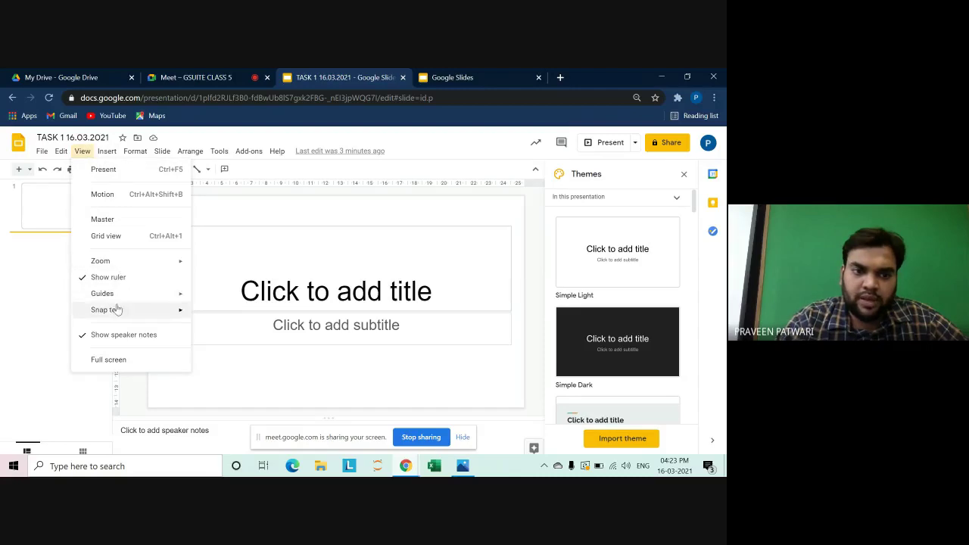
pyautogui.moveTo(117, 300)
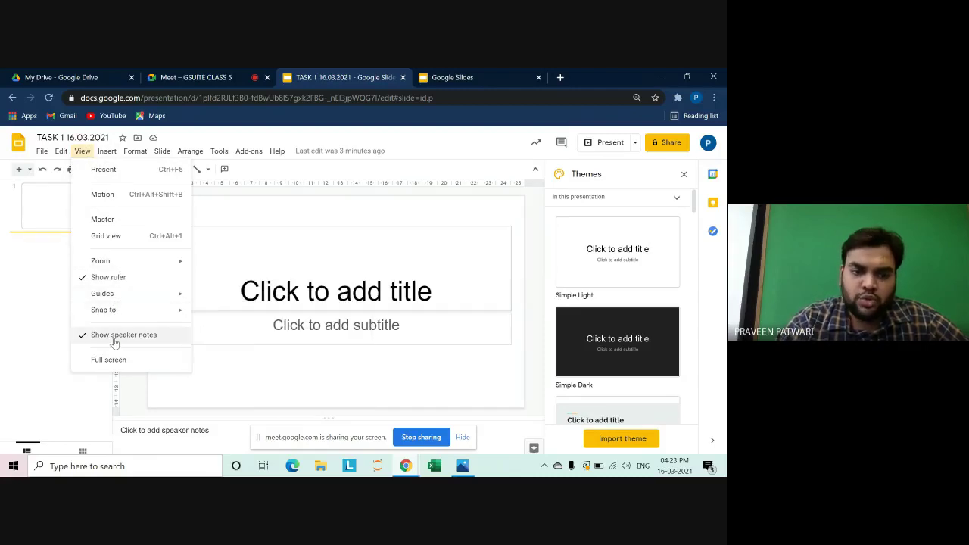
pyautogui.click(112, 360)
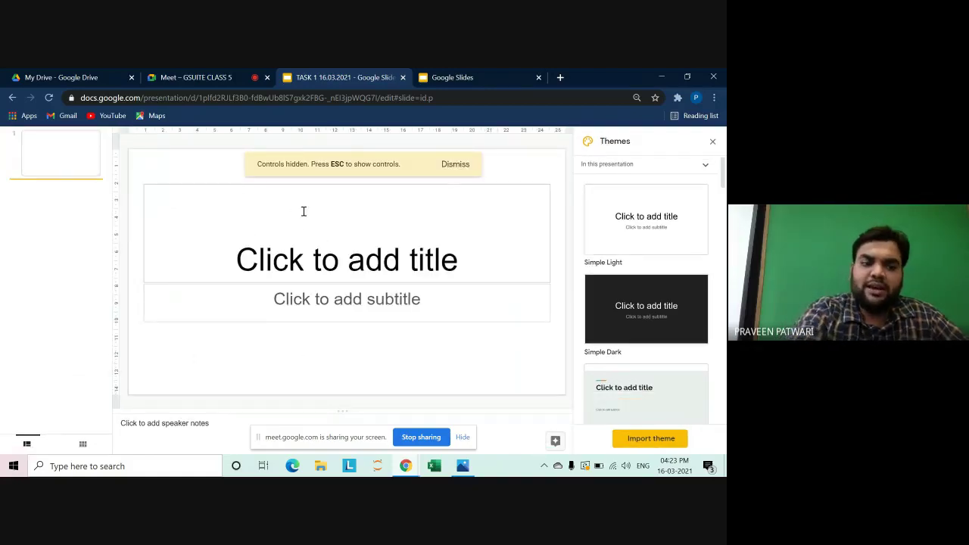
# Exit full screen with Esc, preview the slides in grid view, then return to filmstrip view
pyautogui.press('Escape')
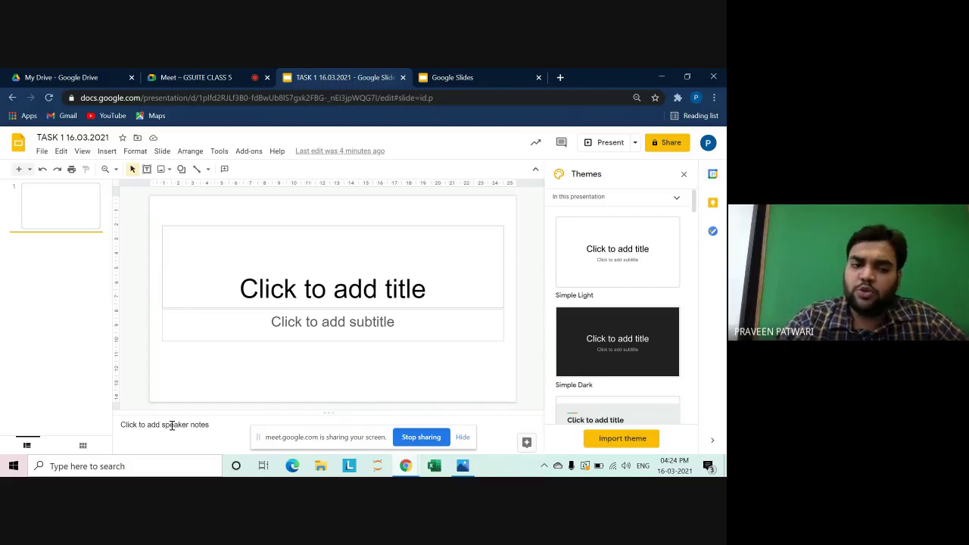
pyautogui.click(83, 446)
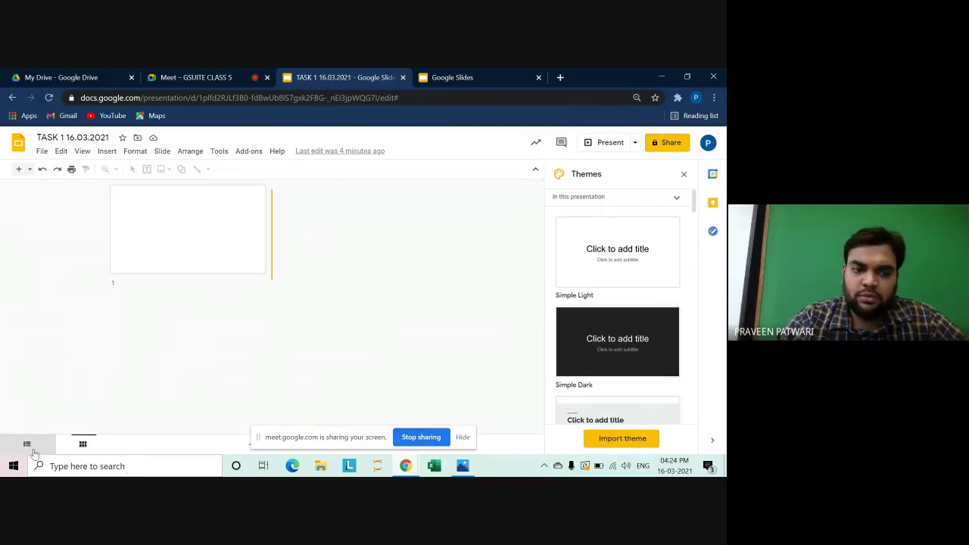
pyautogui.click(32, 451)
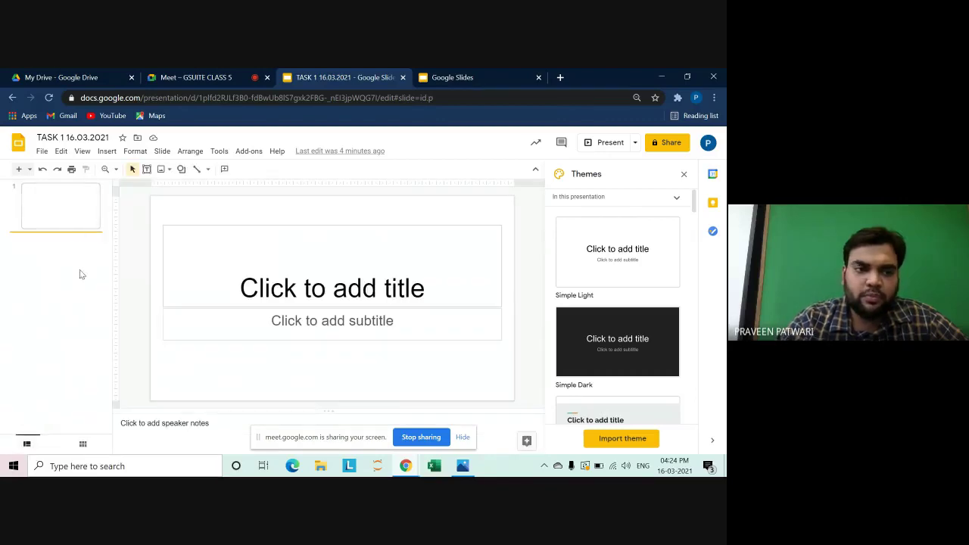
pyautogui.click(82, 150)
pyautogui.moveTo(110, 300)
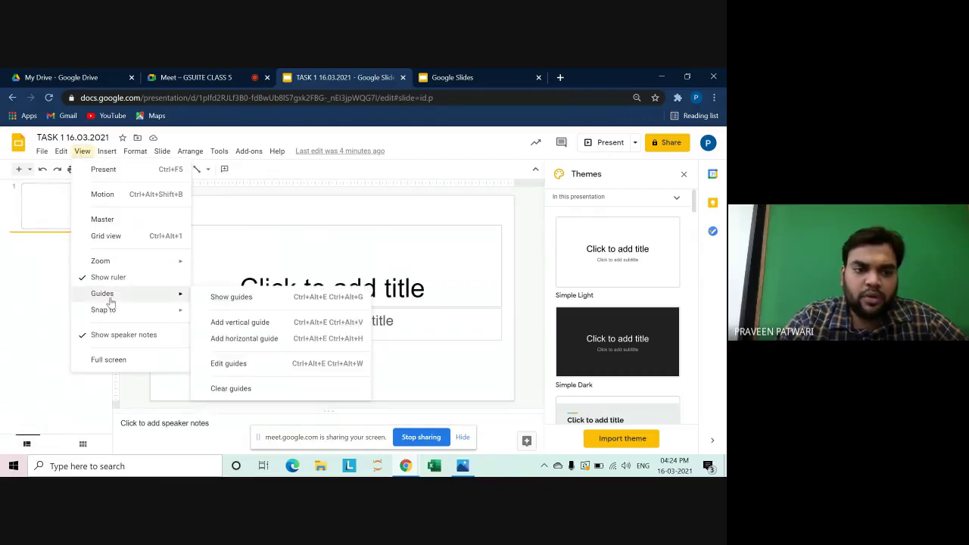
pyautogui.moveTo(108, 153)
pyautogui.moveTo(113, 172)
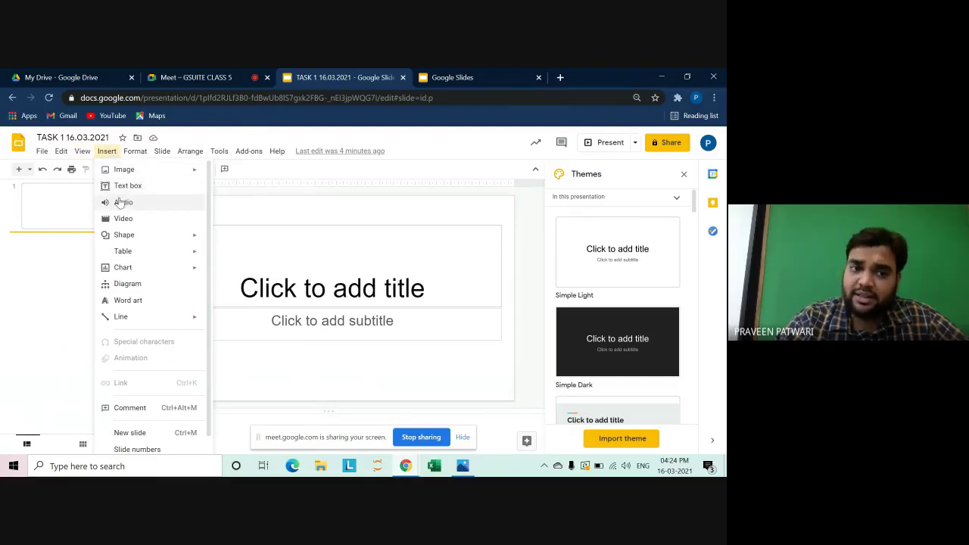
pyautogui.moveTo(121, 236)
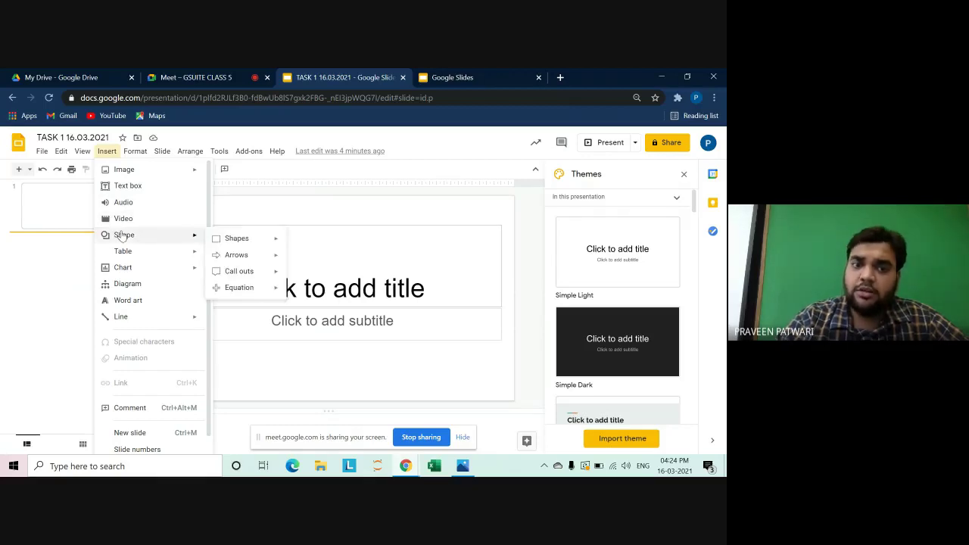
pyautogui.moveTo(120, 254)
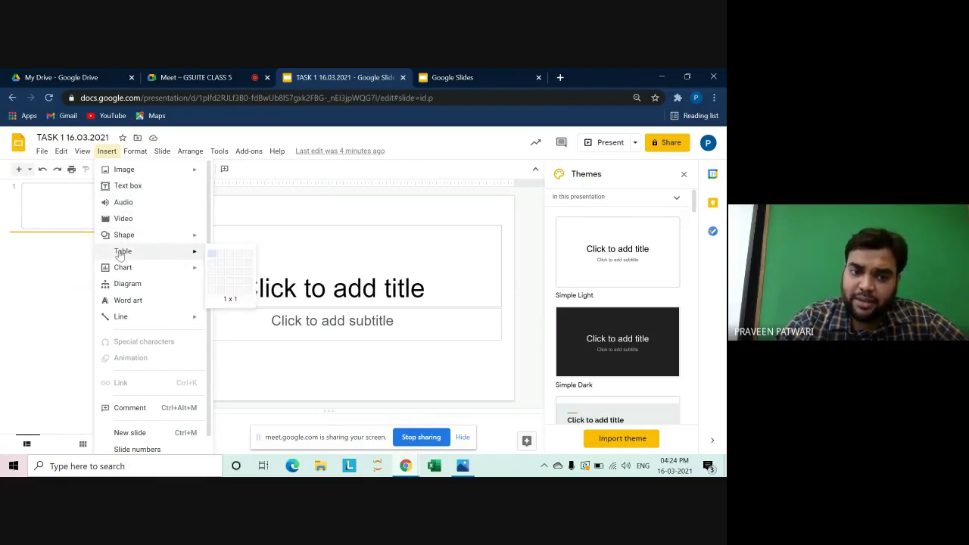
pyautogui.moveTo(121, 271)
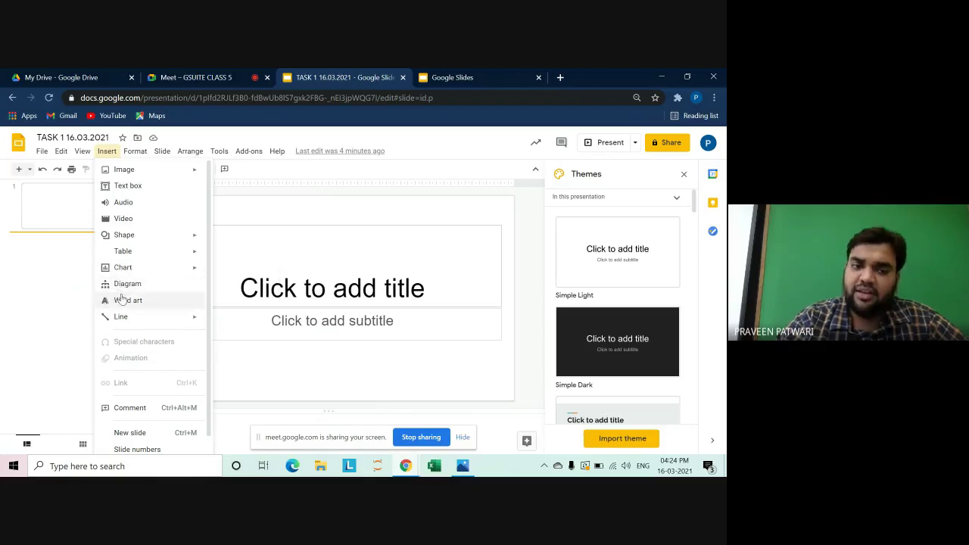
pyautogui.moveTo(122, 319)
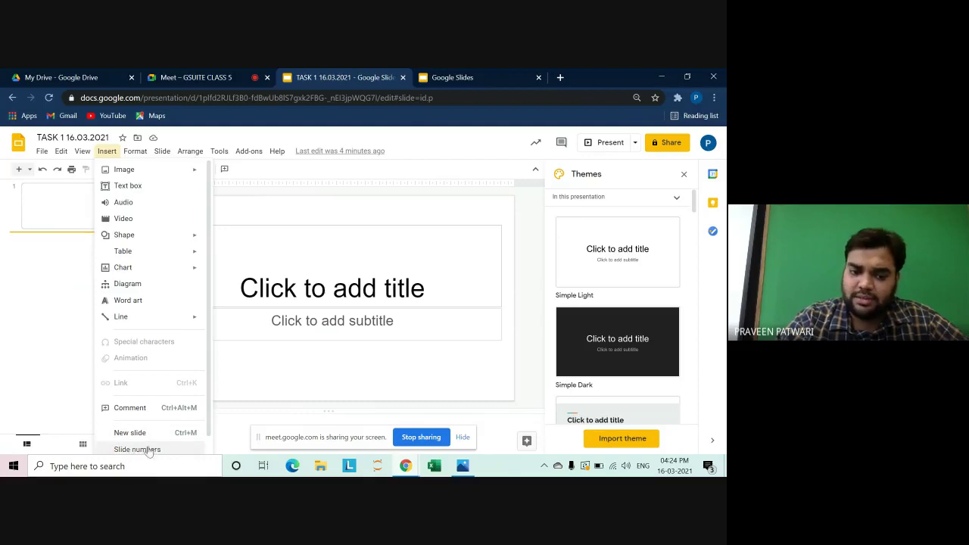
pyautogui.scroll(-1, 209, 424)
pyautogui.scroll(-1, 210, 425)
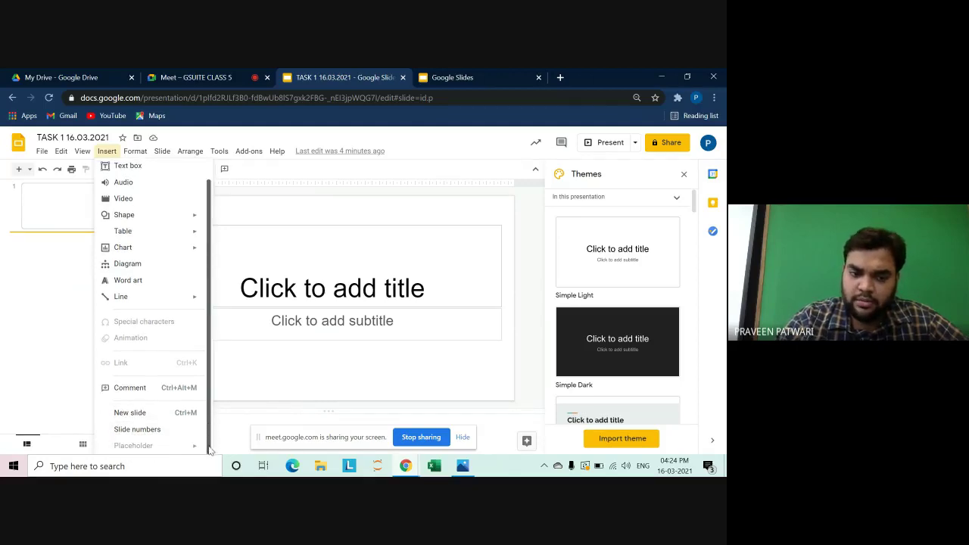
pyautogui.click(25, 364)
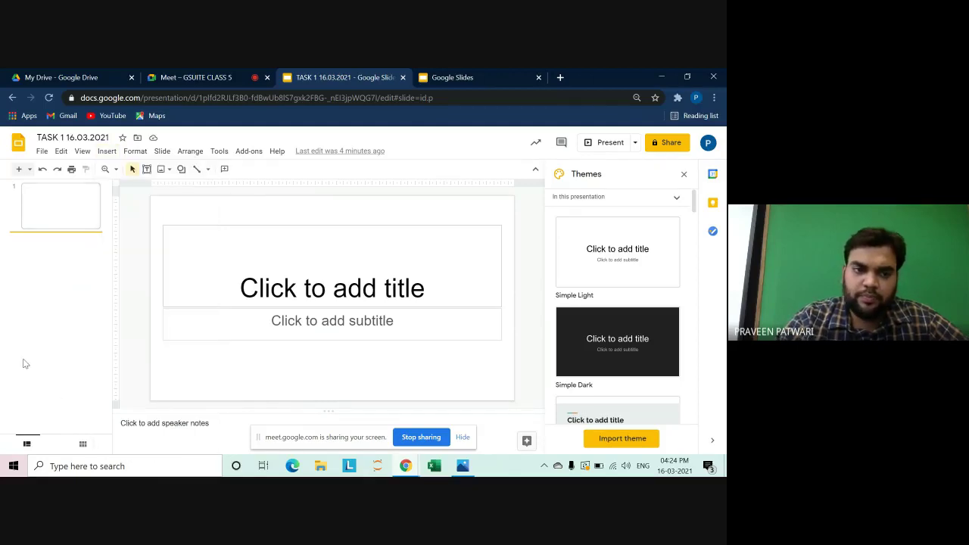
pyautogui.click(136, 153)
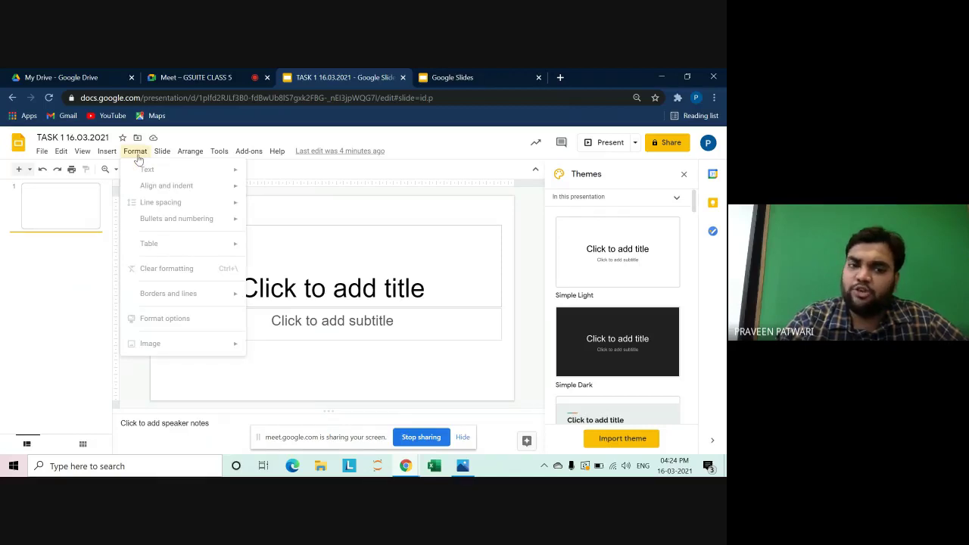
pyautogui.moveTo(163, 154)
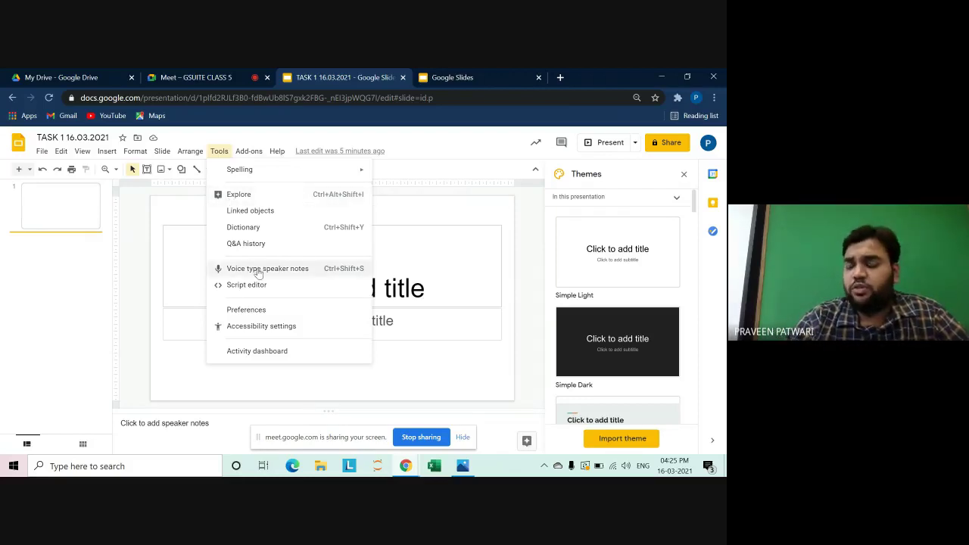
pyautogui.moveTo(247, 153)
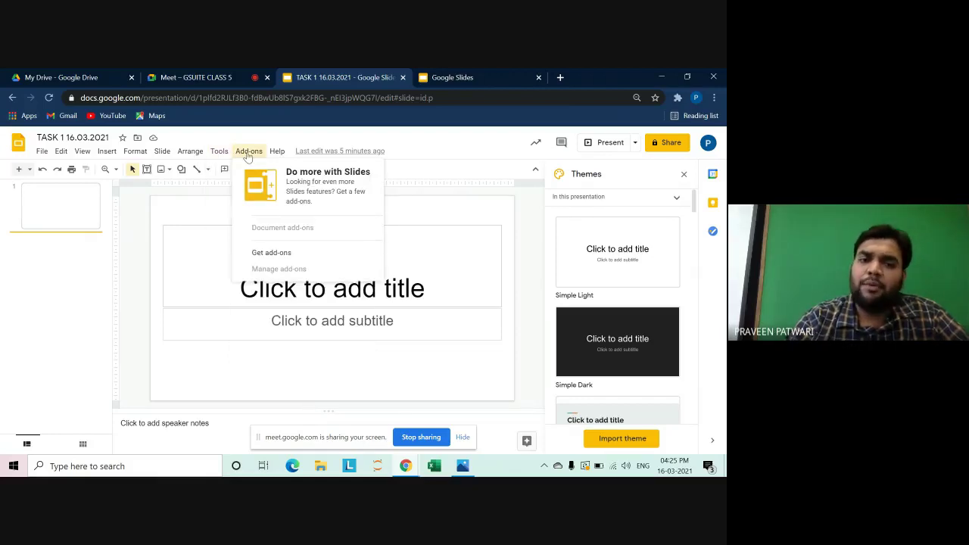
pyautogui.moveTo(283, 154)
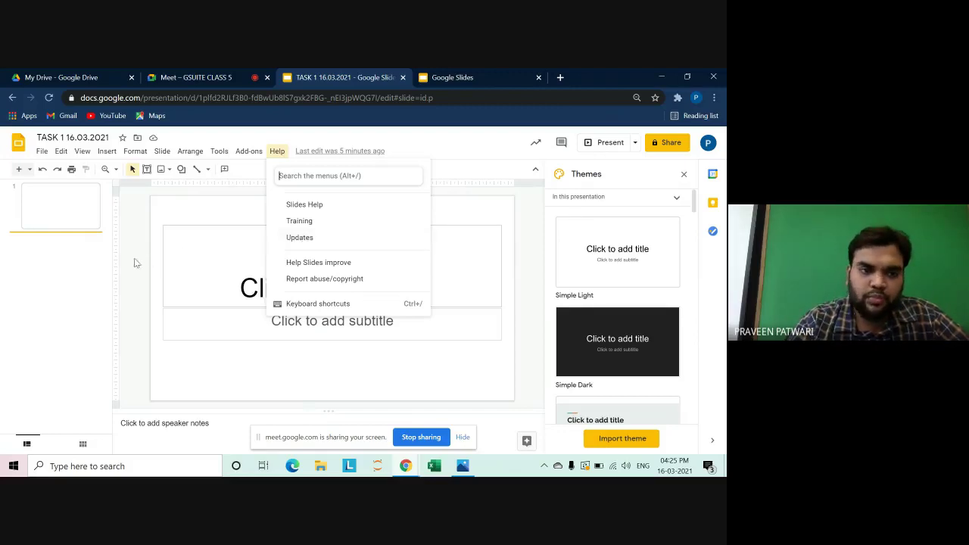
pyautogui.click(105, 289)
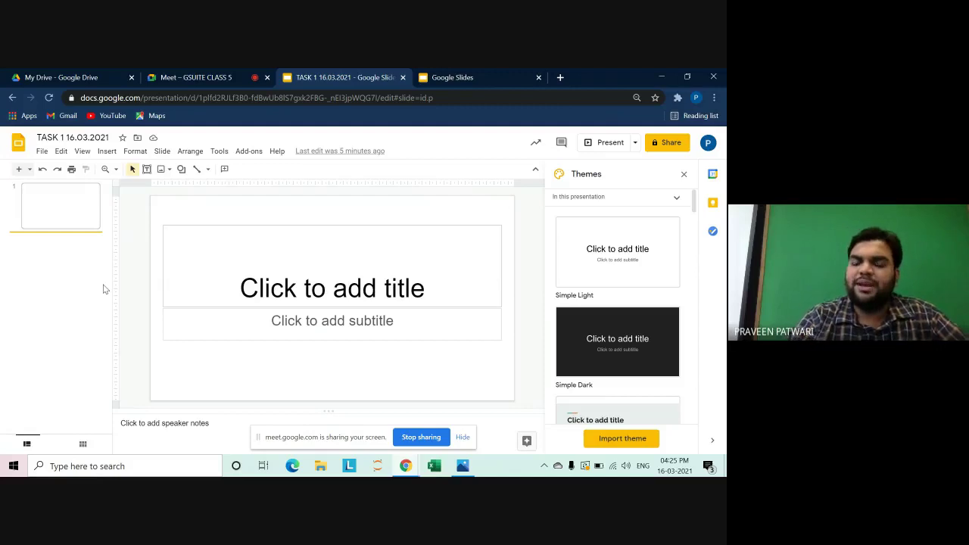
# Type 'M.S DHONI' as the slide title
pyautogui.click(246, 282)
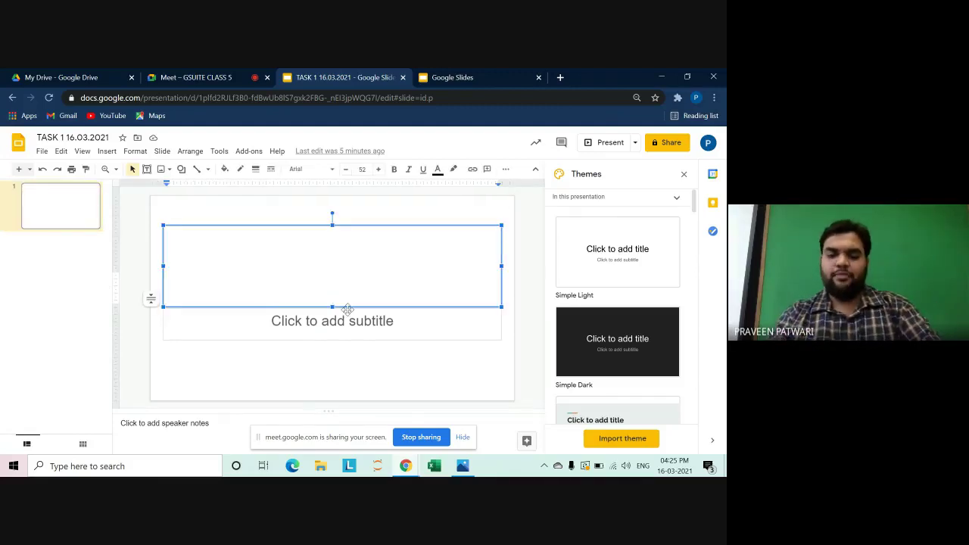
pyautogui.write('M.A')
pyautogui.press('BackSpace')
pyautogui.press('BackSpace')
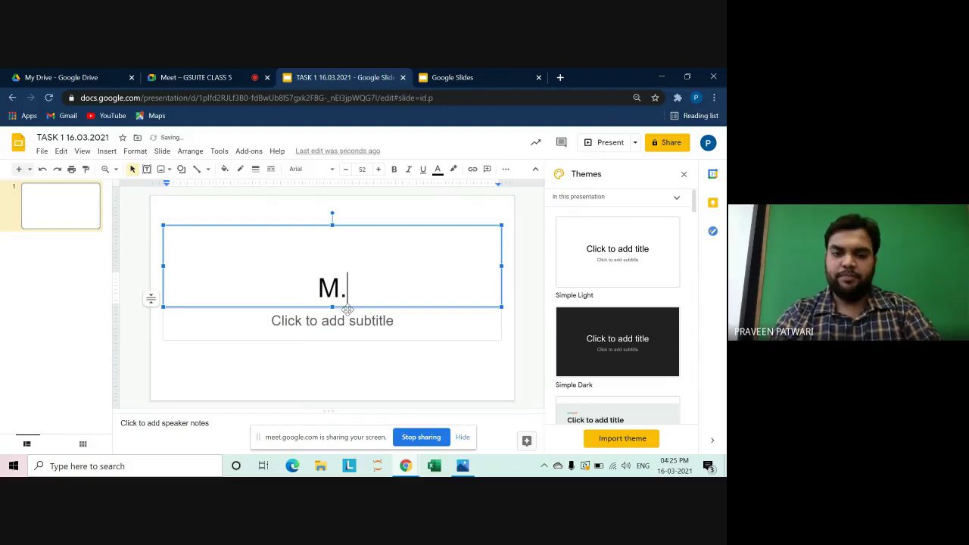
pyautogui.write('S DHONI')
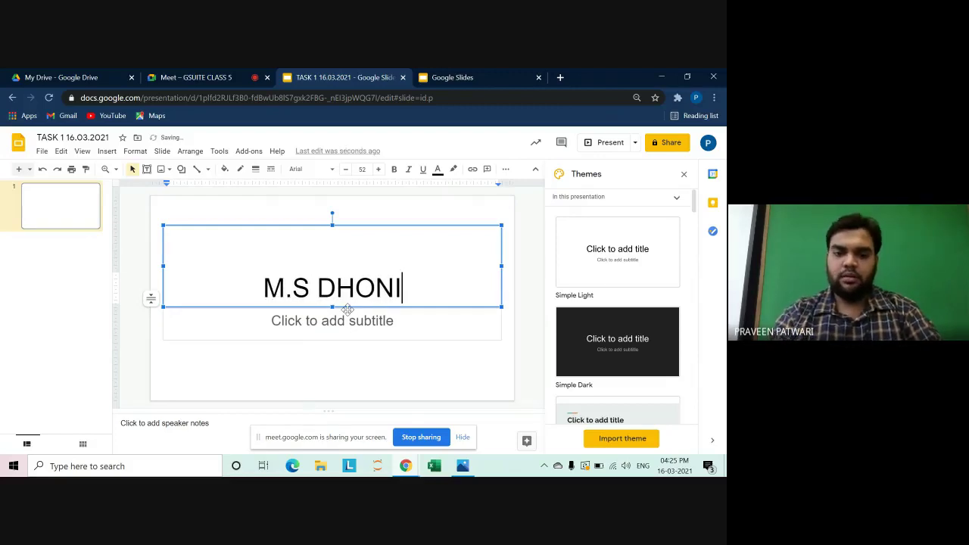
# Enter the subtitle '- FORMER INDIAN CRICKET TEAM CAPTAIN' below the title
pyautogui.click(340, 322)
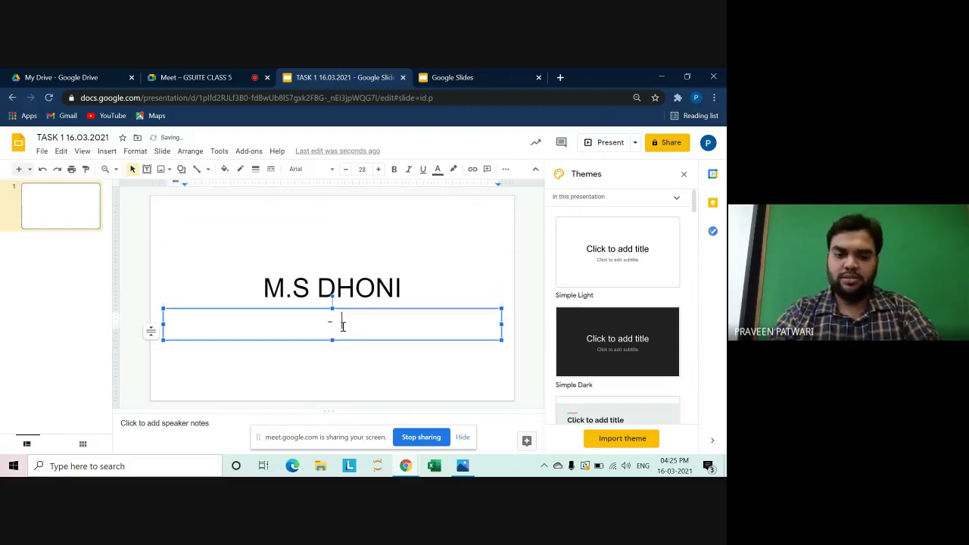
pyautogui.write('FORMER ')
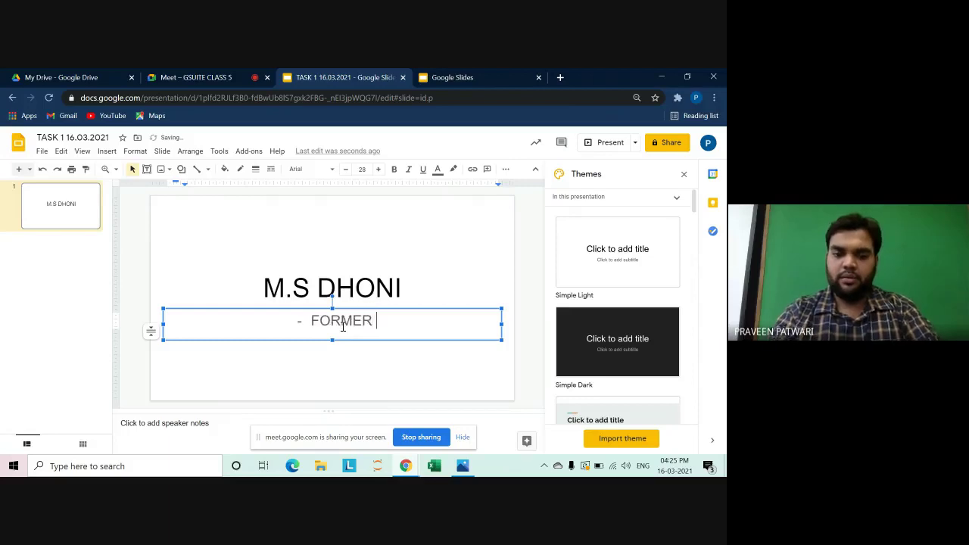
pyautogui.write('INDI')
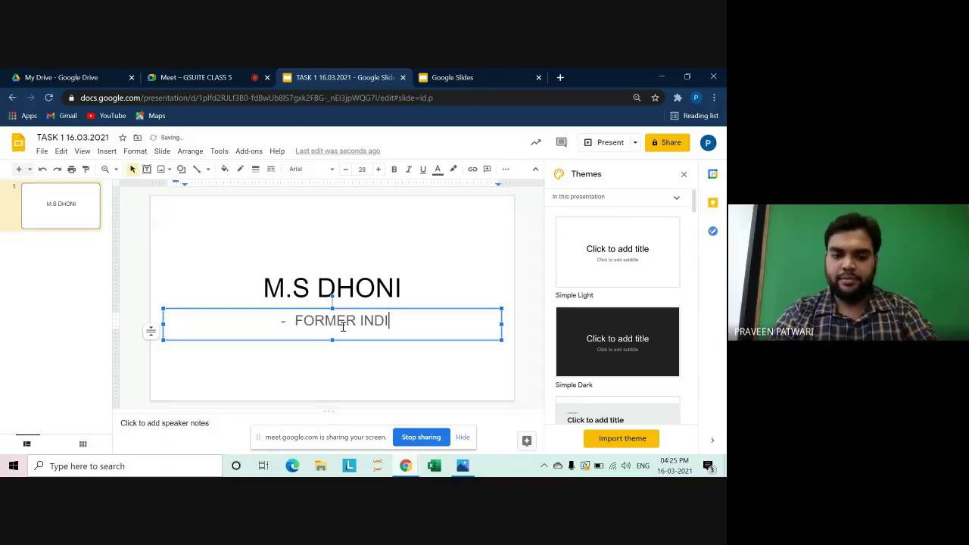
pyautogui.write('AN CR')
pyautogui.write('IC')
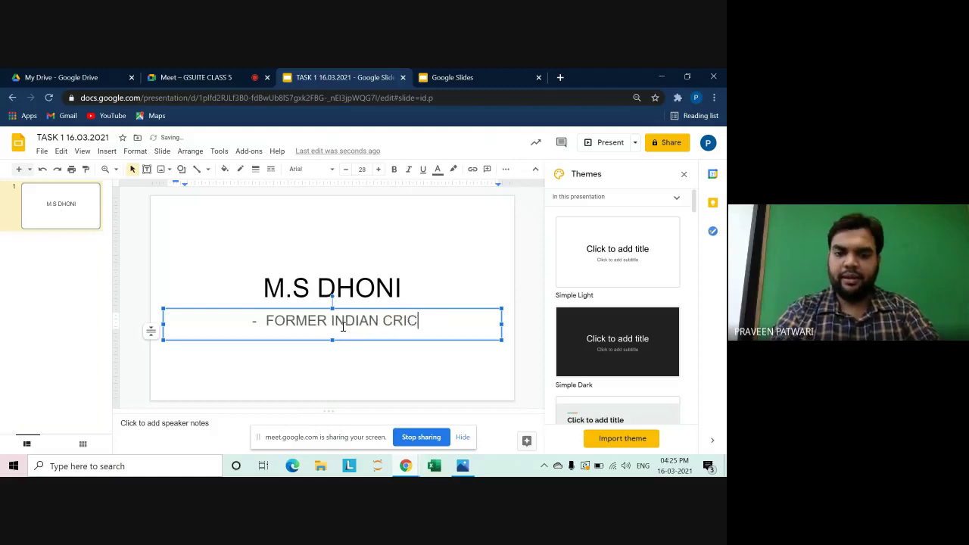
pyautogui.write('KET T')
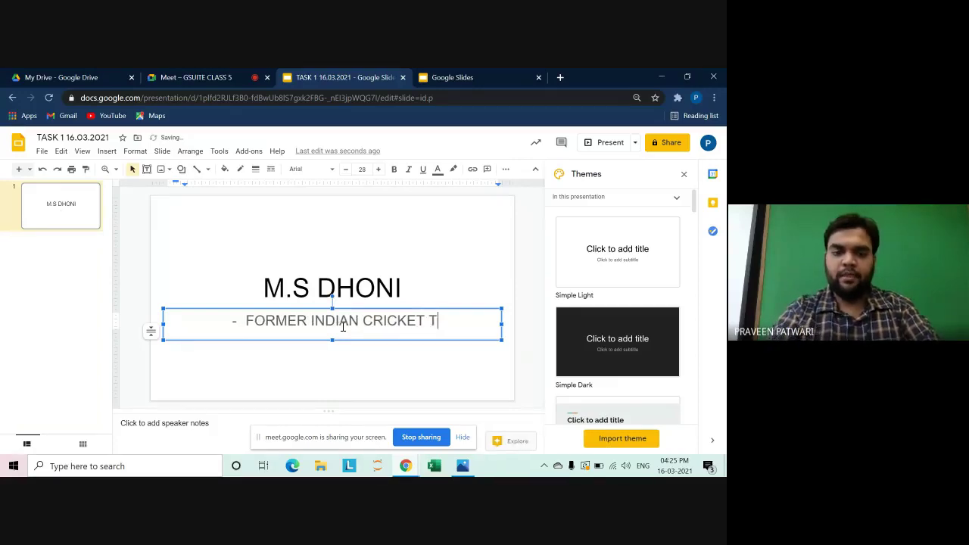
pyautogui.write('EA')
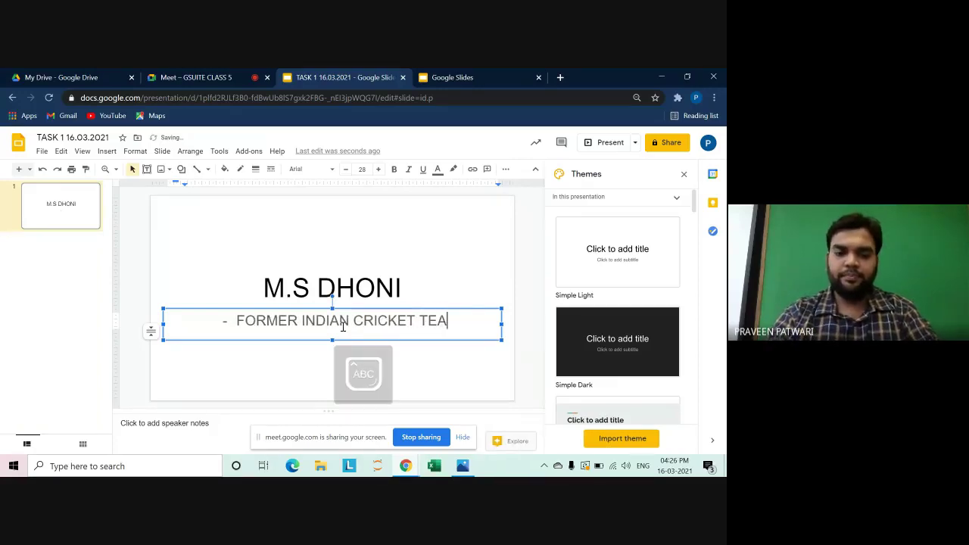
pyautogui.write('M CAP')
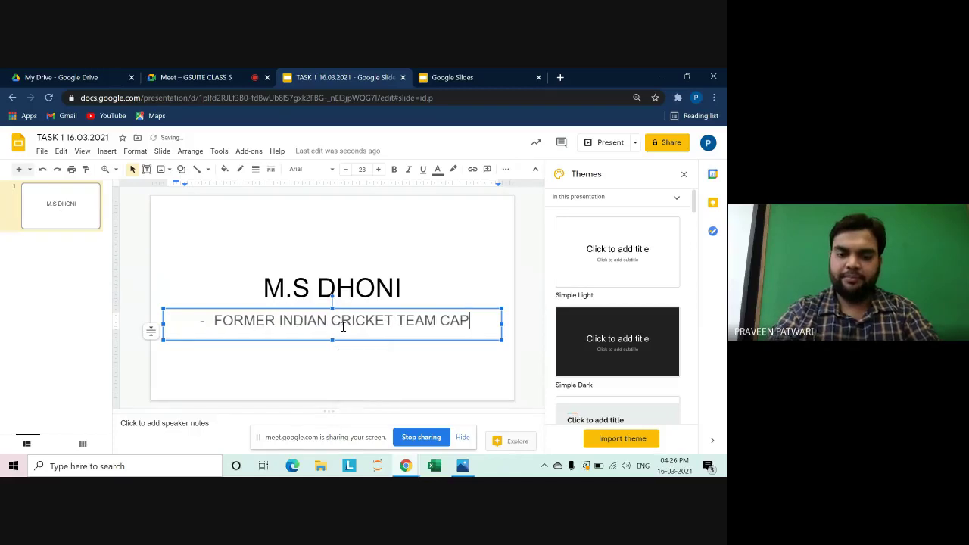
pyautogui.write('TAIN')
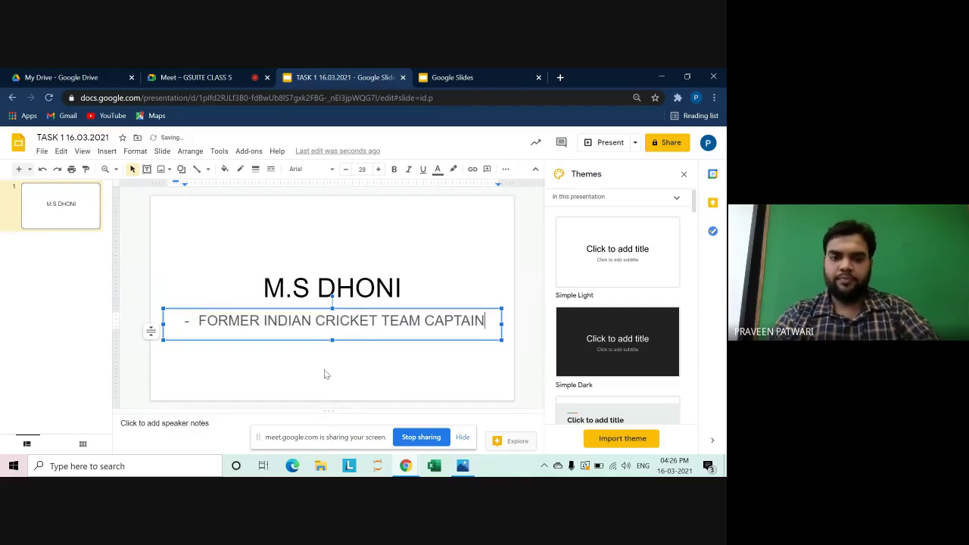
pyautogui.click(324, 370)
pyautogui.click(264, 320)
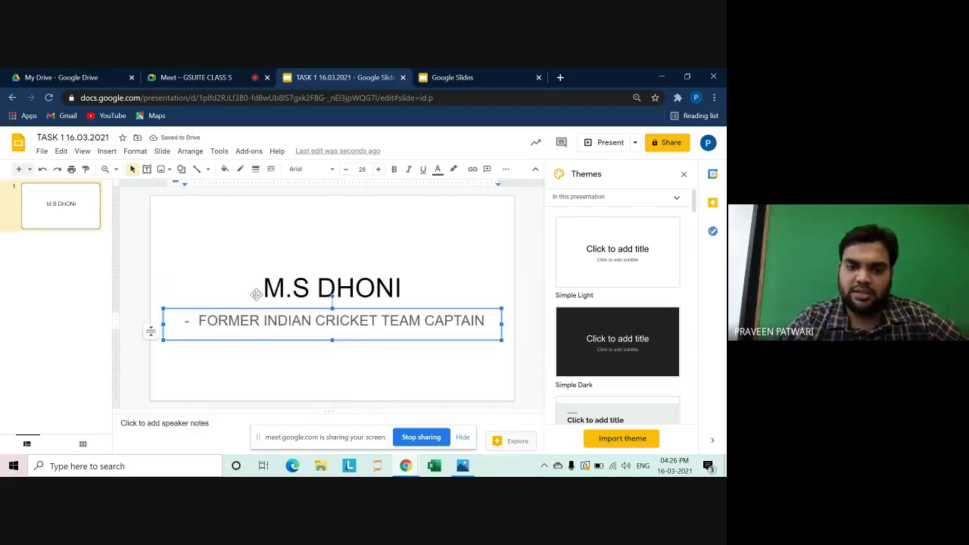
# Drag the M.S DHONI title higher and shift the subtitle up and slightly right
pyautogui.click(323, 293)
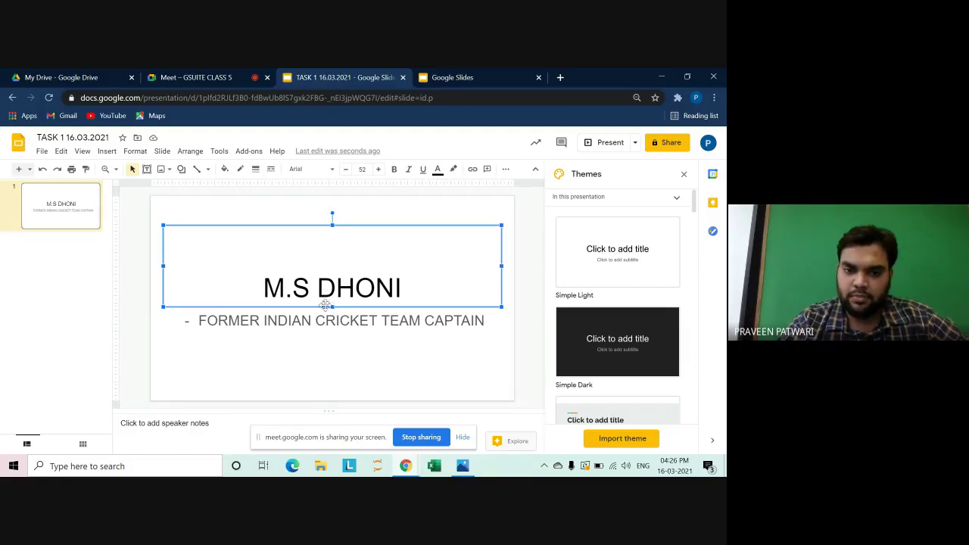
pyautogui.moveTo(324, 305); pyautogui.dragTo(325, 267)
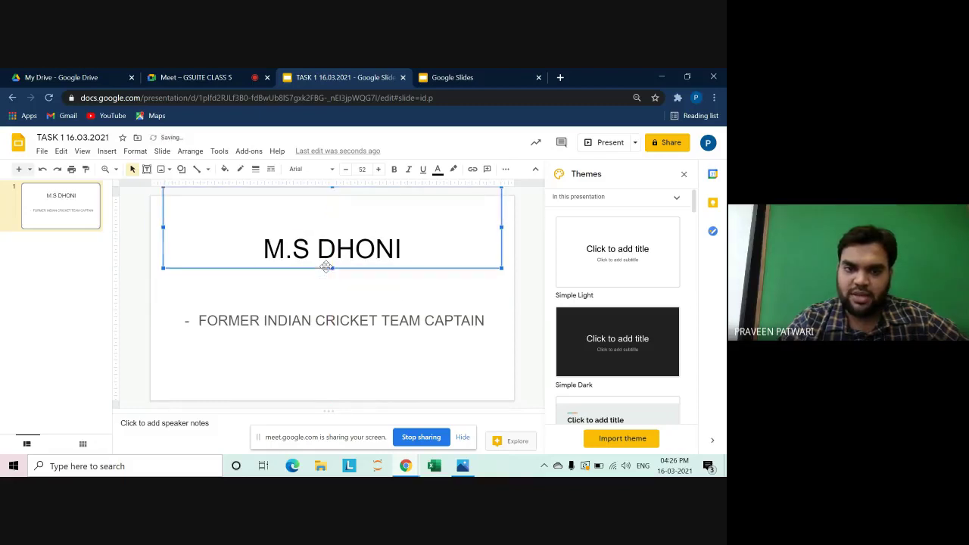
pyautogui.click(333, 310)
pyautogui.moveTo(324, 310); pyautogui.dragTo(347, 297)
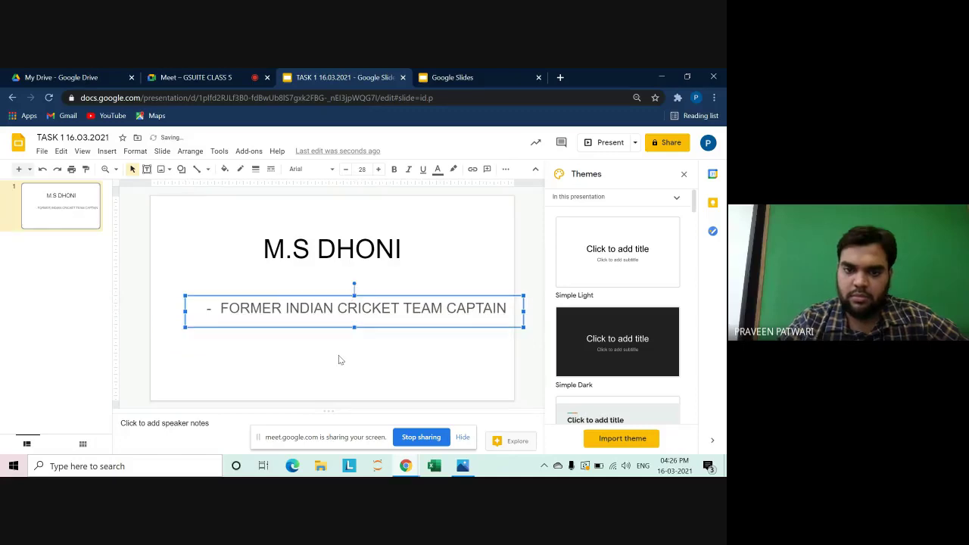
pyautogui.click(339, 355)
# Look through the Insert menu, then close it and deselect the subtitle
pyautogui.click(107, 150)
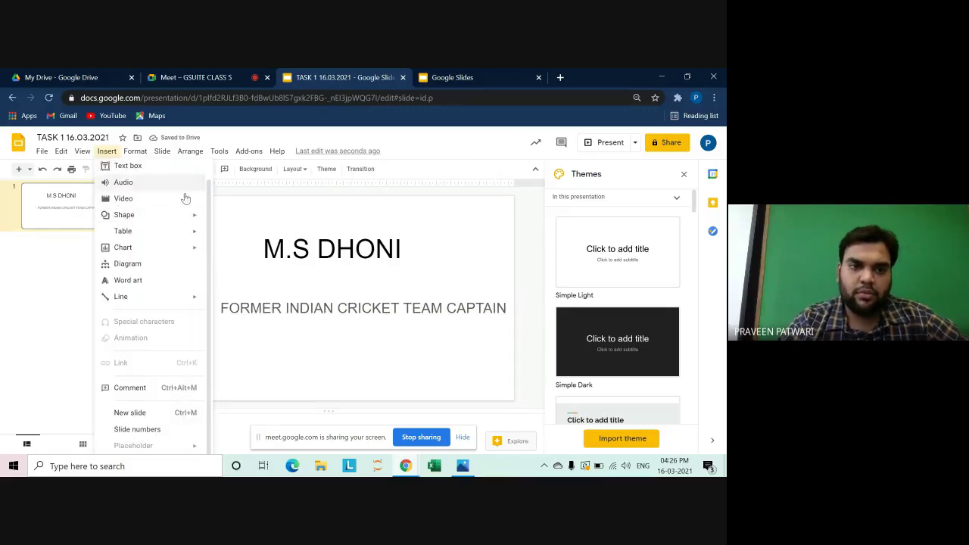
pyautogui.scroll(1, 210, 219)
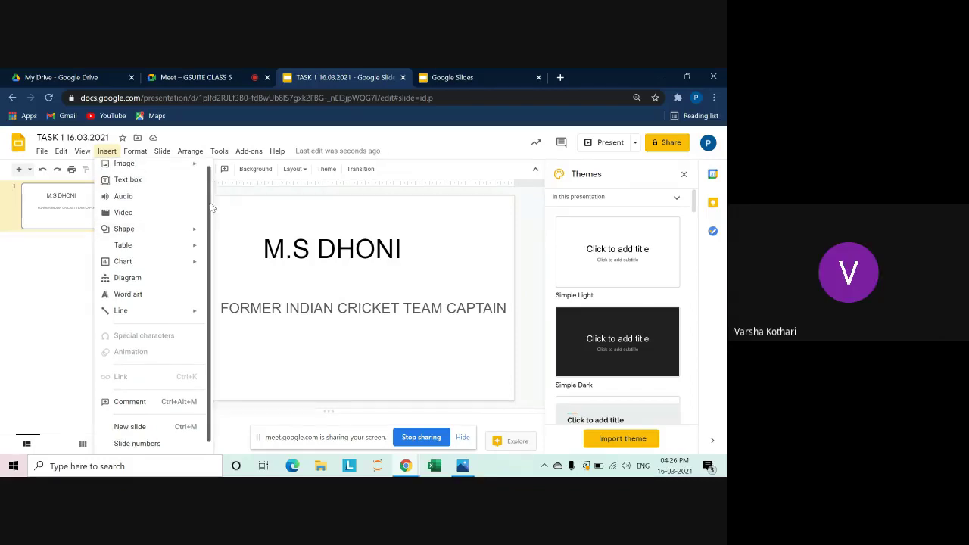
pyautogui.moveTo(190, 170)
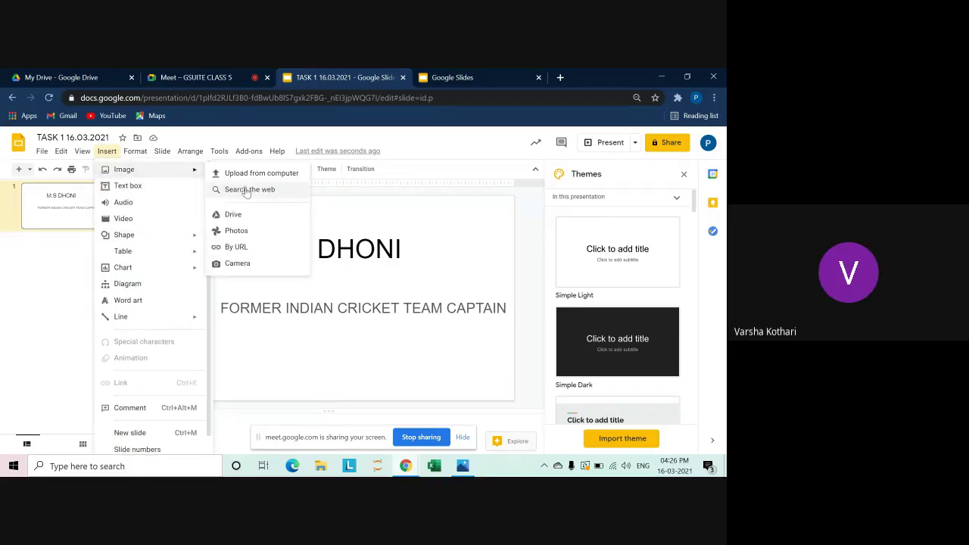
pyautogui.click(293, 313)
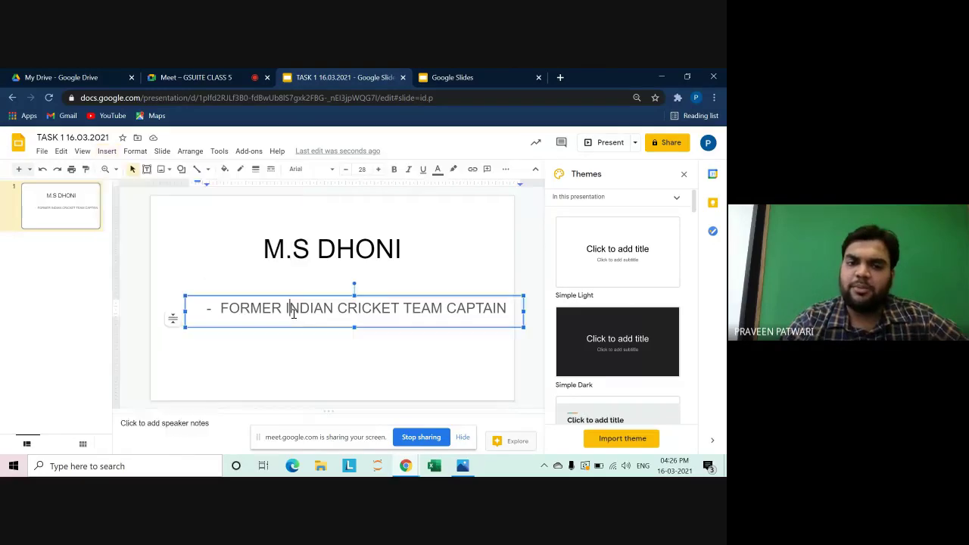
pyautogui.click(292, 356)
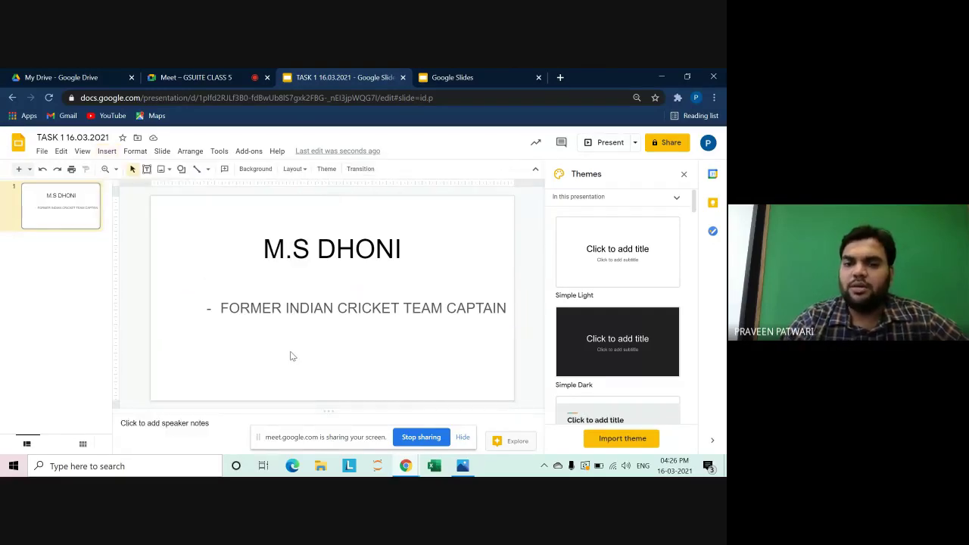
# Open and close the Share dialog, then show the Insert > Image submenu
pyautogui.click(657, 149)
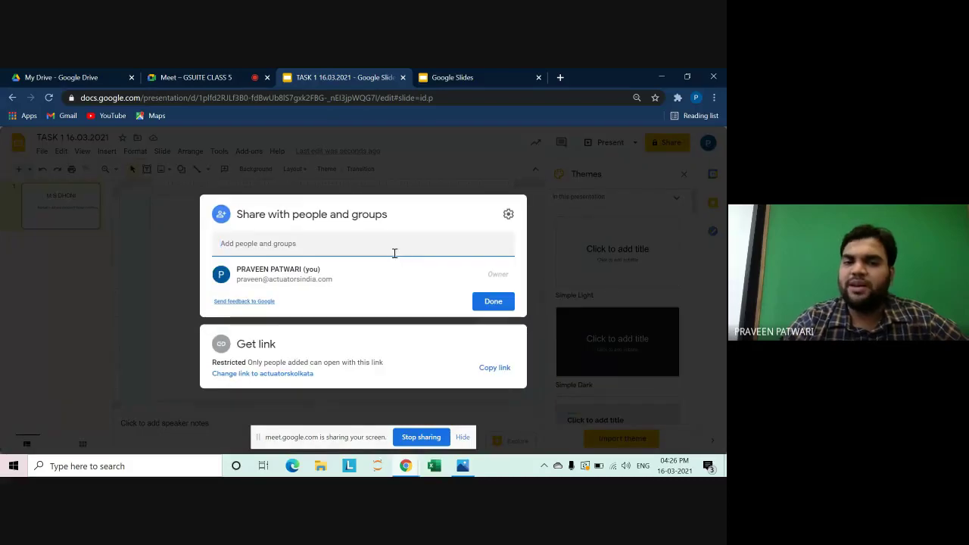
pyautogui.click(182, 274)
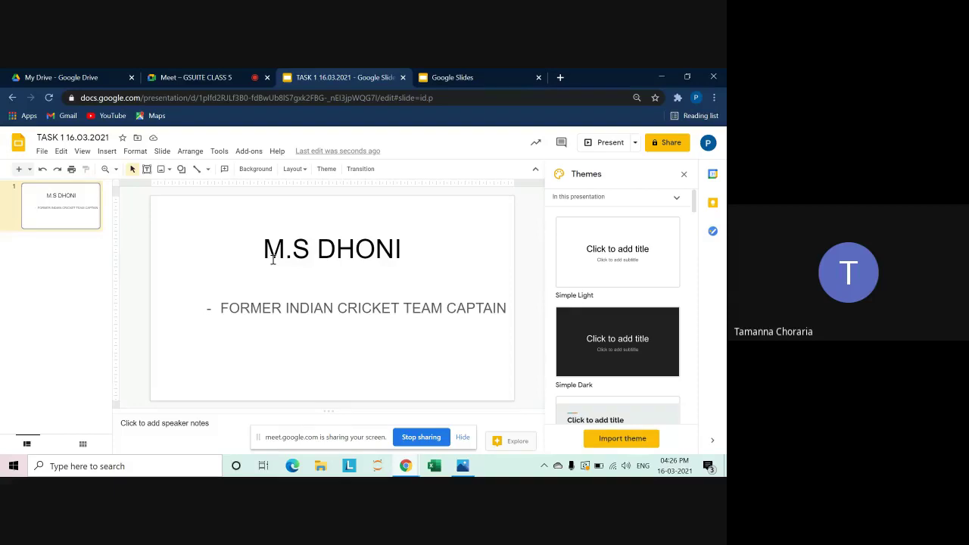
pyautogui.click(107, 151)
pyautogui.moveTo(126, 171)
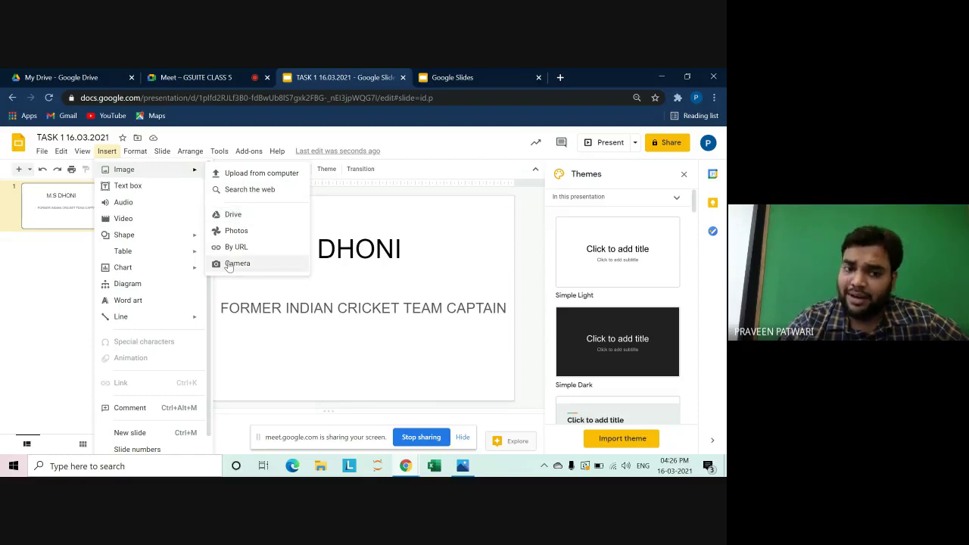
# Search the web for 'dhoni 7 logo' images and scroll the results to preview a picture
pyautogui.click(250, 191)
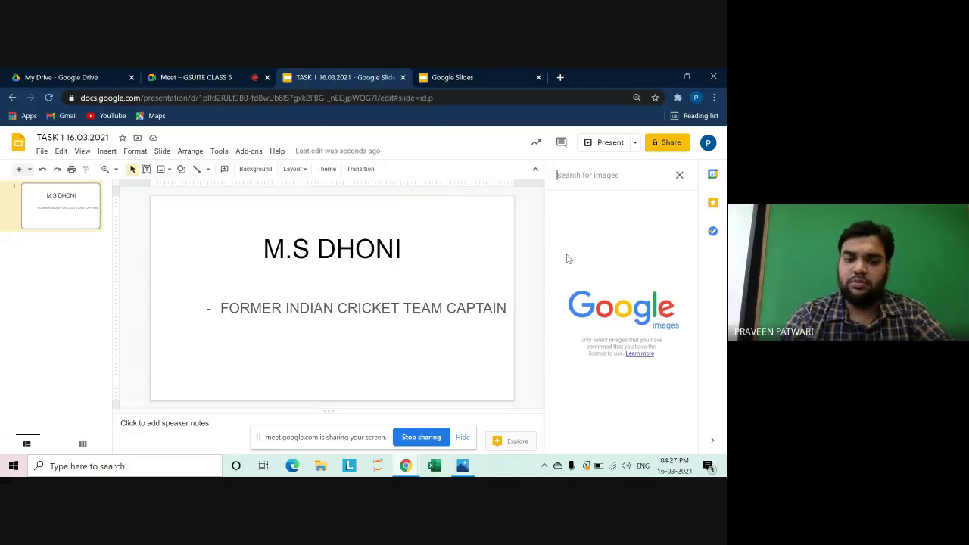
pyautogui.write('DHONI')
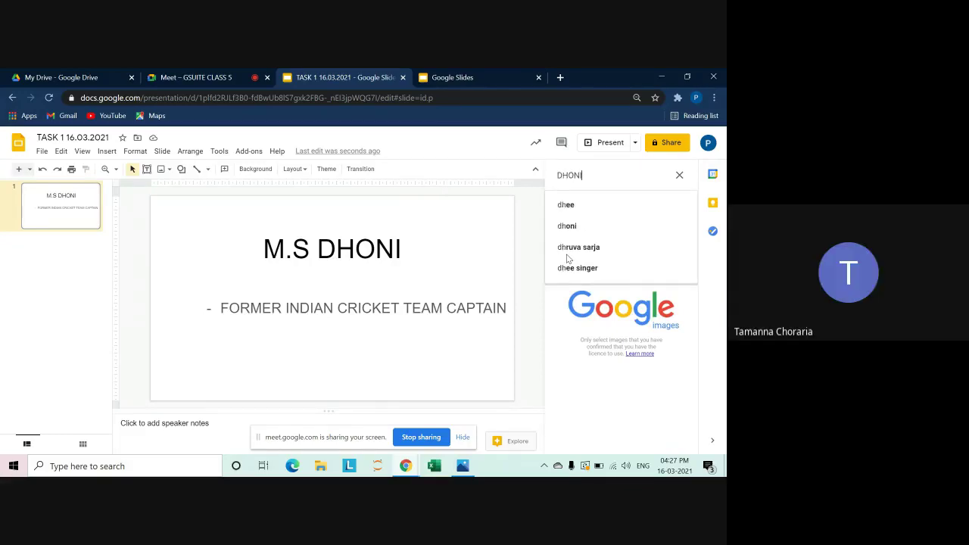
pyautogui.click(567, 258)
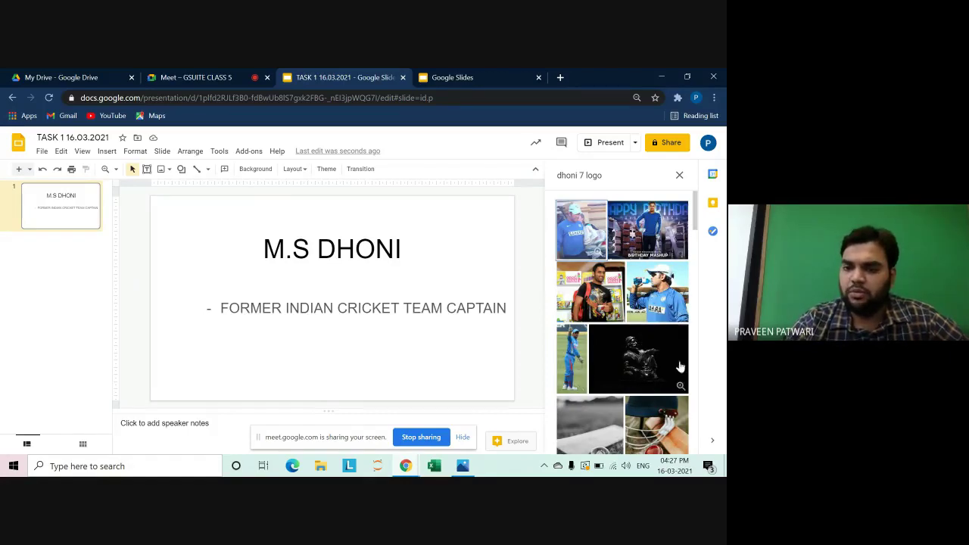
pyautogui.scroll(-3, 698, 239)
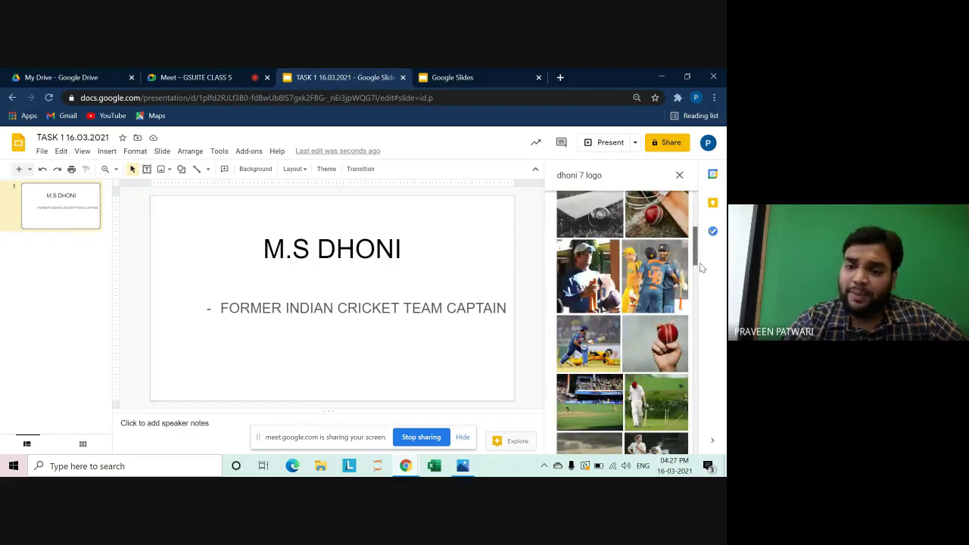
pyautogui.moveTo(701, 266); pyautogui.dragTo(706, 302)
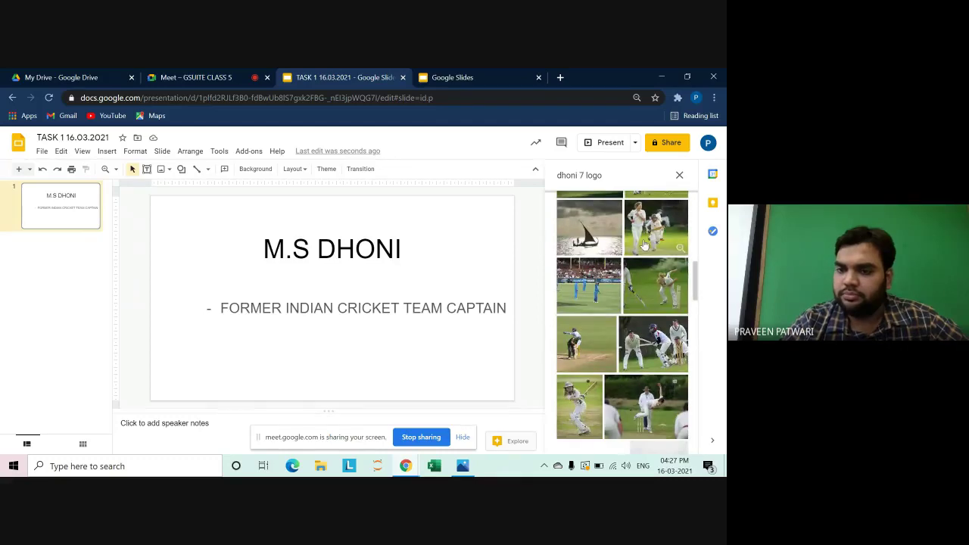
pyautogui.moveTo(699, 283); pyautogui.dragTo(697, 317)
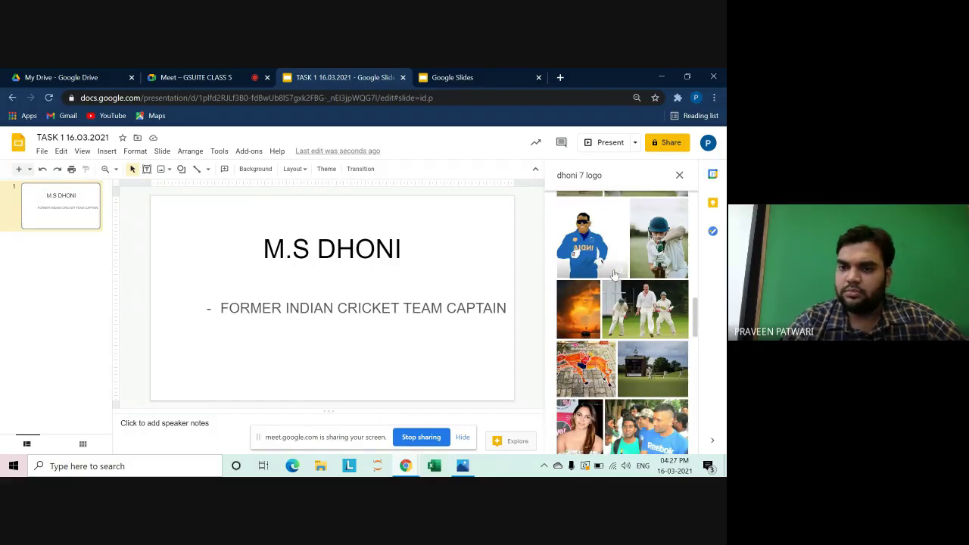
pyautogui.click(605, 251)
pyautogui.click(606, 257)
# Insert the cartoon Dhoni image, shrink it and place it in the bottom-left corner
pyautogui.click(606, 257)
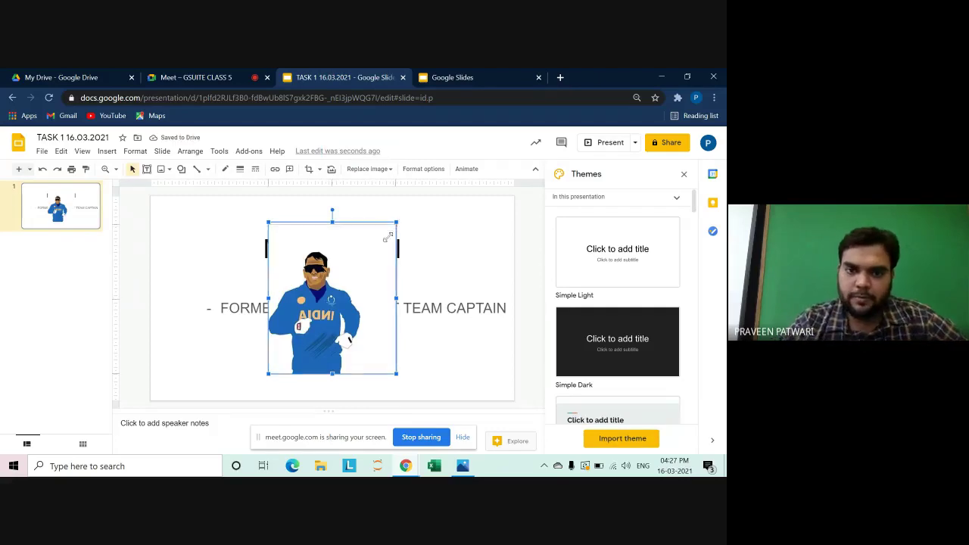
pyautogui.moveTo(396, 222); pyautogui.dragTo(349, 277)
pyautogui.moveTo(313, 313); pyautogui.dragTo(201, 339)
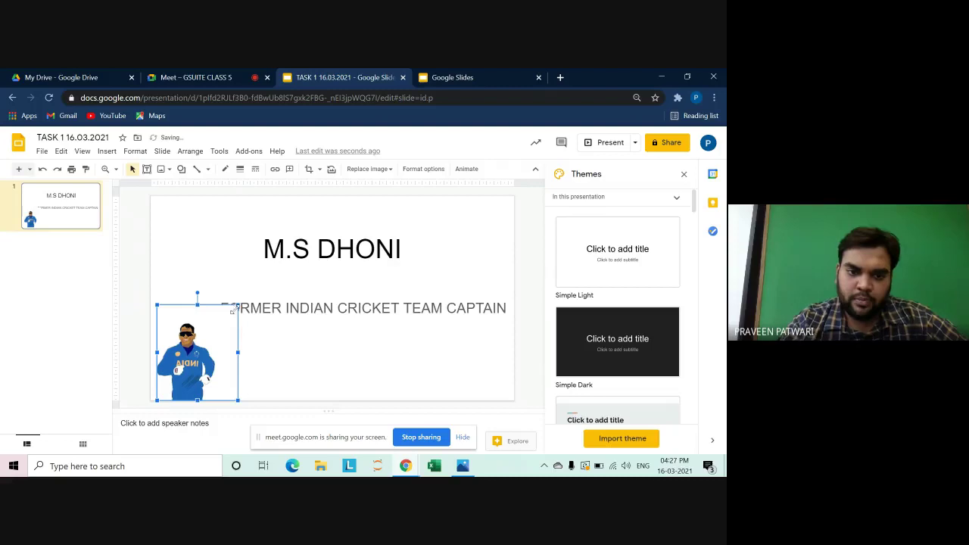
pyautogui.moveTo(234, 306); pyautogui.dragTo(207, 342)
pyautogui.click(147, 332)
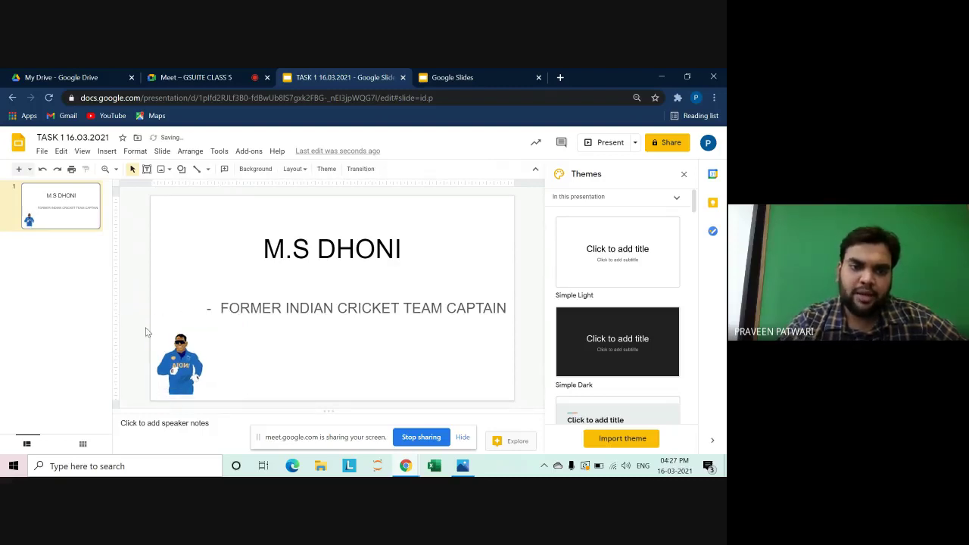
pyautogui.click(106, 151)
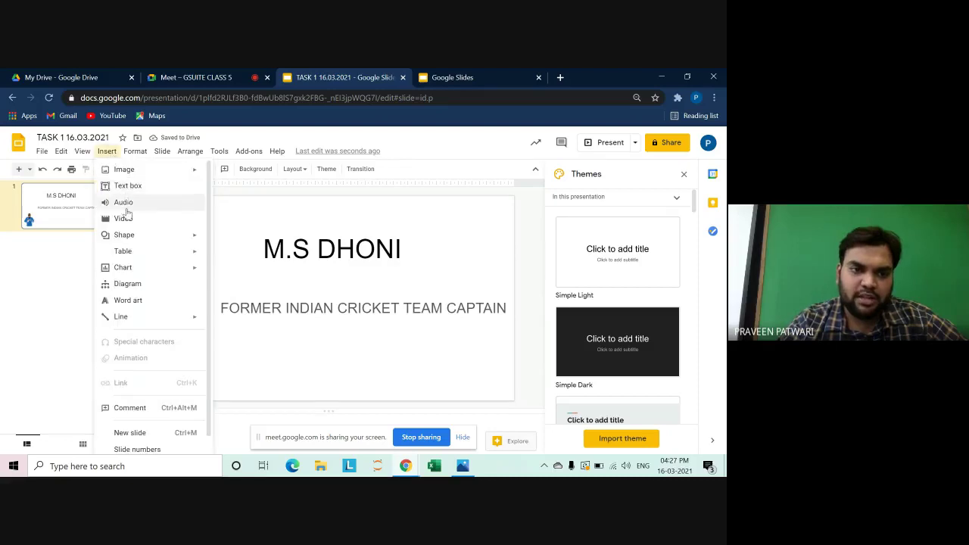
# Search YouTube for 'DHONI BIO' and insert the official M.S. Dhoni – The Untold Story trailer
pyautogui.click(127, 219)
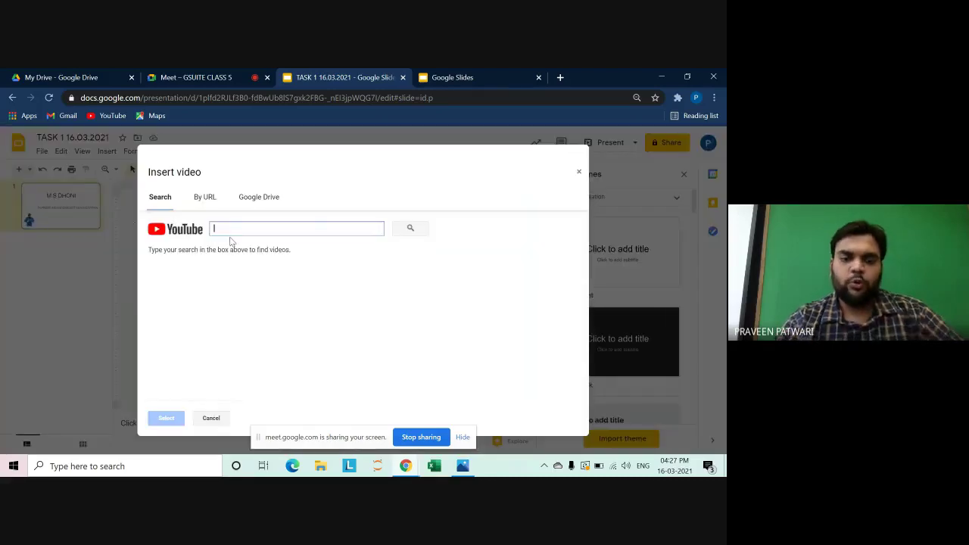
pyautogui.write('DHONI')
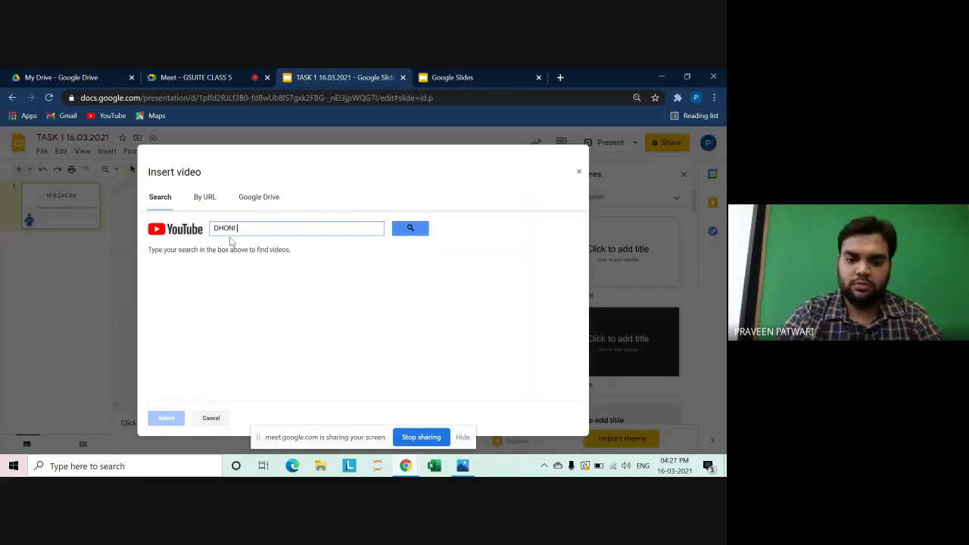
pyautogui.write(' BIOPIC')
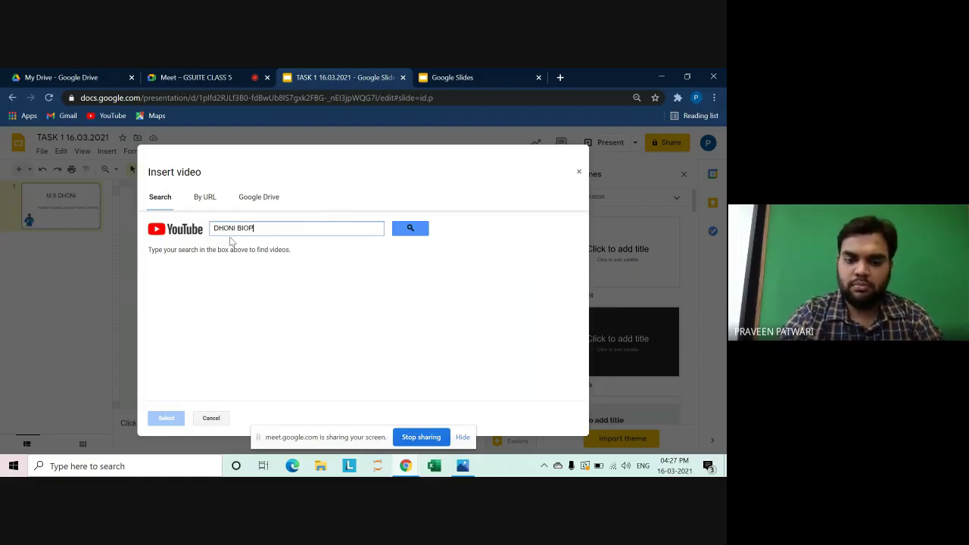
pyautogui.press('Return')
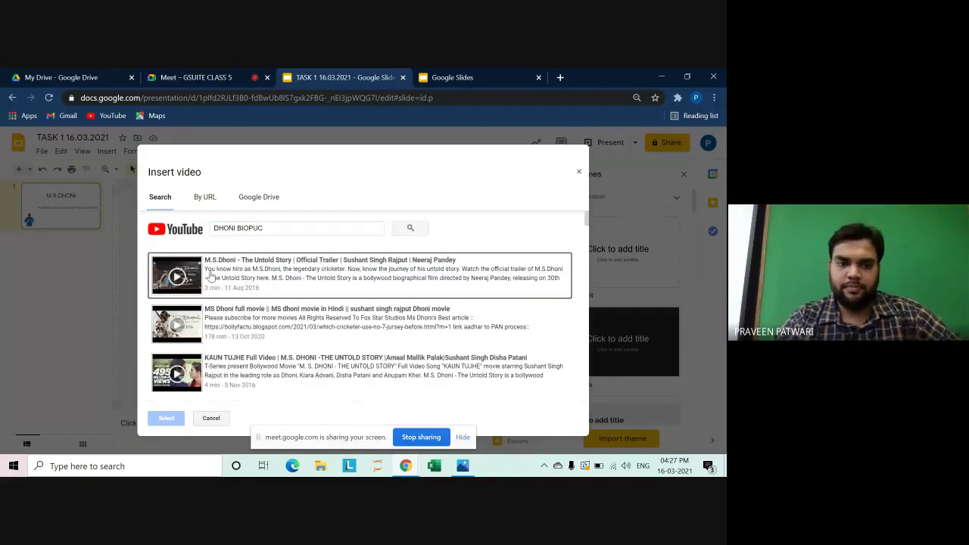
pyautogui.doubleClick(189, 276)
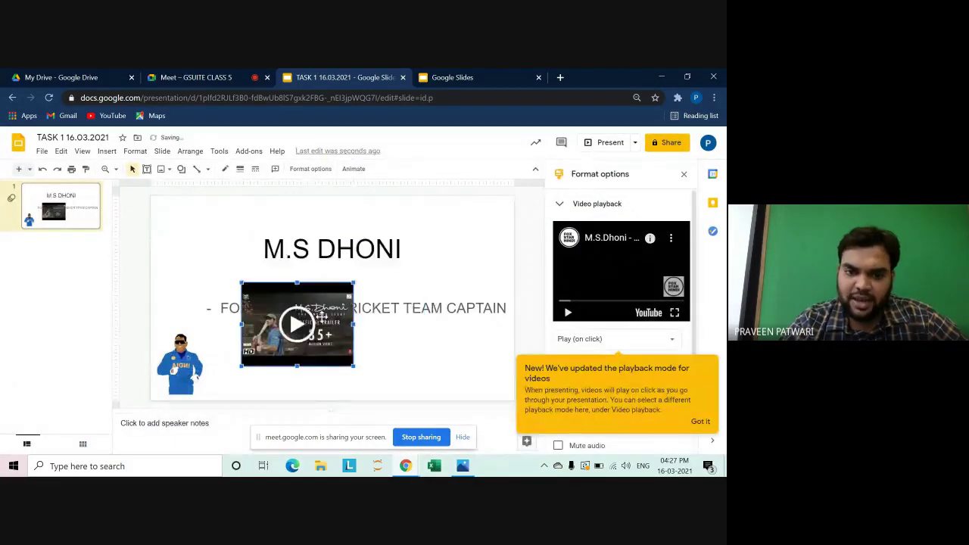
# Move the video below the subtitle and set its start time to 01:00 and end time to 02:00
pyautogui.moveTo(351, 301); pyautogui.dragTo(351, 347)
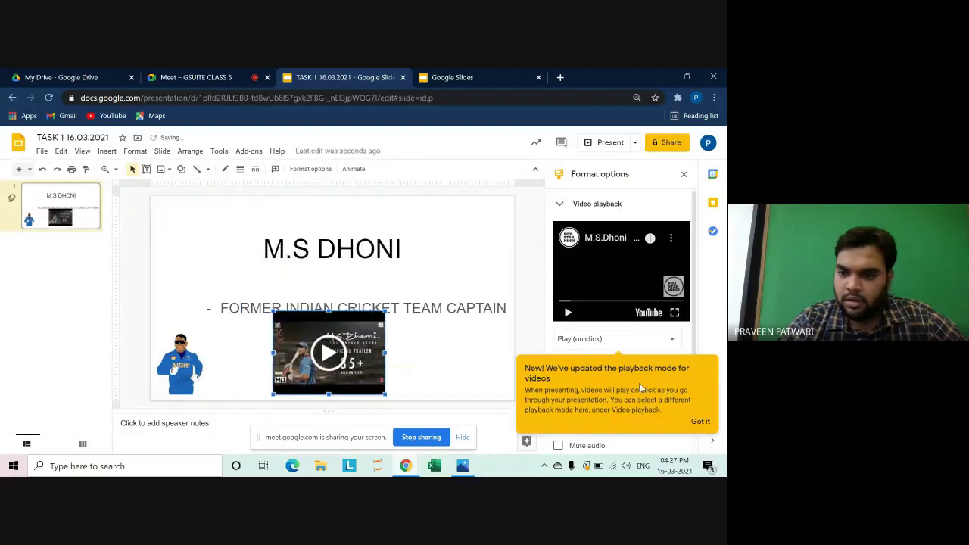
pyautogui.click(700, 422)
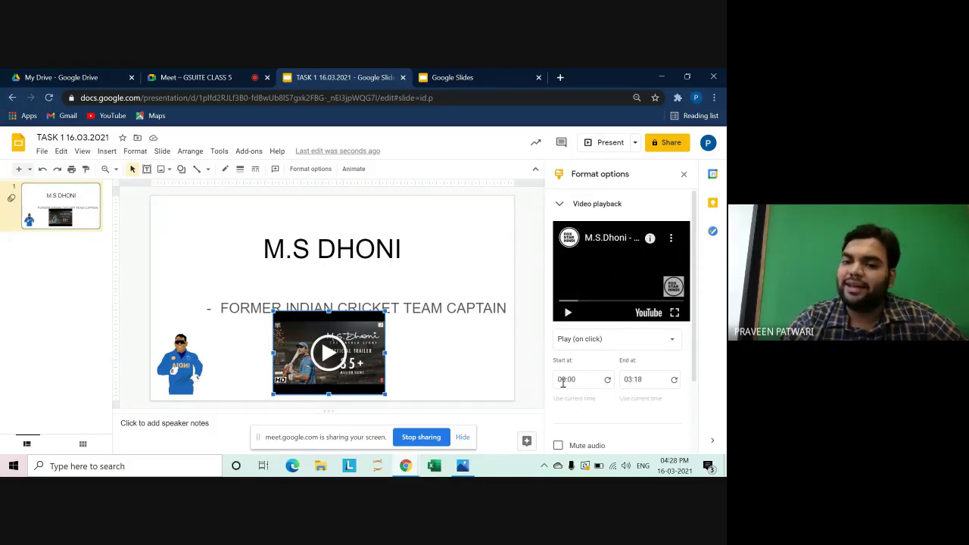
pyautogui.click(564, 379)
pyautogui.press('BackSpace')
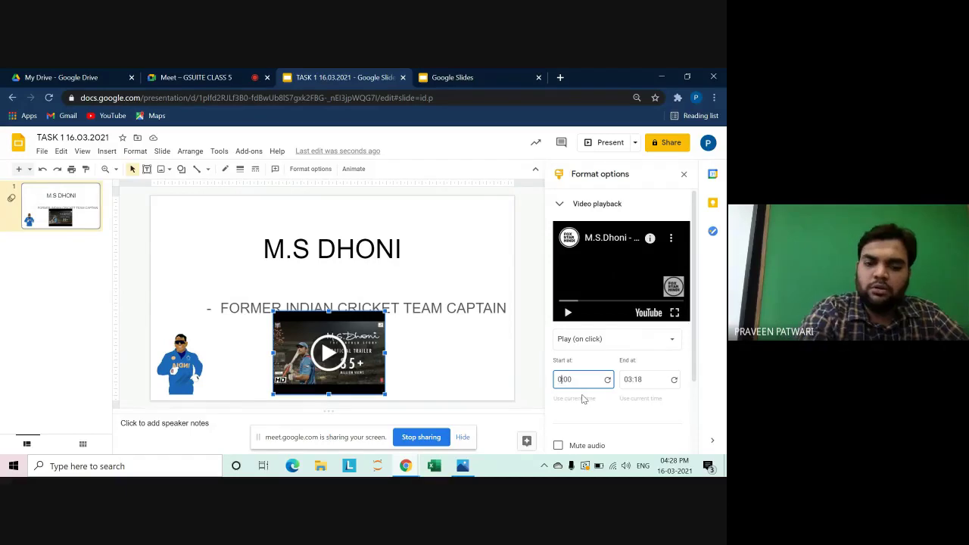
pyautogui.write('1')
pyautogui.click(633, 379)
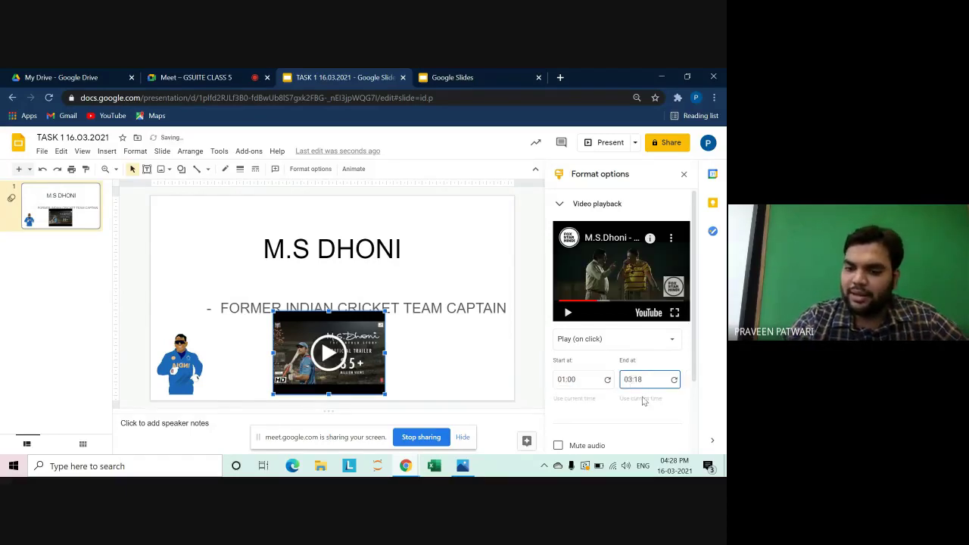
pyautogui.press('BackSpace')
pyautogui.write('2:00')
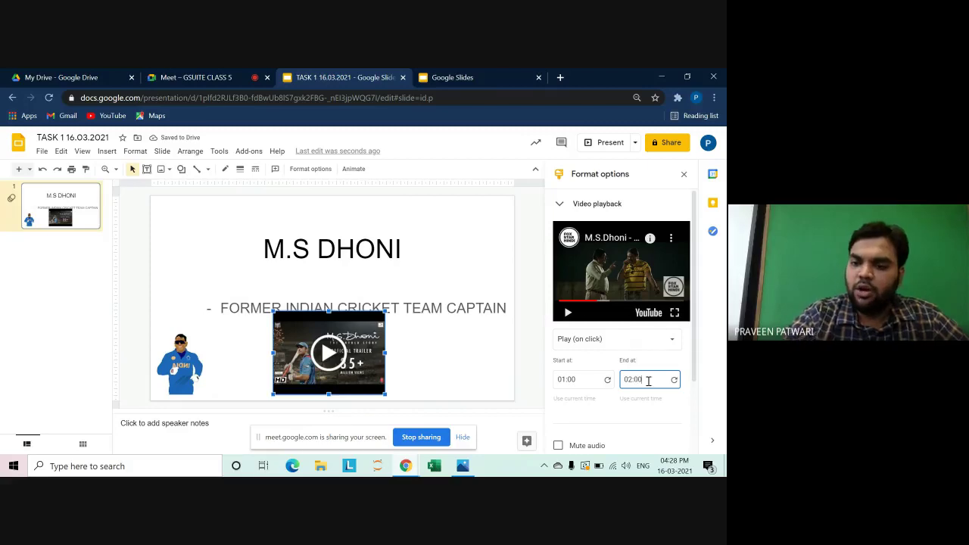
# Confirm the 02:00 end time, set playback to Play (automatically), and shrink the video slightly
pyautogui.click(472, 362)
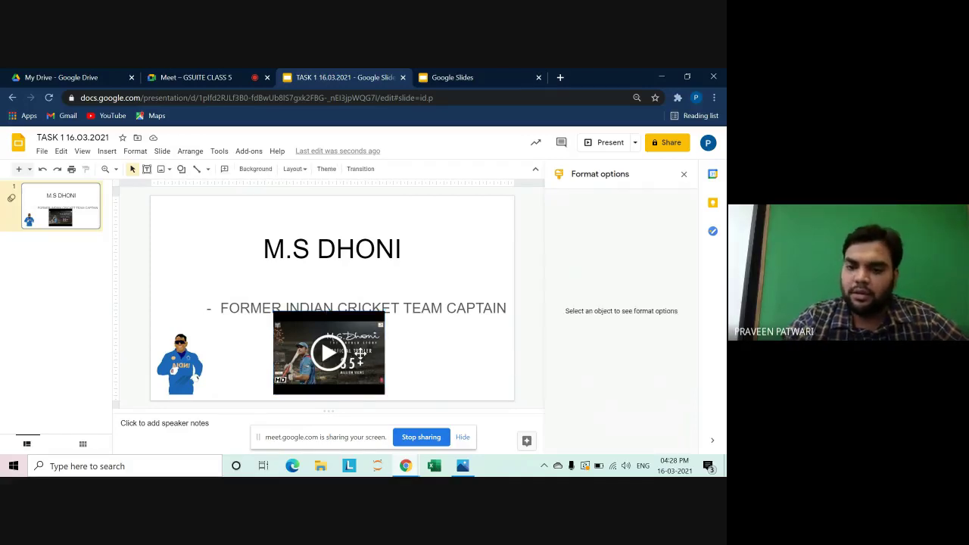
pyautogui.click(360, 356)
pyautogui.click(636, 379)
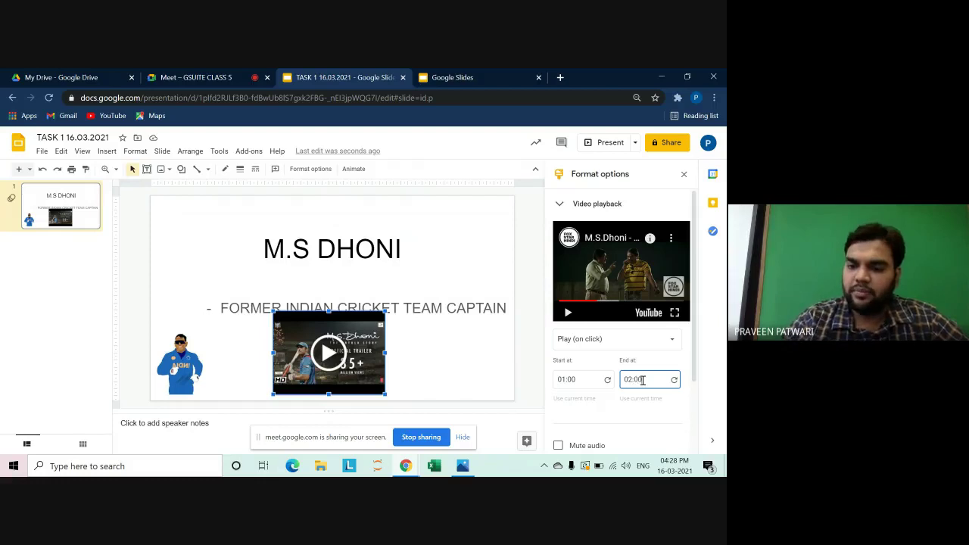
pyautogui.click(611, 412)
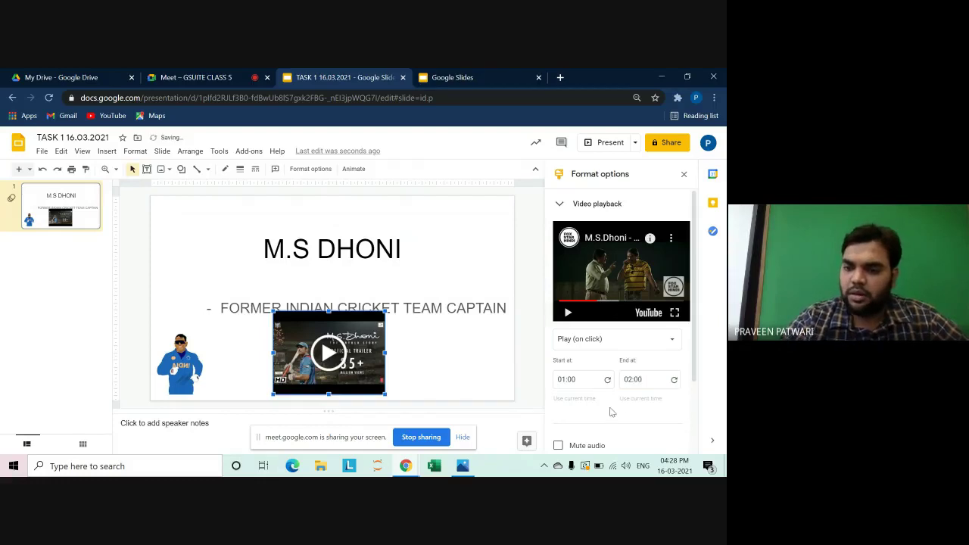
pyautogui.click(578, 342)
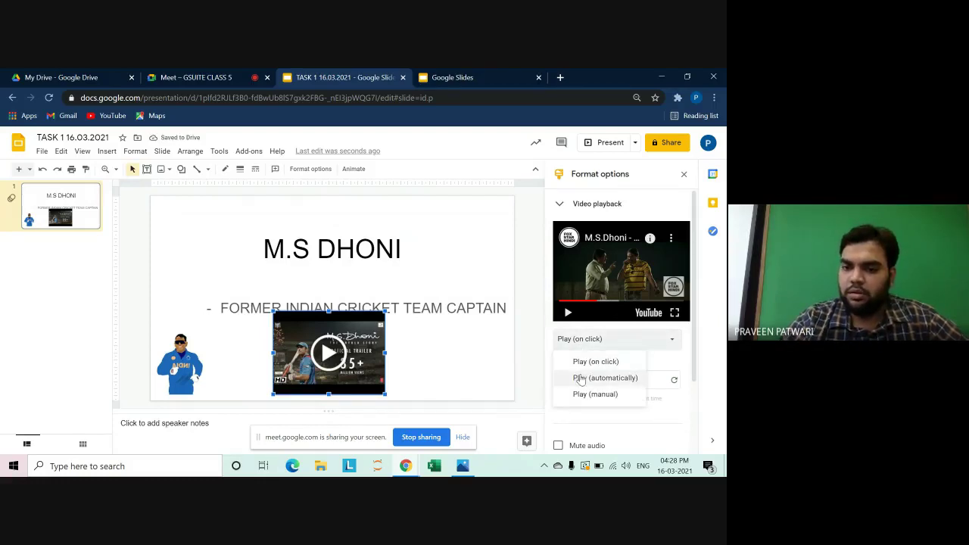
pyautogui.click(581, 376)
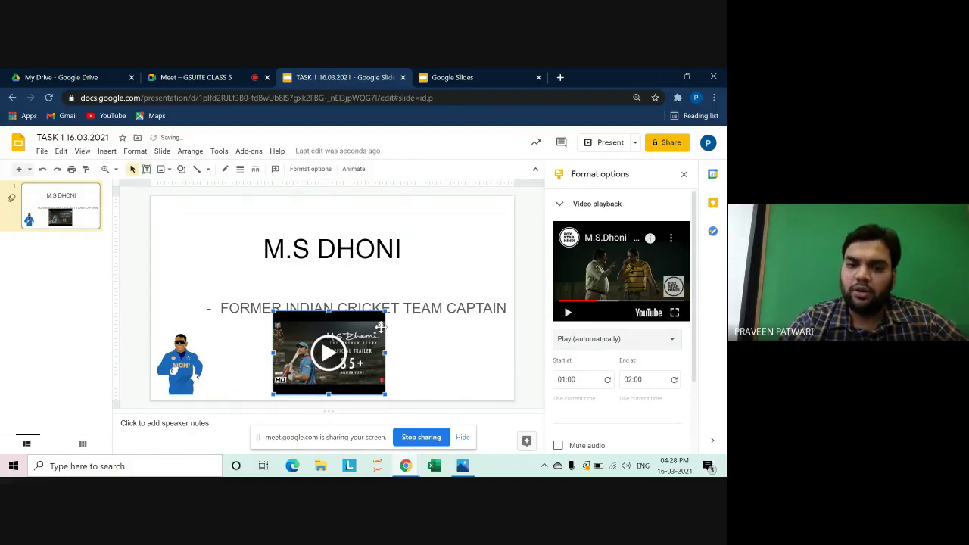
pyautogui.moveTo(383, 313); pyautogui.dragTo(373, 320)
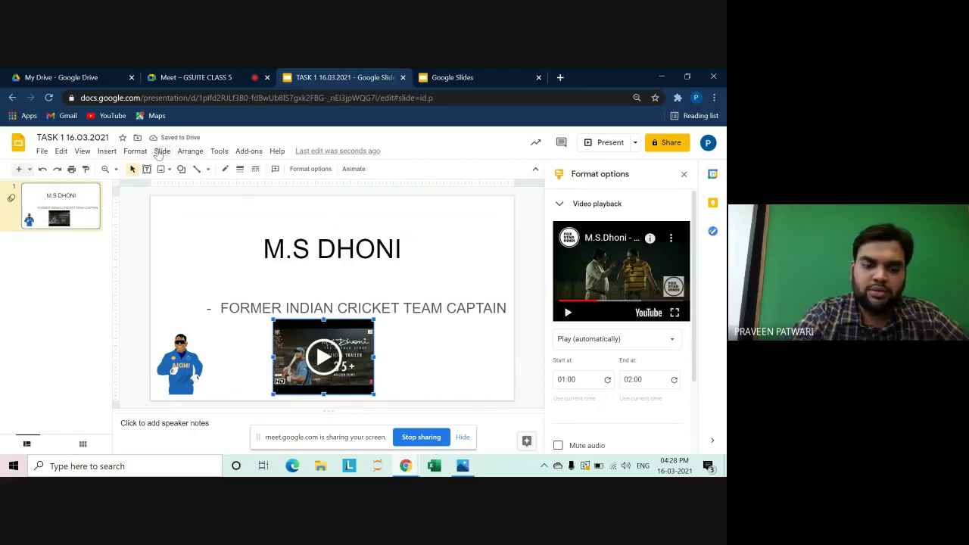
# Present the M.S DHONI slide full screen with Ctrl+F5, watch the trailer, and hide the sharing bar
pyautogui.hotkey('ctrl', 'F5')
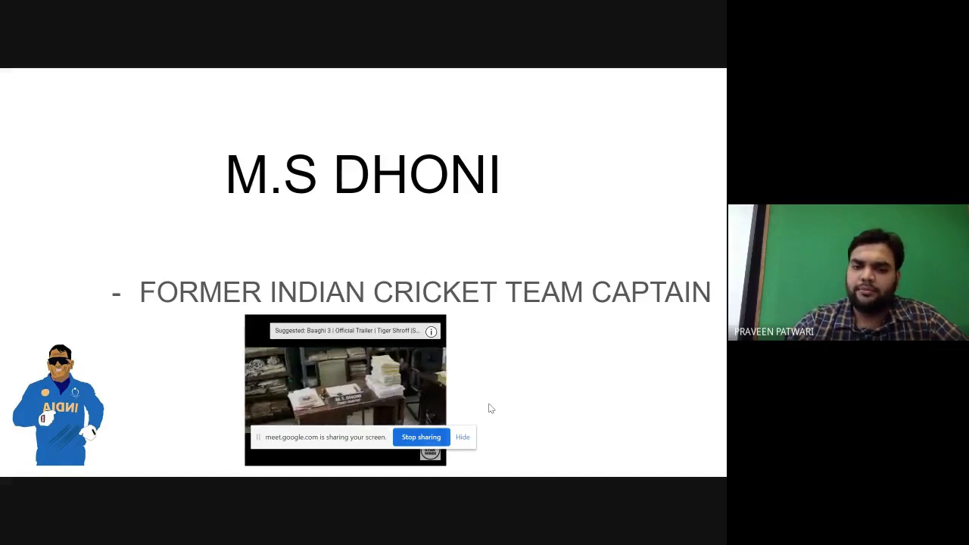
pyautogui.moveTo(422, 406)
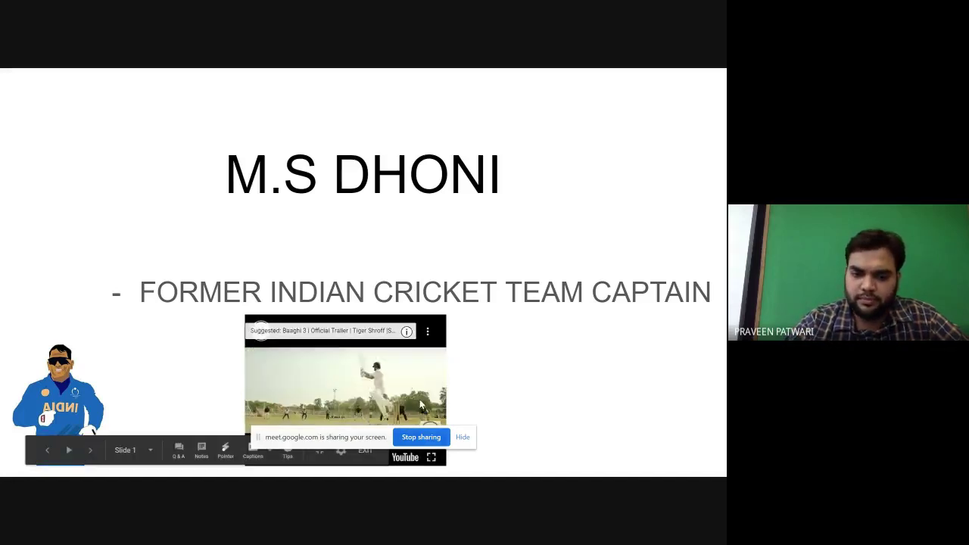
pyautogui.click(463, 436)
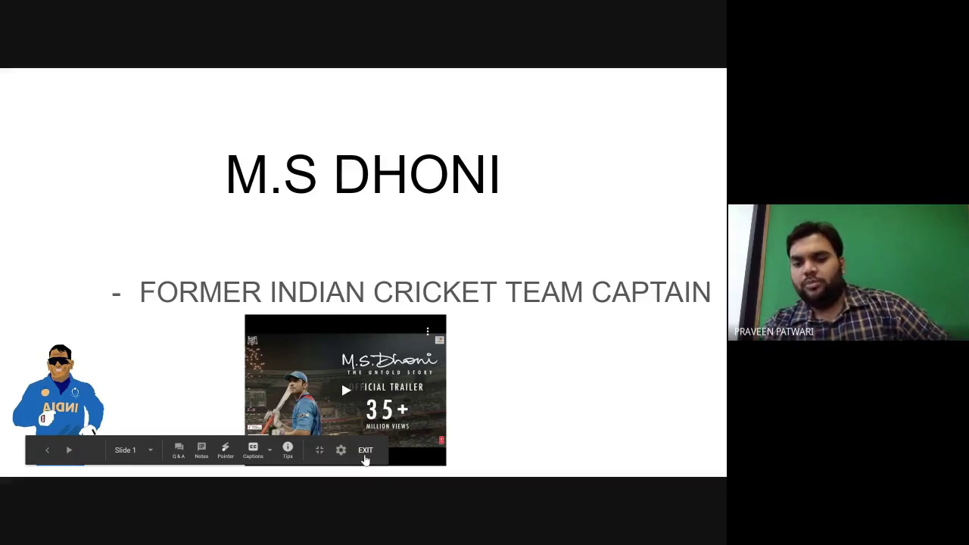
# Exit the slideshow and open a new browser tab on the Google search page
pyautogui.click(364, 450)
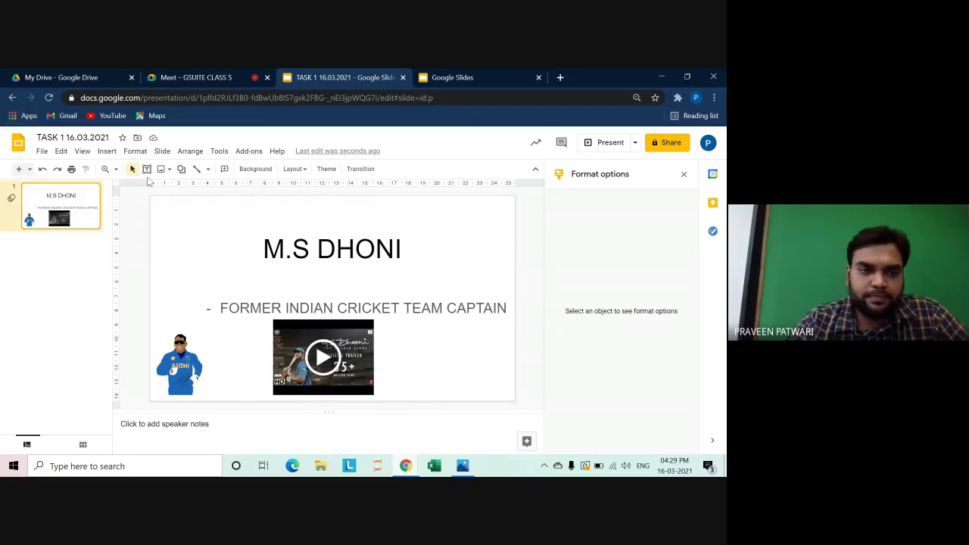
pyautogui.click(107, 152)
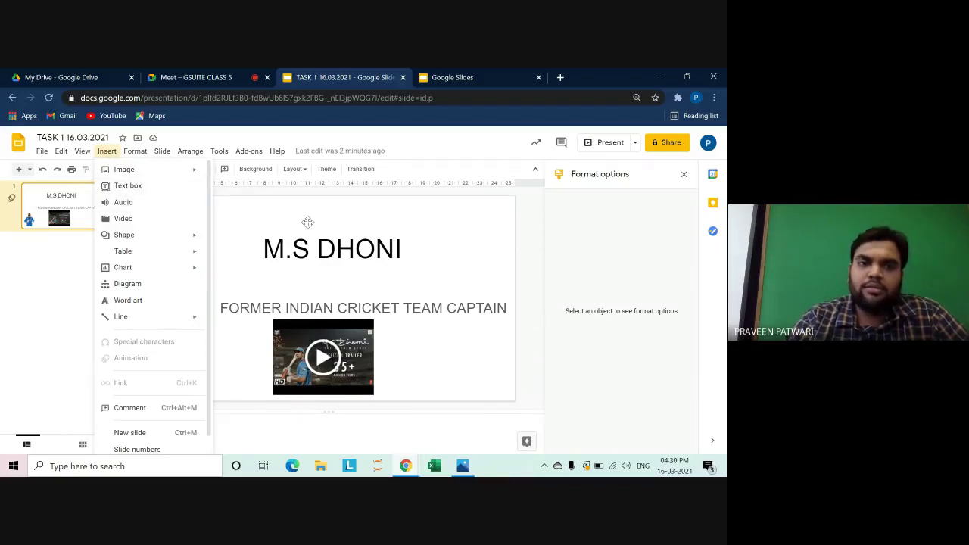
pyautogui.click(561, 78)
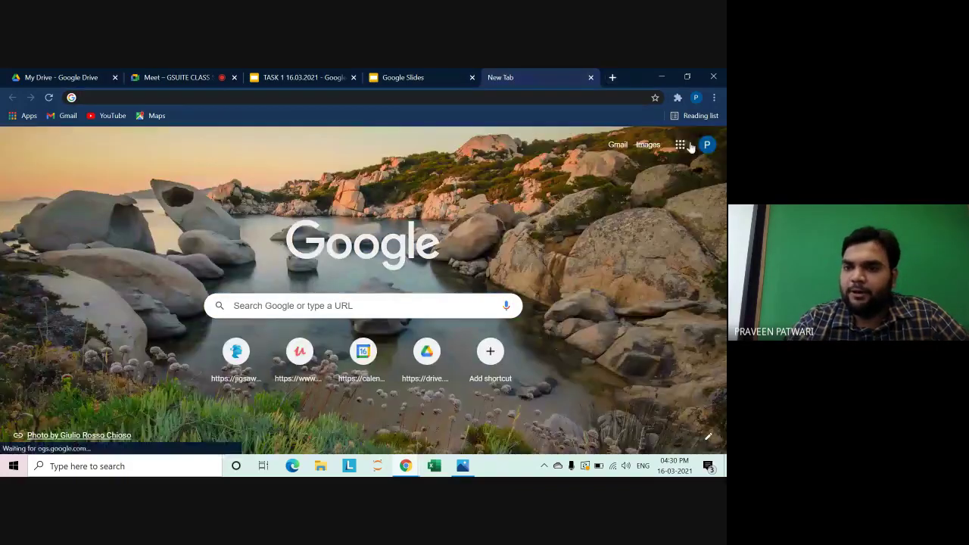
# From the account switcher, choose to add another account and sign in with a different one
pyautogui.click(703, 146)
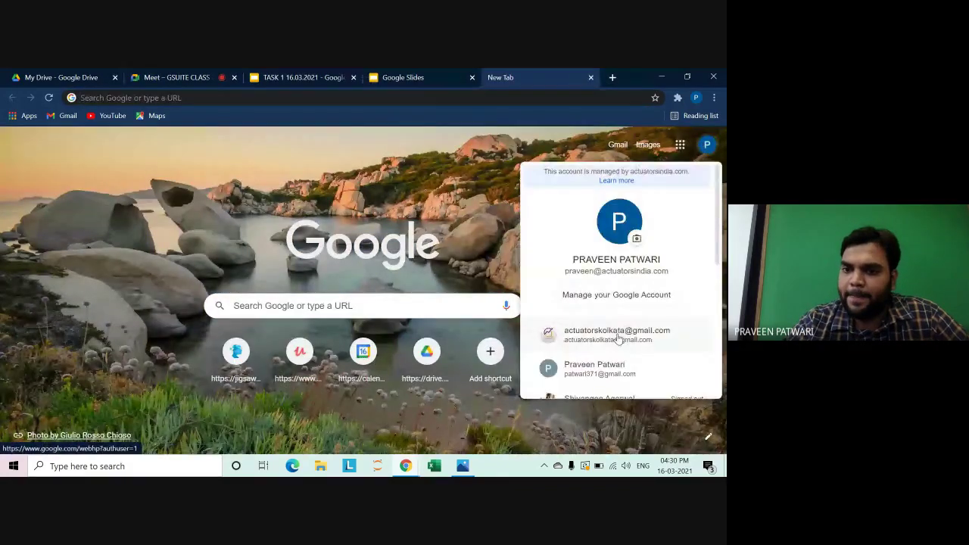
pyautogui.scroll(-2, 717, 272)
pyautogui.scroll(-3, 716, 295)
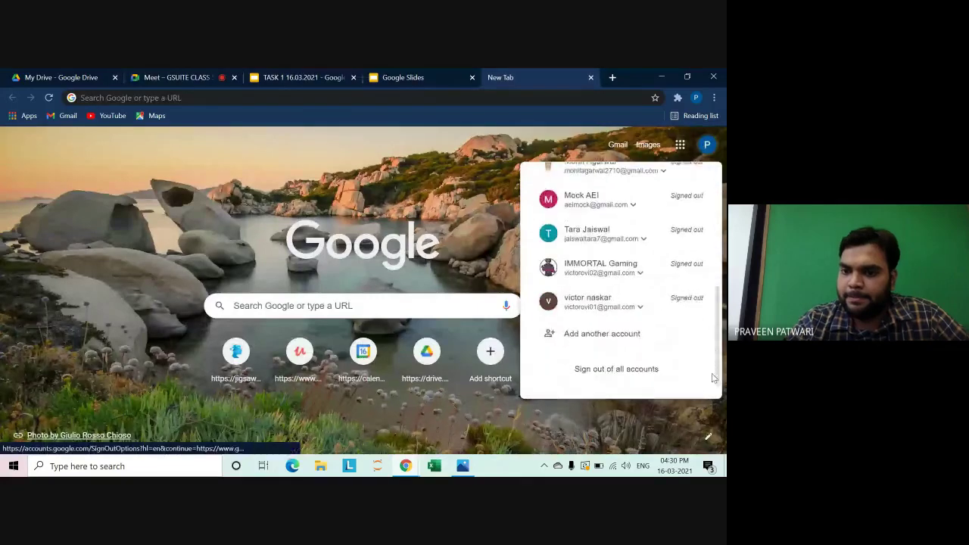
pyautogui.scroll(4, 714, 317)
pyautogui.scroll(-2, 711, 348)
pyautogui.scroll(-2, 711, 353)
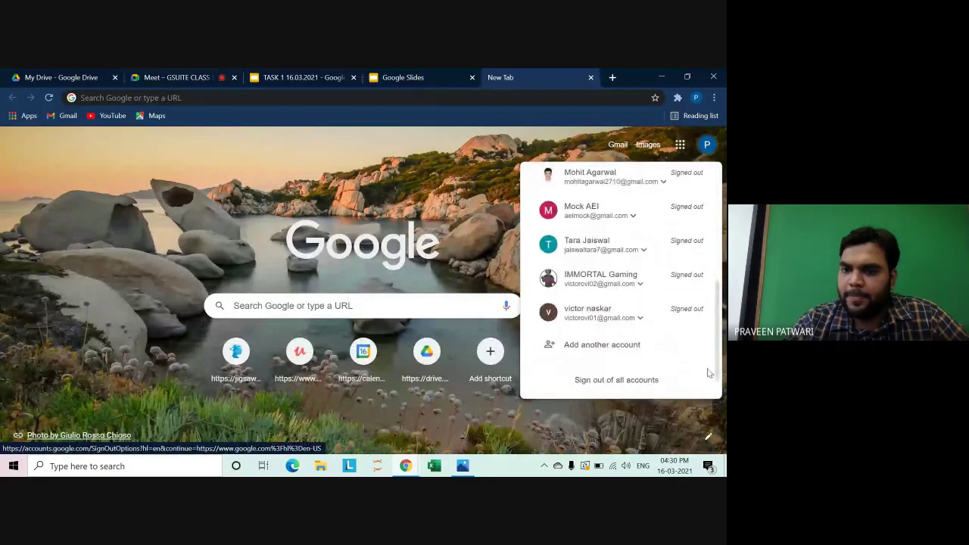
pyautogui.click(591, 344)
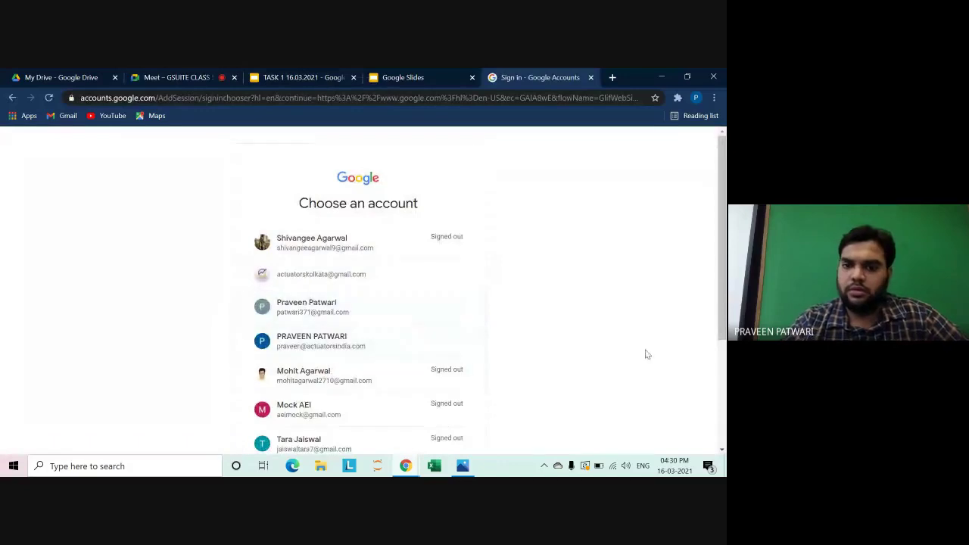
pyautogui.moveTo(718, 271); pyautogui.dragTo(725, 401)
pyautogui.click(380, 382)
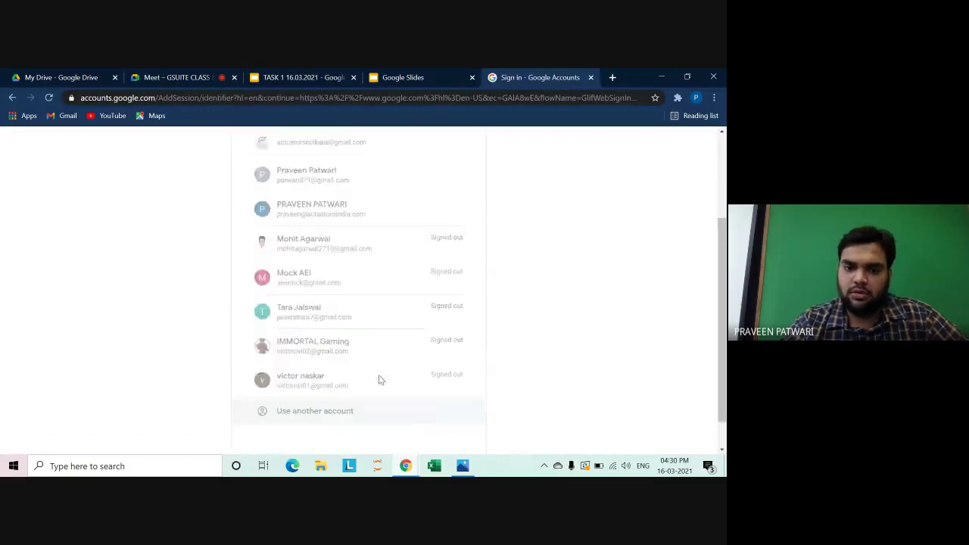
# Enter the school account's e-mail address and password to finish signing in
pyautogui.moveTo(381, 279); pyautogui.dragTo(213, 297)
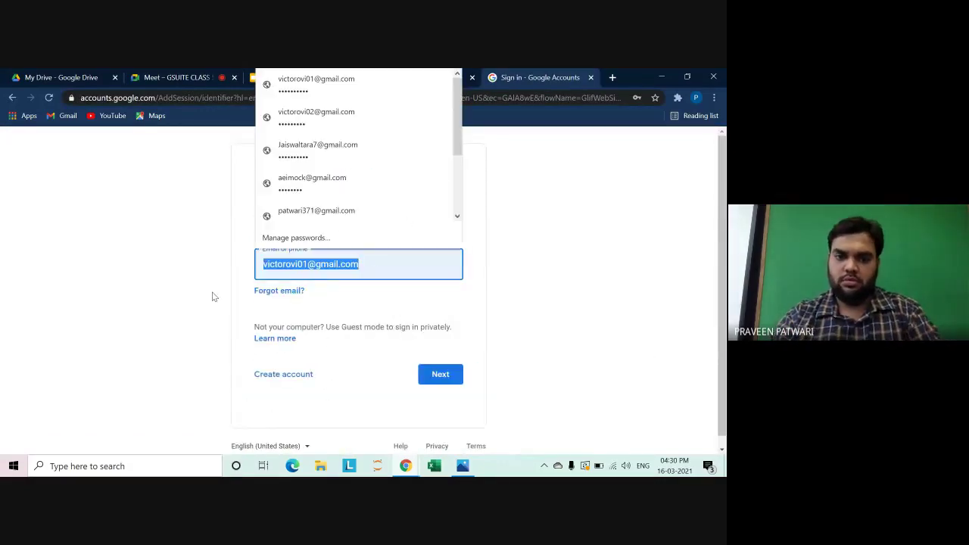
pyautogui.write('vic')
pyautogui.press('BackSpace')
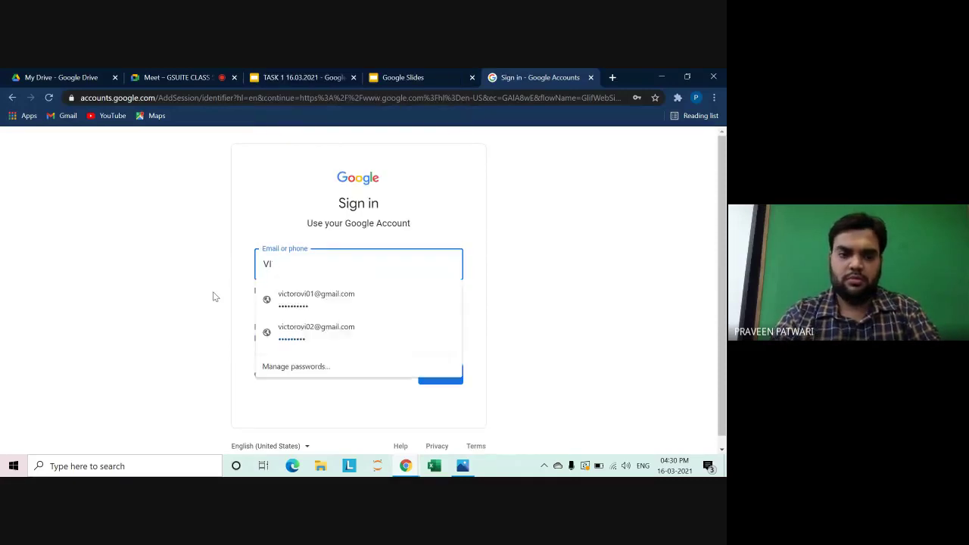
pyautogui.press('BackSpace')
pyautogui.press('BackSpace')
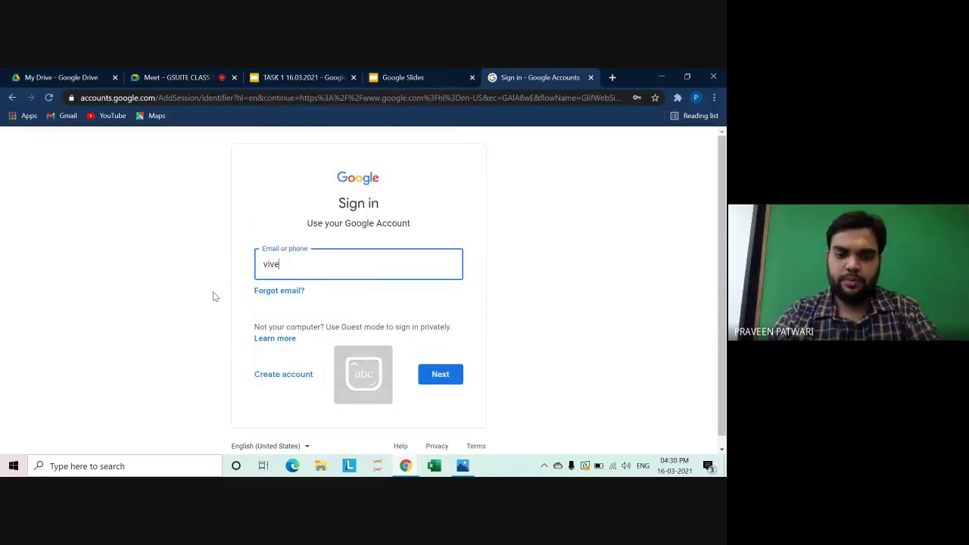
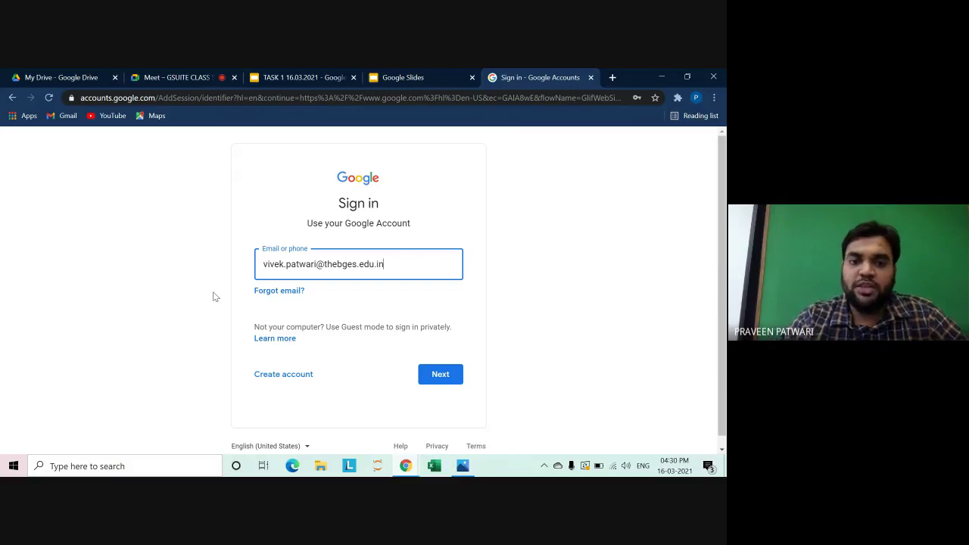
pyautogui.click(439, 375)
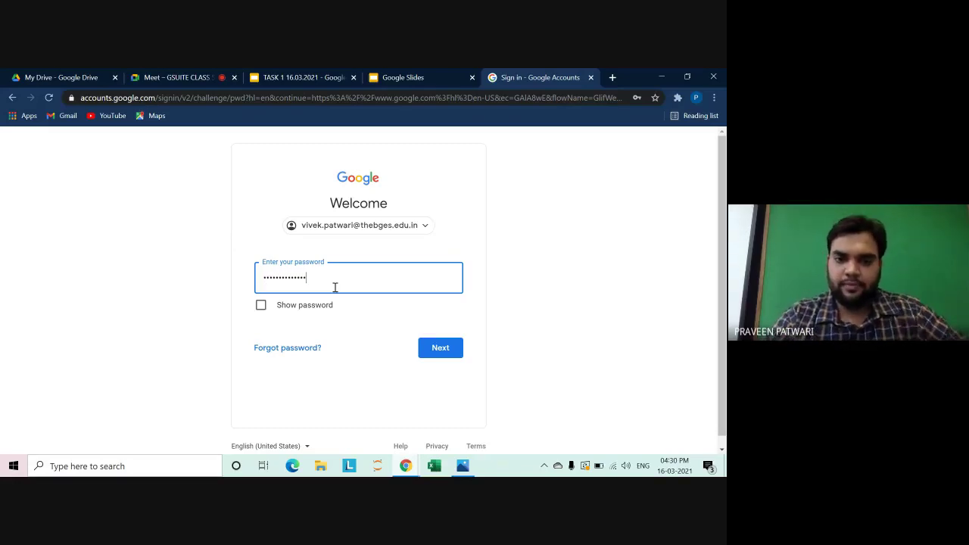
pyautogui.click(434, 349)
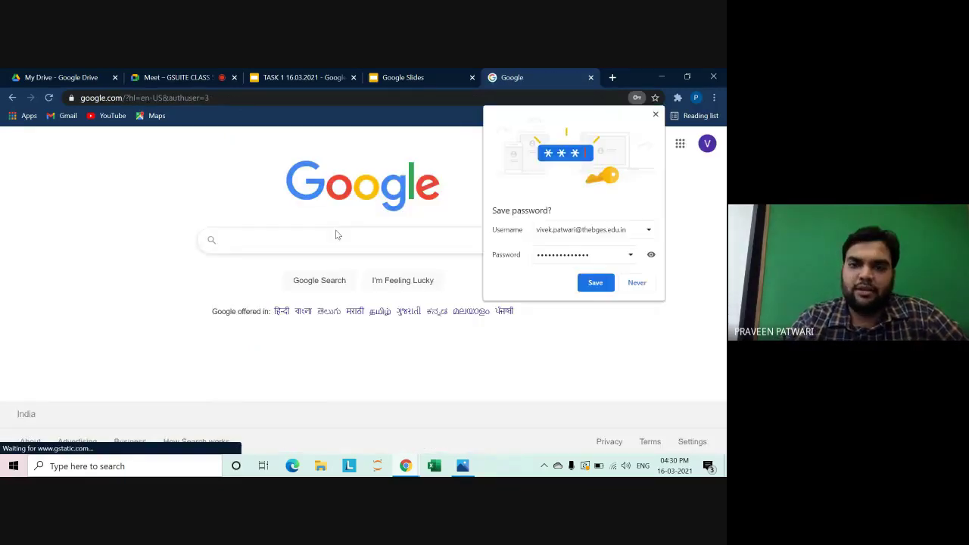
# Decline saving the password and open Google Drive from the apps grid
pyautogui.click(637, 283)
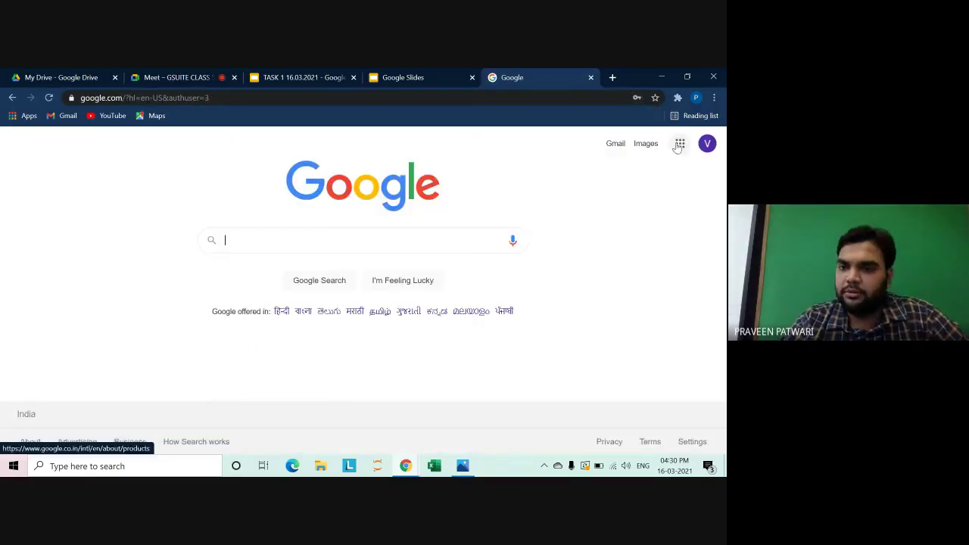
pyautogui.click(679, 143)
pyautogui.click(683, 198)
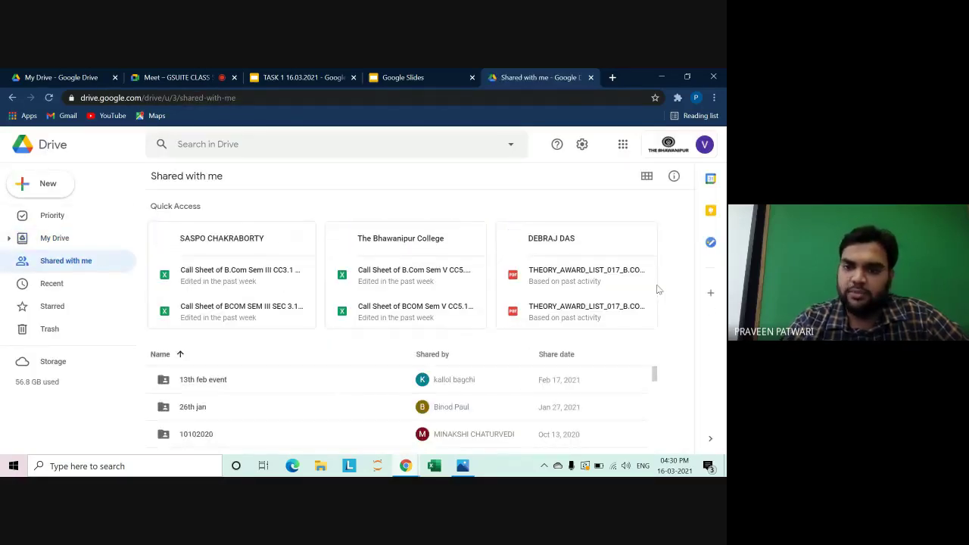
pyautogui.moveTo(655, 377); pyautogui.dragTo(654, 436)
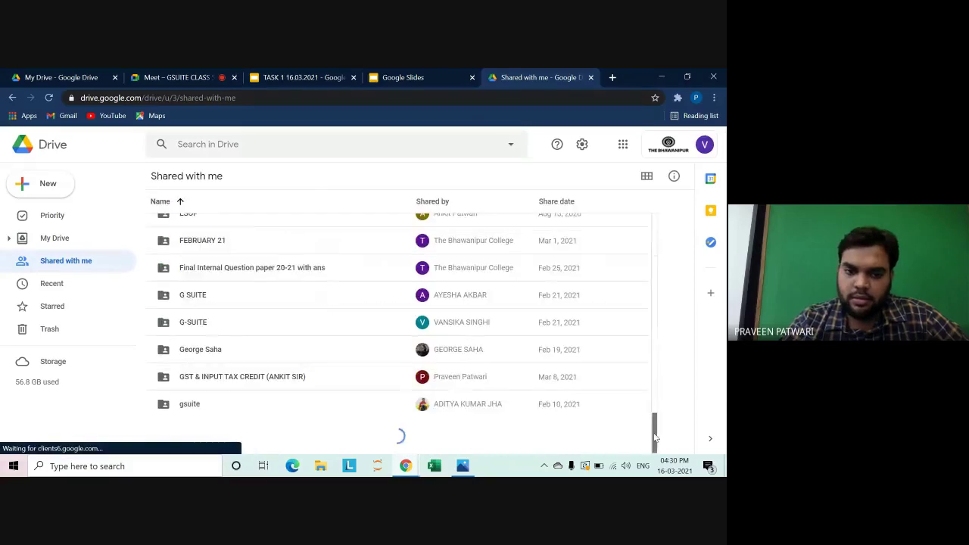
pyautogui.scroll(-1, 655, 445)
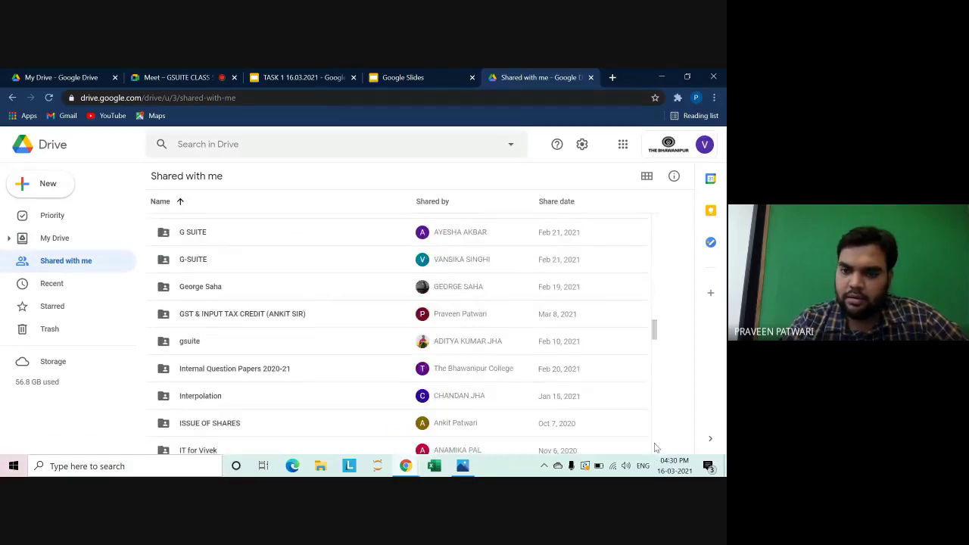
pyautogui.scroll(-3, 654, 444)
pyautogui.scroll(-5, 655, 443)
pyautogui.scroll(-3, 654, 444)
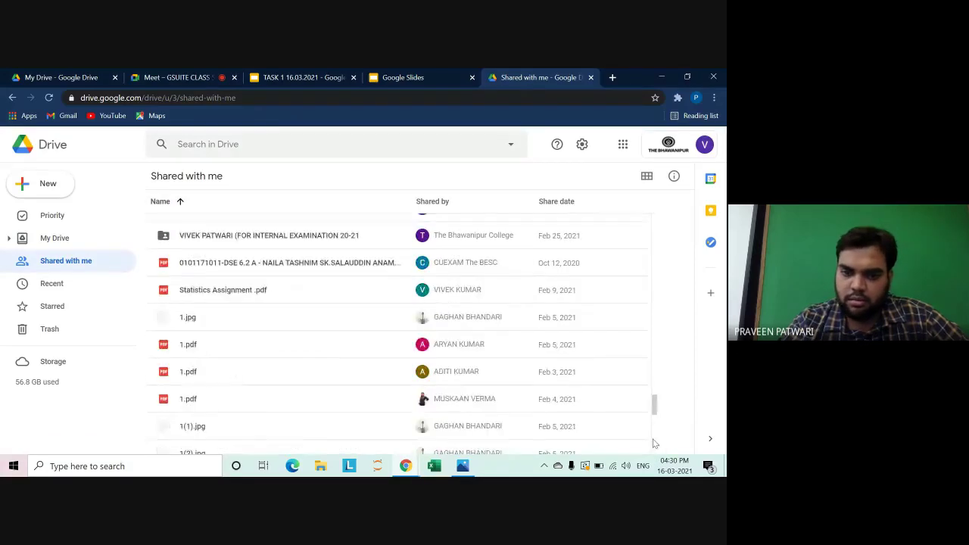
pyautogui.scroll(-3, 654, 444)
pyautogui.scroll(-3, 654, 445)
pyautogui.scroll(-1, 654, 445)
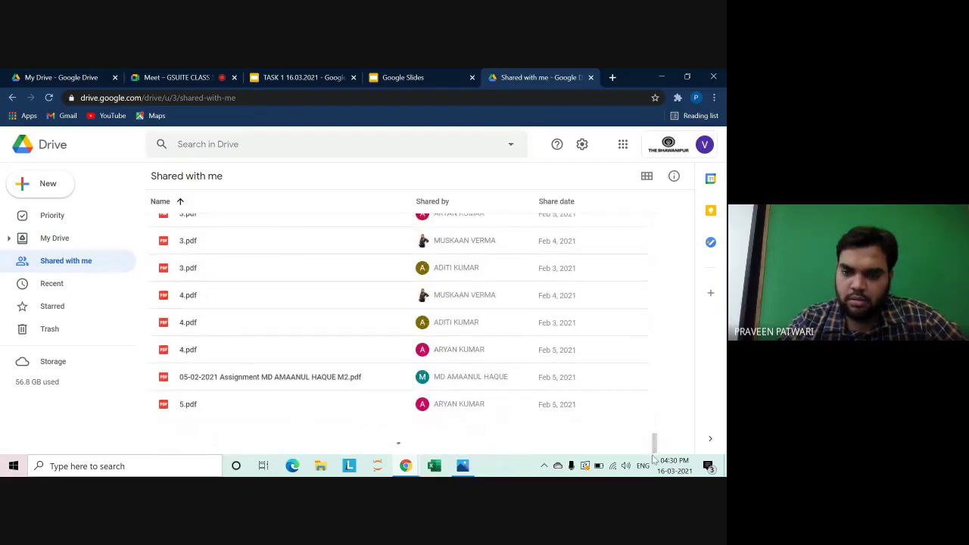
pyautogui.scroll(3, 656, 432)
pyautogui.scroll(3, 655, 416)
pyautogui.scroll(3, 656, 397)
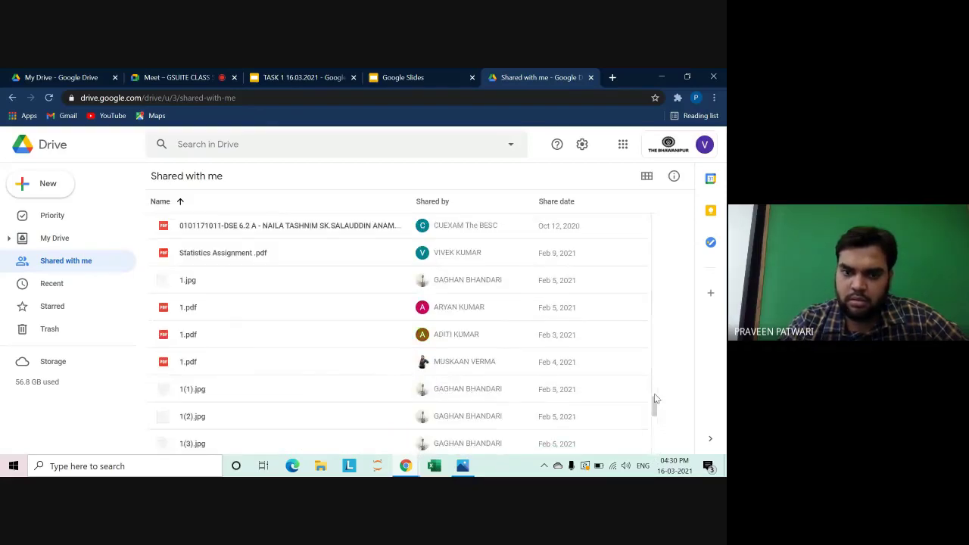
pyautogui.scroll(3, 657, 379)
pyautogui.scroll(2, 657, 376)
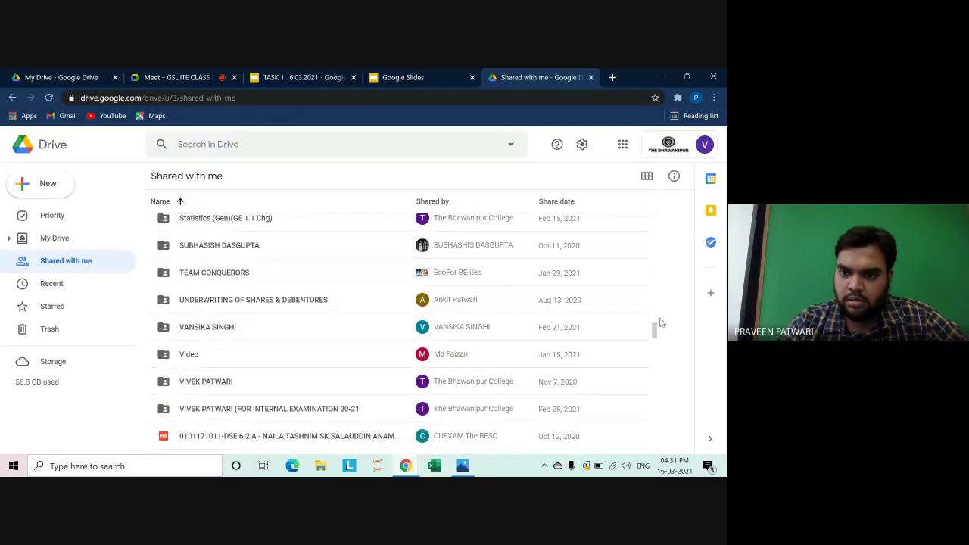
# Search for files with Owner 'Not owned by me', then show Shared with me sorted by name descending
pyautogui.click(510, 144)
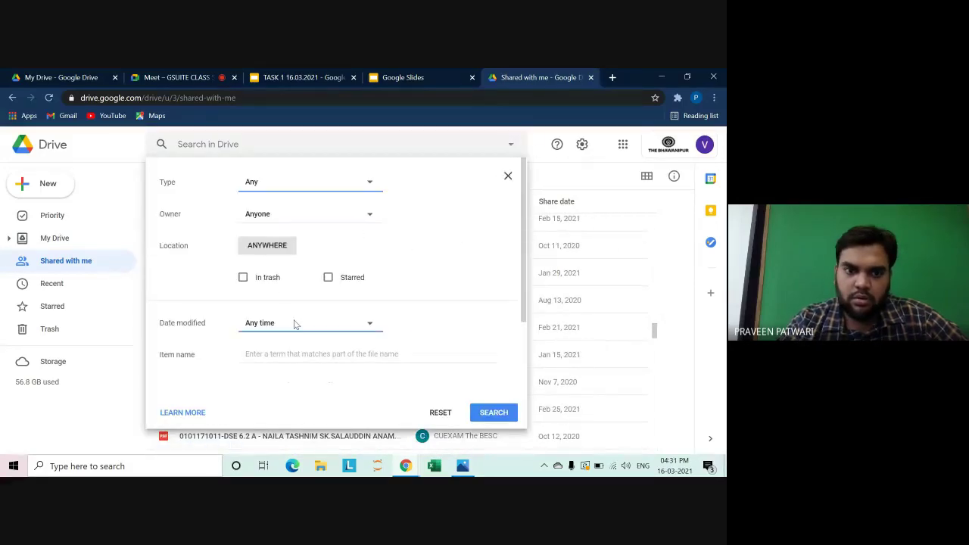
pyautogui.click(342, 215)
pyautogui.click(326, 259)
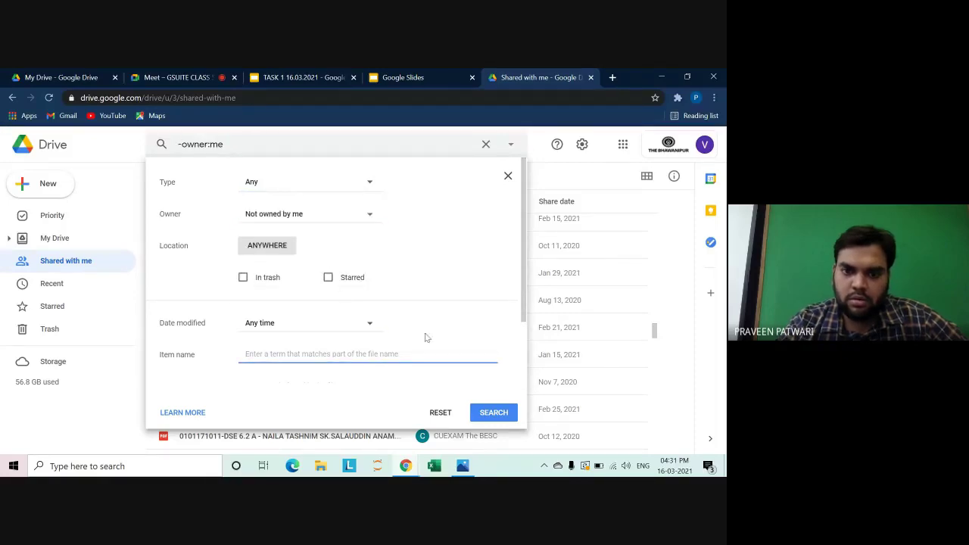
pyautogui.moveTo(522, 284); pyautogui.dragTo(527, 383)
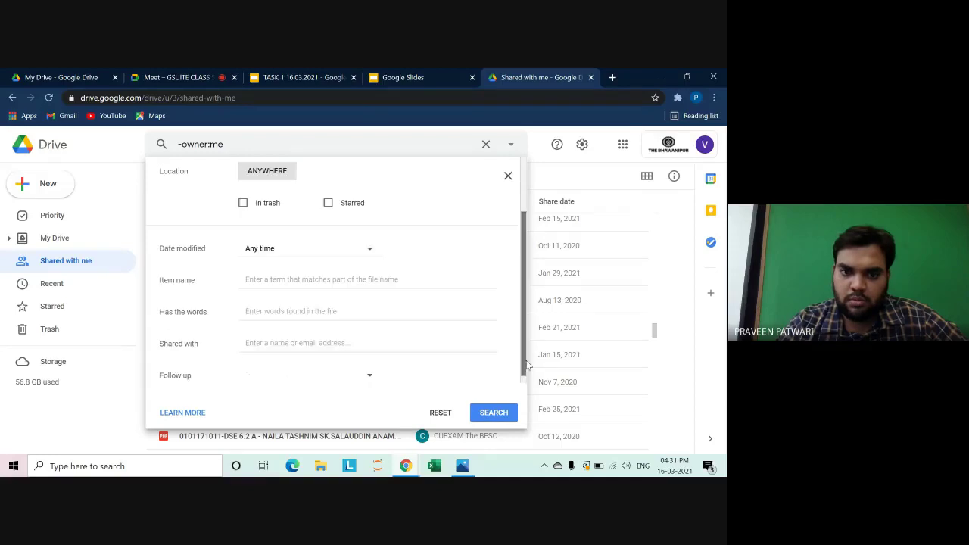
pyautogui.click(498, 416)
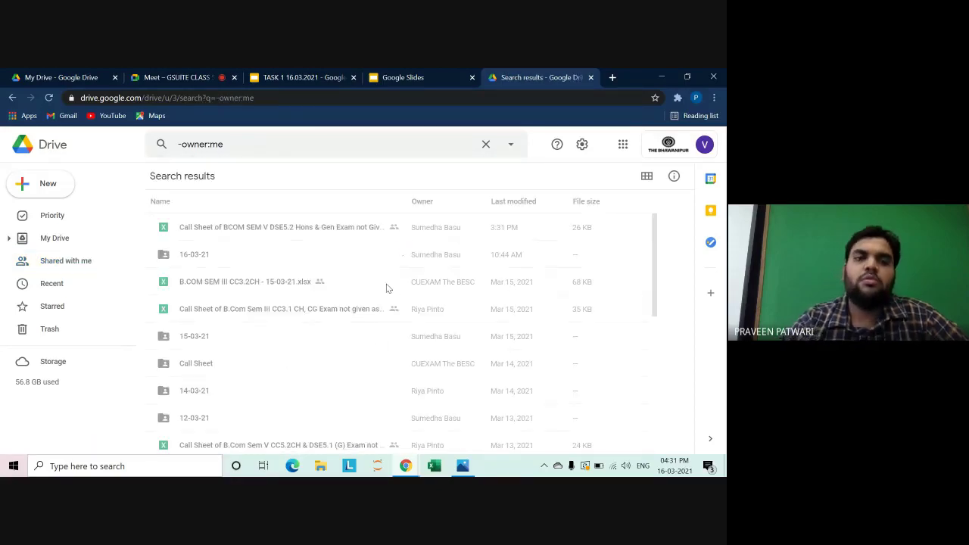
pyautogui.click(76, 262)
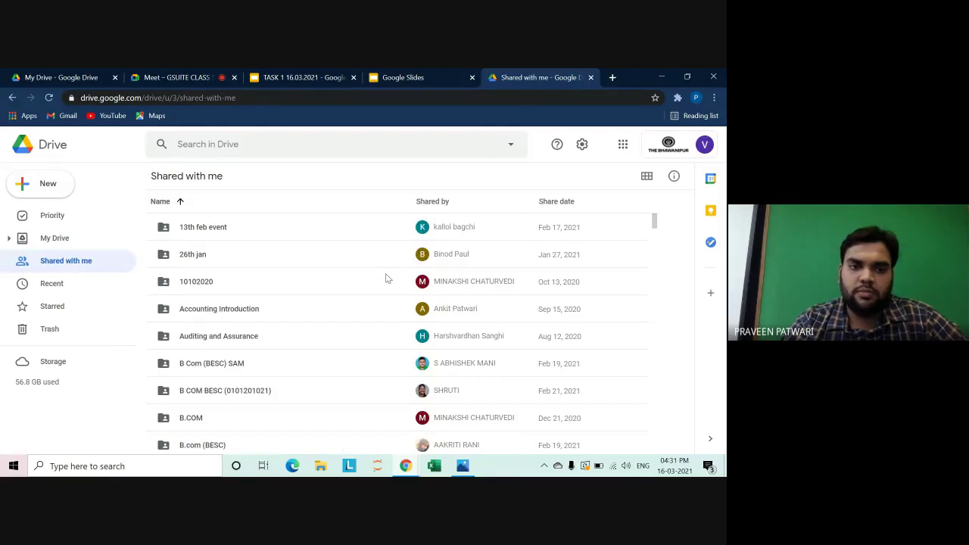
pyautogui.click(180, 203)
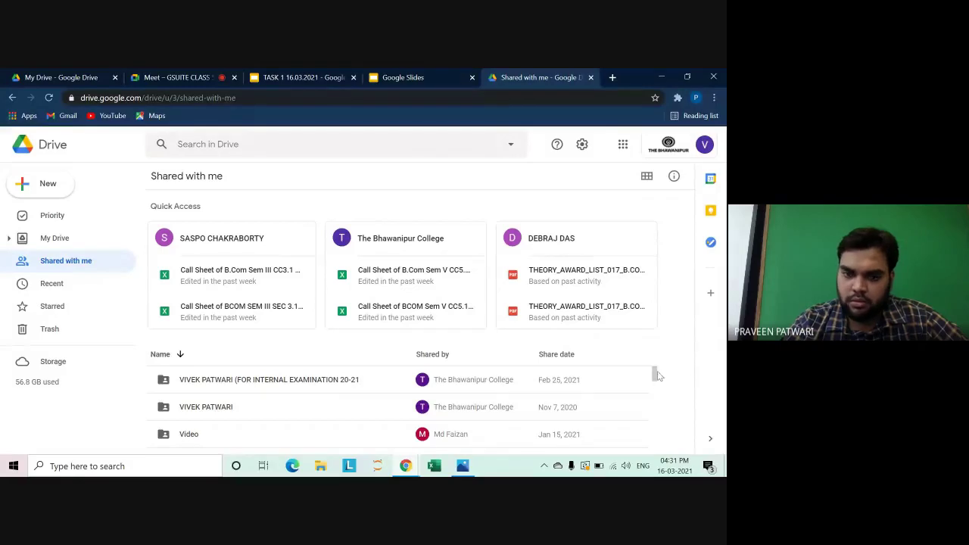
# Scroll down the Shared with me list to the TURKEY presentation
pyautogui.moveTo(654, 376)
pyautogui.mouseDown()
pyautogui.moveTo(650, 423)
pyautogui.moveTo(655, 413)
pyautogui.mouseUp()
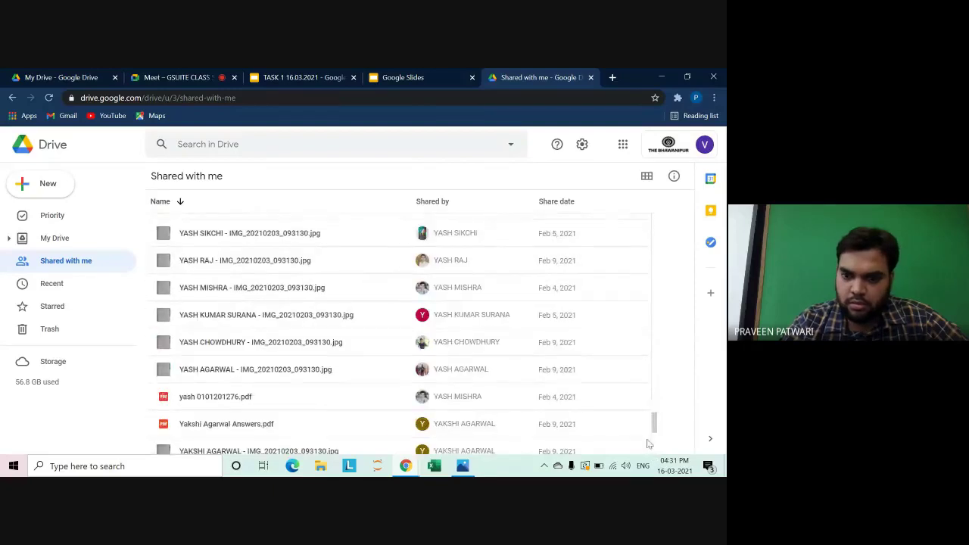
pyautogui.scroll(-2, 648, 443)
pyautogui.scroll(-3, 653, 443)
pyautogui.scroll(-1, 653, 443)
pyautogui.scroll(-3, 653, 442)
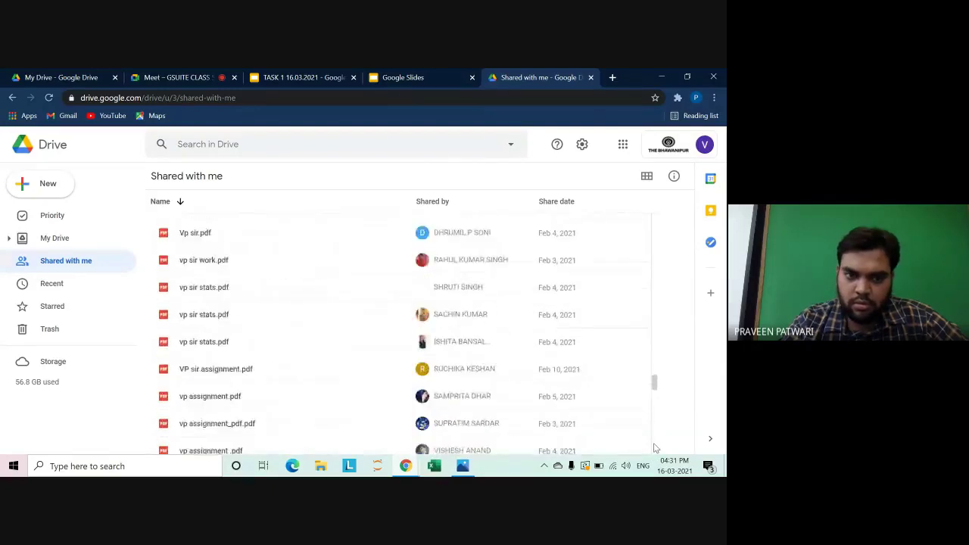
pyautogui.scroll(-3, 653, 443)
pyautogui.scroll(-3, 653, 443)
pyautogui.scroll(-3, 653, 442)
pyautogui.scroll(-3, 654, 443)
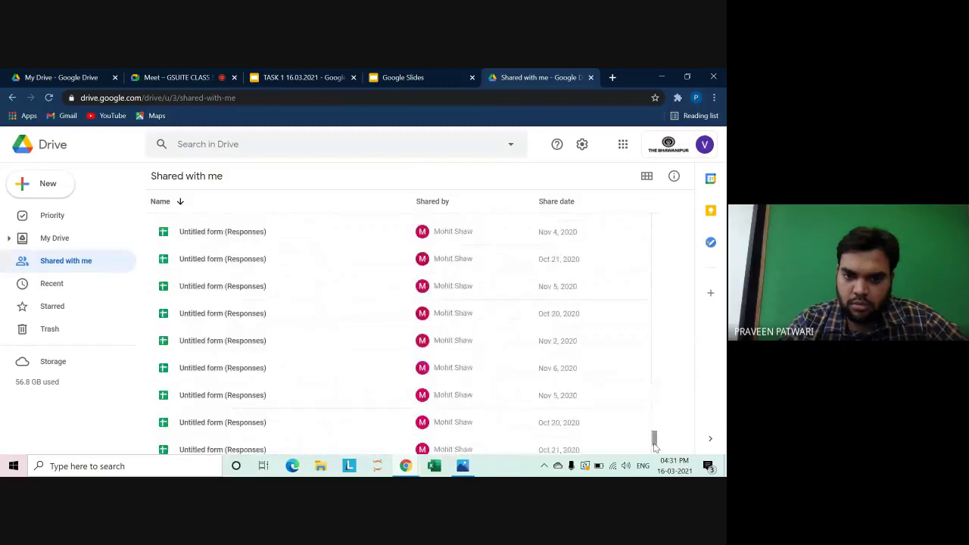
pyautogui.scroll(-3, 655, 448)
pyautogui.scroll(-2, 655, 450)
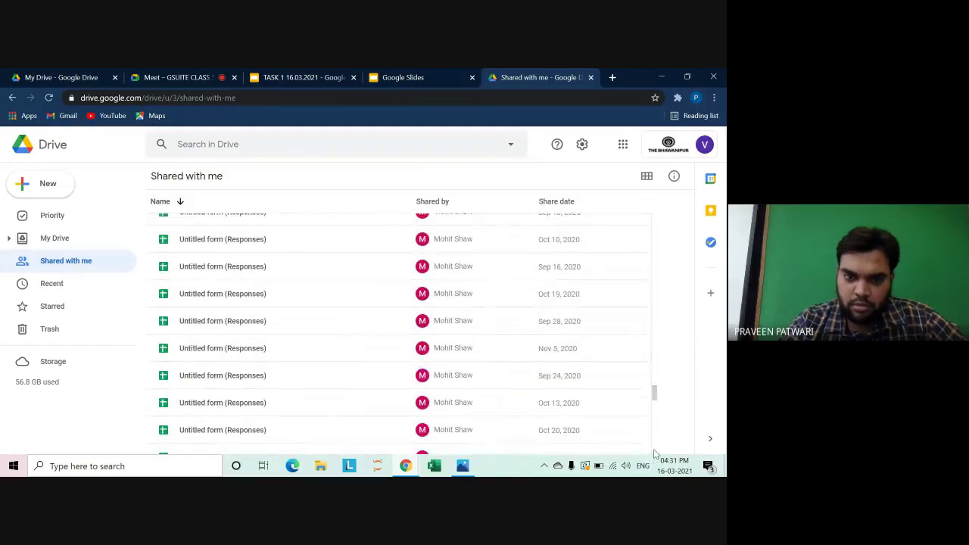
pyautogui.scroll(-3, 655, 453)
pyautogui.scroll(-5, 655, 453)
pyautogui.scroll(-3, 654, 452)
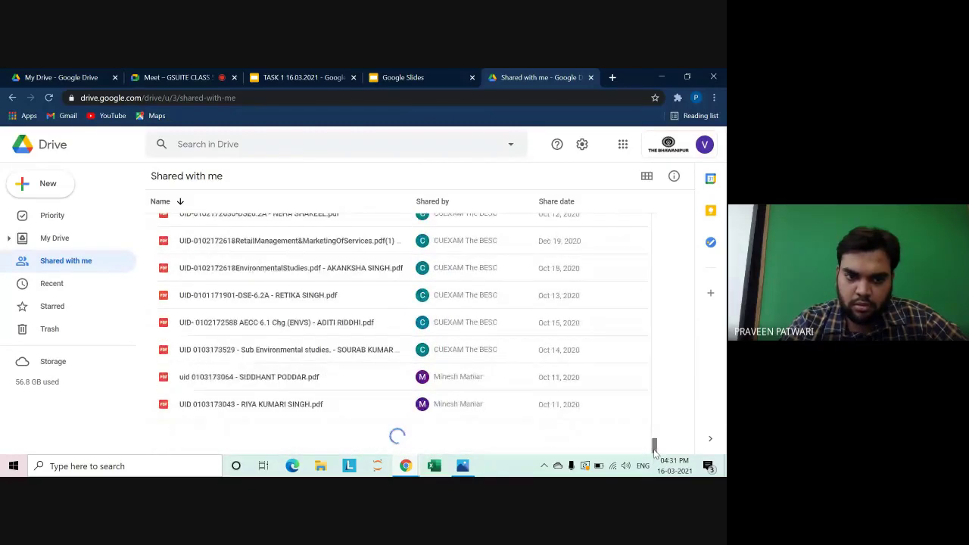
pyautogui.scroll(-3, 655, 448)
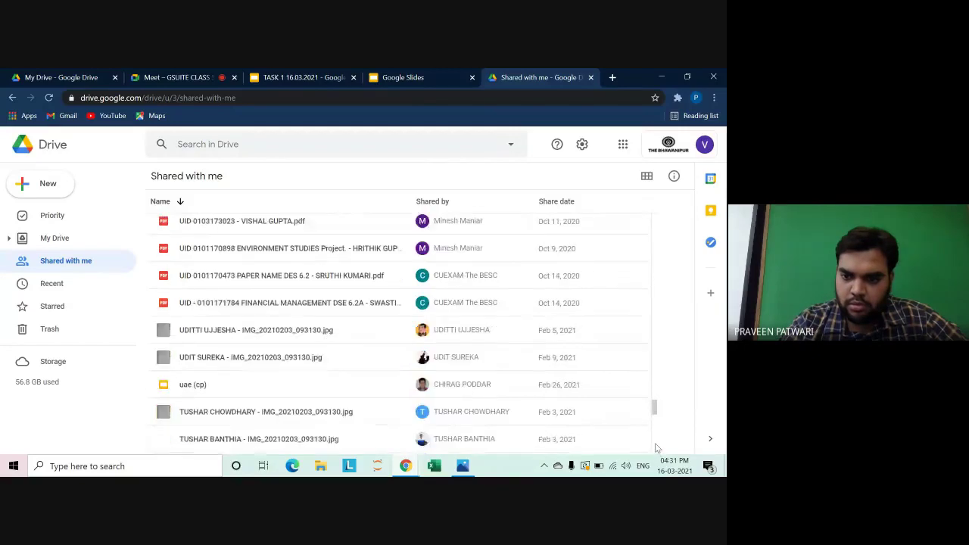
pyautogui.scroll(-3, 655, 448)
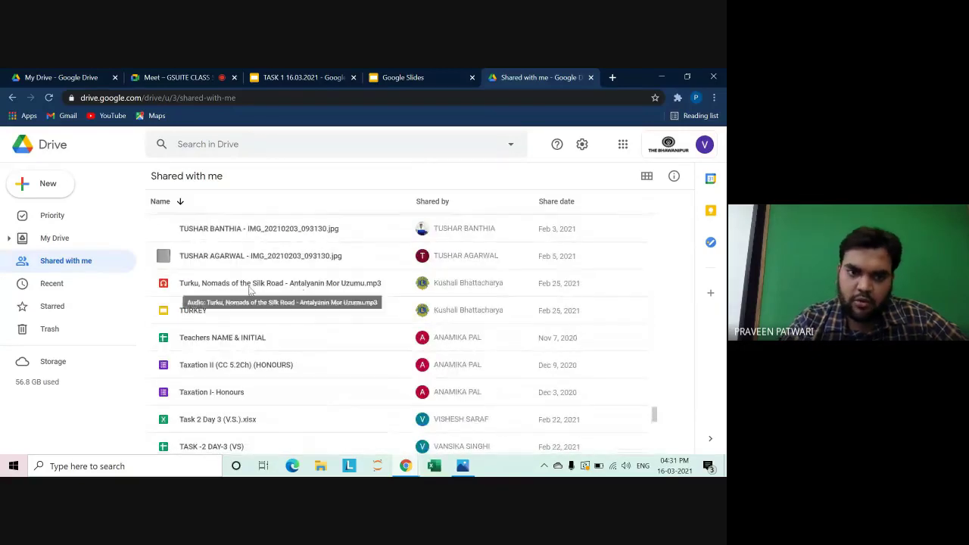
# Open the TURKEY presentation, present it, and advance through the Akyaka slides to Natural Sports
pyautogui.doubleClick(214, 312)
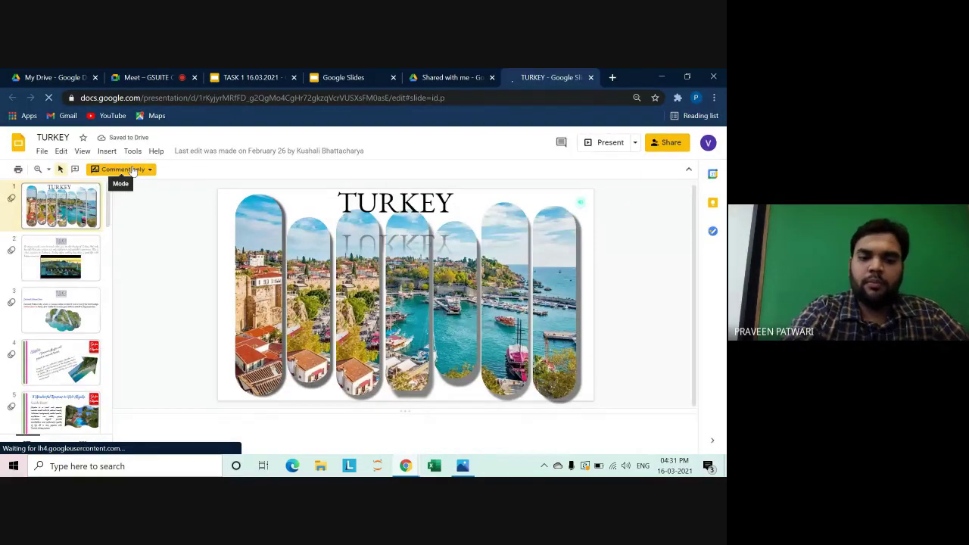
pyautogui.hotkey('ctrl', 'F5')
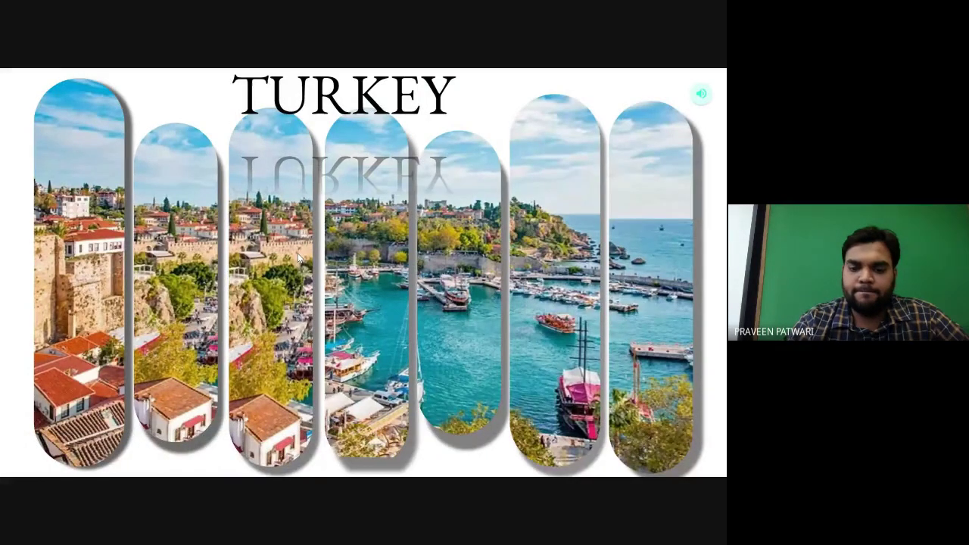
pyautogui.click(298, 258)
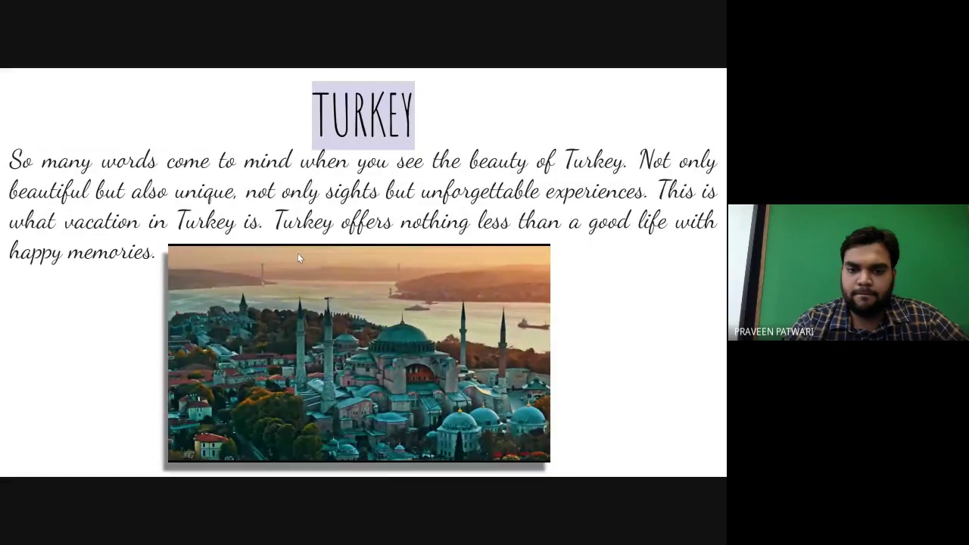
pyautogui.press('Right')
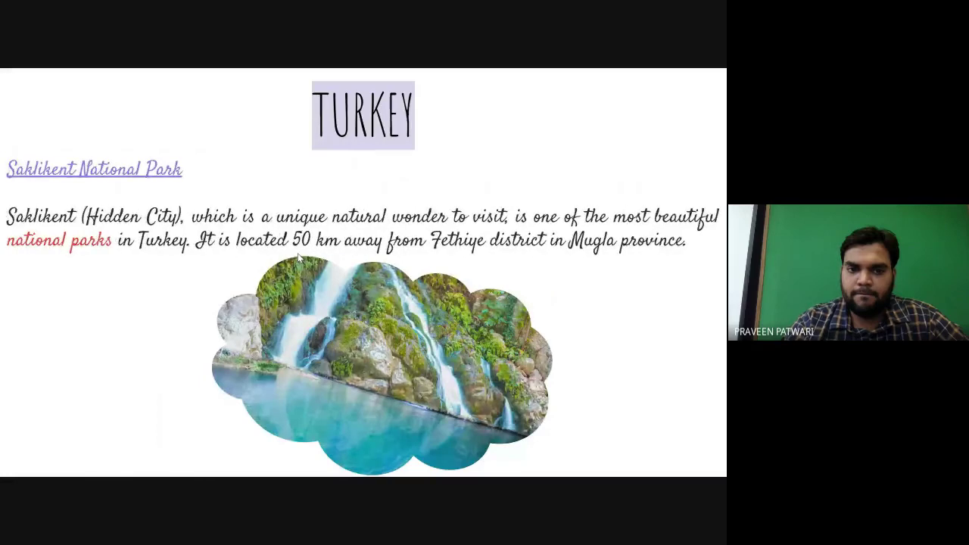
pyautogui.press('Right')
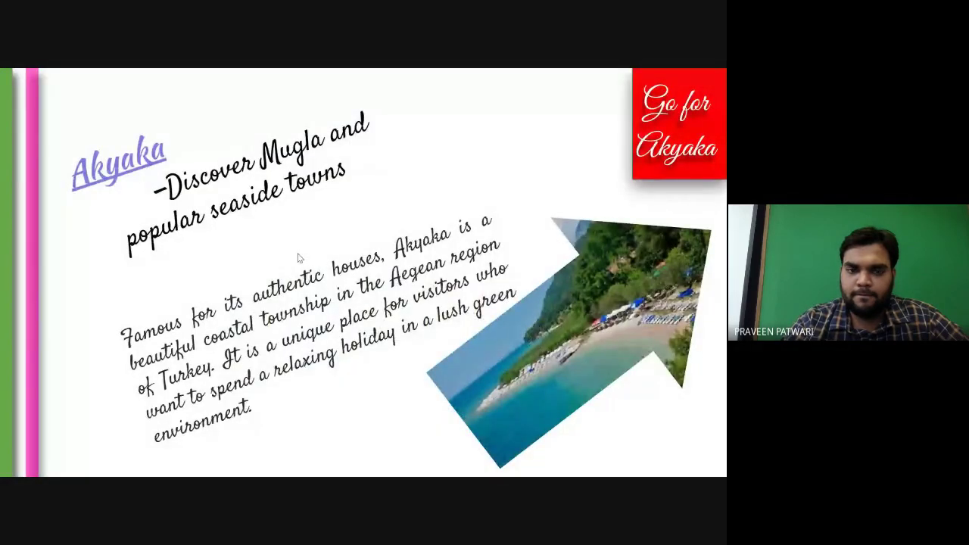
pyautogui.press('Right')
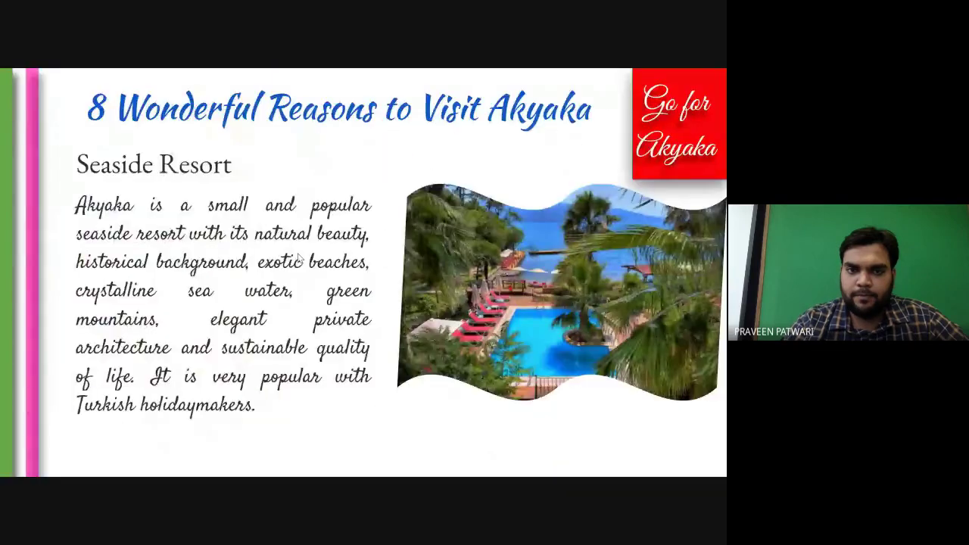
pyautogui.press('Right')
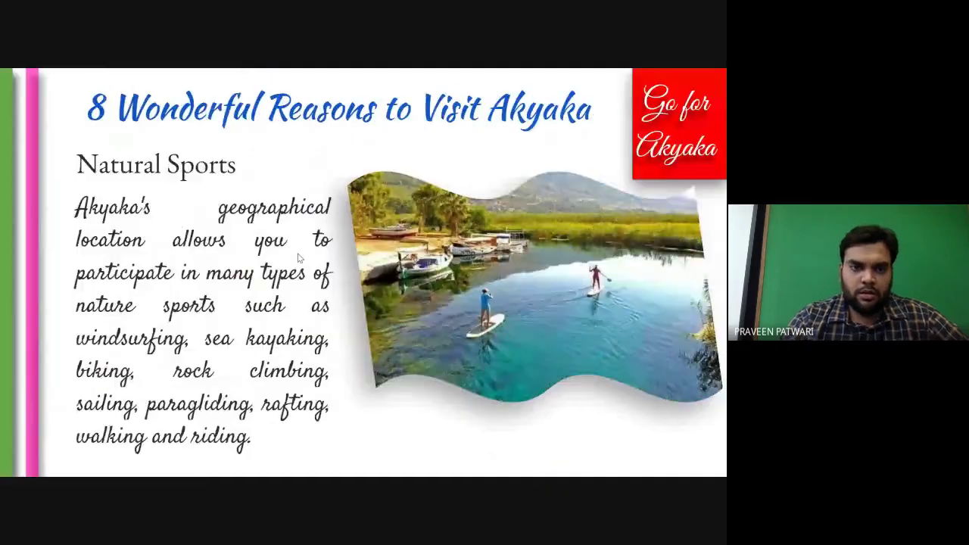
# Continue through Architecture, Camping, Kite surfing and Beaches to the Mersin sinkholes slides
pyautogui.press('Right')
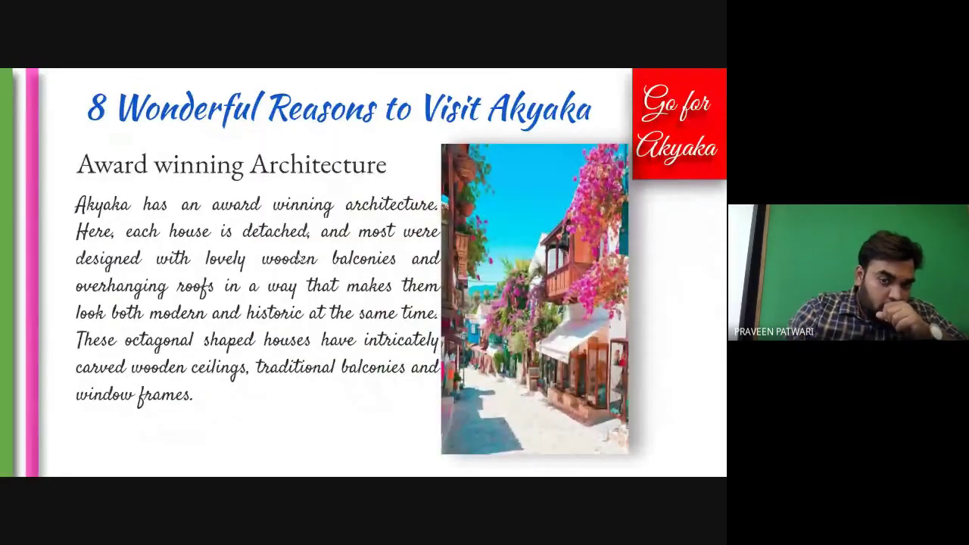
pyautogui.press('Right')
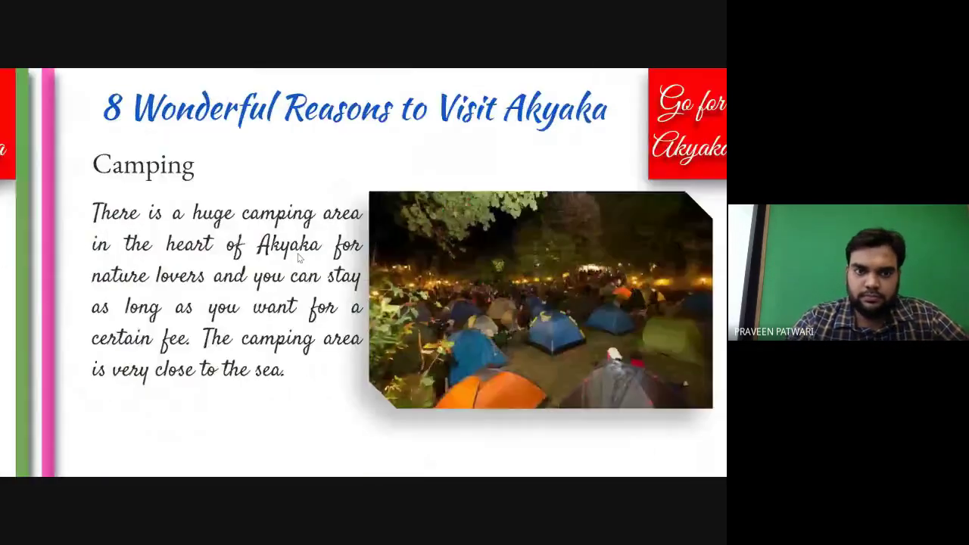
pyautogui.press('Left')
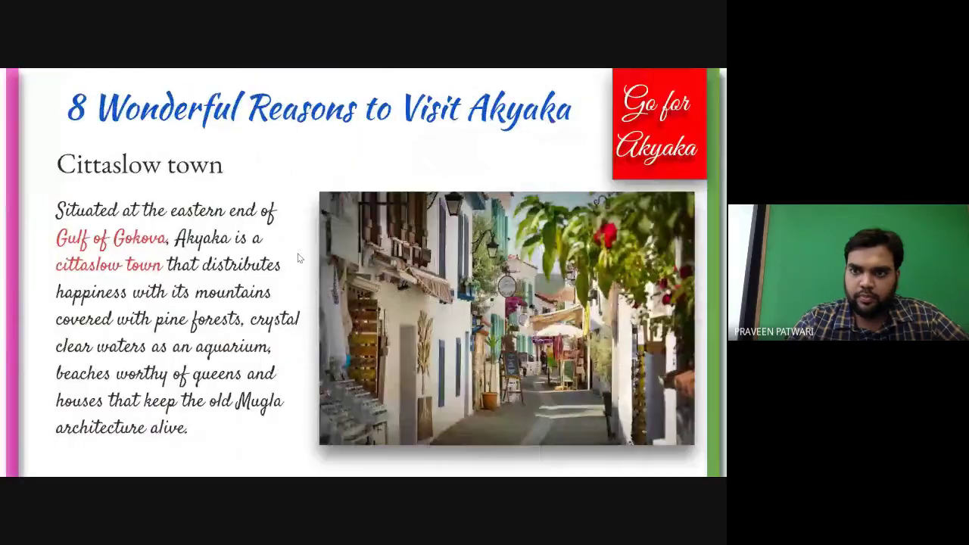
pyautogui.press('Right')
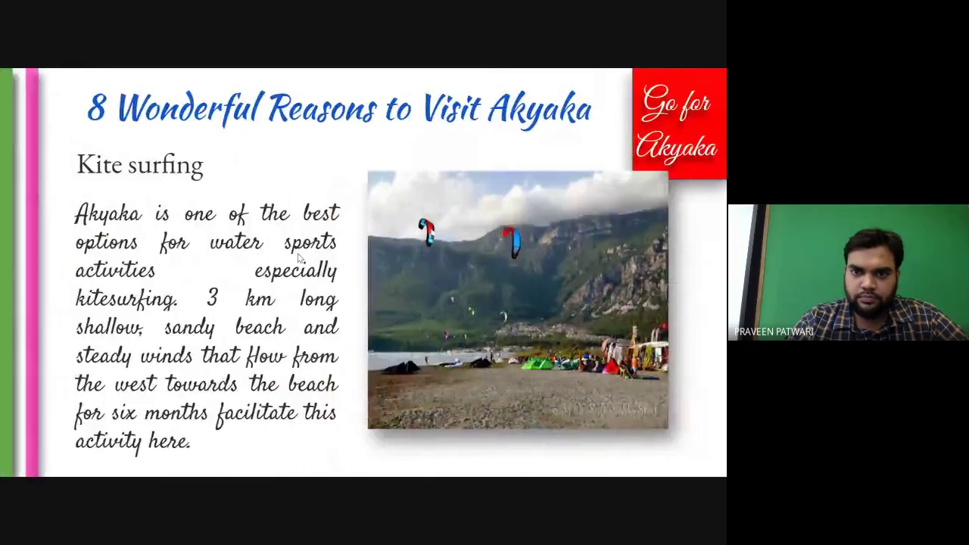
pyautogui.press('Left')
pyautogui.press('Right')
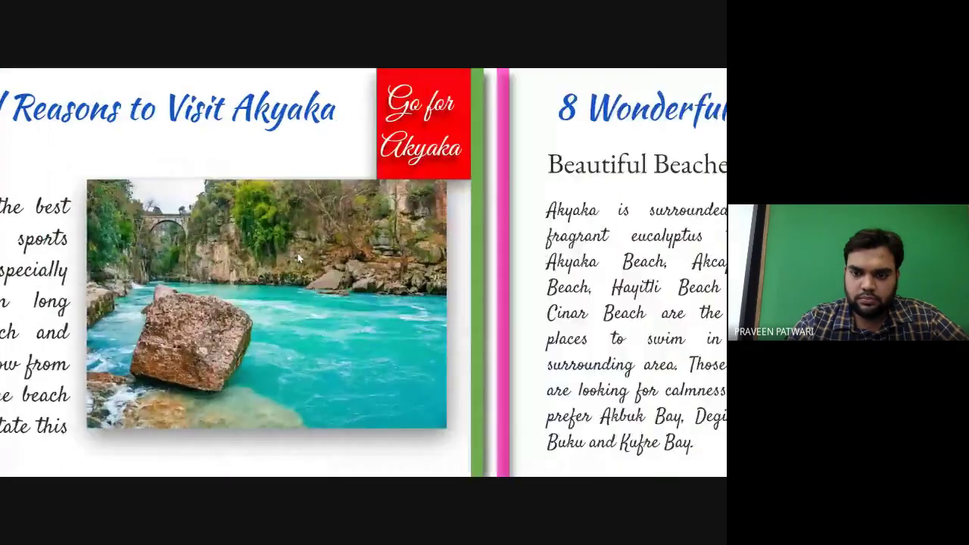
pyautogui.press('Right')
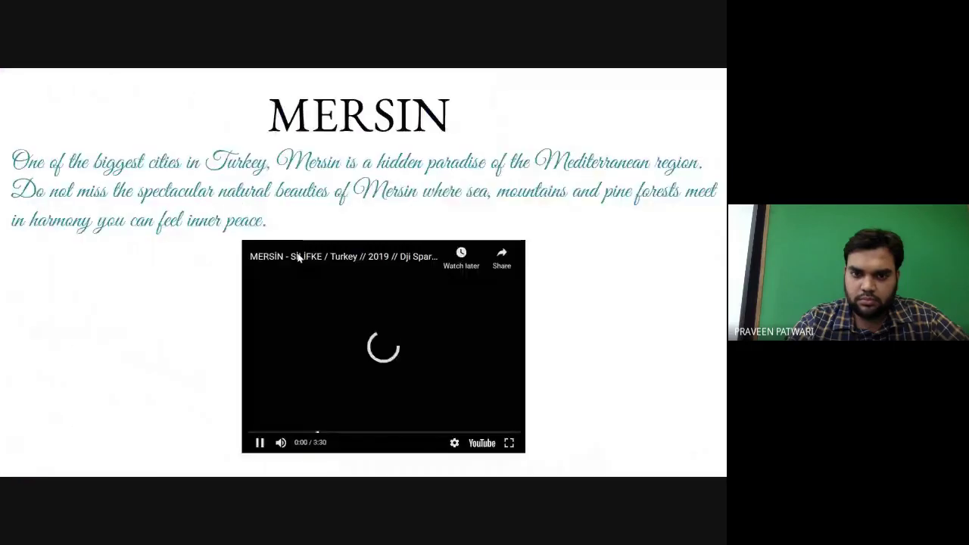
pyautogui.press('Right')
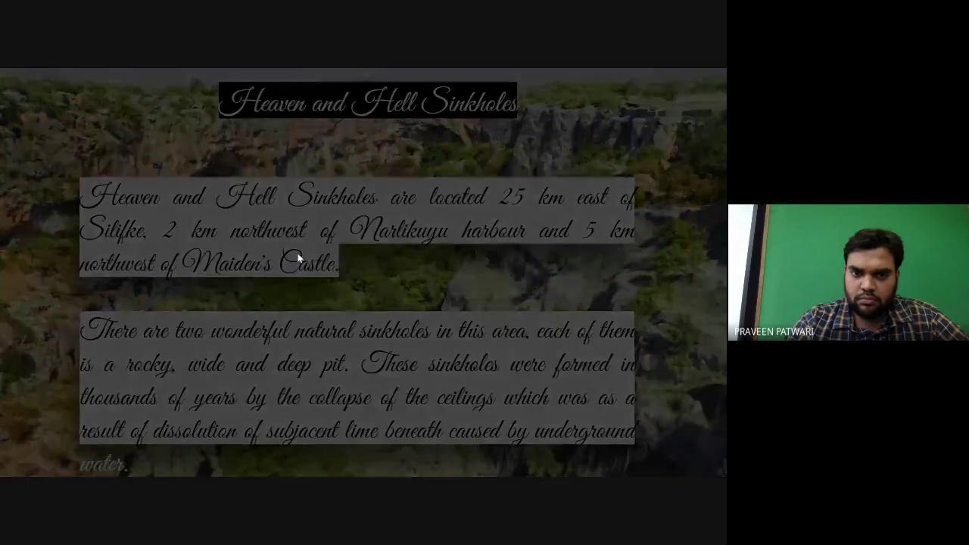
pyautogui.press('Right')
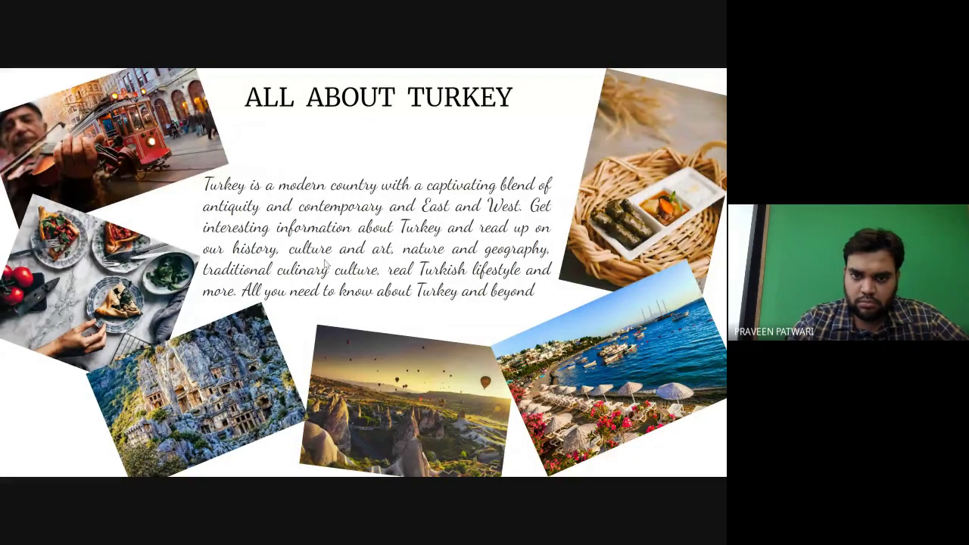
pyautogui.moveTo(155, 452)
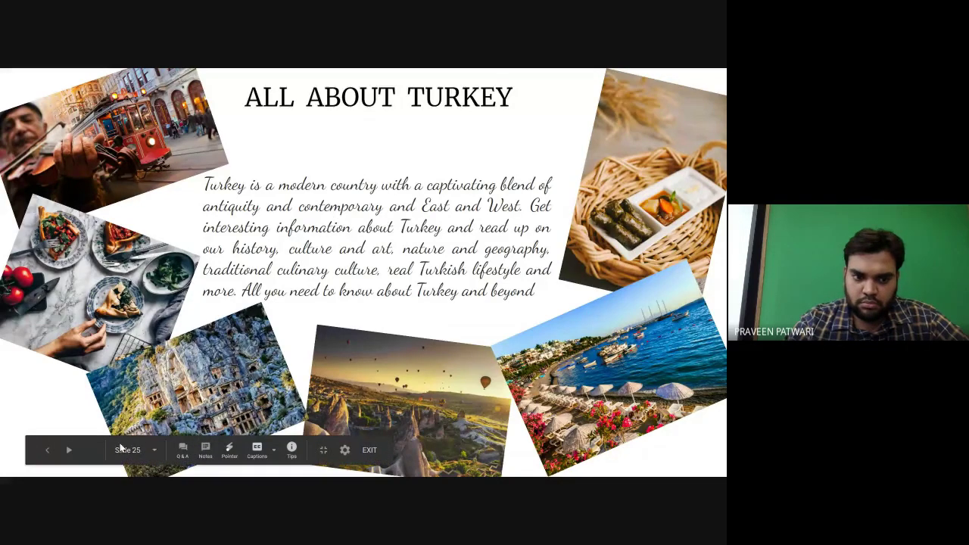
# Exit the TURKEY slideshow and return to the TASK 1 16.03.2021 presentation tab
pyautogui.click(369, 453)
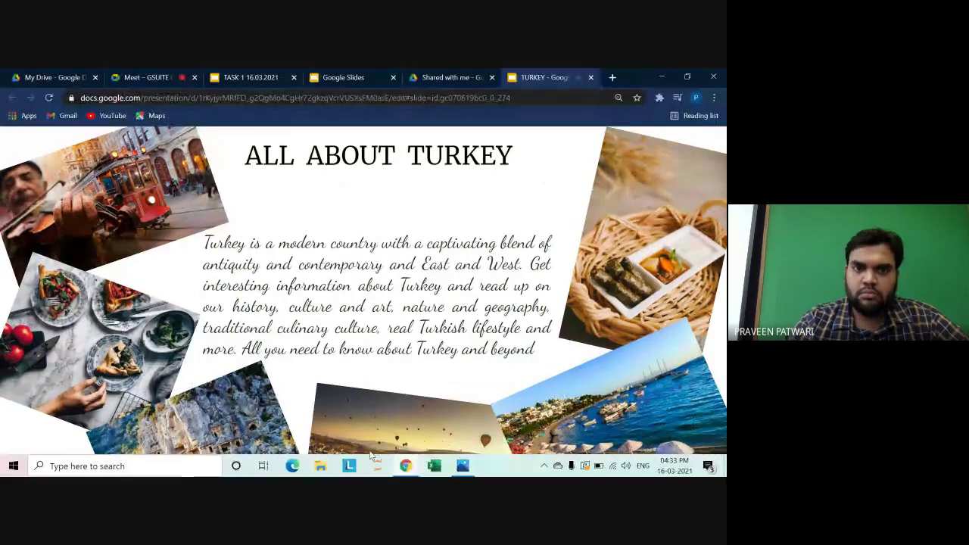
pyautogui.click(344, 77)
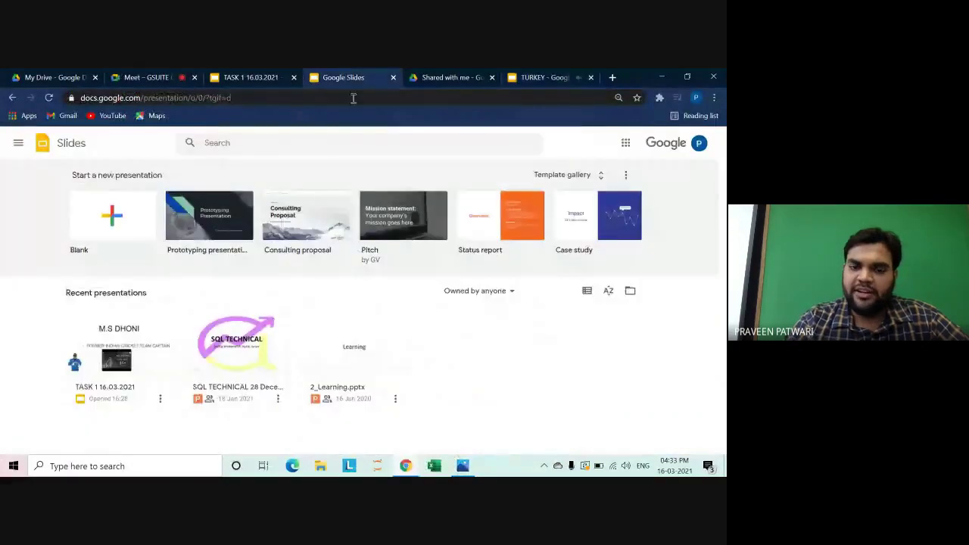
pyautogui.click(448, 76)
pyautogui.click(244, 77)
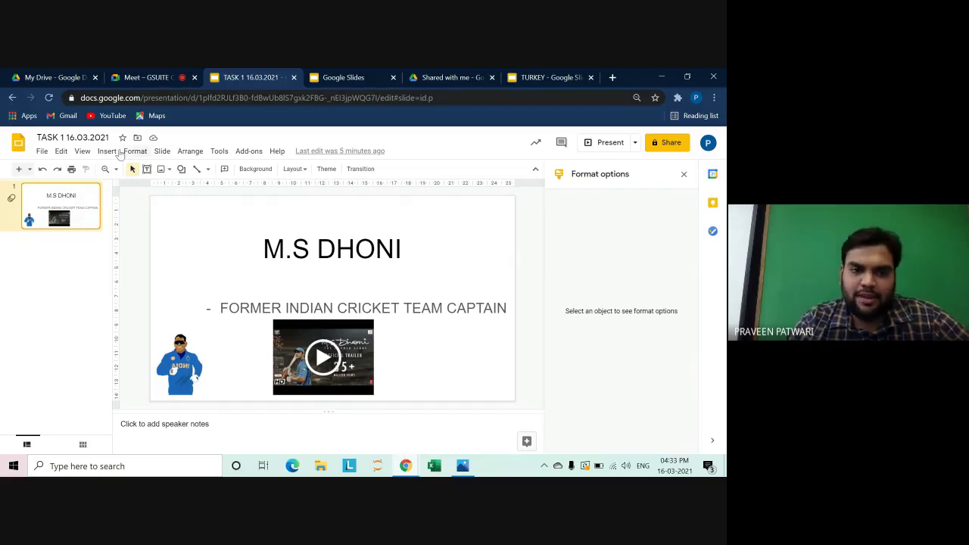
# Look through the Slide and Tools menus in the editor
pyautogui.click(162, 151)
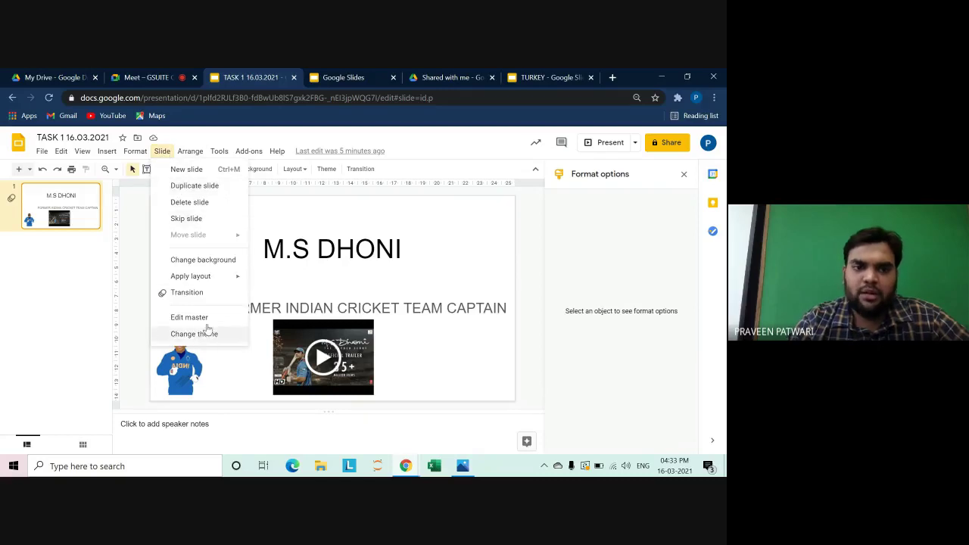
pyautogui.click(221, 152)
pyautogui.moveTo(248, 155)
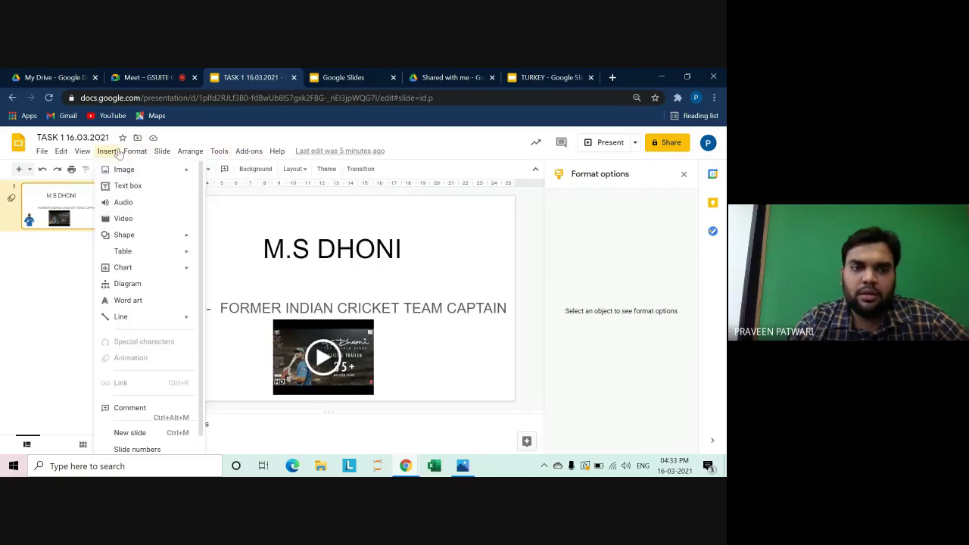
# Select the M.S DHONI title and add a drop shadow, adjusting its angle, transparency and distance
pyautogui.moveTo(107, 151)
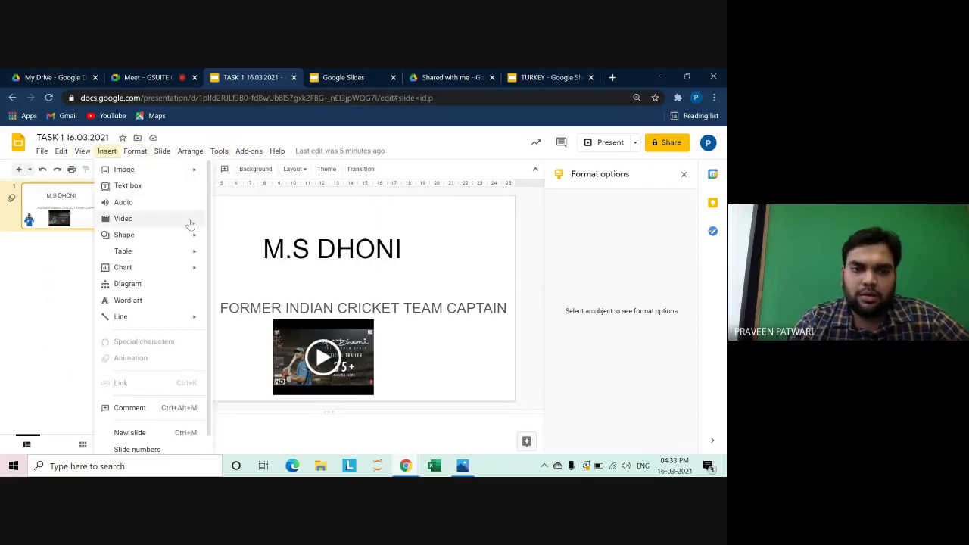
pyautogui.click(248, 231)
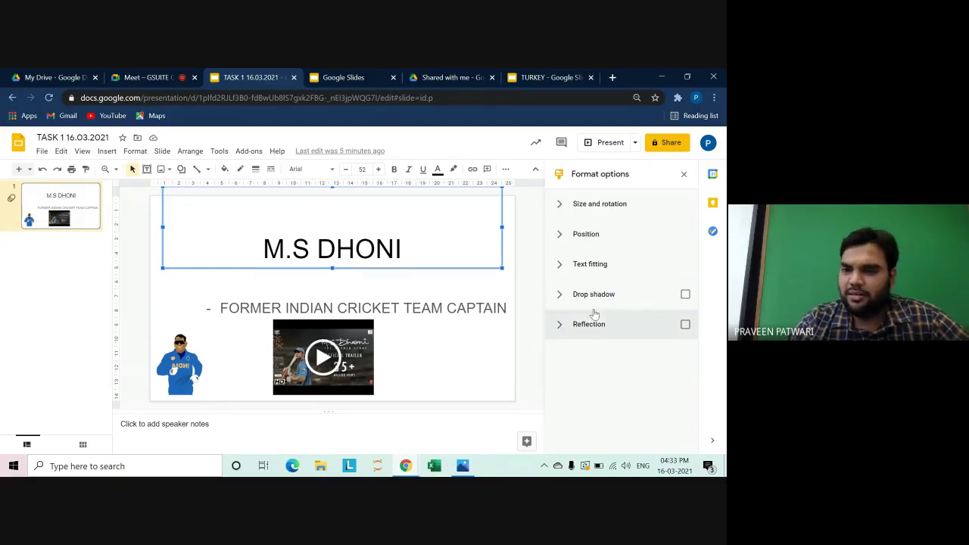
pyautogui.click(597, 303)
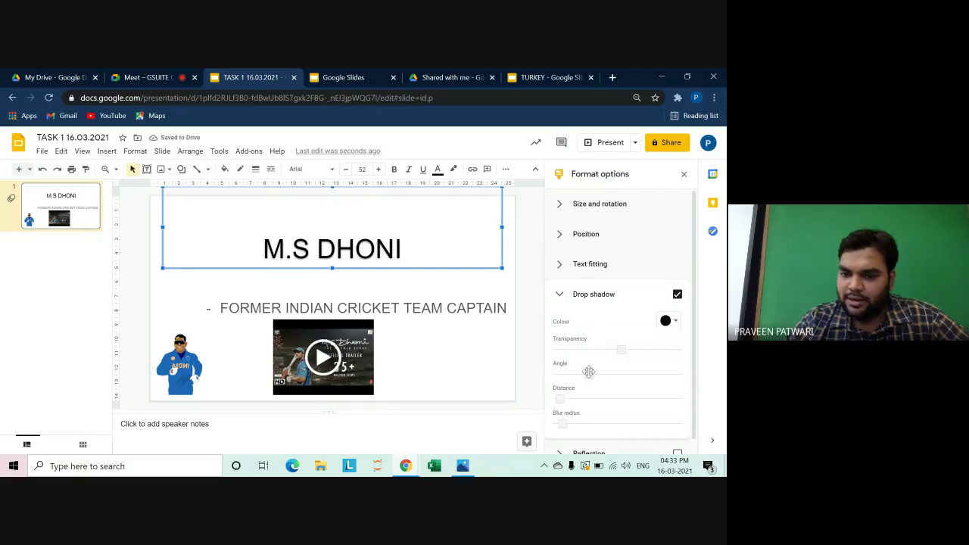
pyautogui.moveTo(588, 371)
pyautogui.mouseDown()
pyautogui.moveTo(622, 373)
pyautogui.moveTo(637, 349)
pyautogui.mouseUp()
pyautogui.moveTo(560, 398)
pyautogui.mouseDown()
pyautogui.moveTo(590, 397)
pyautogui.moveTo(603, 419)
pyautogui.mouseUp()
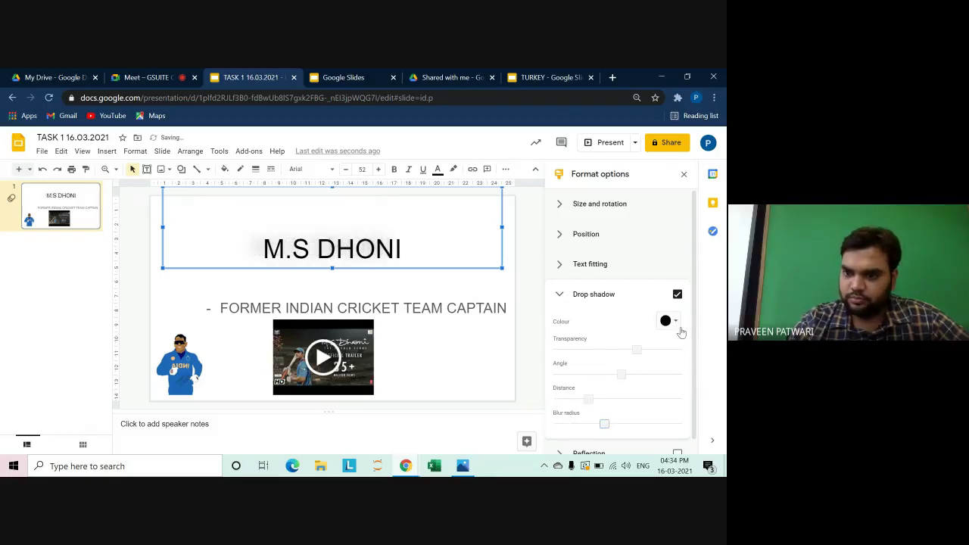
# Add a reflection about 79% transparent beneath the title and enlarge it
pyautogui.scroll(-1, 696, 360)
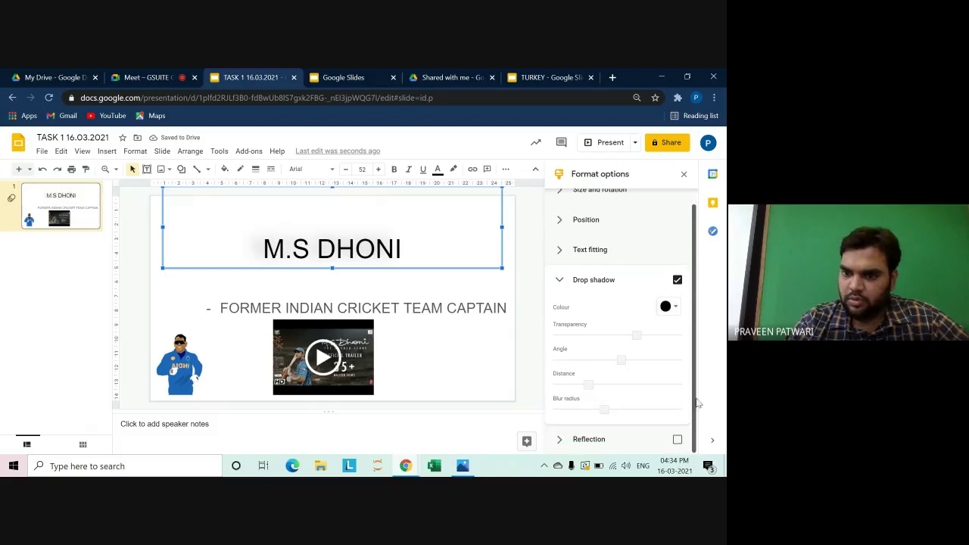
pyautogui.click(677, 439)
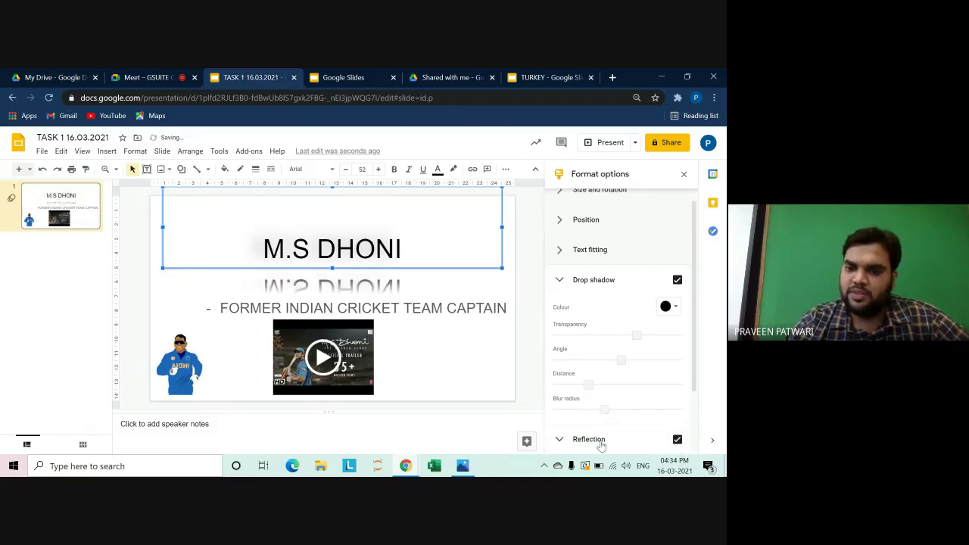
pyautogui.scroll(-2, 698, 412)
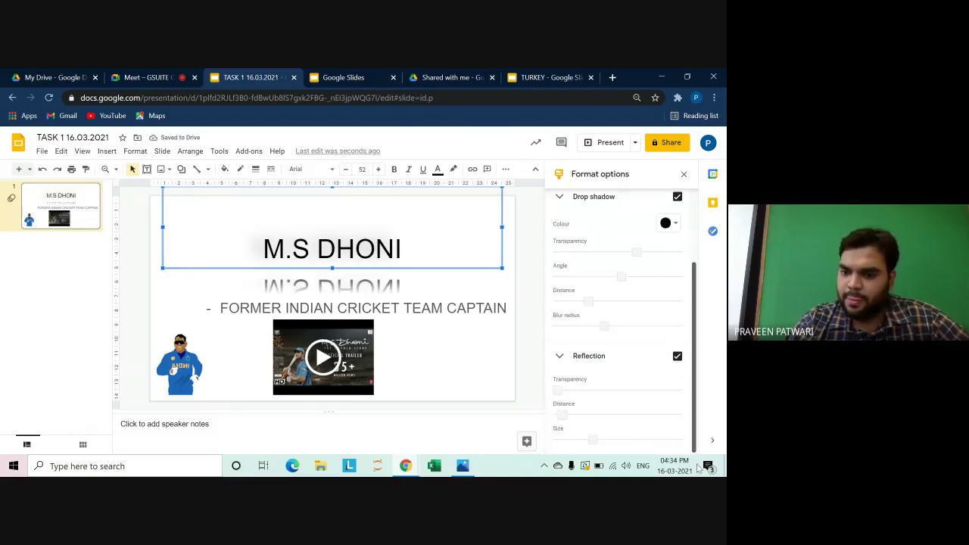
pyautogui.moveTo(558, 391); pyautogui.dragTo(661, 405)
pyautogui.moveTo(562, 415)
pyautogui.mouseDown()
pyautogui.moveTo(621, 414)
pyautogui.moveTo(562, 414)
pyautogui.mouseUp()
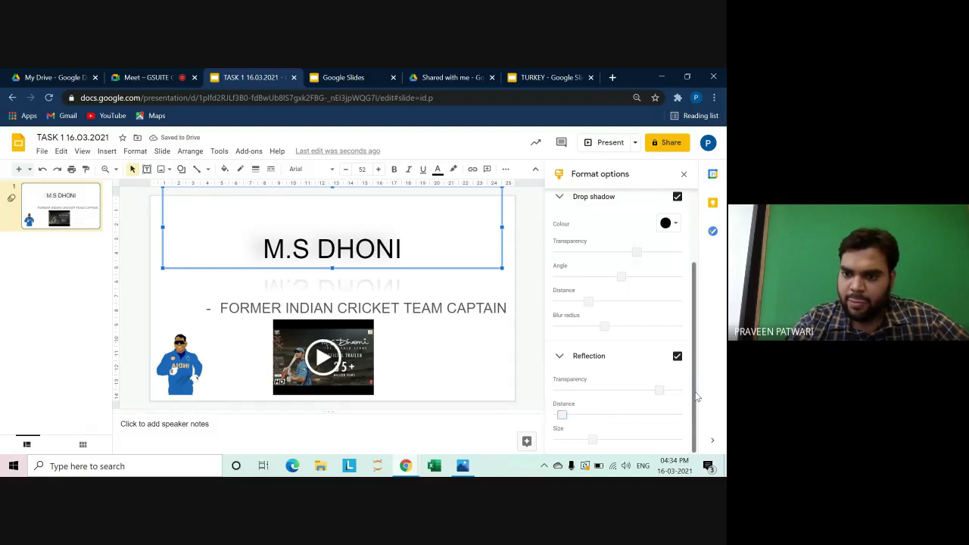
pyautogui.moveTo(592, 439); pyautogui.dragTo(638, 437)
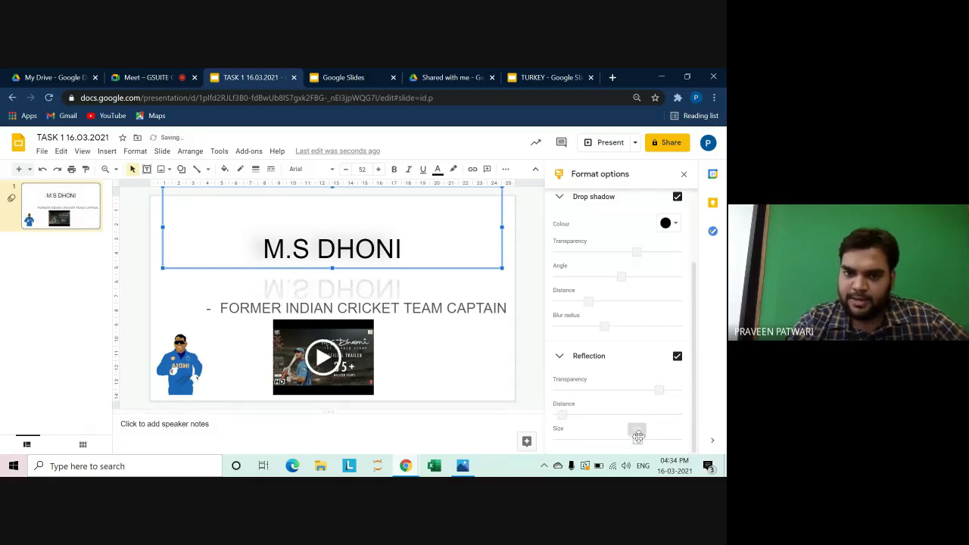
pyautogui.click(475, 408)
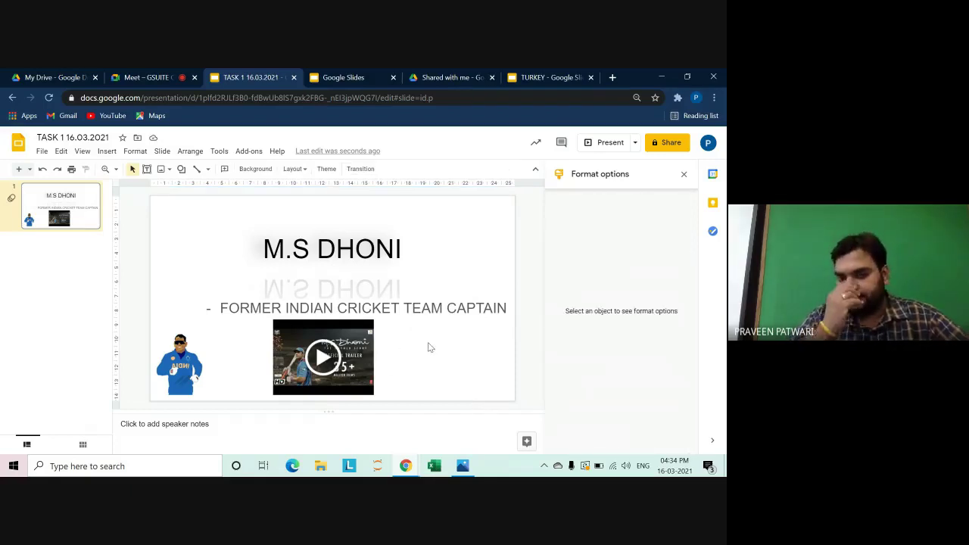
# Close Format options and select, then deselect, the M.S DHONI title text
pyautogui.click(685, 176)
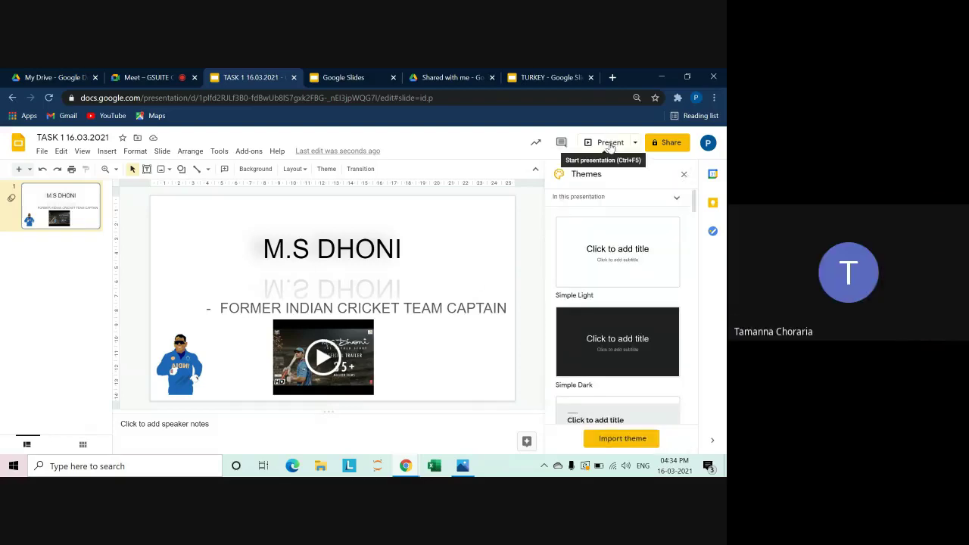
pyautogui.click(402, 250)
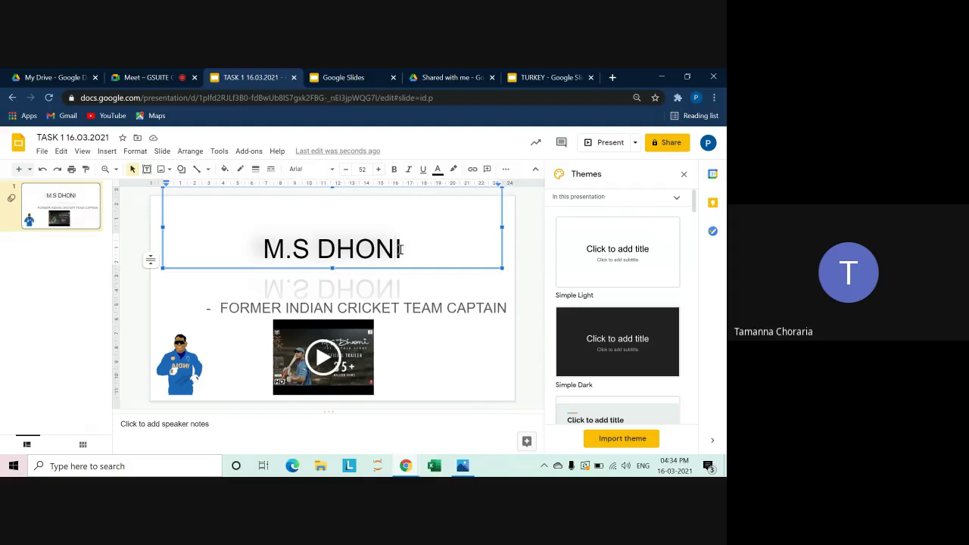
pyautogui.moveTo(401, 250); pyautogui.dragTo(266, 252)
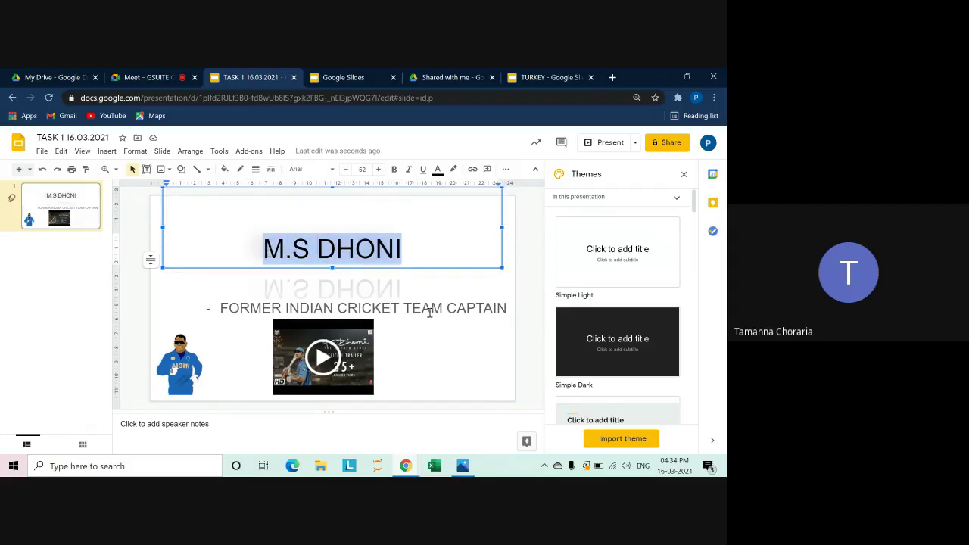
pyautogui.click(429, 336)
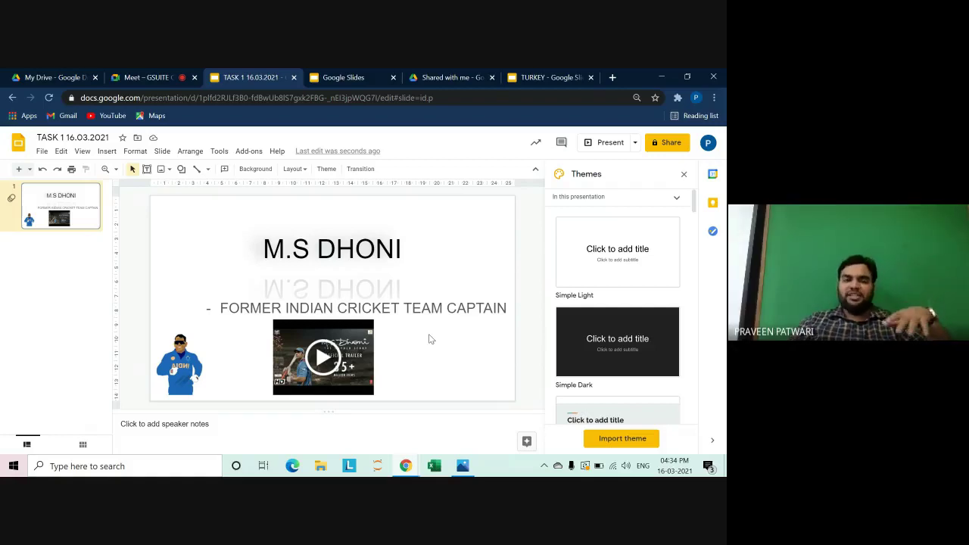
# Add new blank slides after the title slide and close the Themes panel
pyautogui.click(21, 173)
pyautogui.click(20, 172)
pyautogui.click(21, 173)
pyautogui.click(20, 173)
pyautogui.click(20, 172)
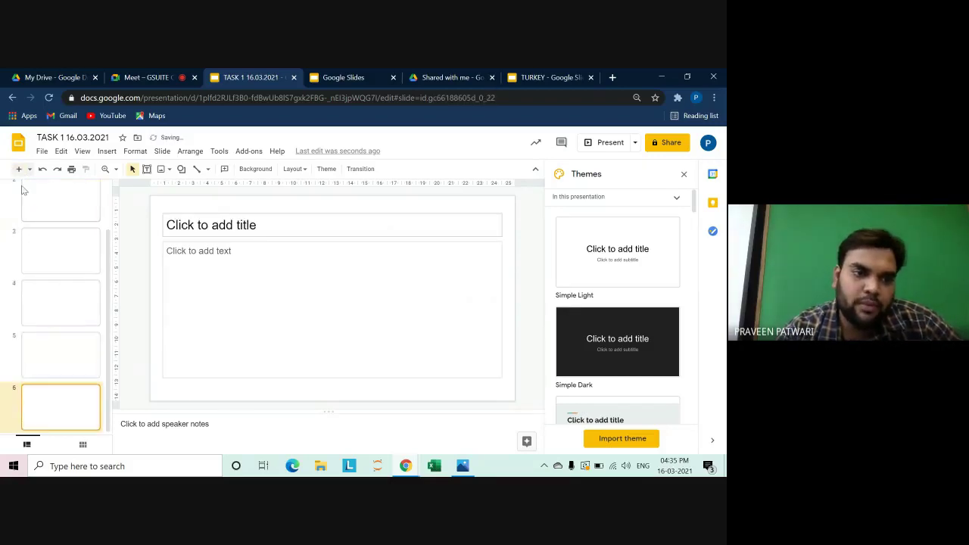
pyautogui.scroll(2, 74, 255)
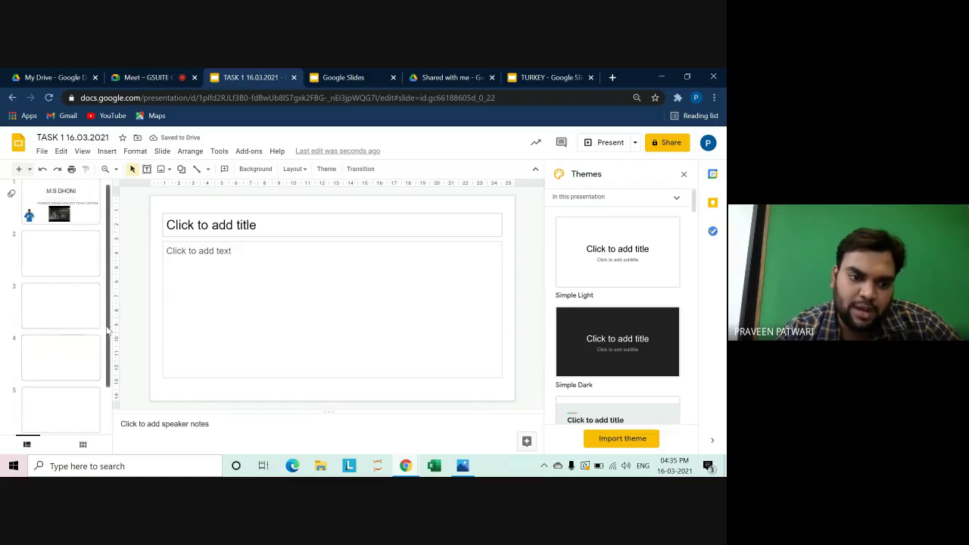
pyautogui.scroll(-2, 106, 372)
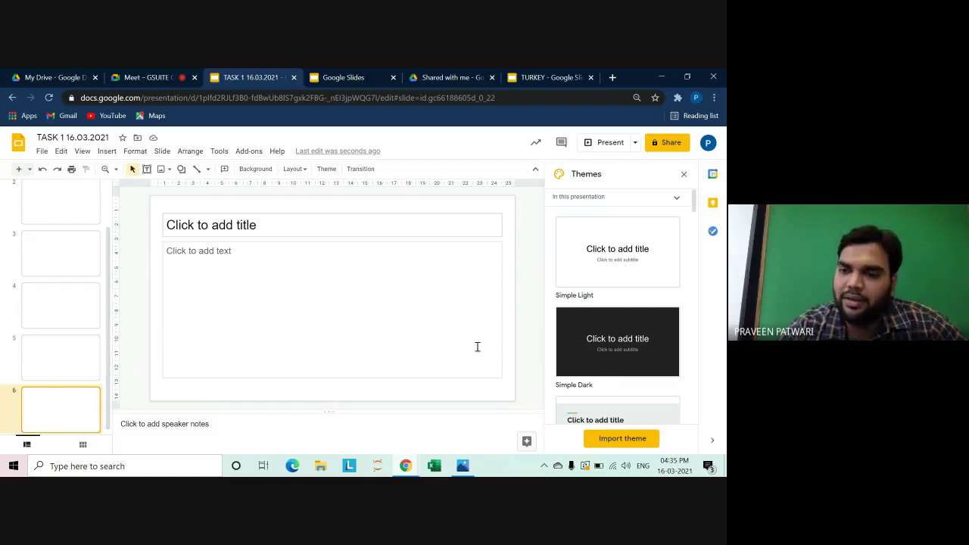
pyautogui.click(682, 175)
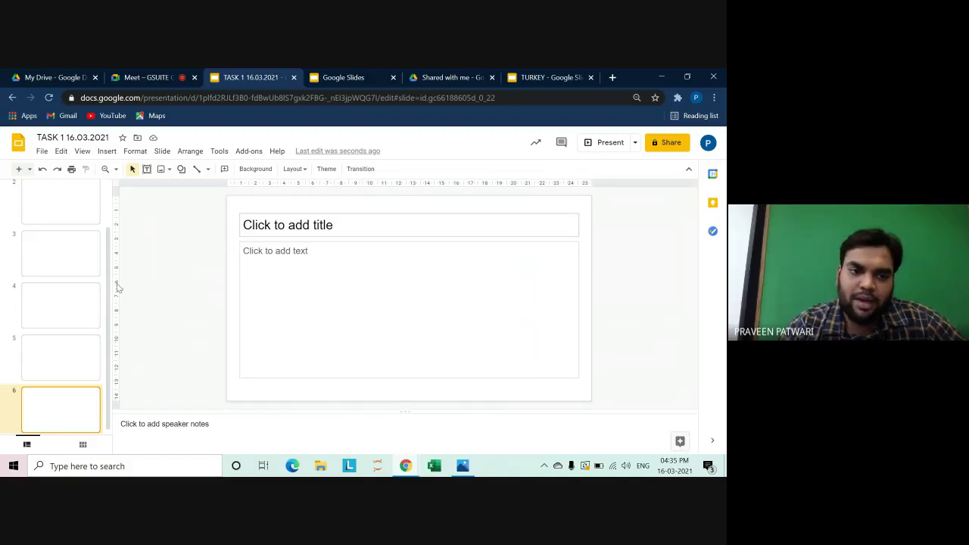
# Show the M.S DHONI title slide and shift its title box on the slide
pyautogui.moveTo(117, 286); pyautogui.dragTo(114, 233)
pyautogui.click(84, 215)
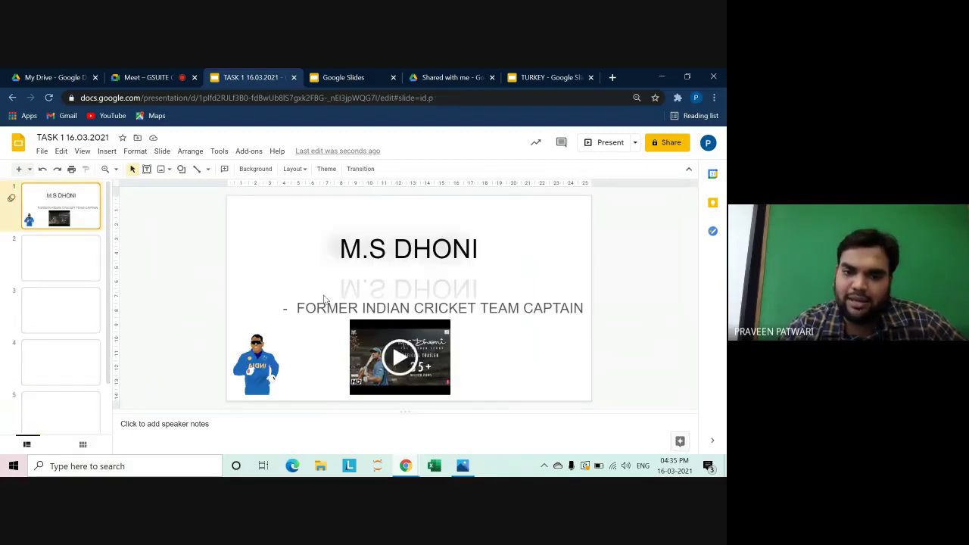
pyautogui.click(480, 259)
pyautogui.moveTo(485, 261); pyautogui.dragTo(485, 264)
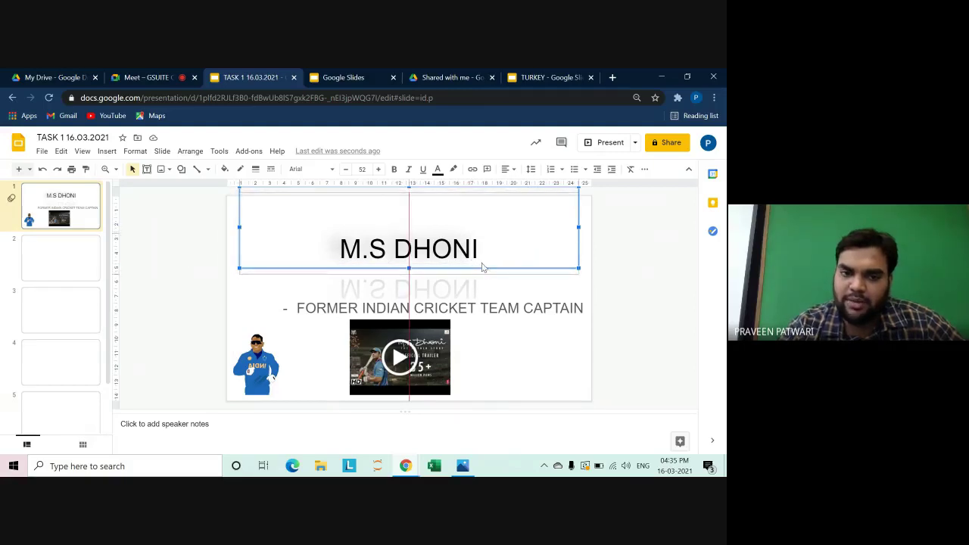
pyautogui.moveTo(485, 264)
pyautogui.mouseDown()
pyautogui.moveTo(485, 253)
pyautogui.moveTo(338, 253)
pyautogui.mouseUp()
# Remove the stray letters typed after CAPTAIN in the subtitle, then deselect the title
pyautogui.click(454, 249)
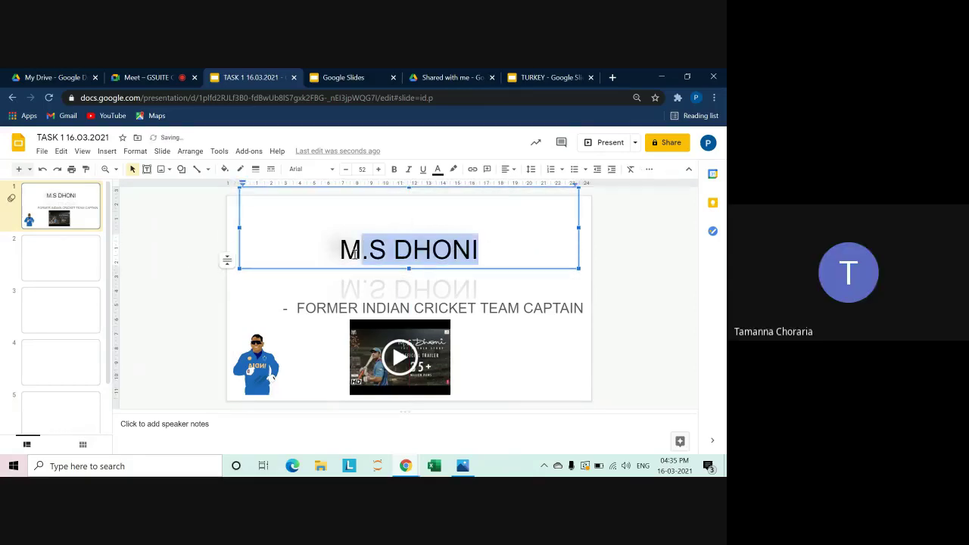
pyautogui.rightClick(401, 248)
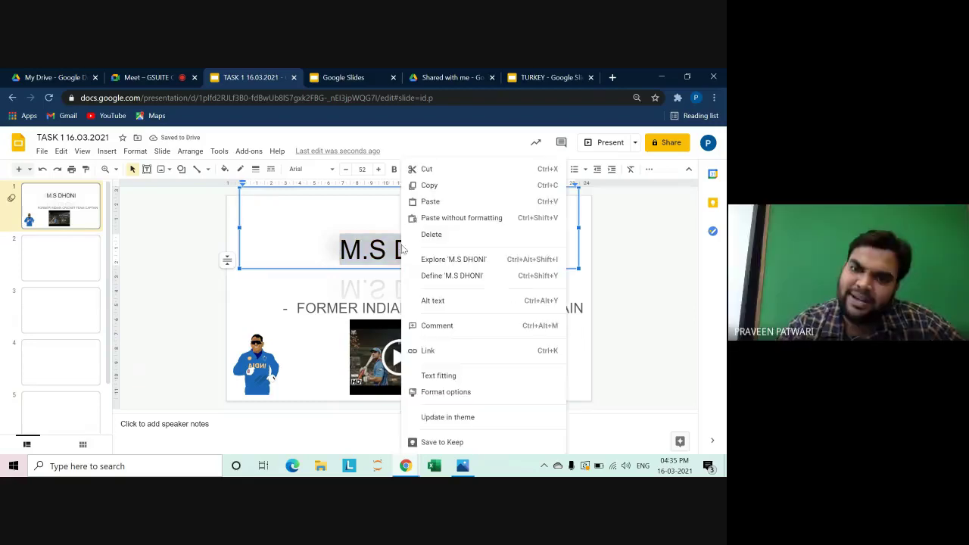
pyautogui.click(448, 324)
pyautogui.click(449, 326)
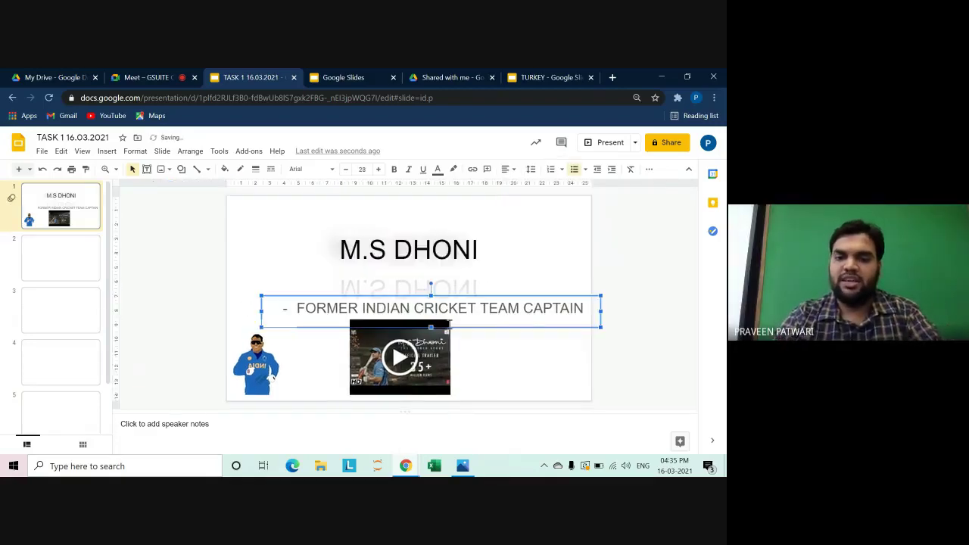
pyautogui.write('plea')
pyautogui.press('BackSpace')
pyautogui.press('BackSpace')
pyautogui.press('BackSpace')
pyautogui.press('BackSpace')
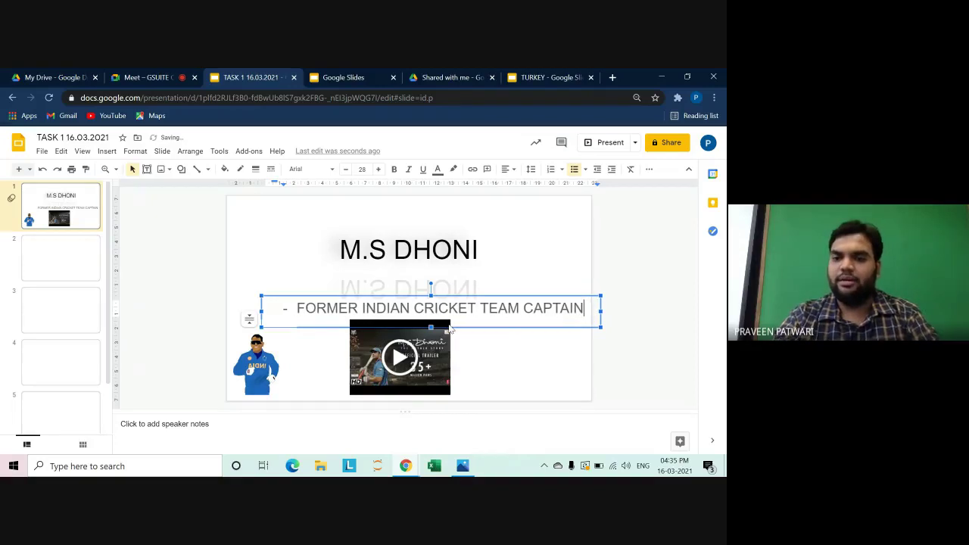
pyautogui.click(408, 249)
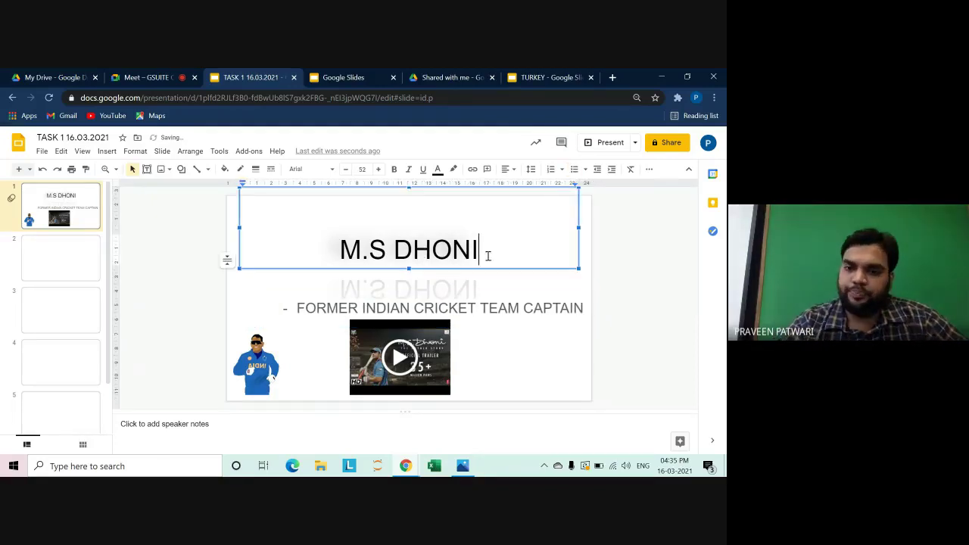
pyautogui.moveTo(485, 251); pyautogui.dragTo(344, 246)
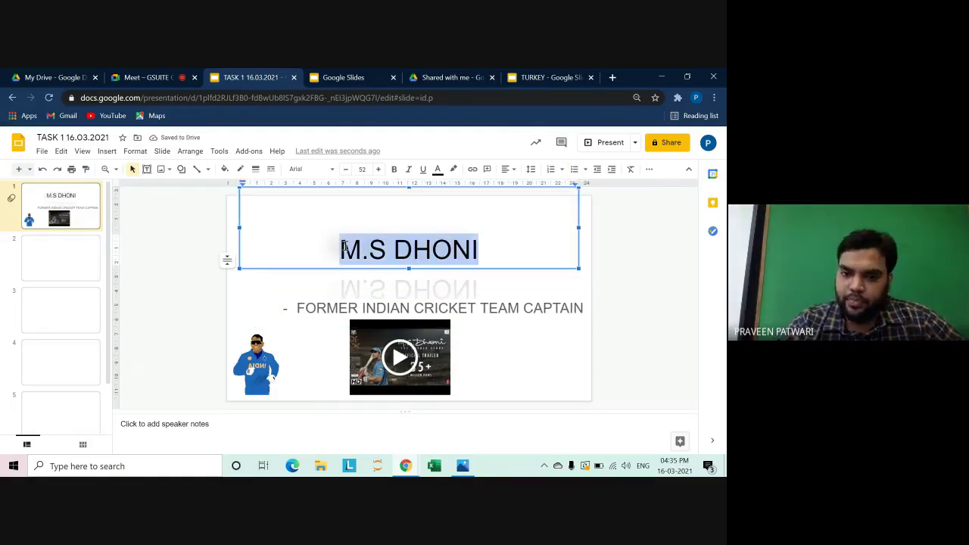
pyautogui.click(297, 298)
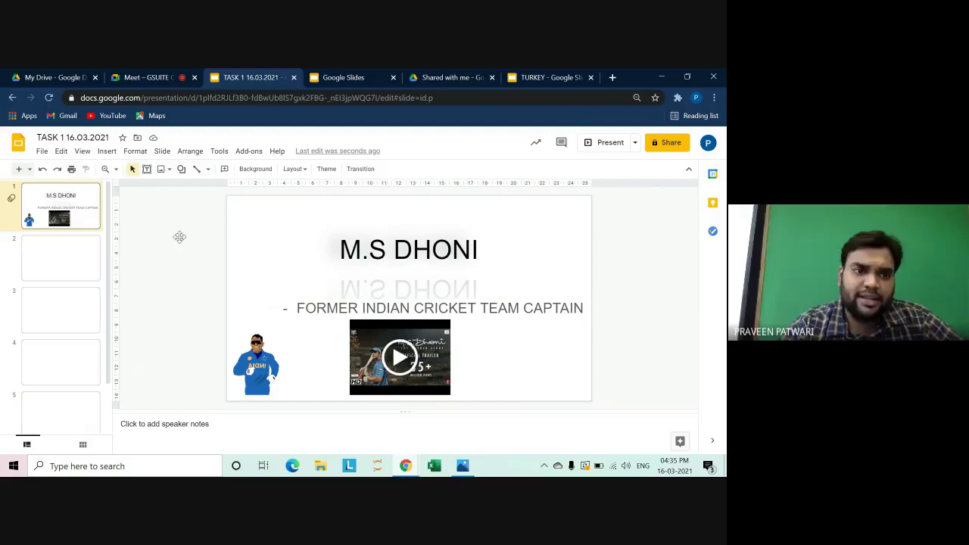
# Turn on offline access for the TASK 1 presentation and dismiss the reload notice
pyautogui.click(41, 151)
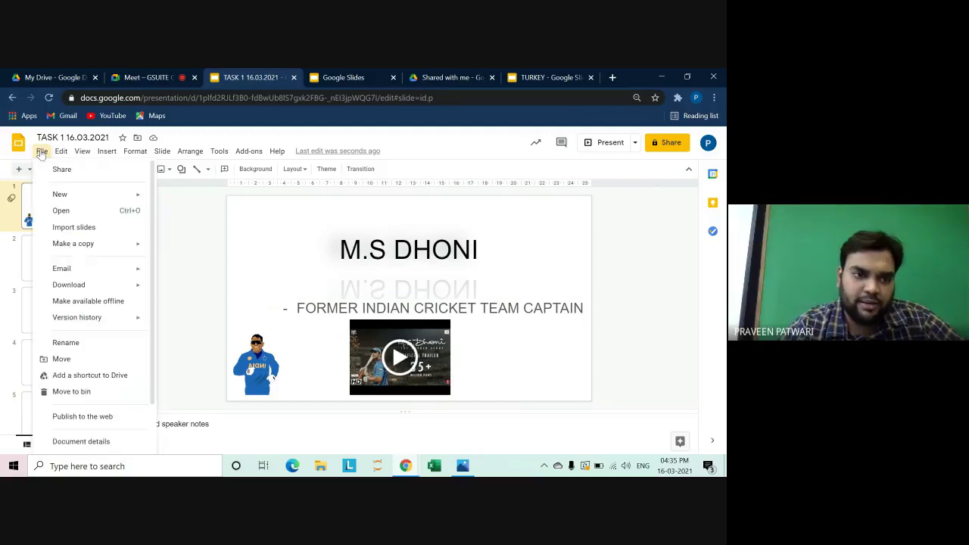
pyautogui.click(88, 302)
pyautogui.click(437, 326)
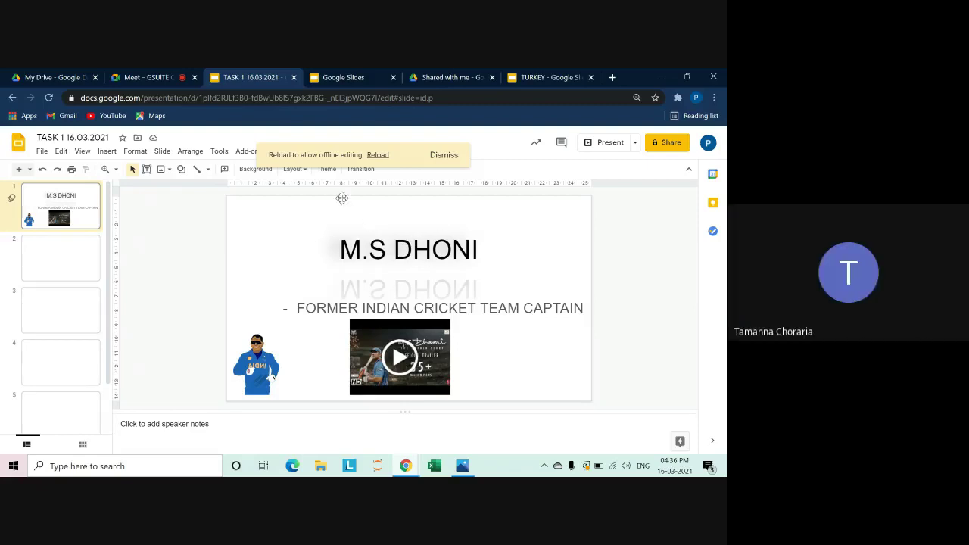
pyautogui.click(361, 248)
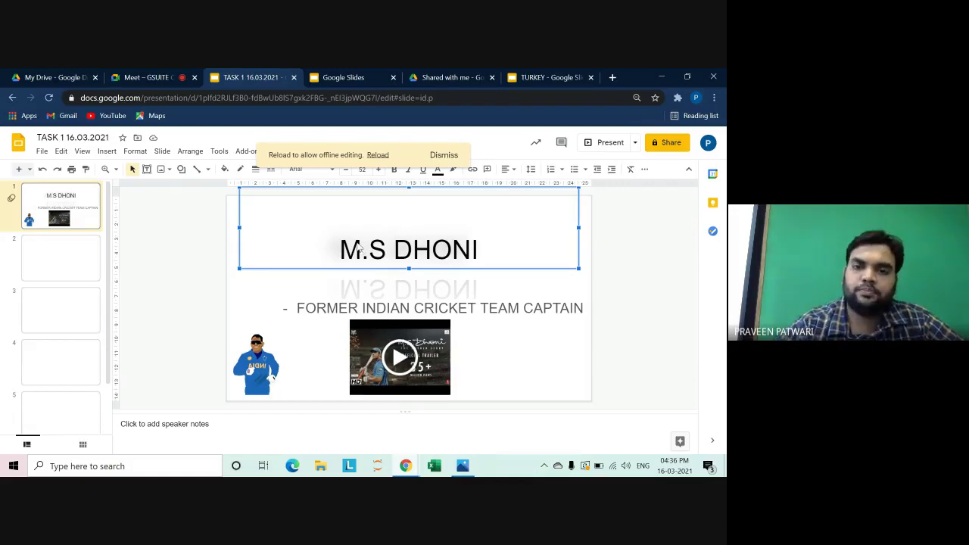
pyautogui.click(446, 156)
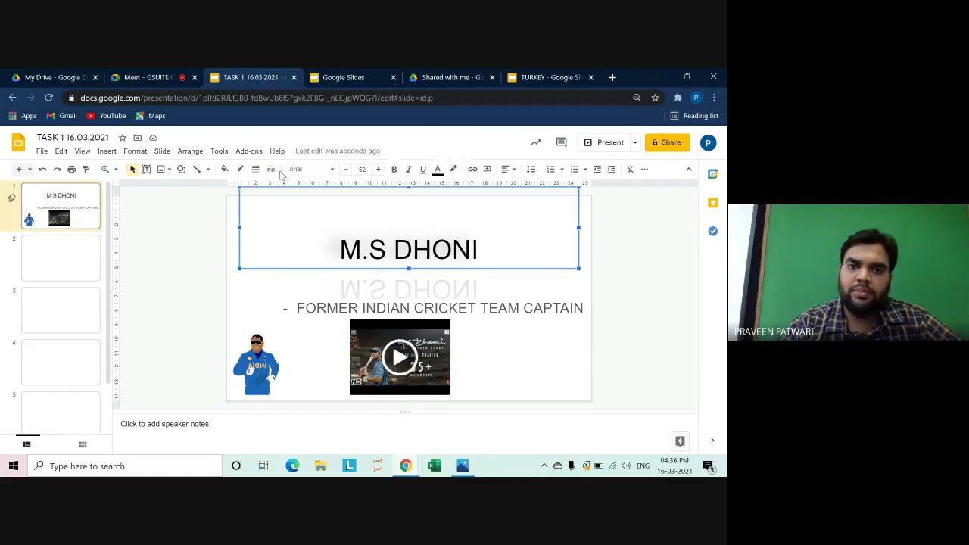
# Switch to the Google Slides home page and briefly view the Google apps list
pyautogui.click(385, 77)
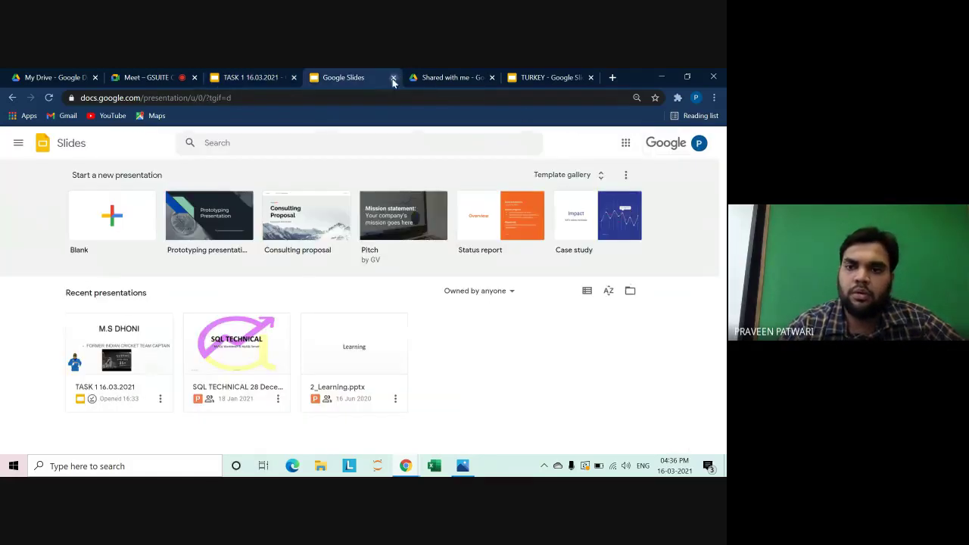
pyautogui.click(625, 142)
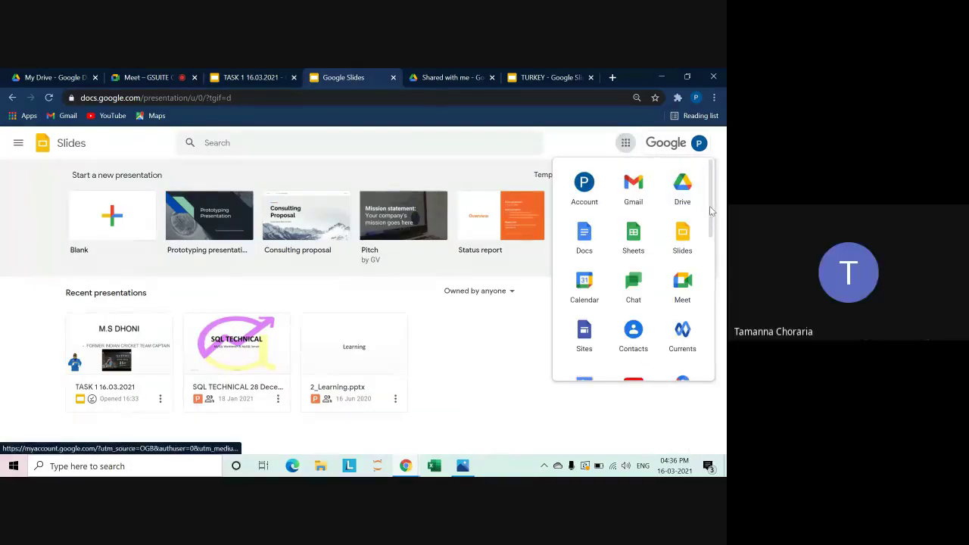
pyautogui.scroll(-2, 711, 219)
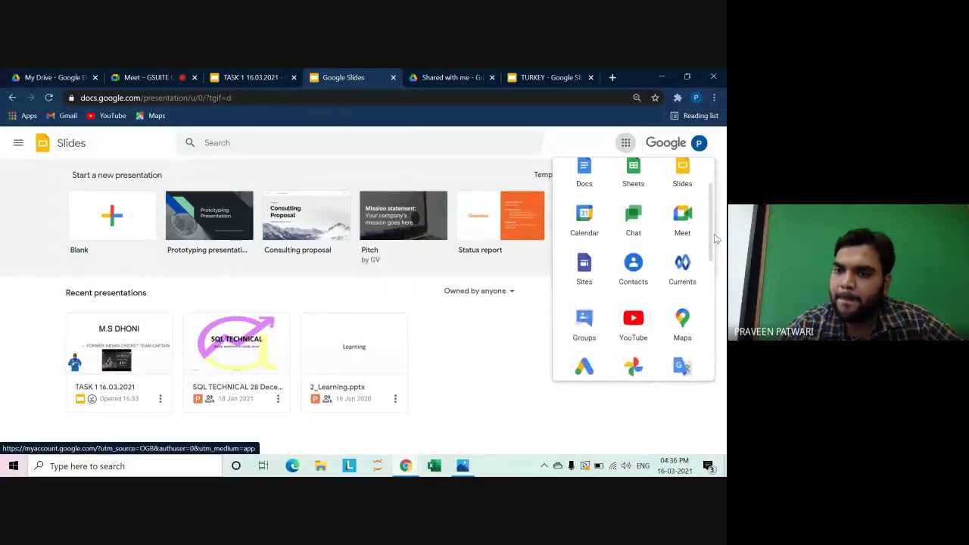
pyautogui.moveTo(715, 238)
pyautogui.mouseDown()
pyautogui.moveTo(719, 261)
pyautogui.moveTo(719, 245)
pyautogui.mouseUp()
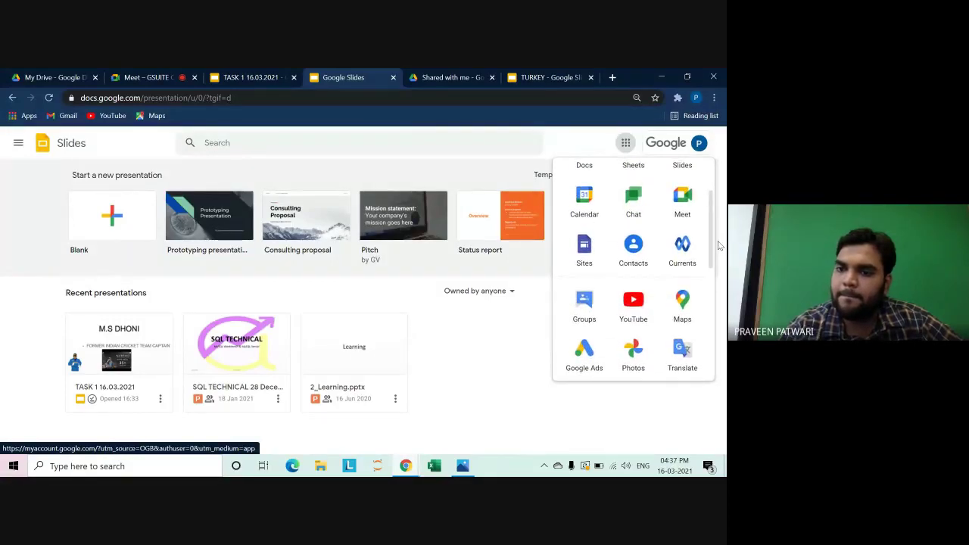
pyautogui.click(719, 245)
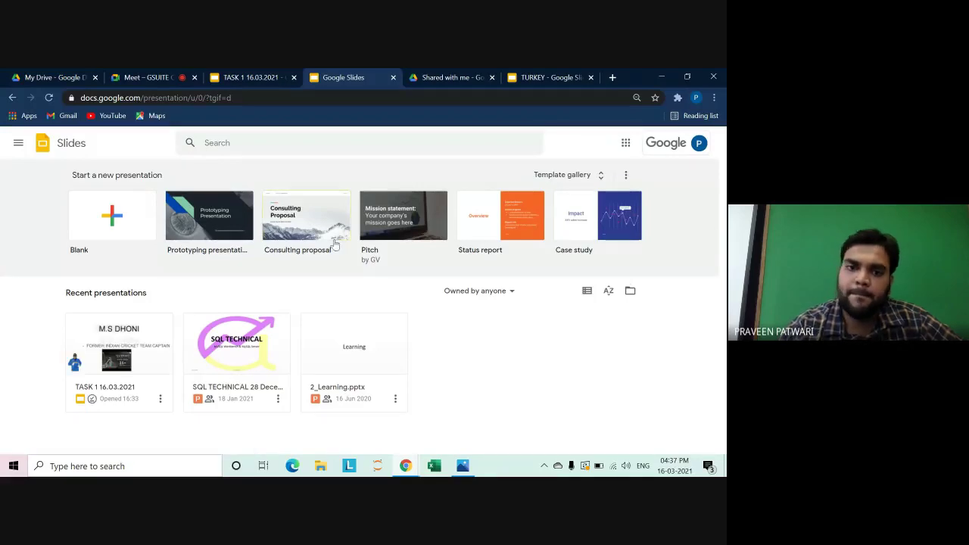
# Open the Consulting proposal template and view the TOC, Overview, Problems and Project objective slides
pyautogui.click(294, 231)
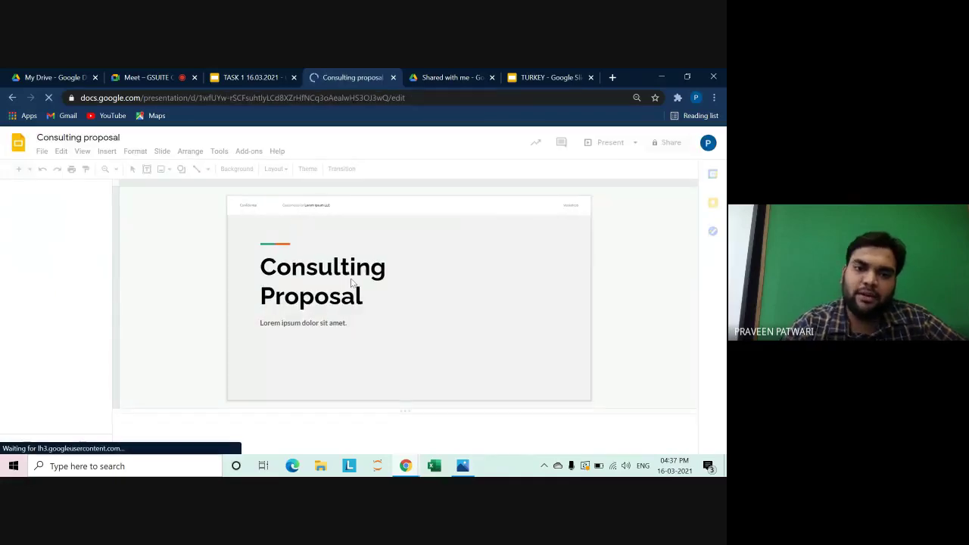
pyautogui.click(73, 274)
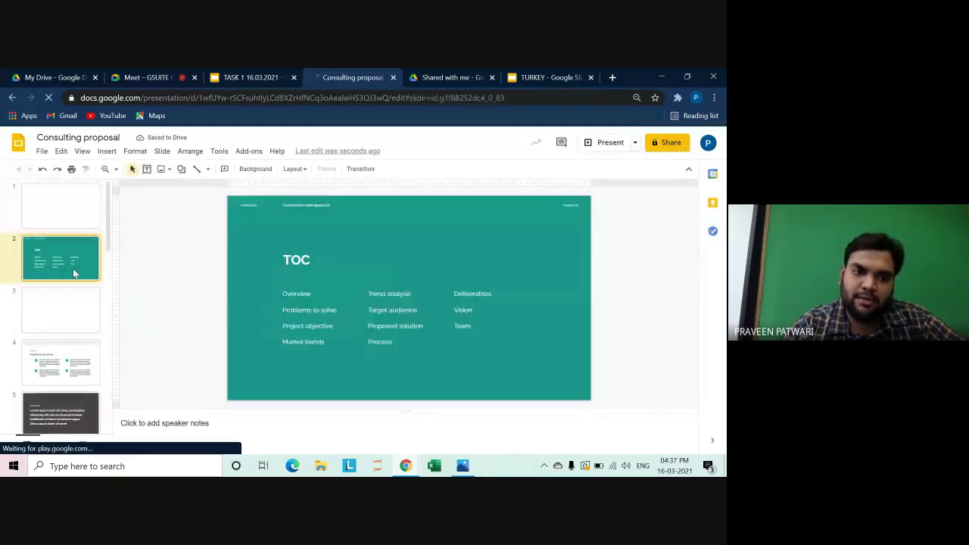
pyautogui.click(74, 313)
pyautogui.click(75, 363)
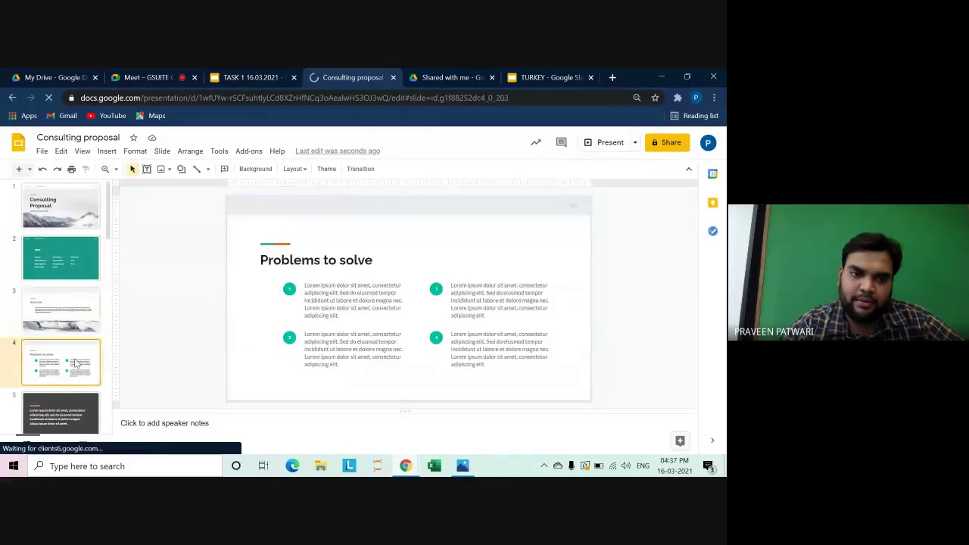
pyautogui.click(77, 392)
pyautogui.click(321, 309)
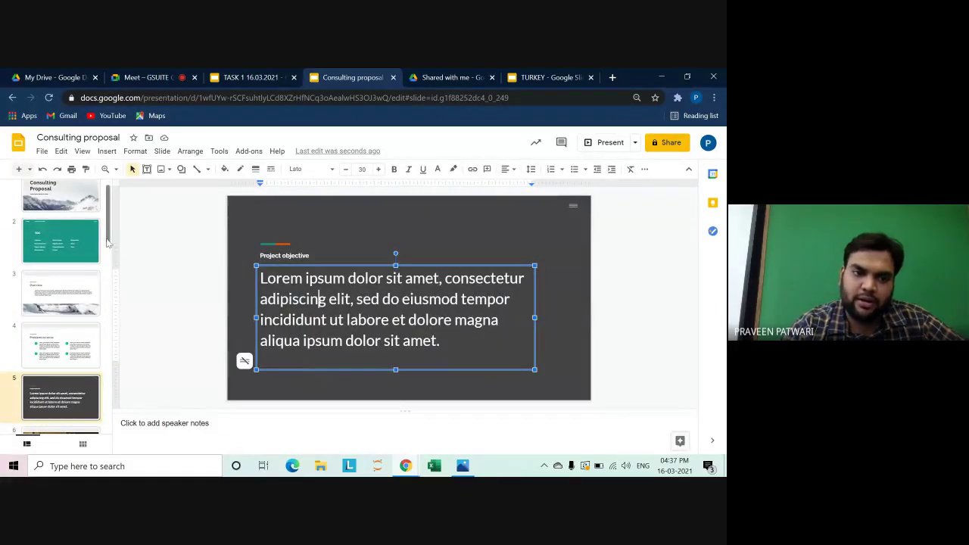
# View the Market trends slides, then the Process slide, selecting its 01–03 images
pyautogui.scroll(-5, 73, 232)
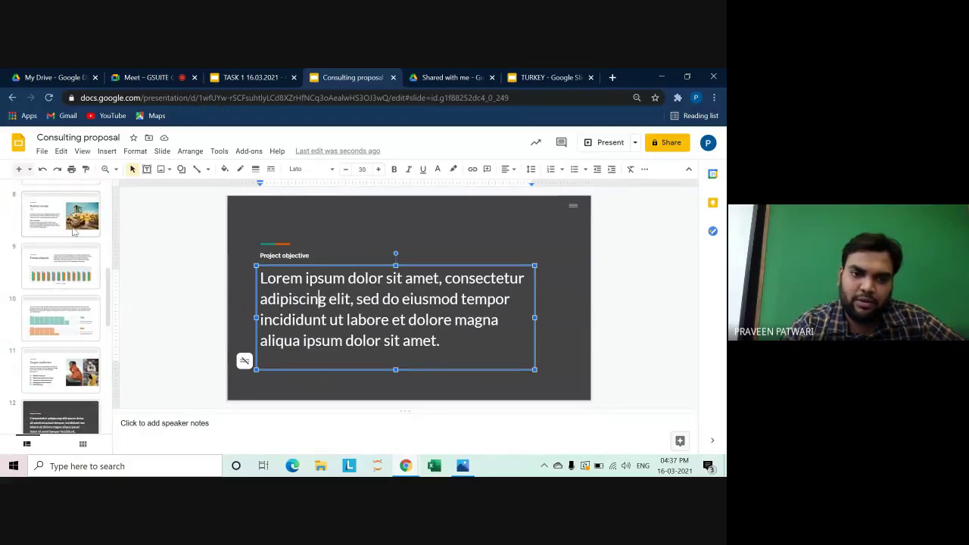
pyautogui.click(73, 232)
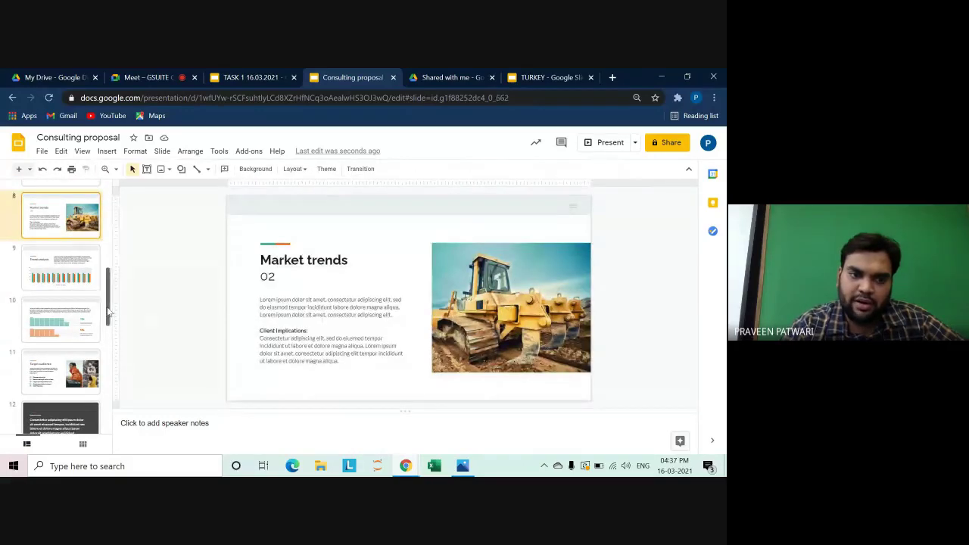
pyautogui.scroll(3, 110, 315)
pyautogui.click(77, 305)
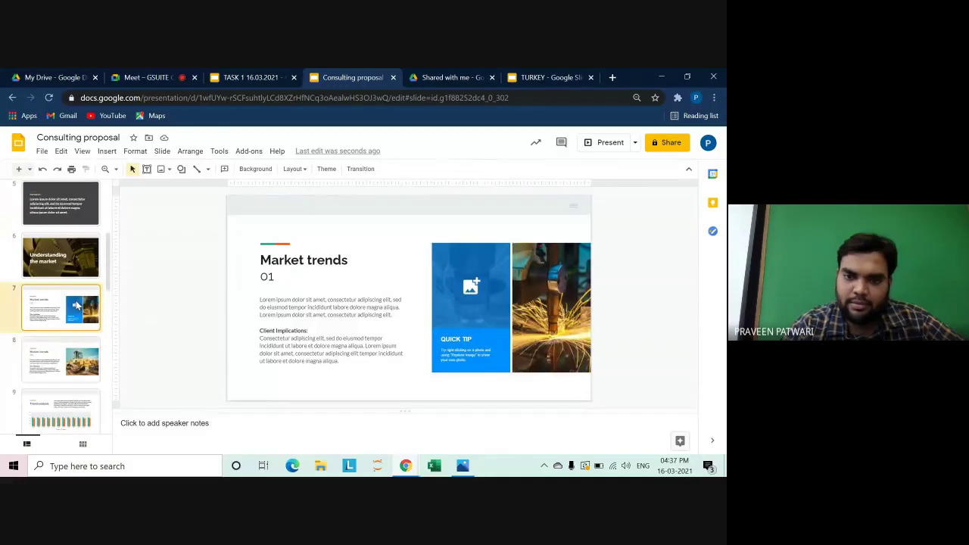
pyautogui.moveTo(110, 276); pyautogui.dragTo(113, 347)
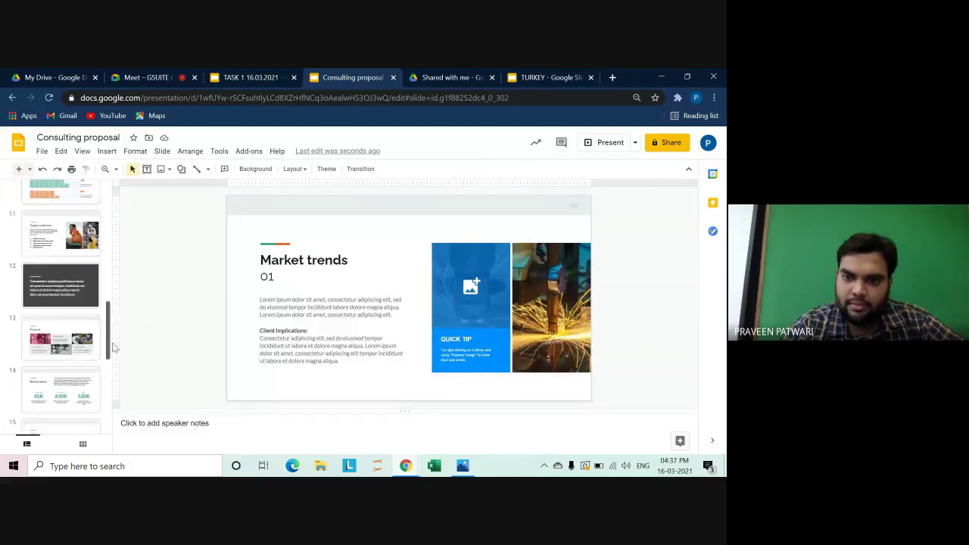
pyautogui.click(81, 349)
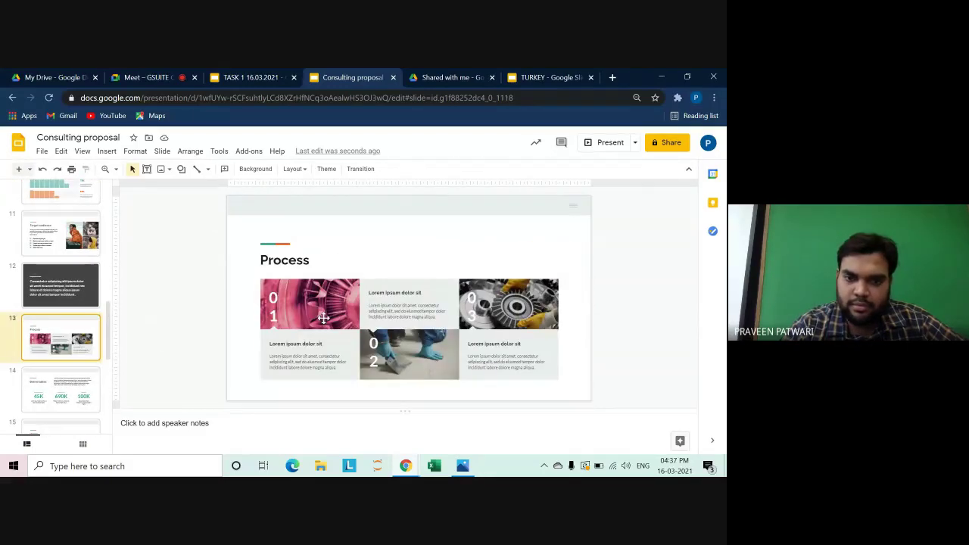
pyautogui.click(323, 317)
pyautogui.click(386, 356)
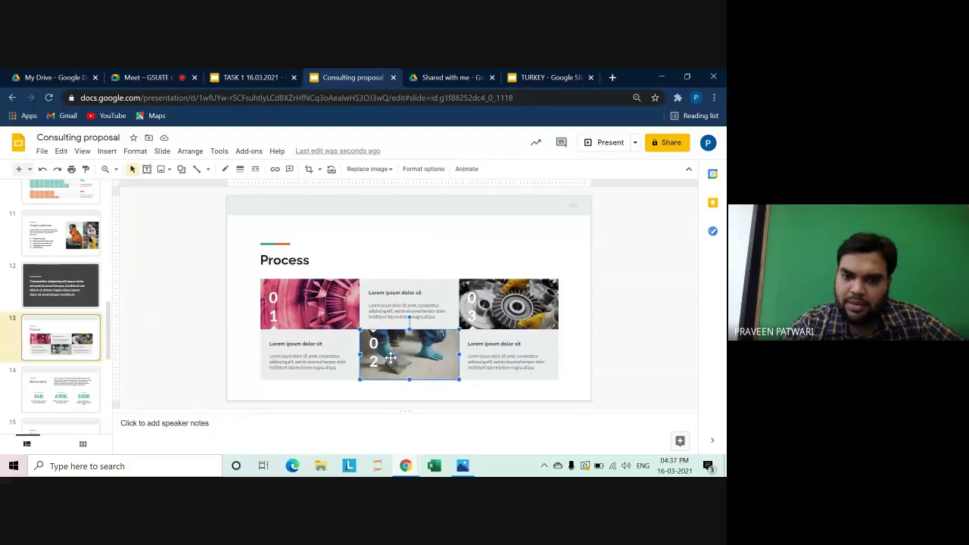
pyautogui.click(484, 318)
pyautogui.click(331, 302)
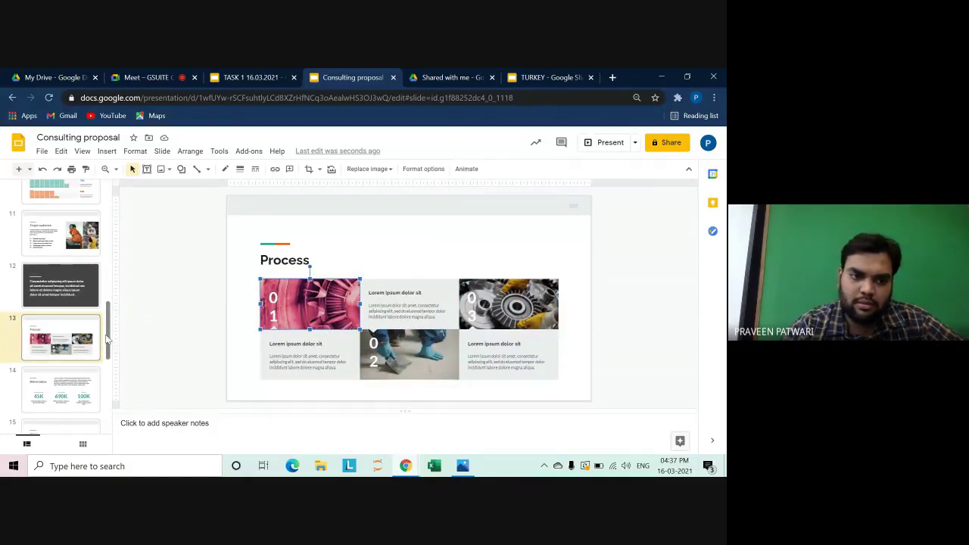
# Browse the Thank you and staff profile slides, ending on the Team slide
pyautogui.moveTo(106, 339); pyautogui.dragTo(105, 430)
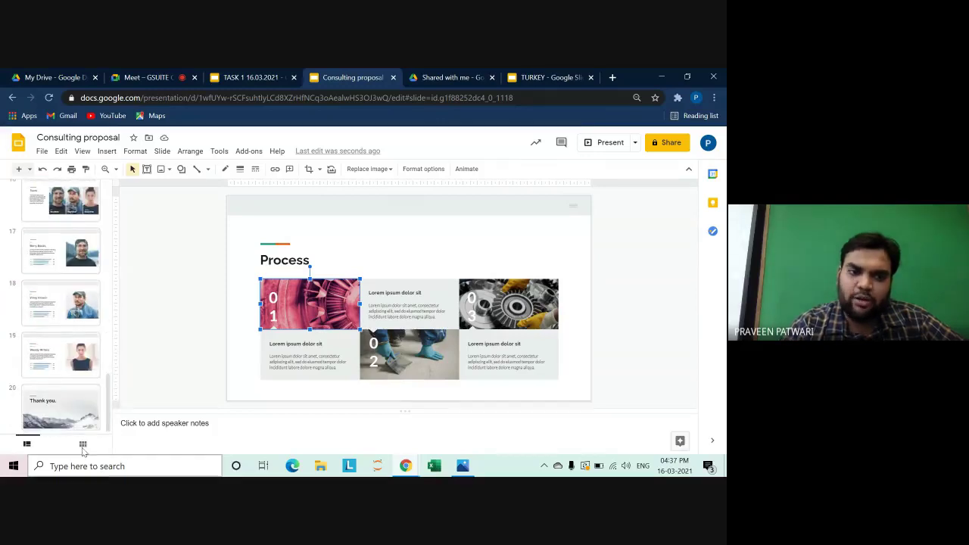
pyautogui.click(73, 426)
pyautogui.click(73, 369)
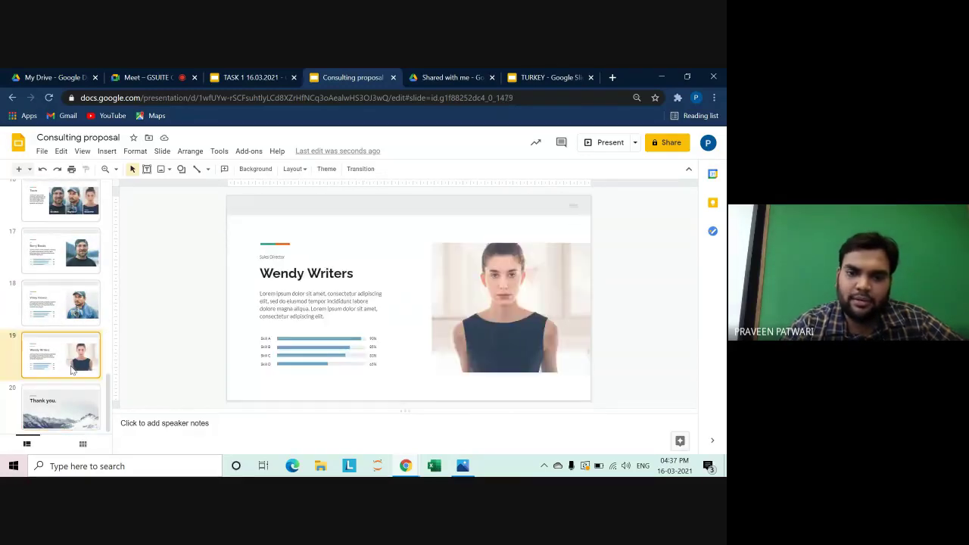
pyautogui.click(82, 303)
pyautogui.click(88, 261)
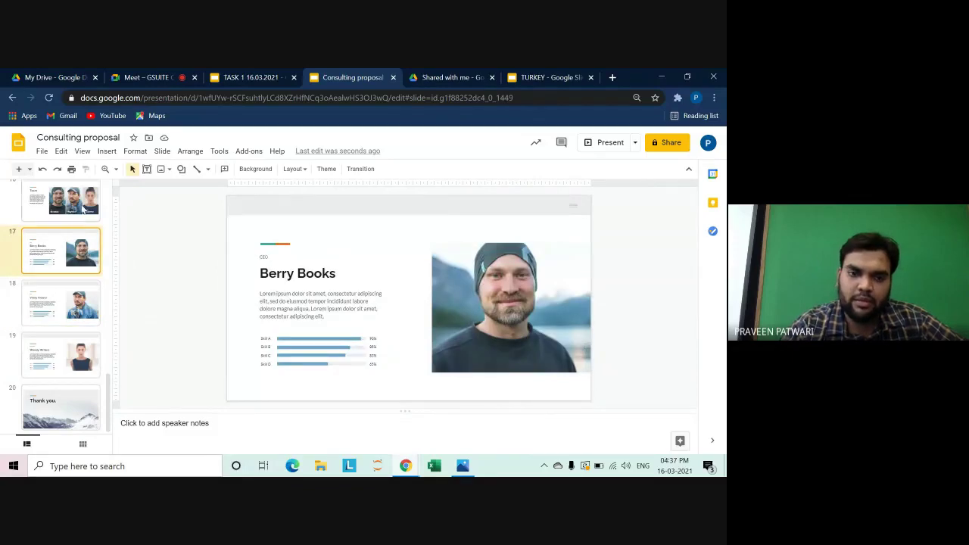
pyautogui.click(84, 210)
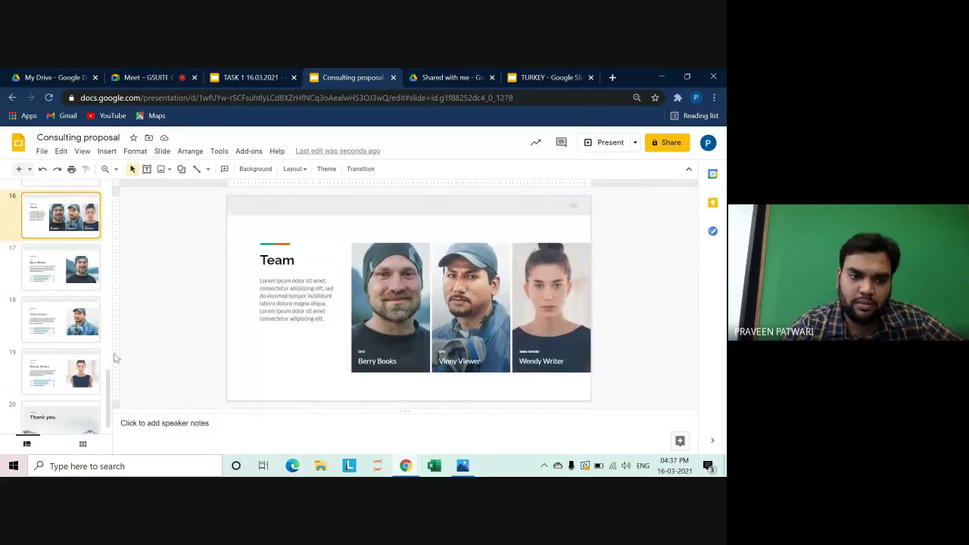
pyautogui.scroll(5, 111, 356)
# Replace the Berry Books photo with the first web image result for 'dhoni' (Dhoni)
pyautogui.click(382, 303)
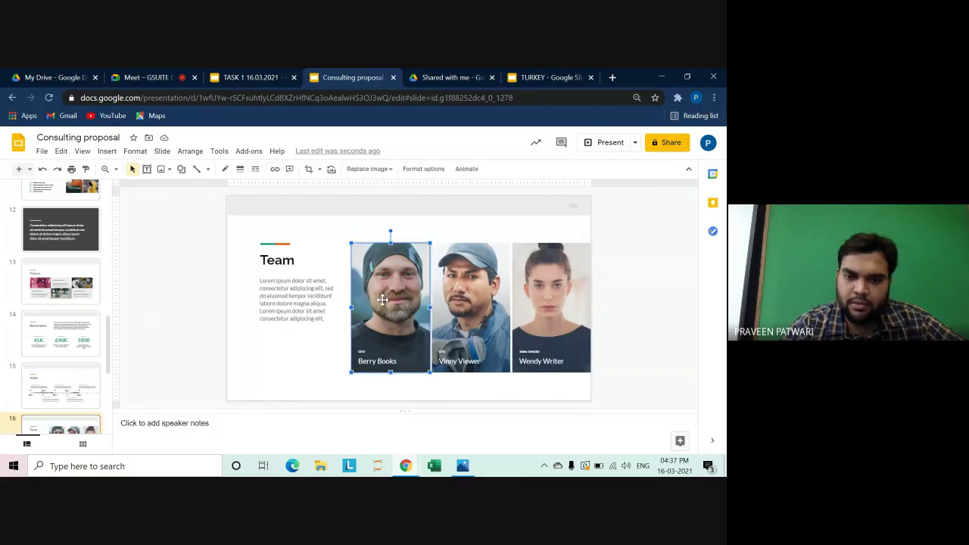
pyautogui.rightClick(384, 305)
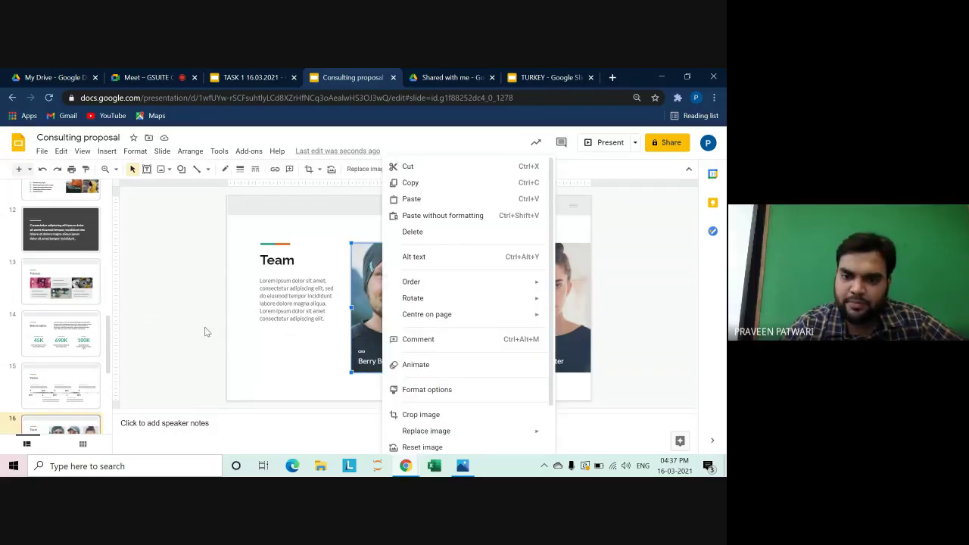
pyautogui.moveTo(433, 433)
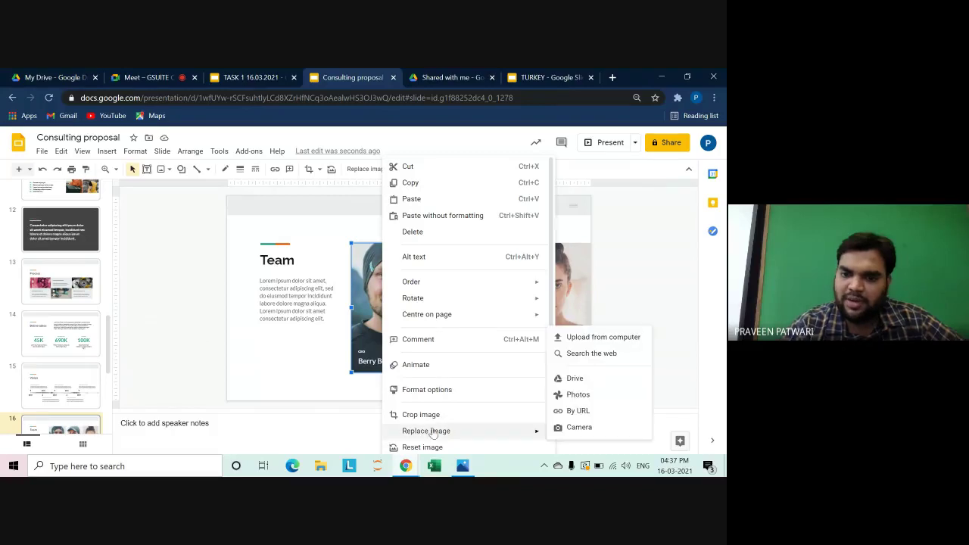
pyautogui.click(304, 382)
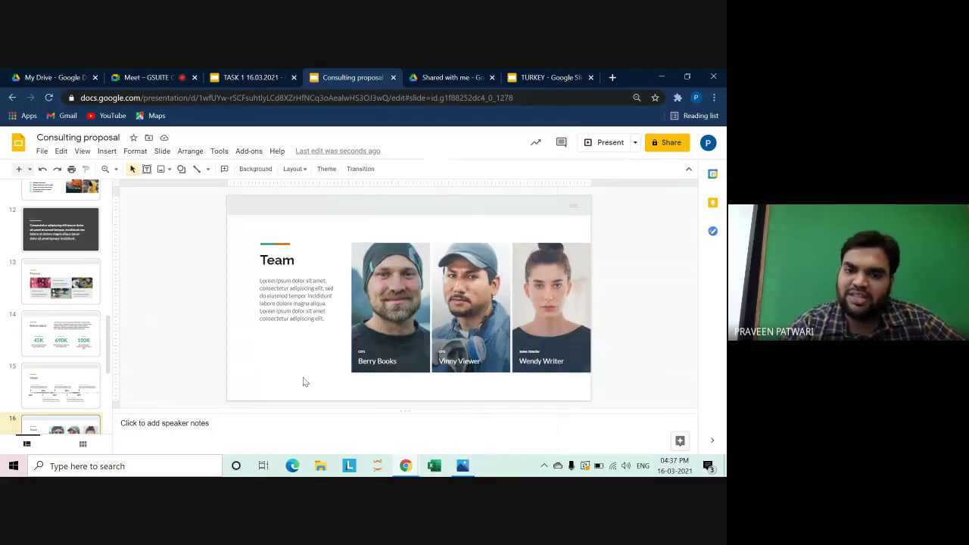
pyautogui.rightClick(366, 330)
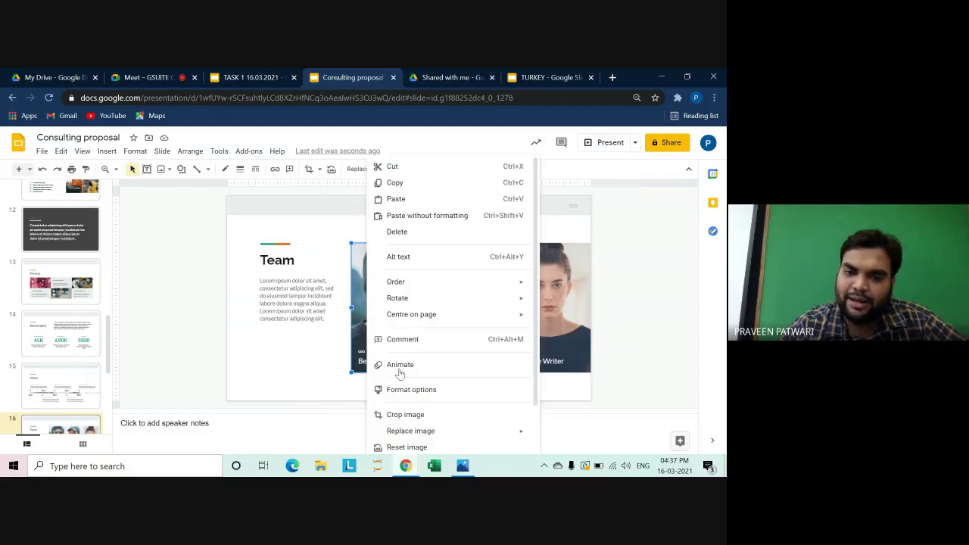
pyautogui.moveTo(422, 438)
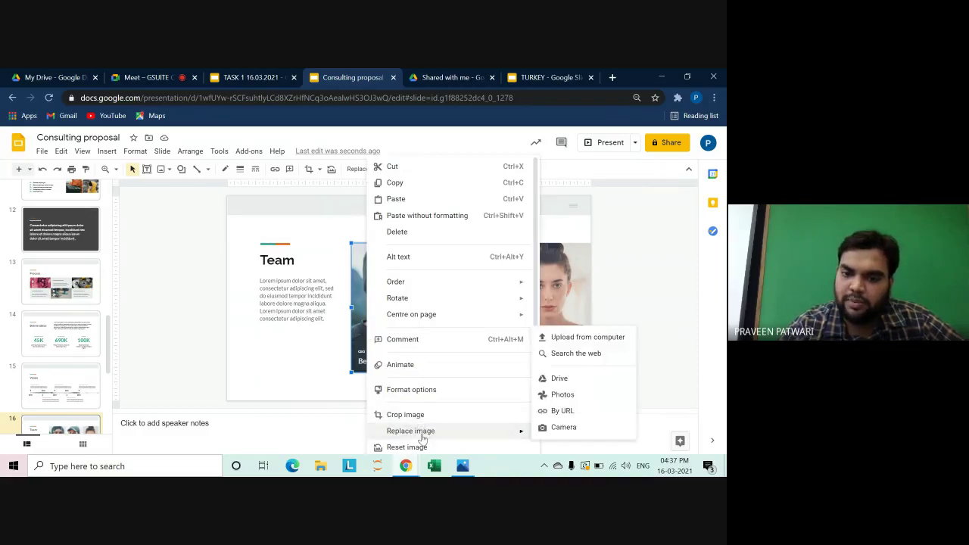
pyautogui.click(573, 353)
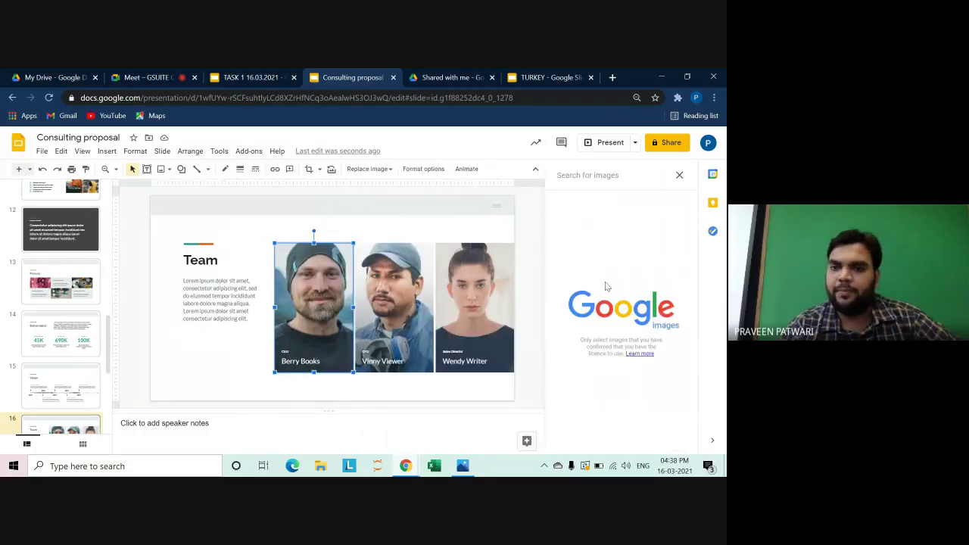
pyautogui.write('dhoni')
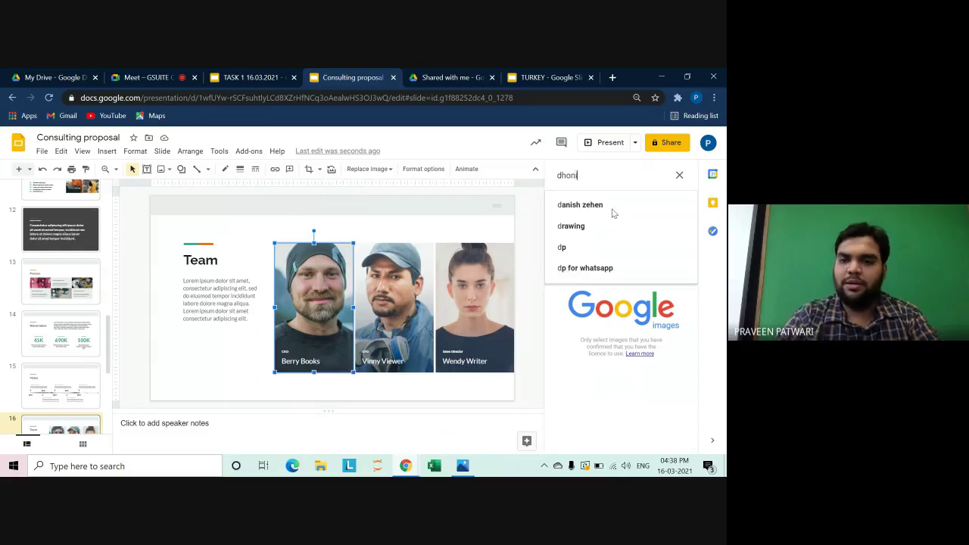
pyautogui.press('Return')
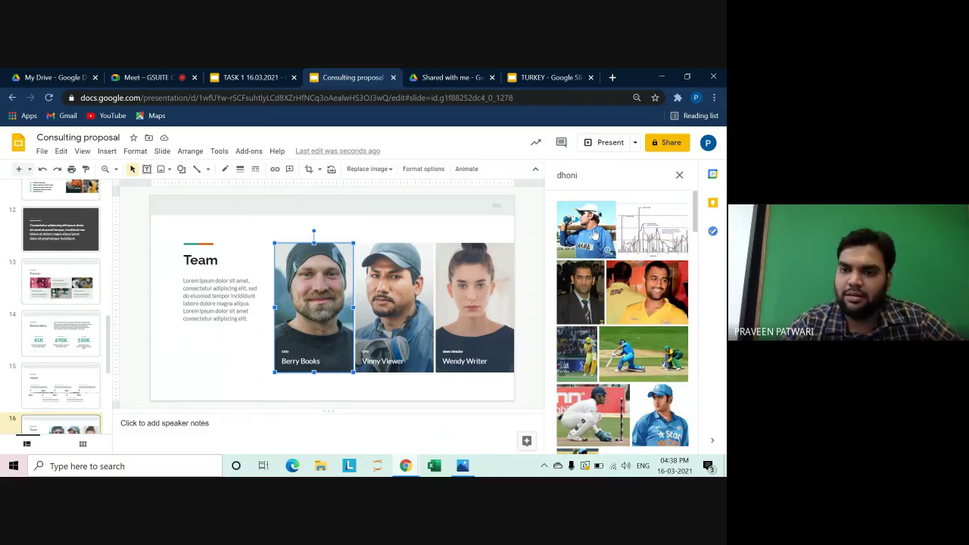
pyautogui.doubleClick(594, 235)
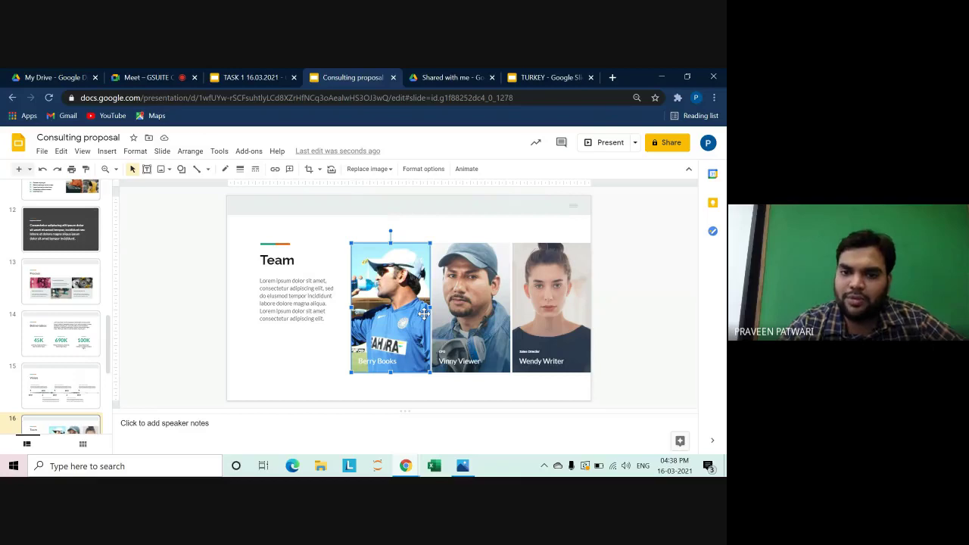
pyautogui.click(461, 307)
# Replace the Vinny Viewer photo with a Kohli image from a web search for 'kphli'
pyautogui.rightClick(462, 307)
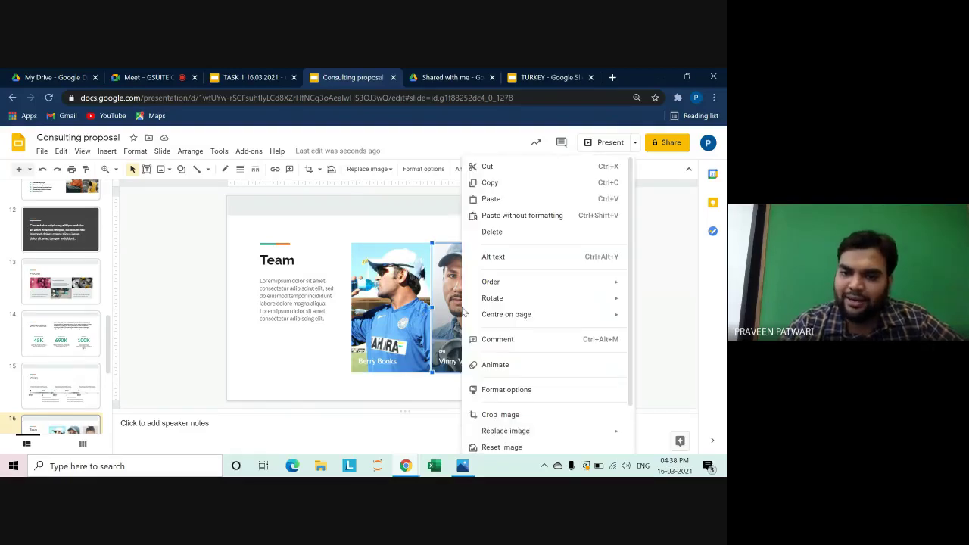
pyautogui.moveTo(506, 430)
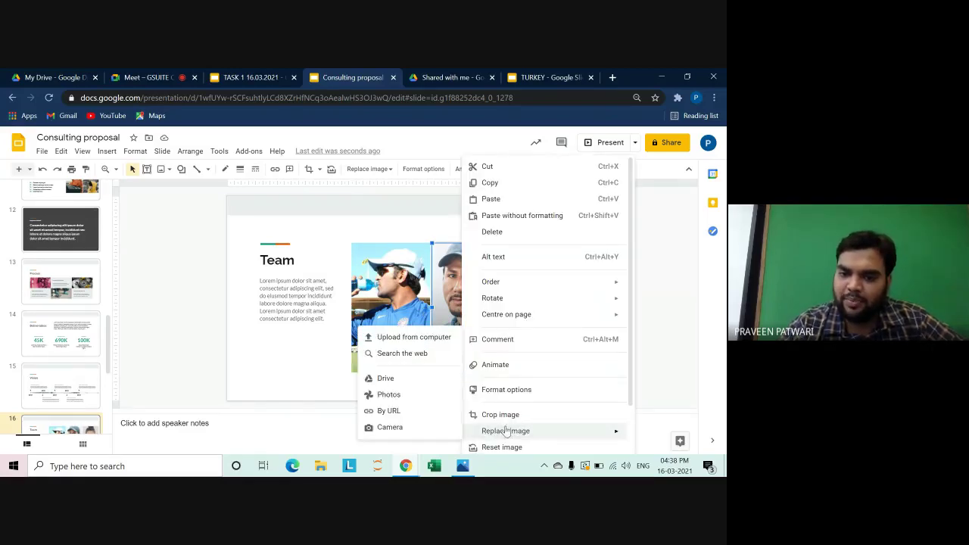
pyautogui.click(420, 354)
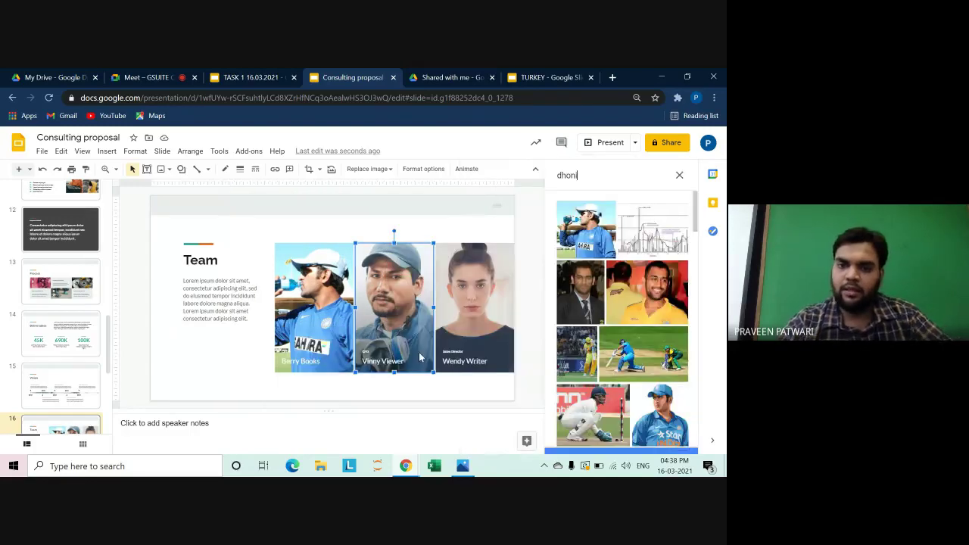
pyautogui.write('k')
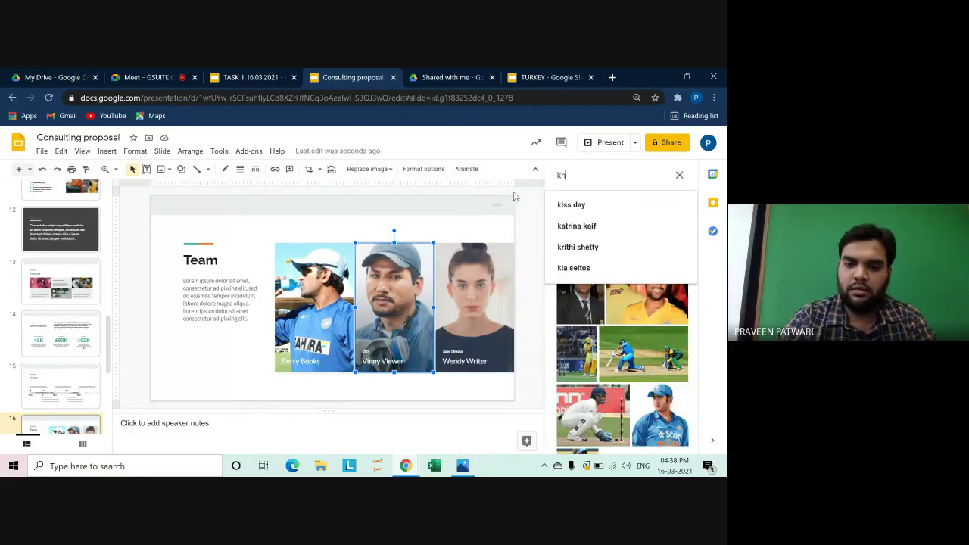
pyautogui.write('phli')
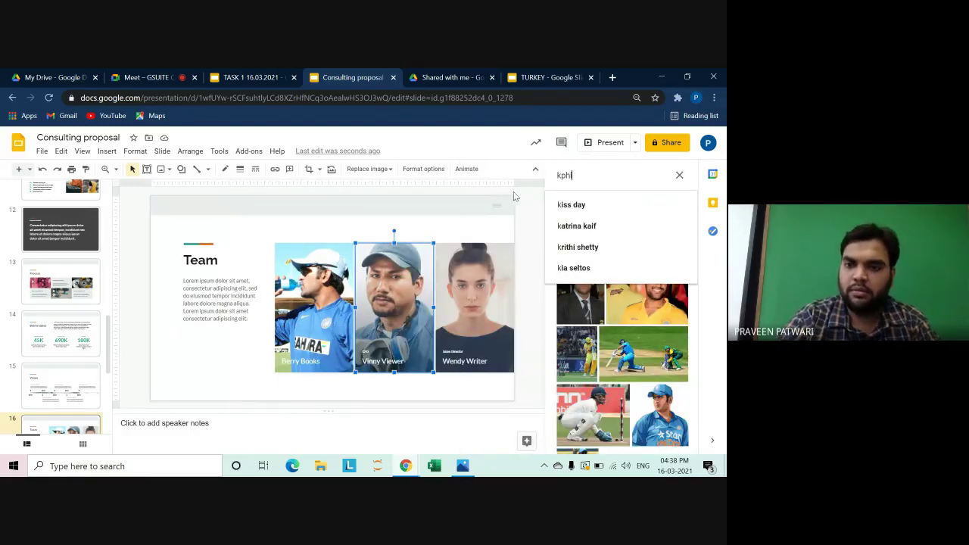
pyautogui.click(583, 227)
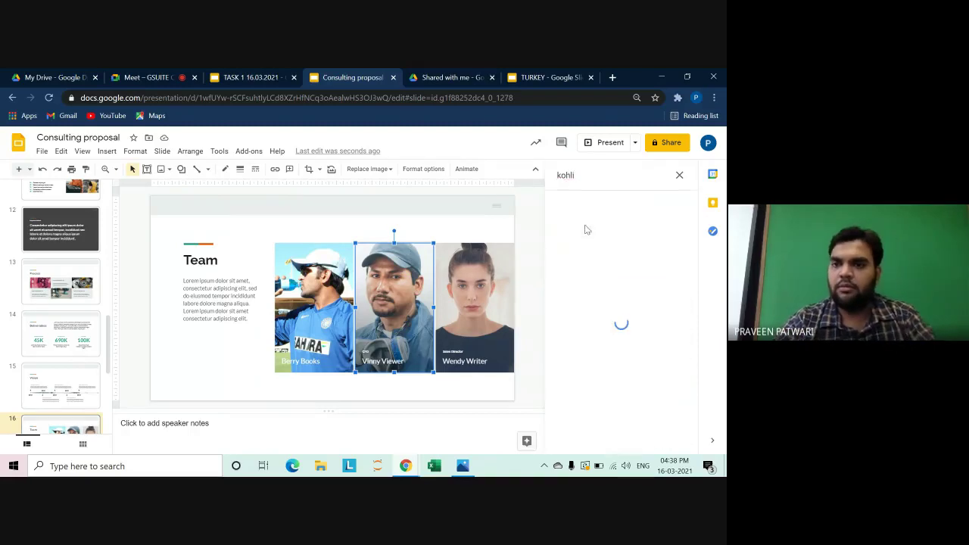
pyautogui.click(655, 243)
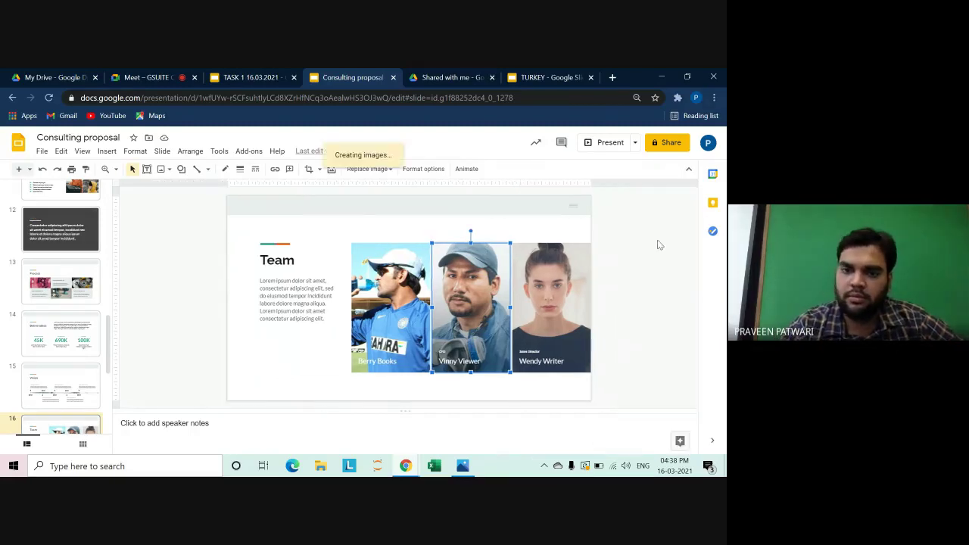
# Start a web image search 'ro' for the Wendy Writer photo, then cancel without replacing
pyautogui.click(547, 294)
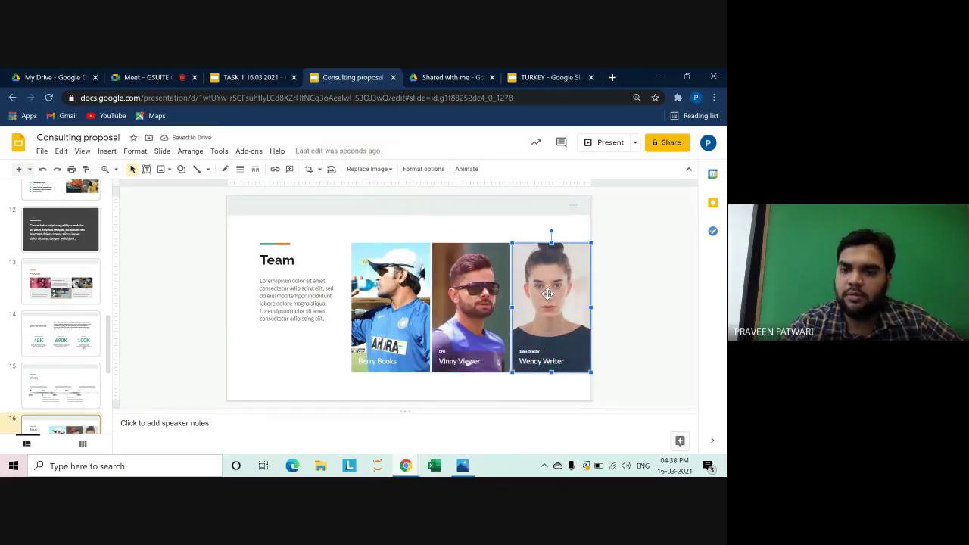
pyautogui.rightClick(548, 297)
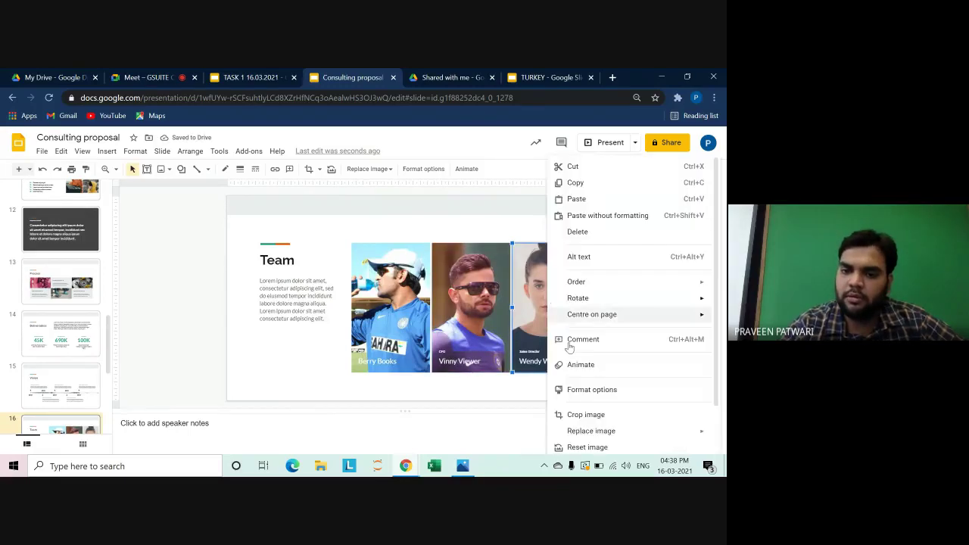
pyautogui.moveTo(595, 432)
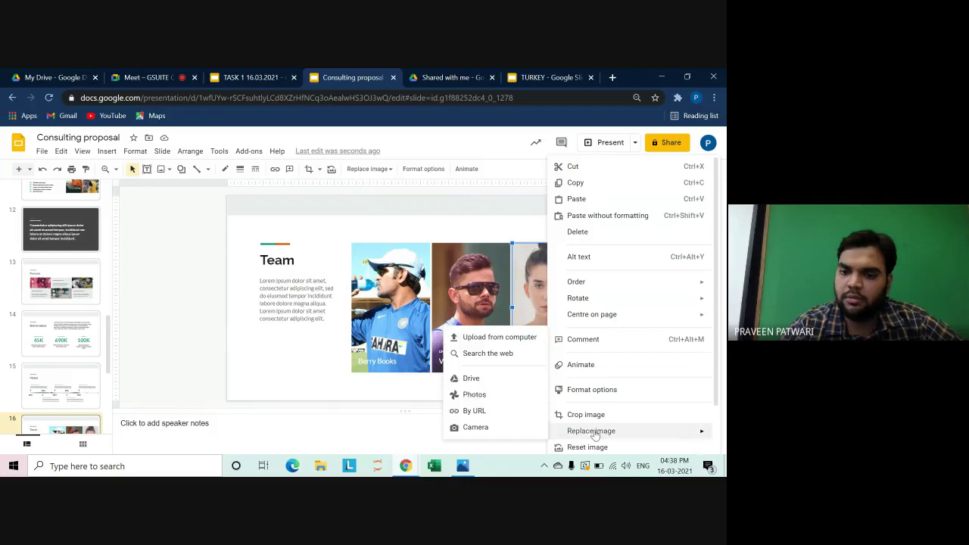
pyautogui.click(513, 353)
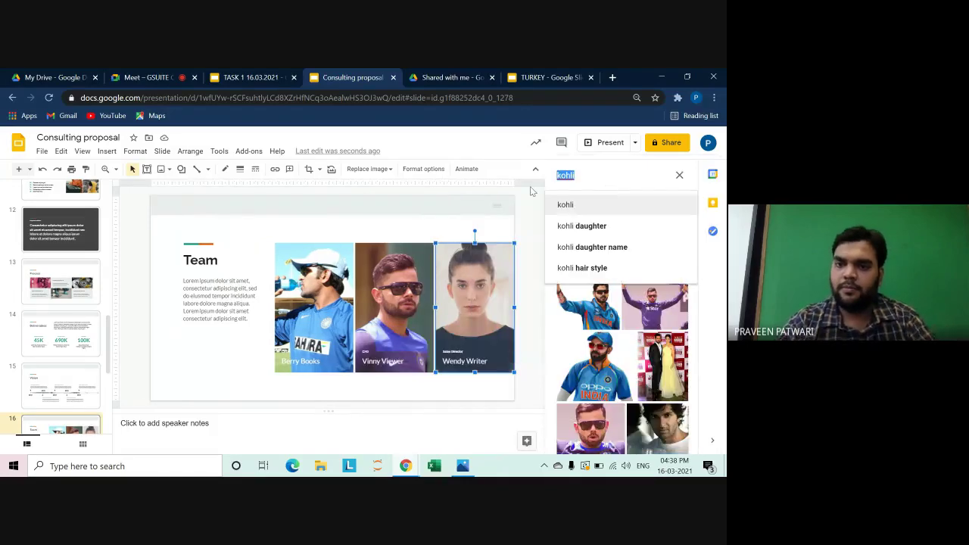
pyautogui.write('rohoit')
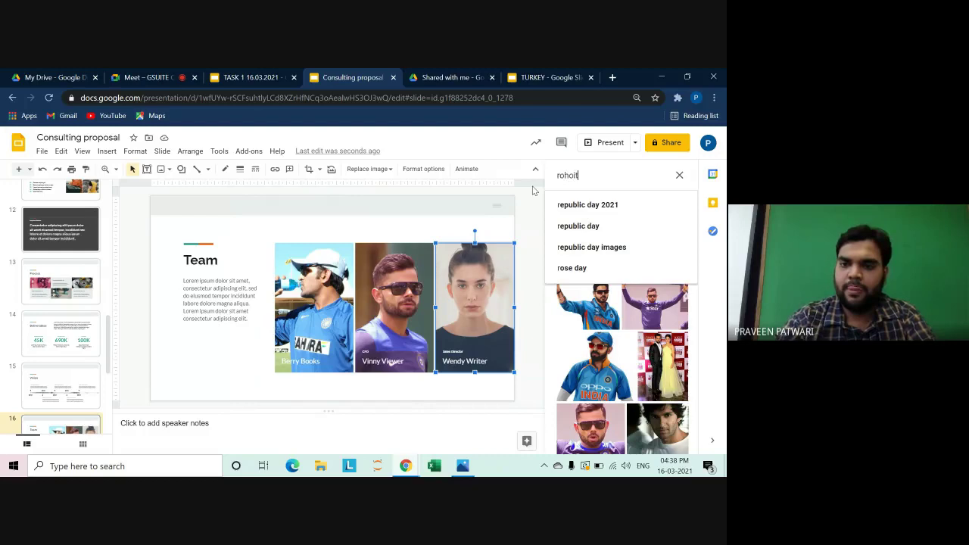
pyautogui.press('BackSpace')
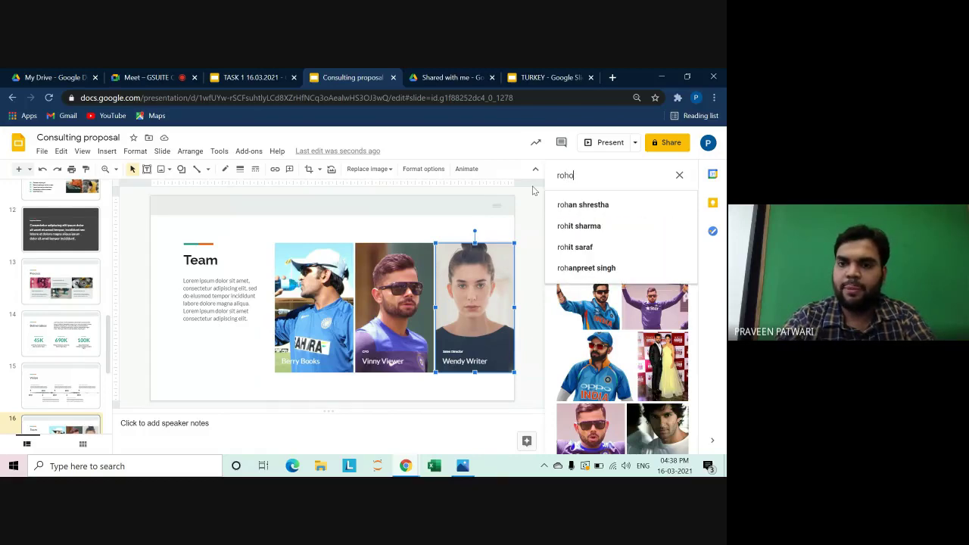
pyautogui.write('o')
pyautogui.press('Escape')
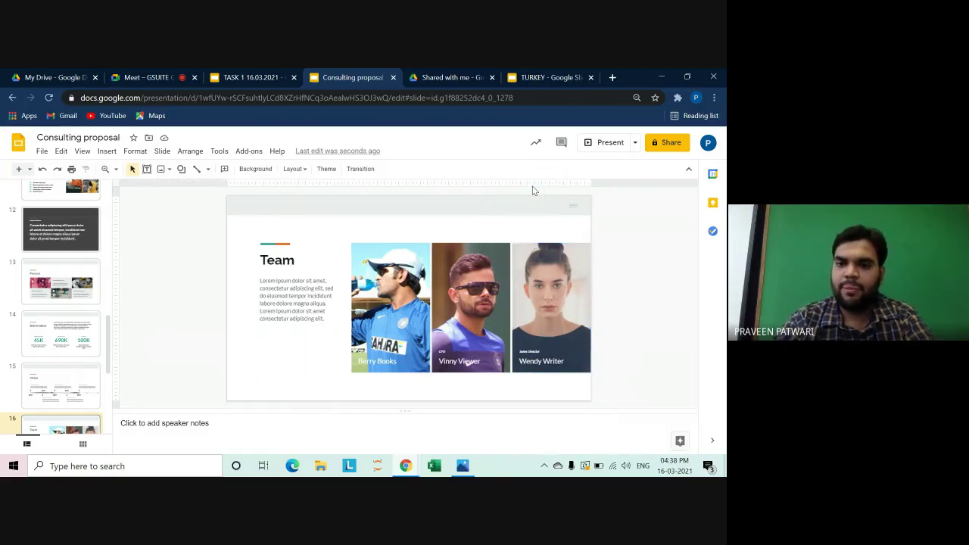
# Replace the third team photo with an image from the suggested rohit sharma search
pyautogui.click(551, 249)
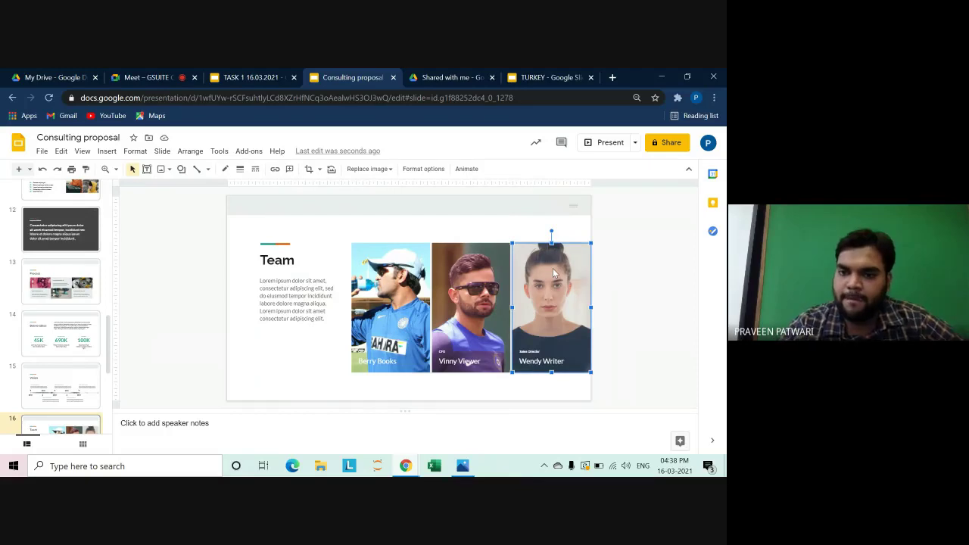
pyautogui.rightClick(554, 273)
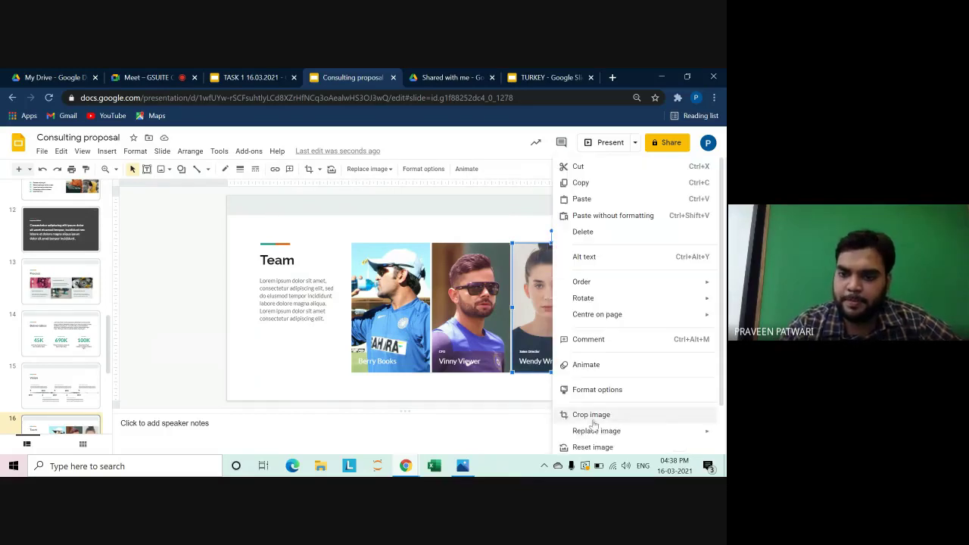
pyautogui.moveTo(594, 431)
pyautogui.click(503, 354)
pyautogui.write('roh')
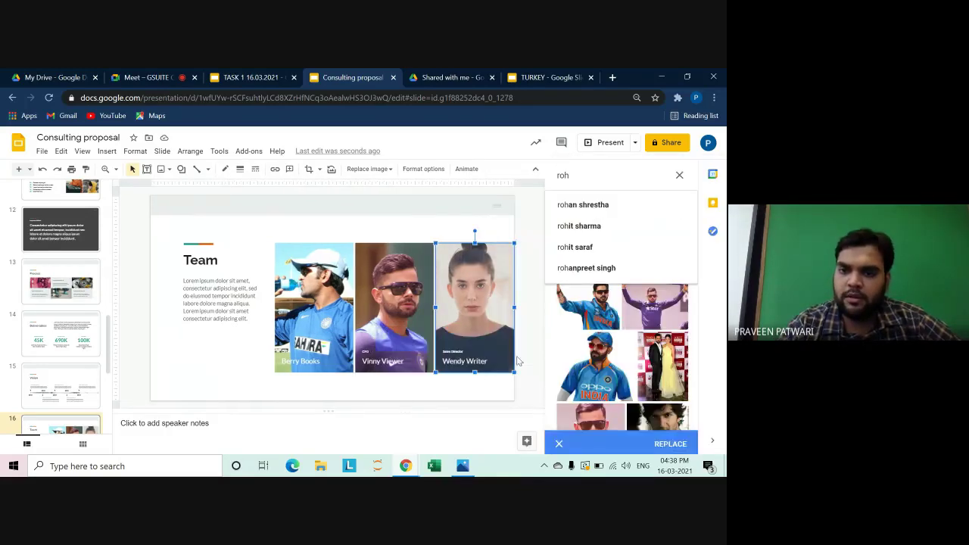
pyautogui.click(595, 224)
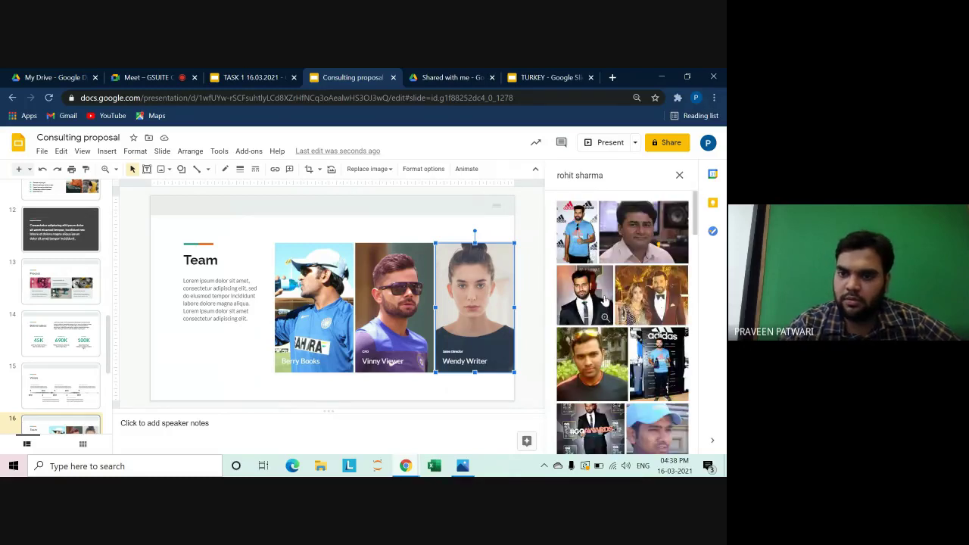
pyautogui.click(604, 300)
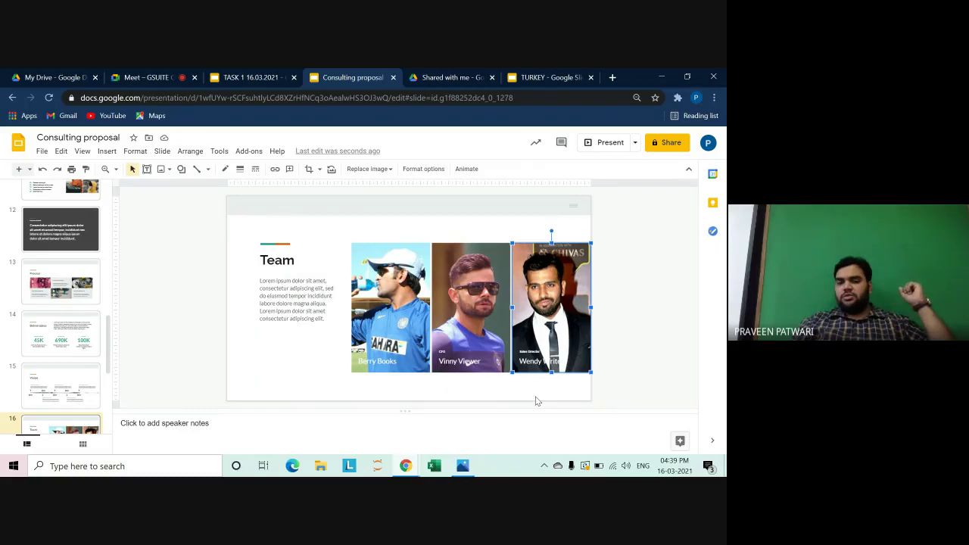
# Check the three photo captions, then nudge the left cricketer photo into alignment
pyautogui.click(360, 360)
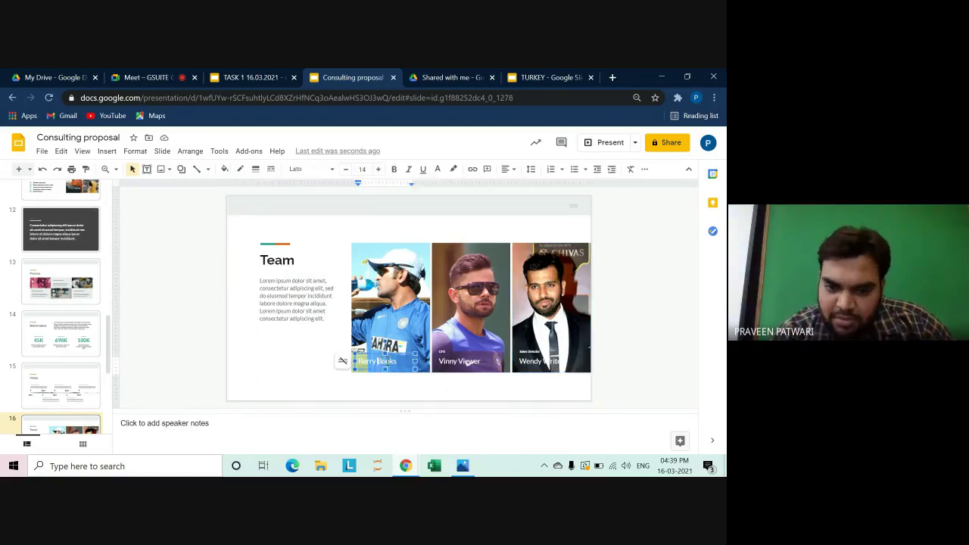
pyautogui.click(463, 362)
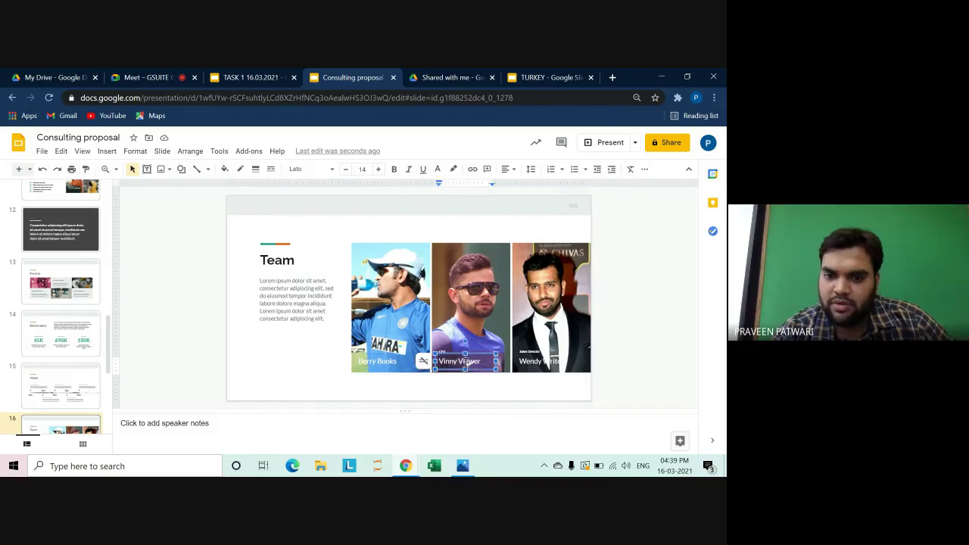
pyautogui.click(542, 364)
pyautogui.click(432, 389)
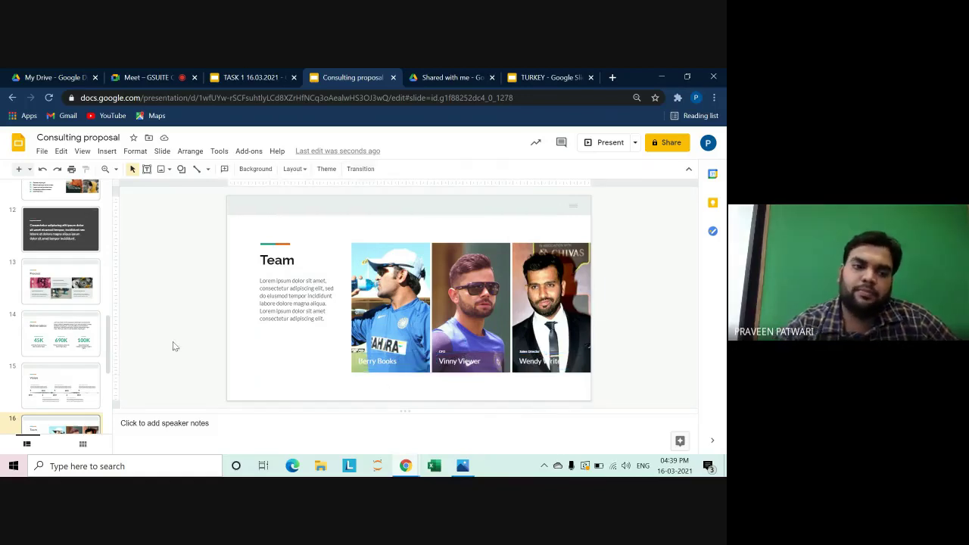
pyautogui.click(405, 308)
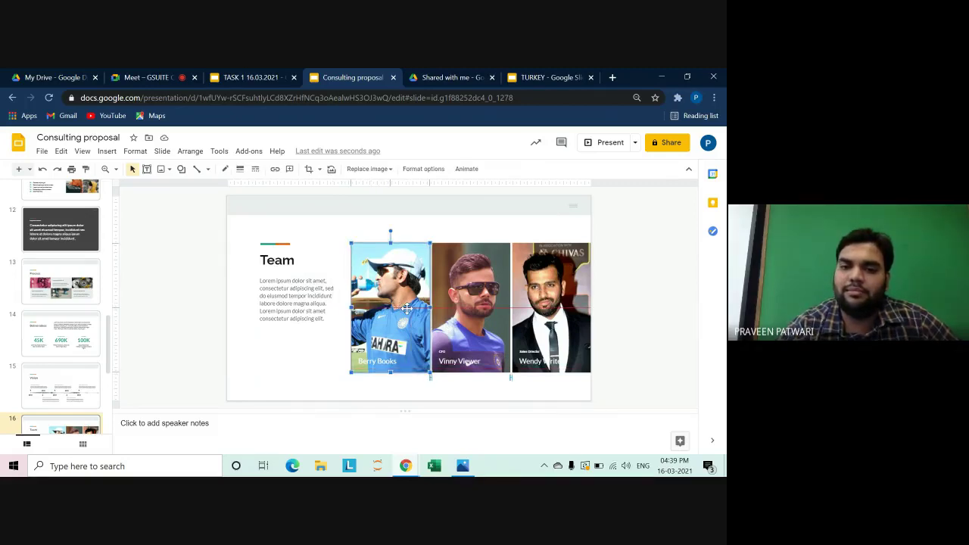
pyautogui.moveTo(407, 311); pyautogui.dragTo(408, 312)
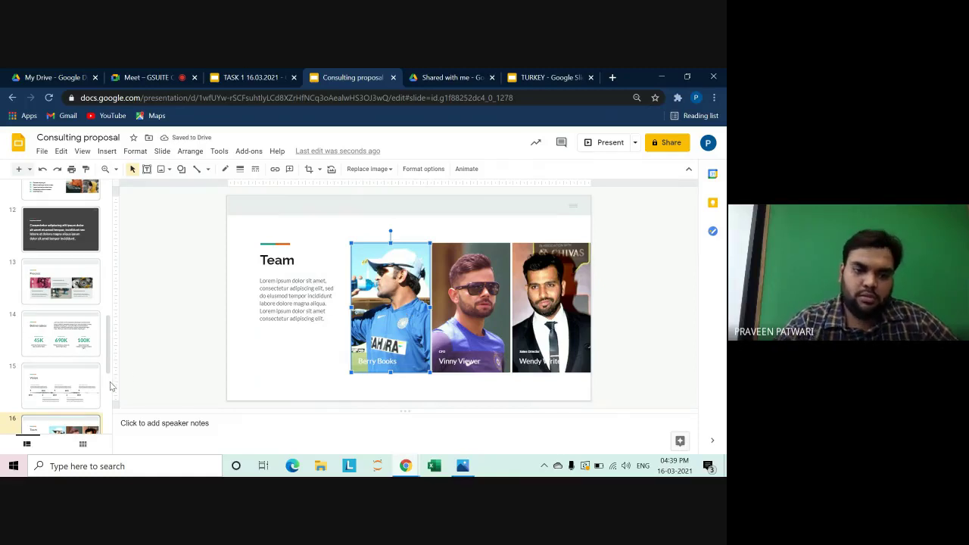
pyautogui.scroll(-3, 108, 380)
# Close the Shared with me and TURKEY tabs and open a new browser tab
pyautogui.click(255, 79)
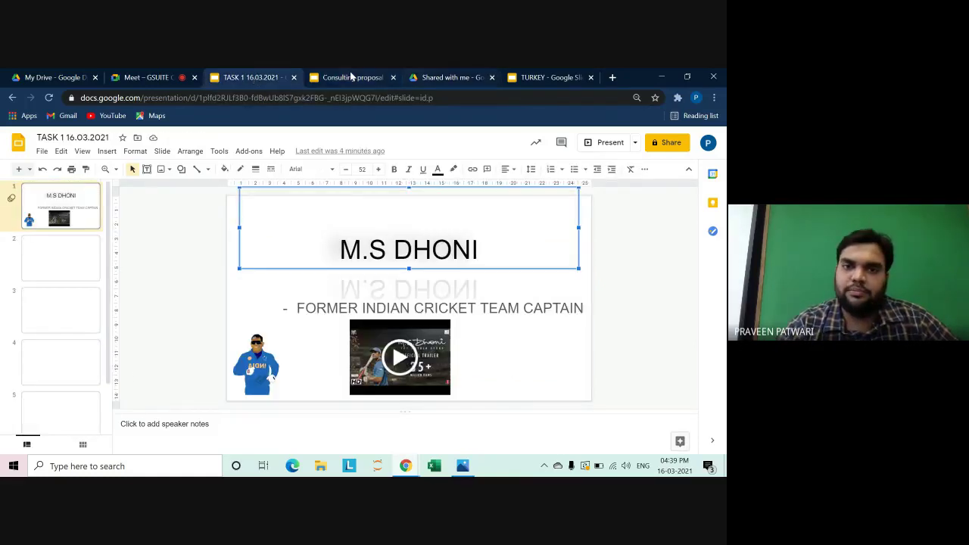
pyautogui.click(353, 77)
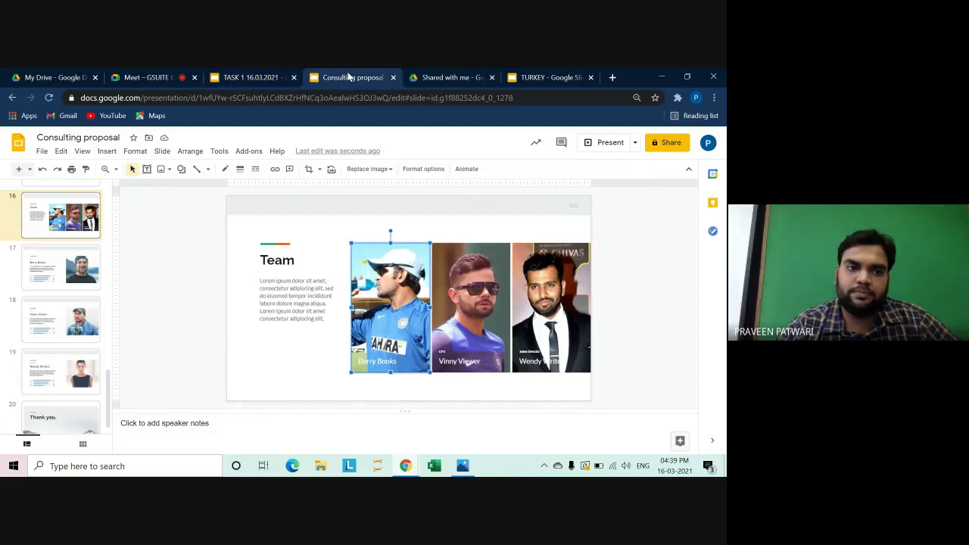
pyautogui.click(466, 78)
pyautogui.click(492, 78)
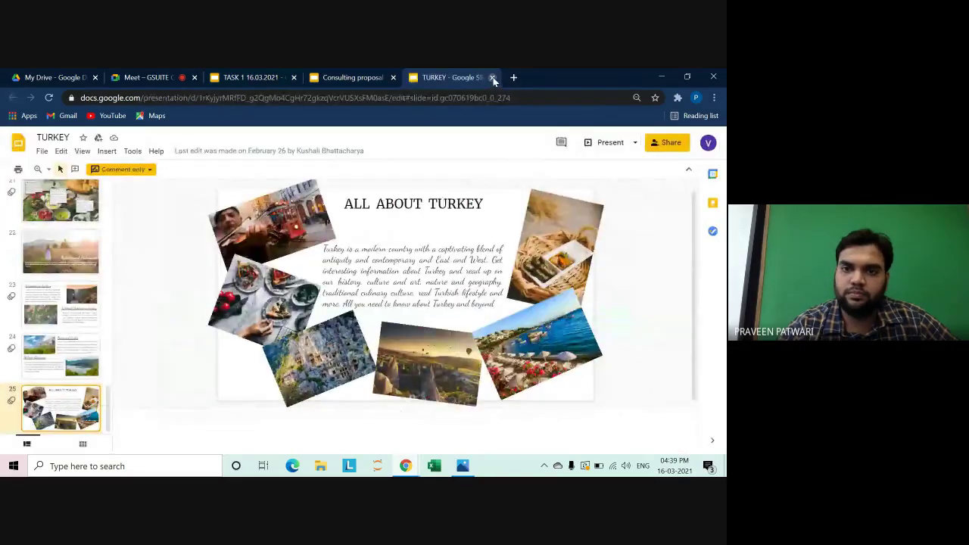
pyautogui.click(494, 78)
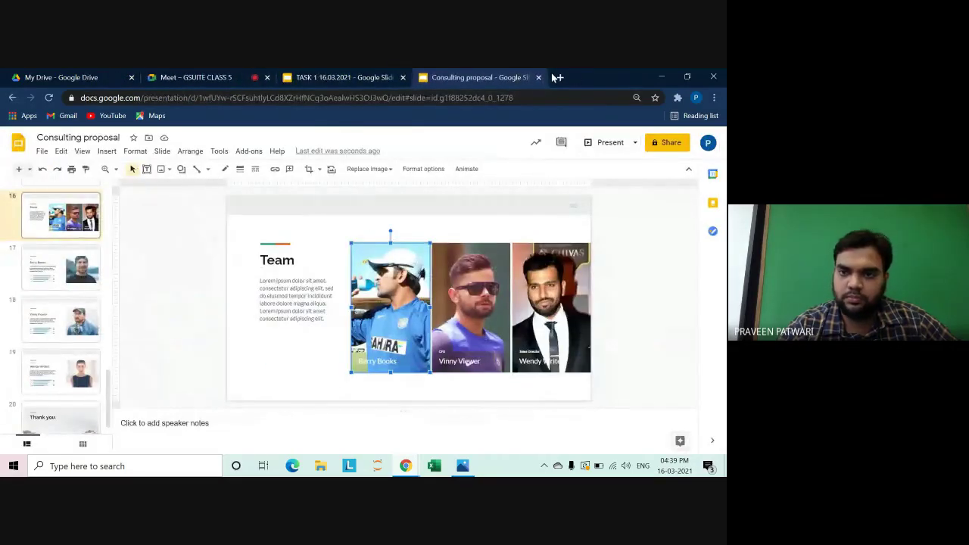
pyautogui.click(560, 78)
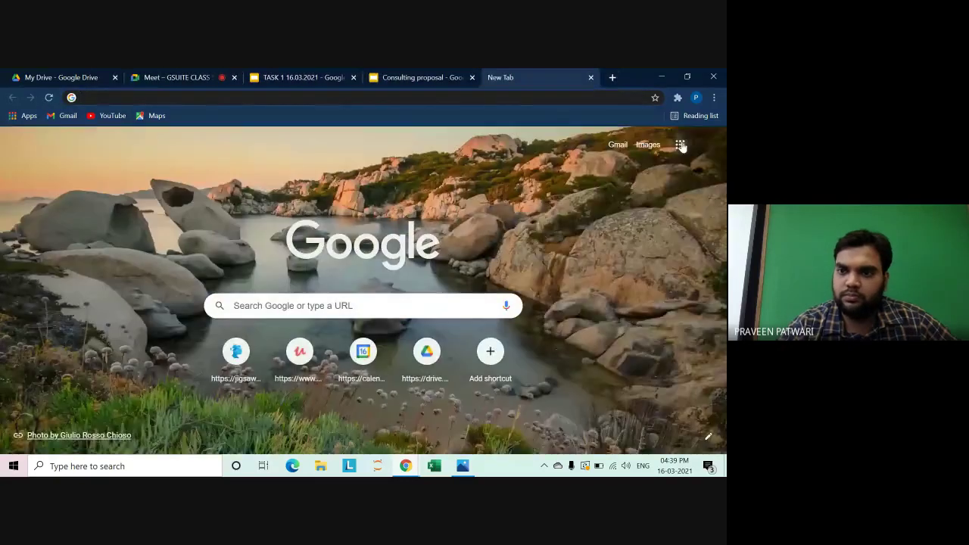
# Scroll through the Google apps grid and close it again
pyautogui.click(680, 144)
pyautogui.scroll(-1, 716, 241)
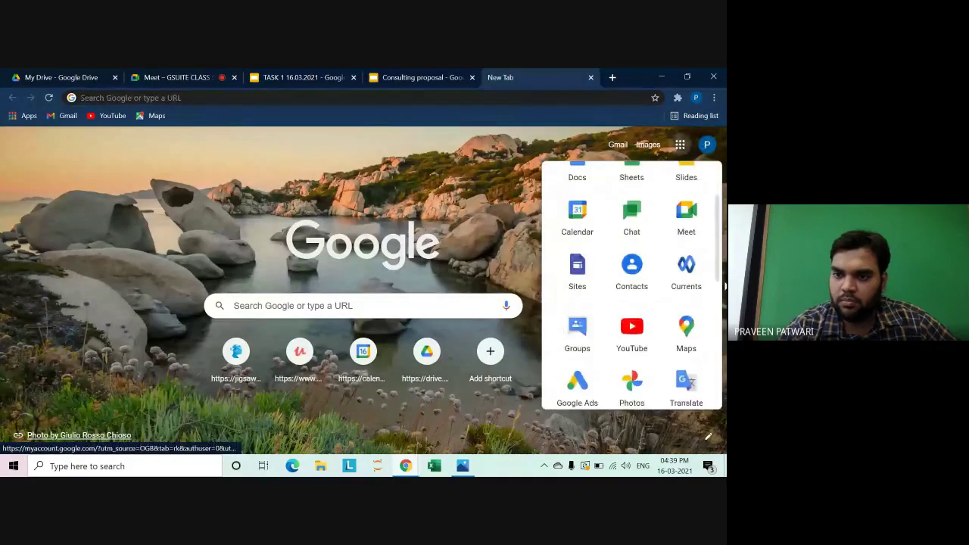
pyautogui.scroll(-2, 716, 241)
pyautogui.scroll(-2, 716, 240)
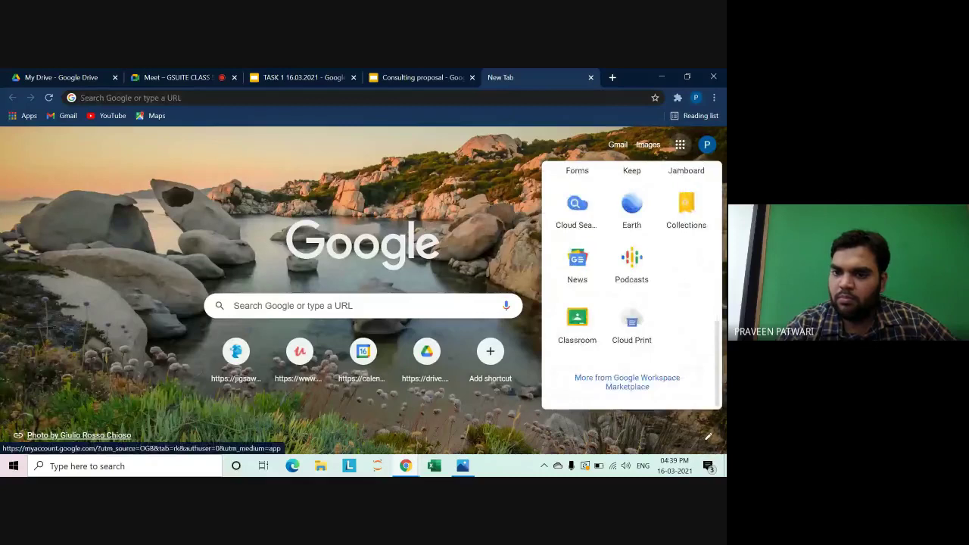
pyautogui.scroll(3, 631, 280)
pyautogui.scroll(2, 631, 280)
pyautogui.scroll(1, 631, 280)
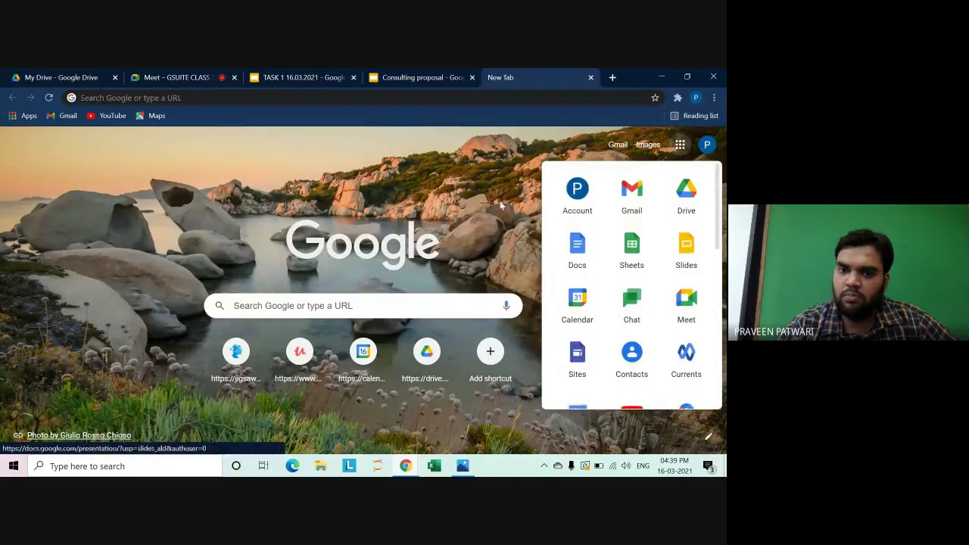
pyautogui.click(407, 160)
# Turn the camera off in the class Meet call and return to the TASK 1 presentation
pyautogui.click(285, 79)
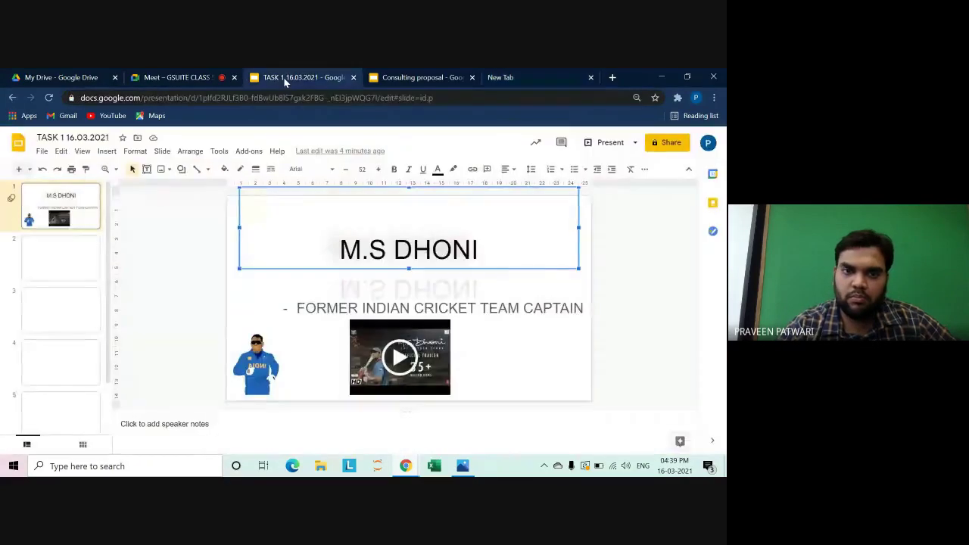
pyautogui.click(174, 76)
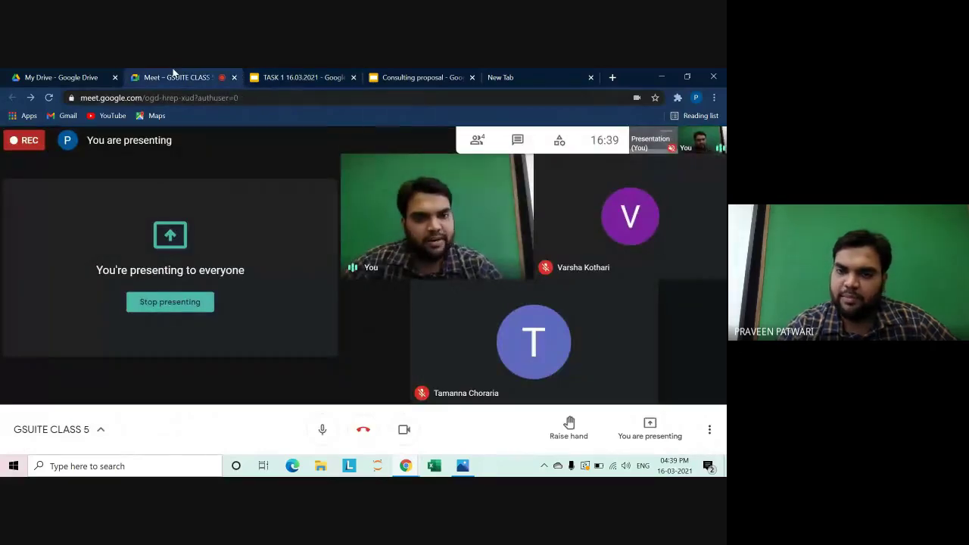
pyautogui.click(269, 79)
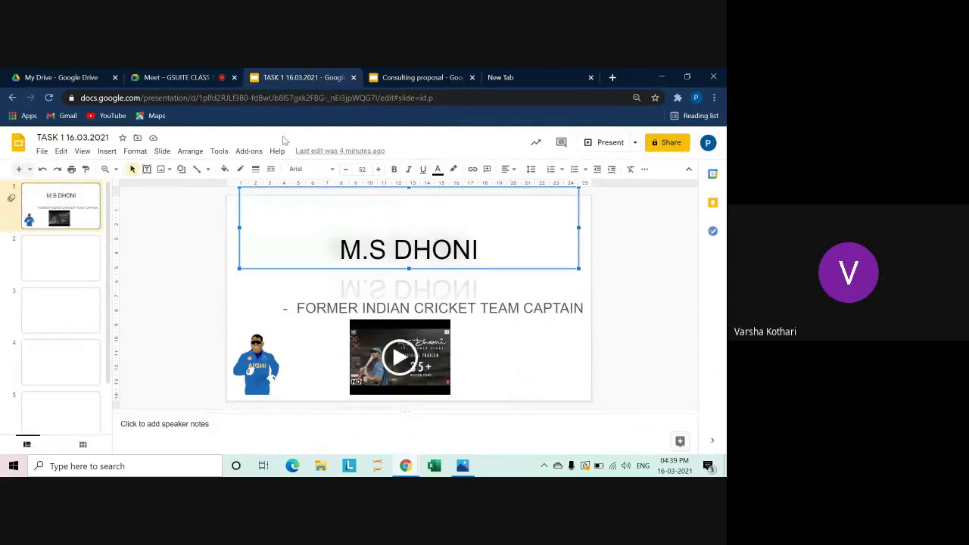
pyautogui.click(181, 77)
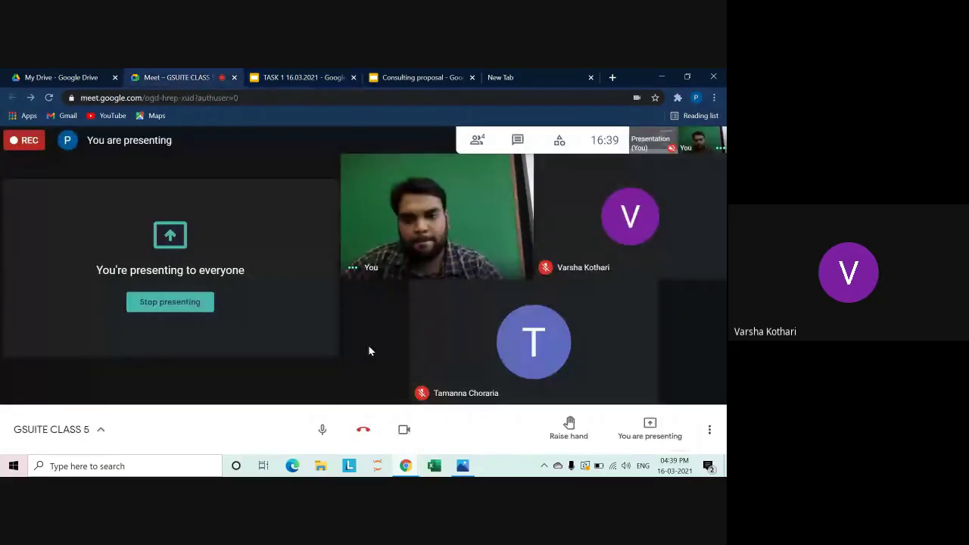
pyautogui.click(405, 429)
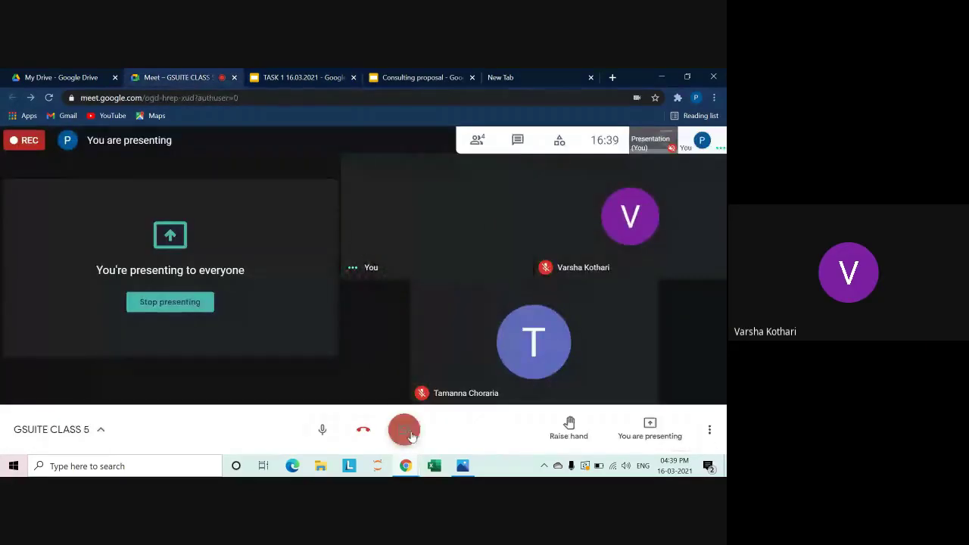
pyautogui.click(307, 77)
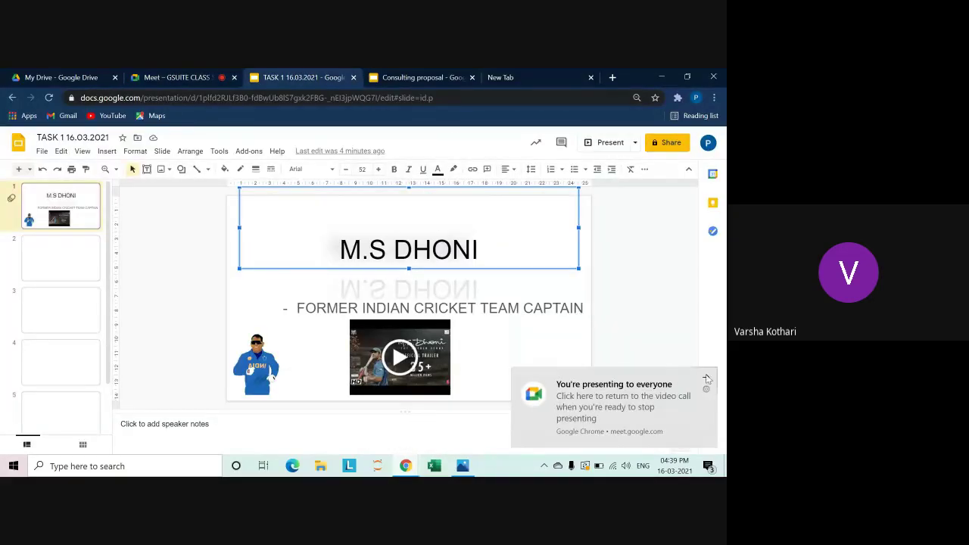
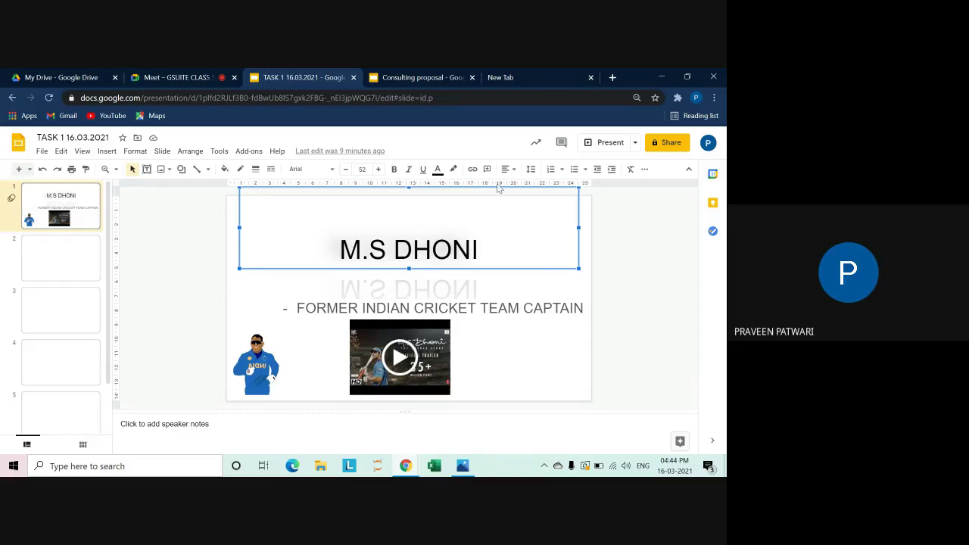
# From the Meet call's chat, open the shared Slides link and request access to the presentation
pyautogui.click(194, 79)
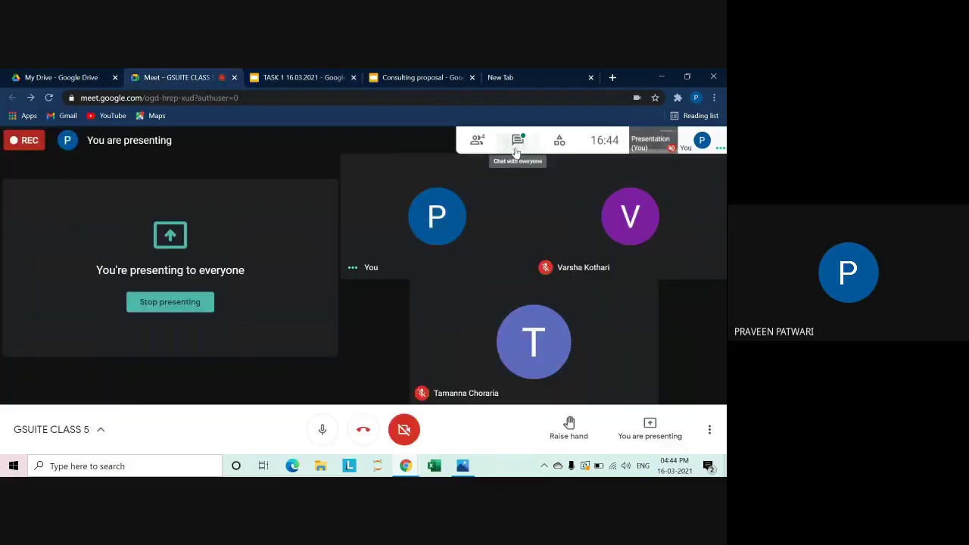
pyautogui.click(516, 142)
pyautogui.click(564, 237)
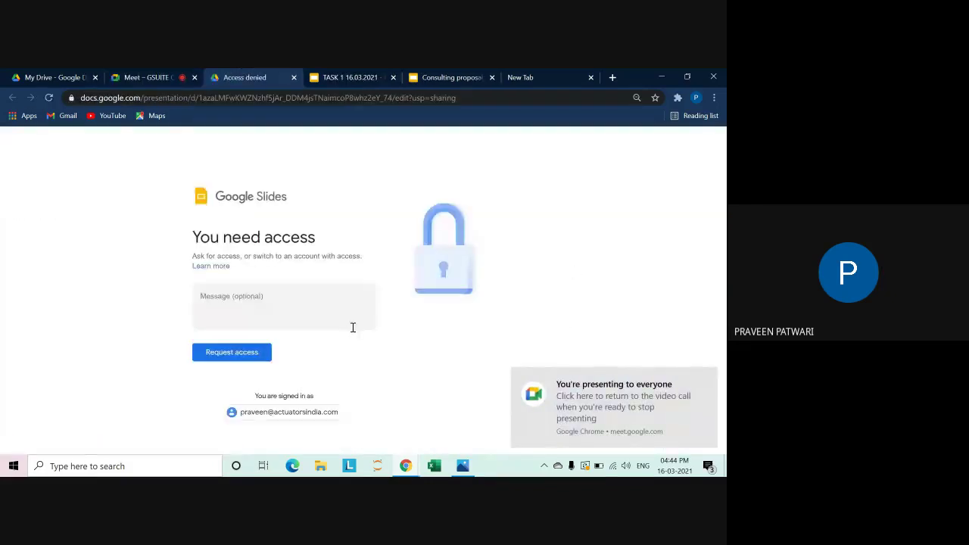
pyautogui.click(249, 353)
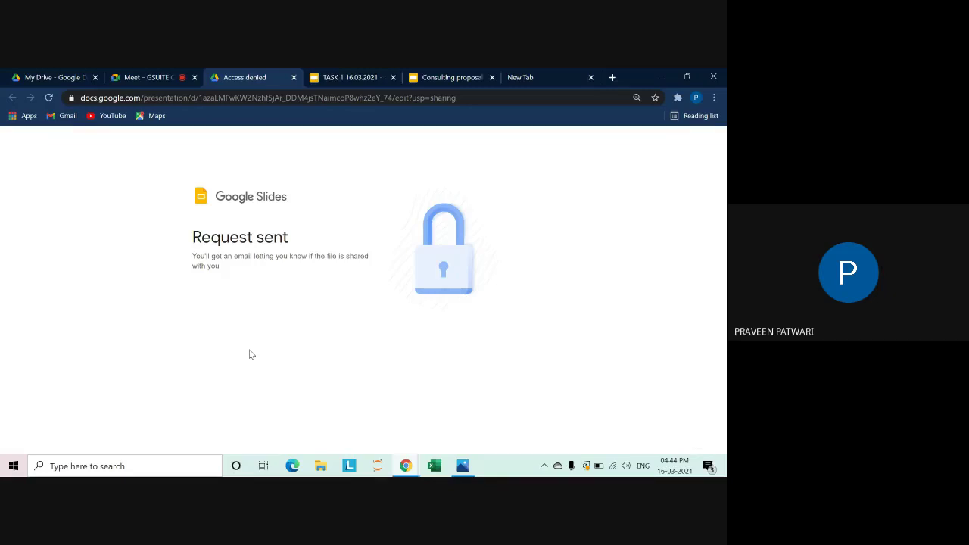
# Back in the Meet call, open the CUPCAKES <3 presentation link from the chat
pyautogui.click(159, 77)
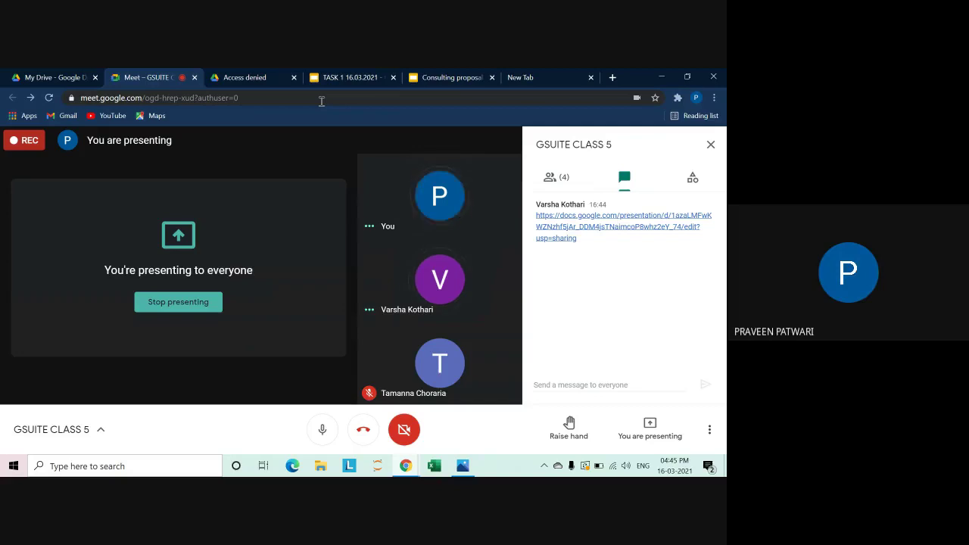
pyautogui.click(560, 226)
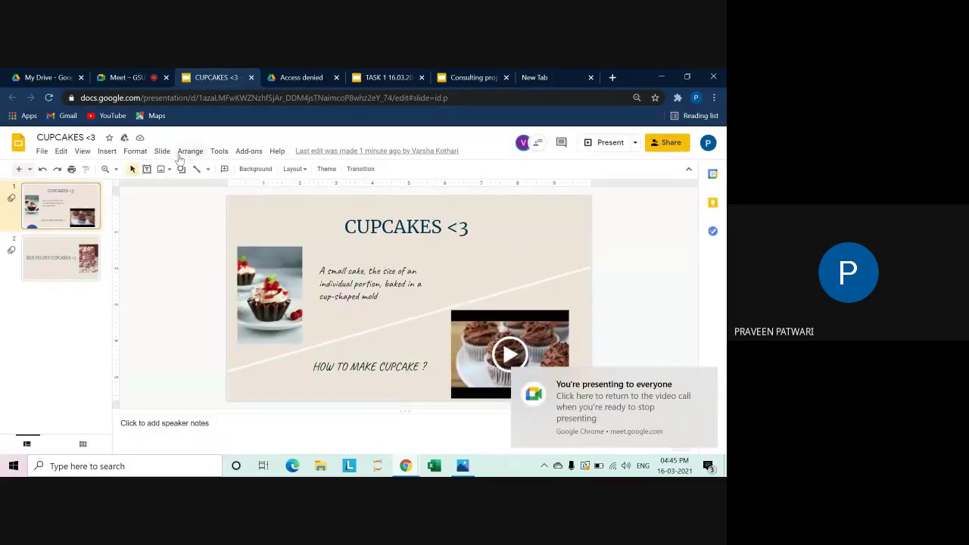
# Present CUPCAKES <3, advance to the RED VELVET CUPCAKES <3 slide, and open the Q&A audience tools
pyautogui.click(609, 142)
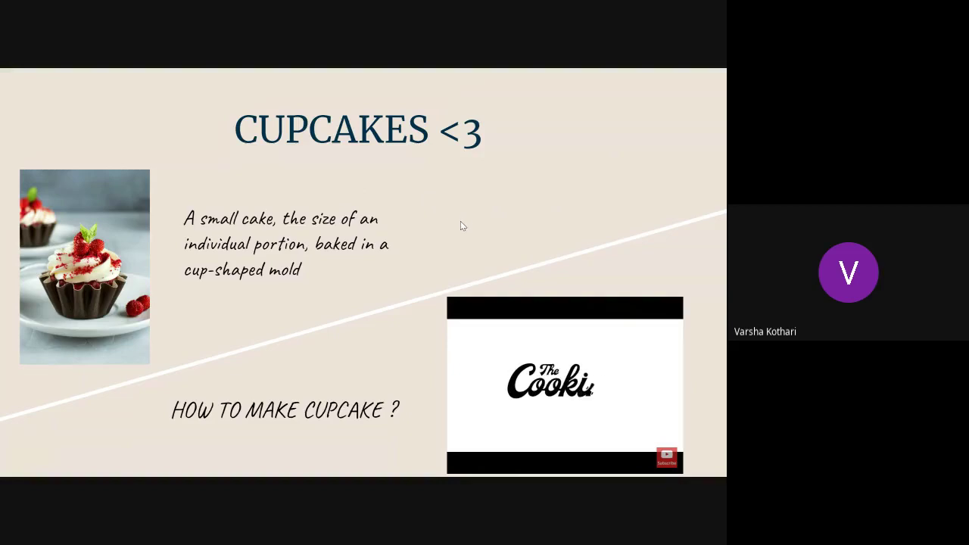
pyautogui.click(460, 221)
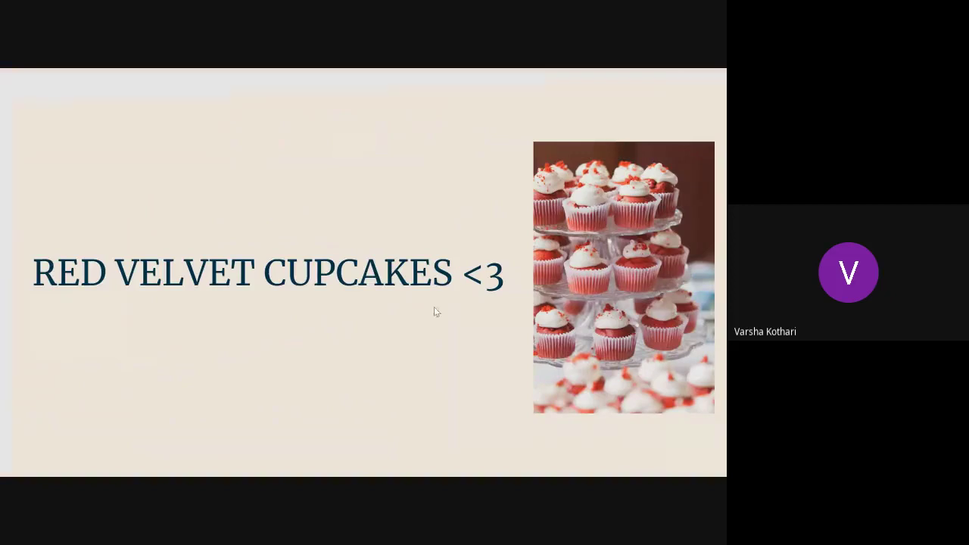
pyautogui.moveTo(94, 419)
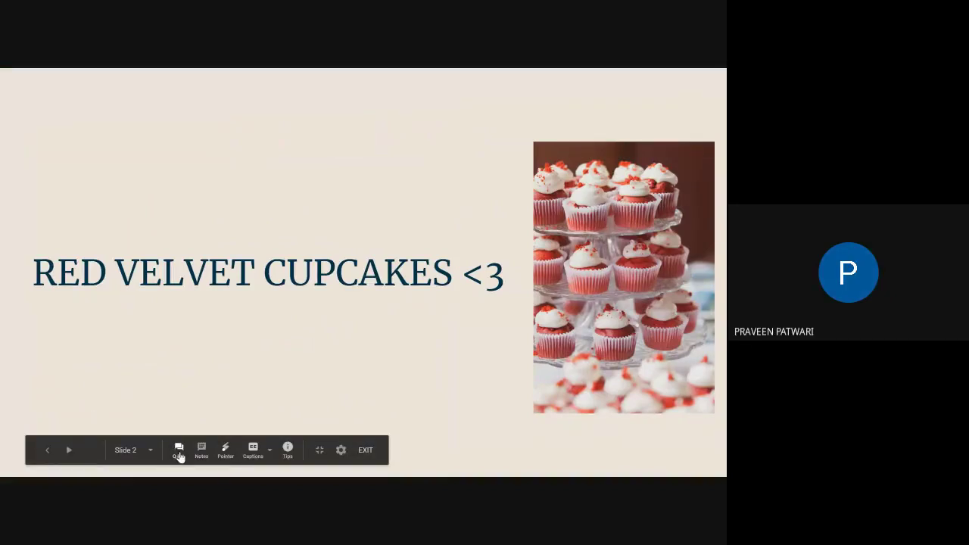
pyautogui.click(178, 451)
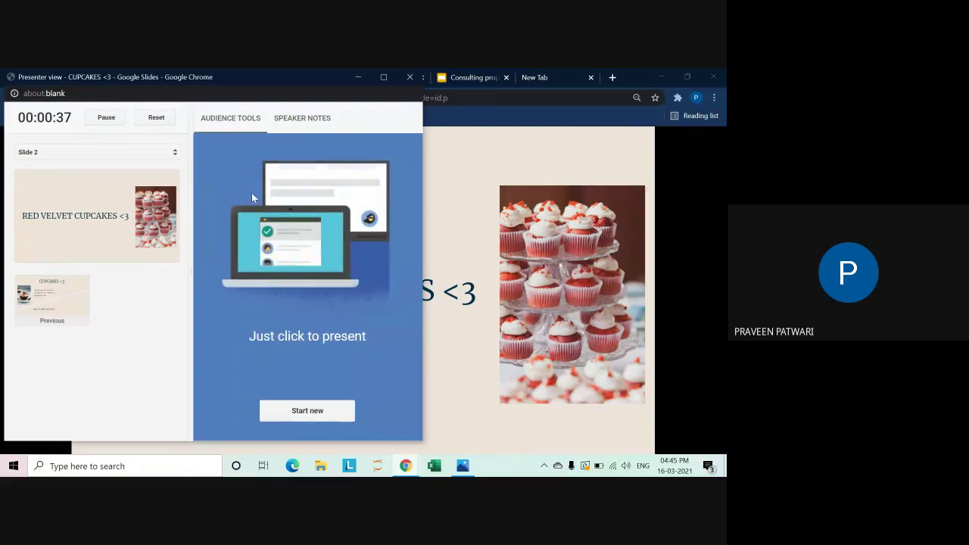
# Look through the speaker notes and audience tools in presenter view, then close the presenter window
pyautogui.click(311, 121)
pyautogui.click(246, 123)
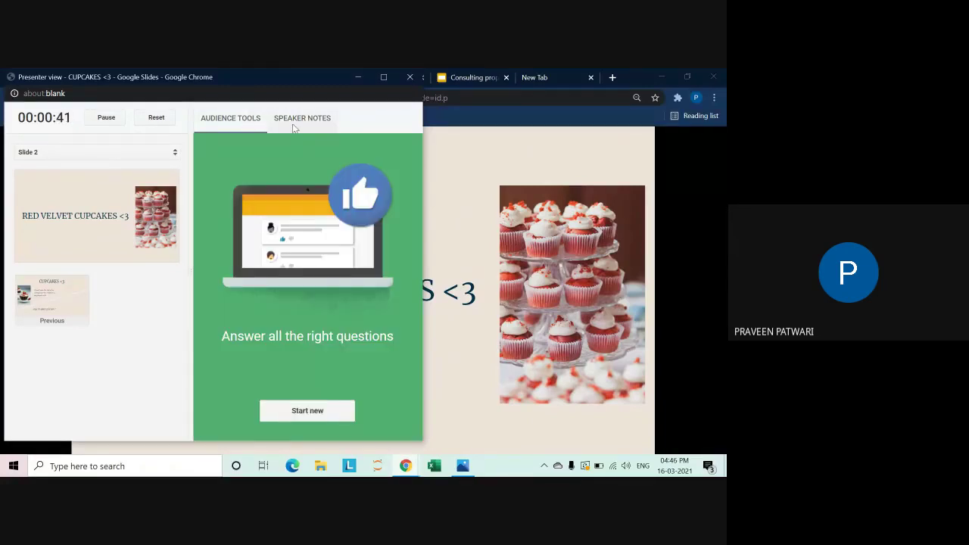
pyautogui.click(301, 121)
pyautogui.click(480, 207)
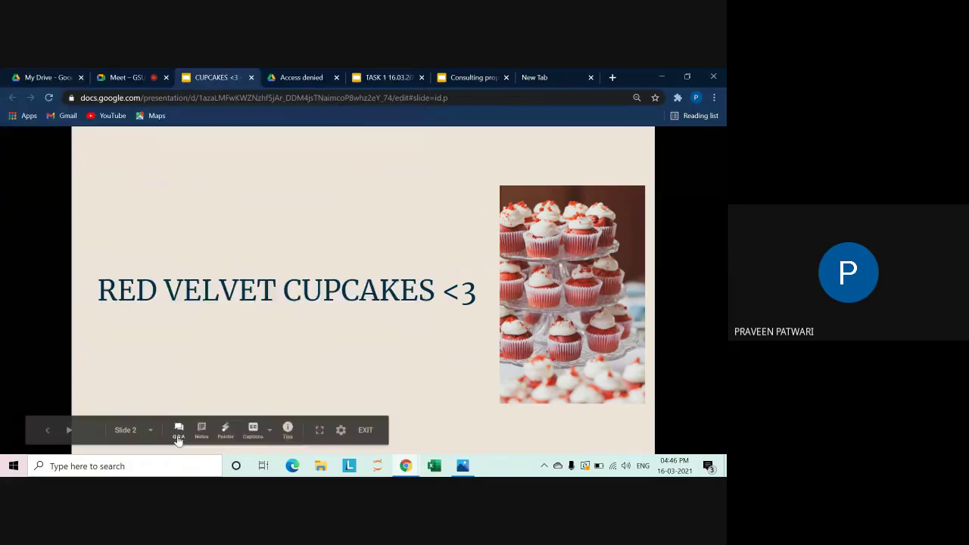
pyautogui.click(200, 432)
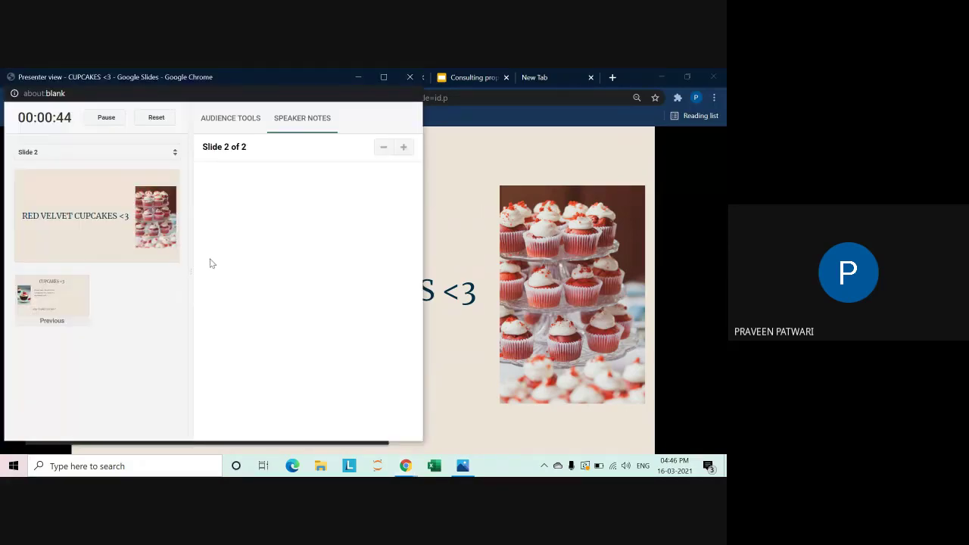
pyautogui.click(406, 79)
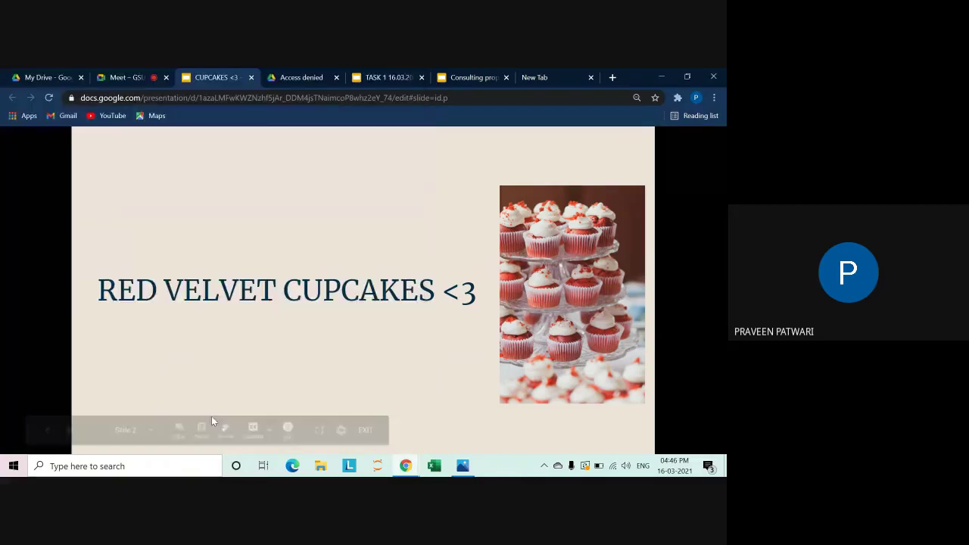
# Turn on the laser pointer and live captions, allowing microphone access
pyautogui.click(225, 430)
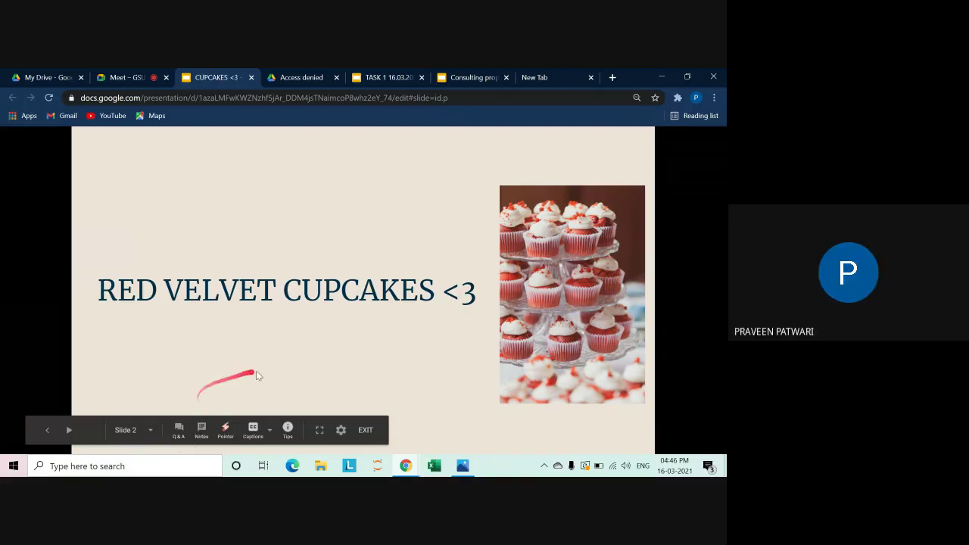
pyautogui.click(268, 431)
pyautogui.click(251, 430)
pyautogui.click(174, 162)
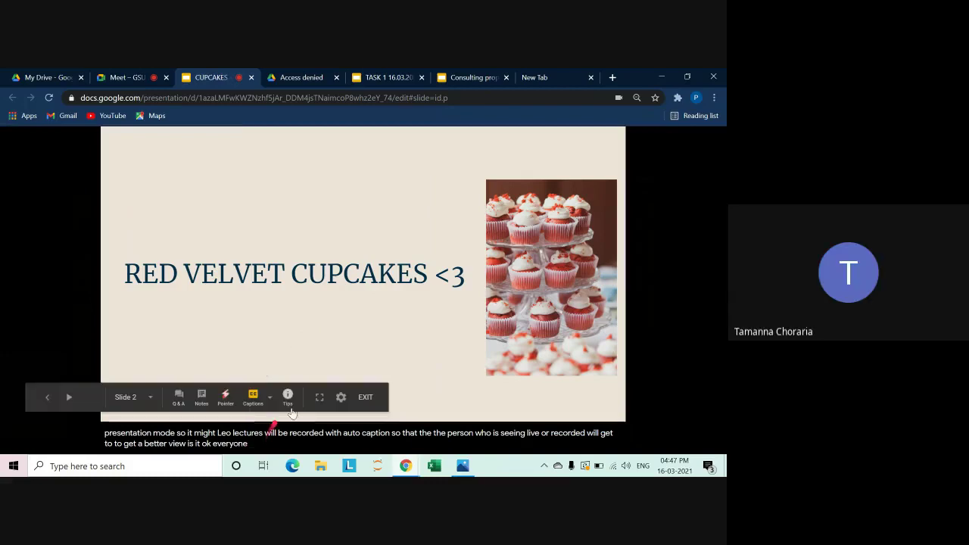
# Turn live captions off and look at the caption position and size options
pyautogui.click(253, 396)
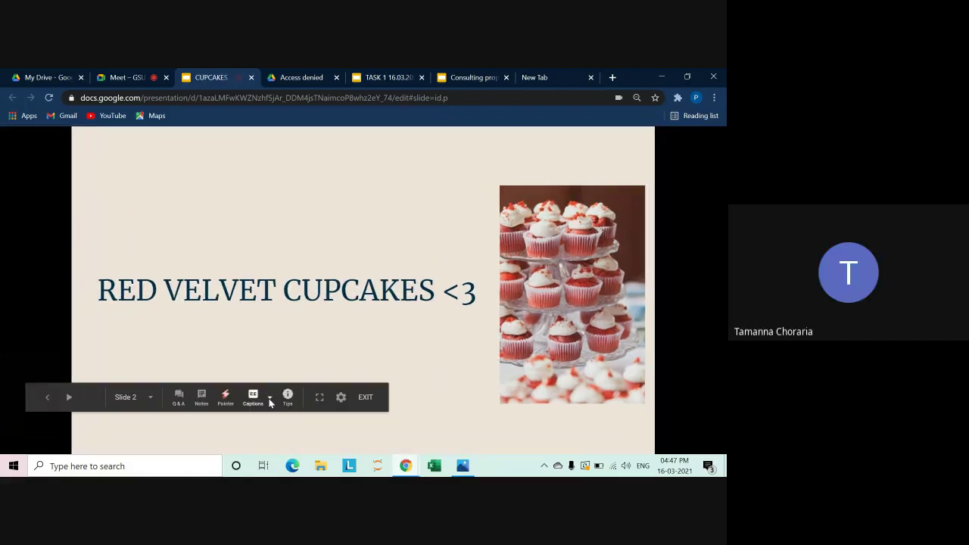
pyautogui.click(269, 399)
pyautogui.moveTo(279, 421)
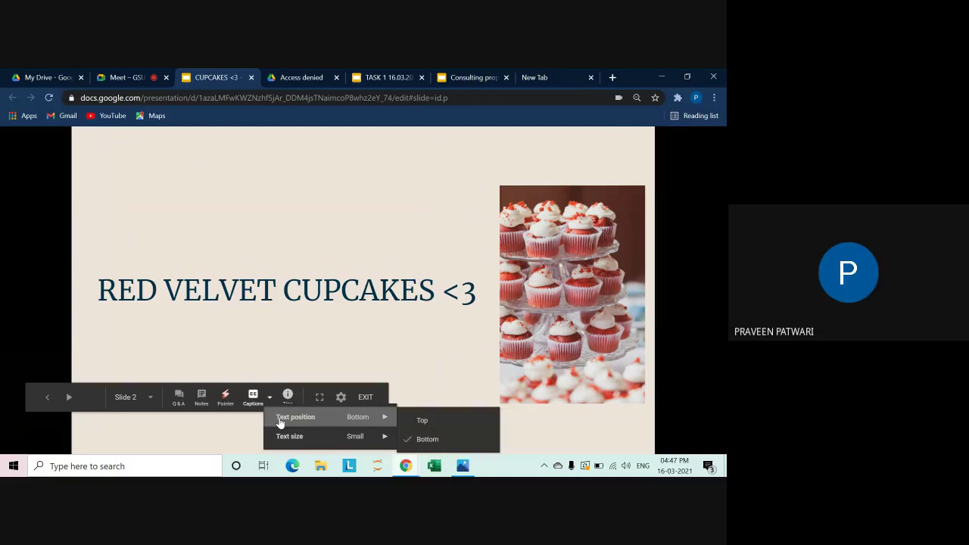
pyautogui.moveTo(286, 438)
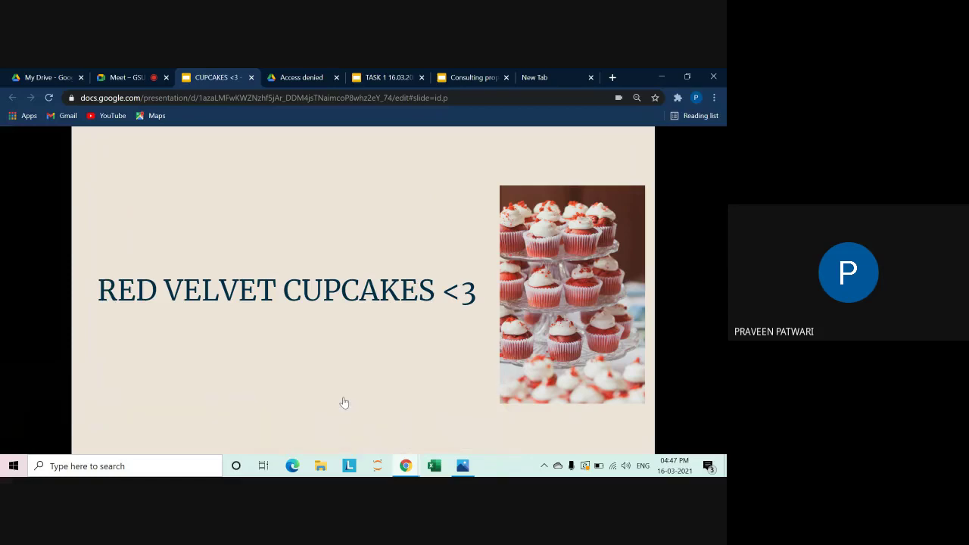
# Look at the slideshow settings menu, dismiss it, and close the Access denied tab
pyautogui.click(341, 430)
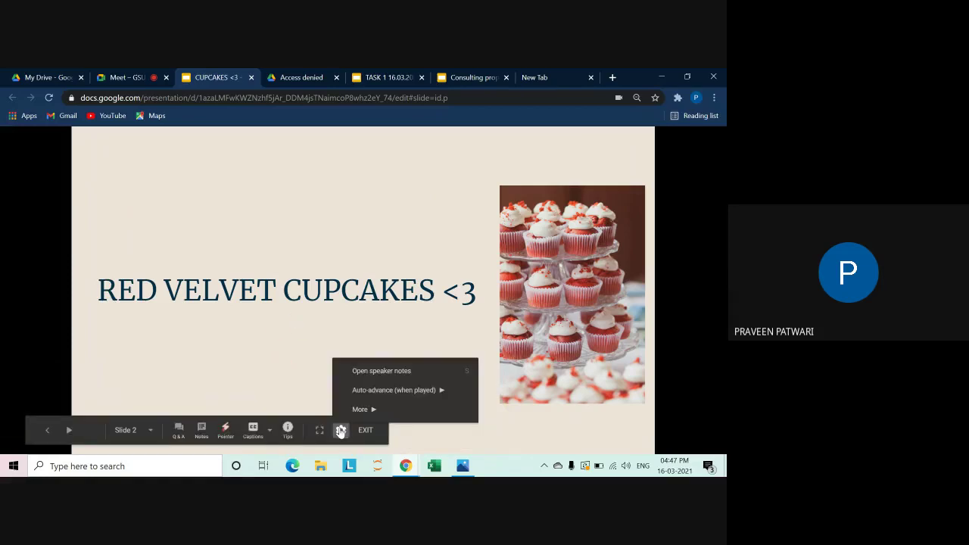
pyautogui.moveTo(391, 403)
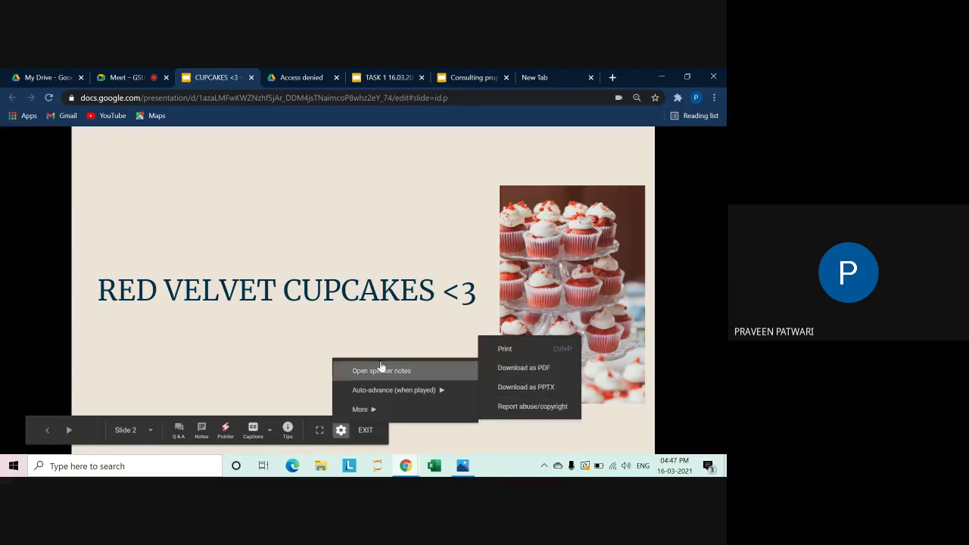
pyautogui.click(281, 318)
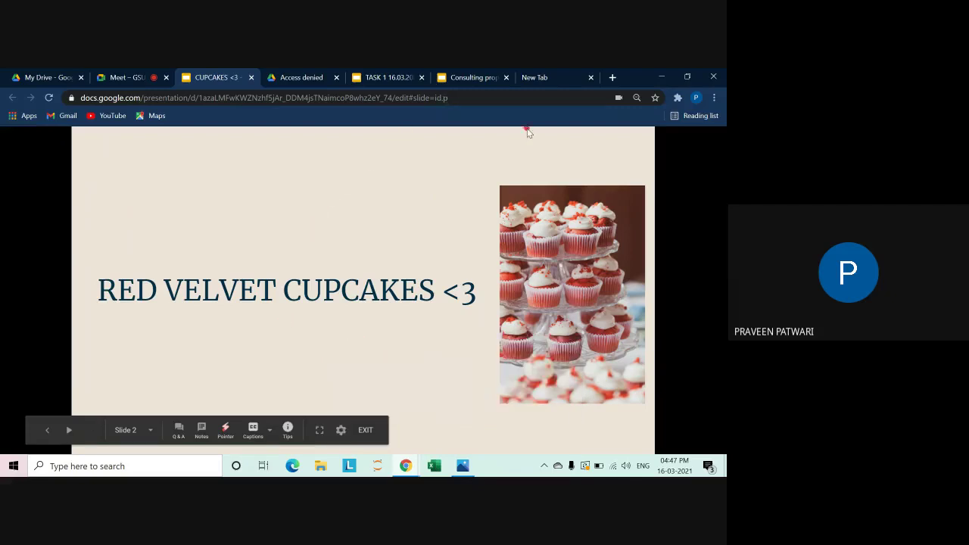
pyautogui.click(336, 77)
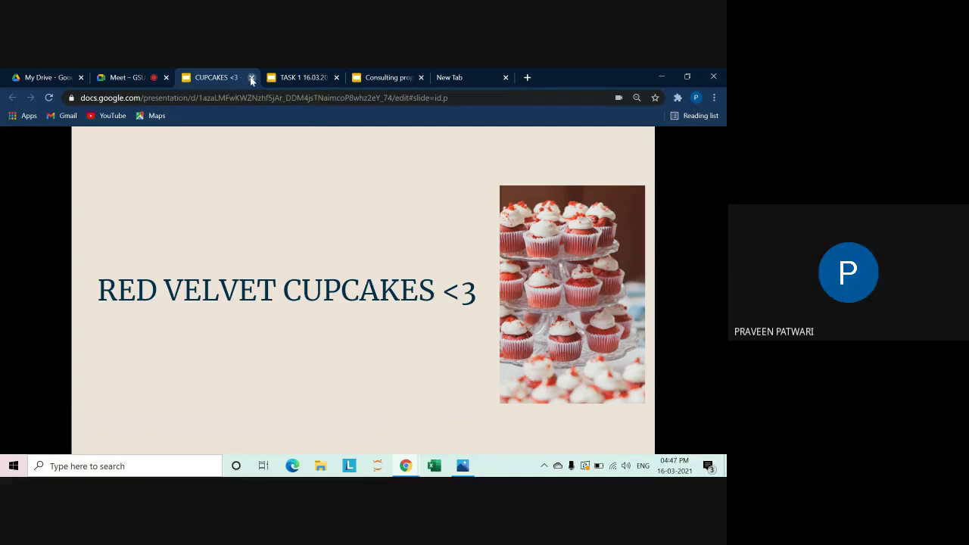
# Close the CUPCAKES <3 presentation tab to return to the Meet call
pyautogui.click(251, 78)
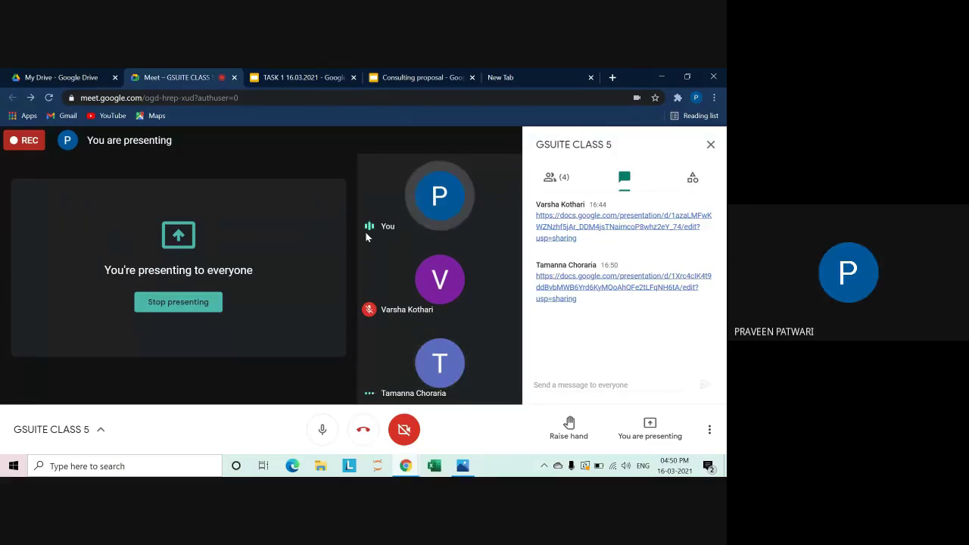
# Open the second presentation link from the chat, request access, and return to the call
pyautogui.click(585, 291)
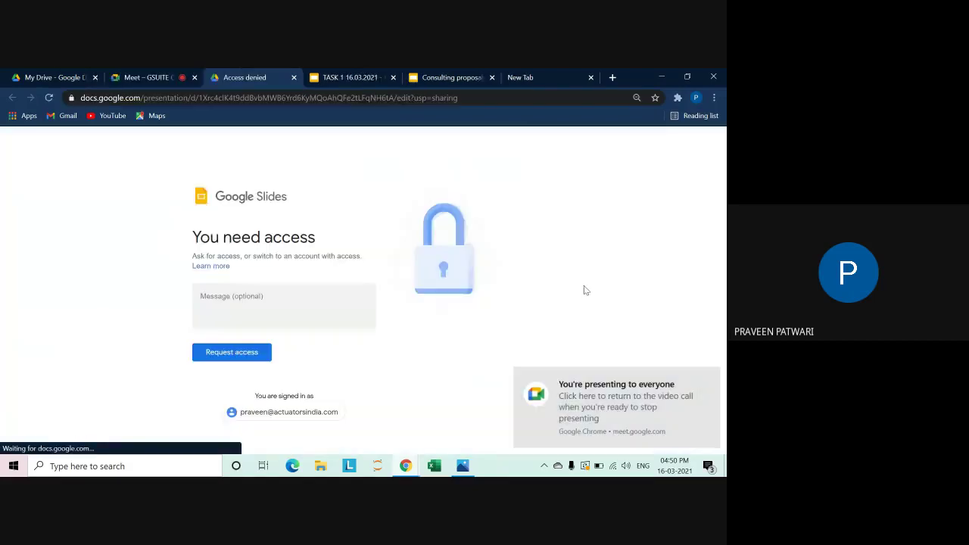
pyautogui.click(246, 357)
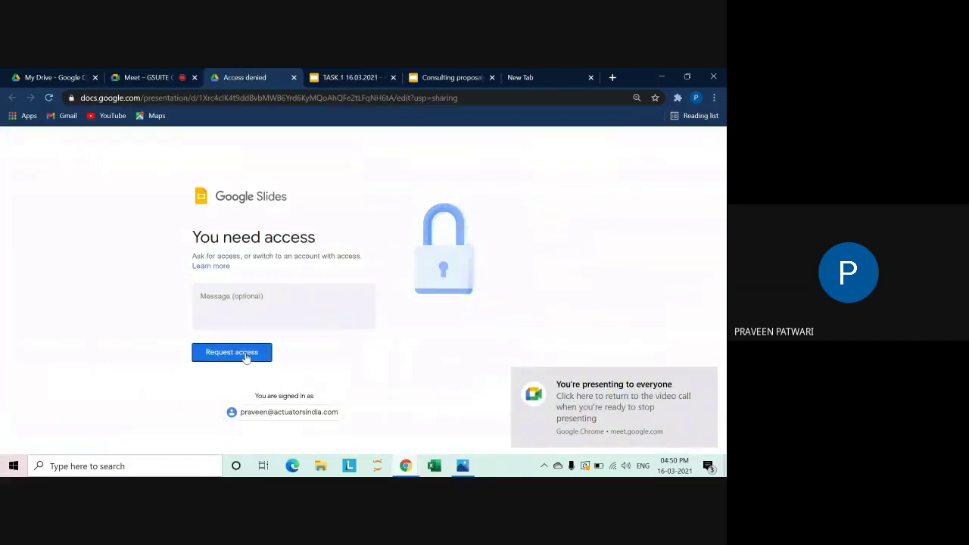
pyautogui.click(163, 80)
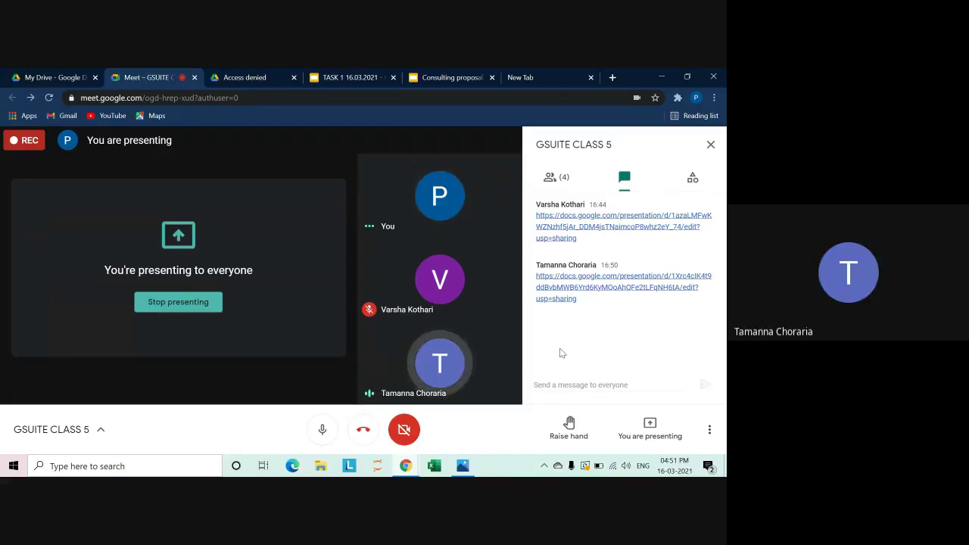
# Open the Virat kohli presentation from the chat and present it full screen
pyautogui.click(560, 288)
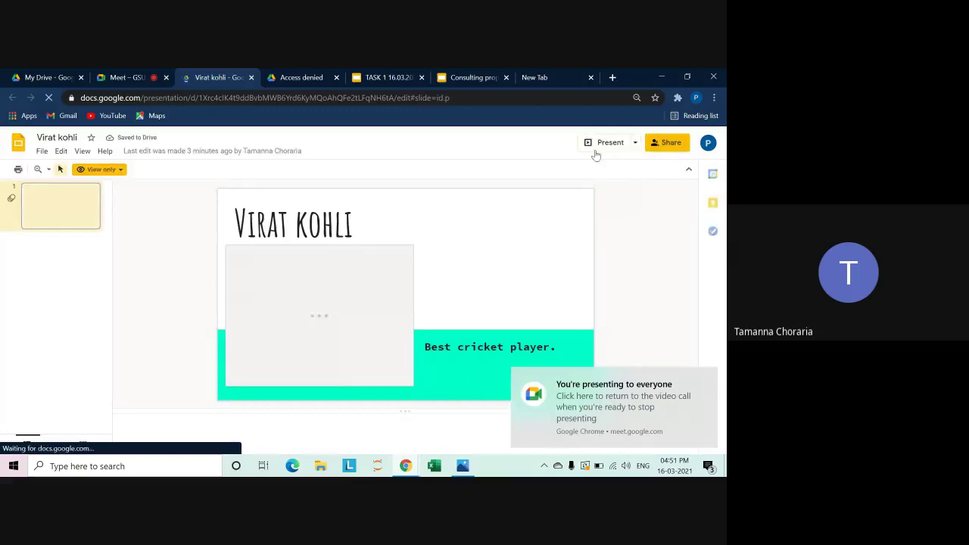
pyautogui.click(595, 151)
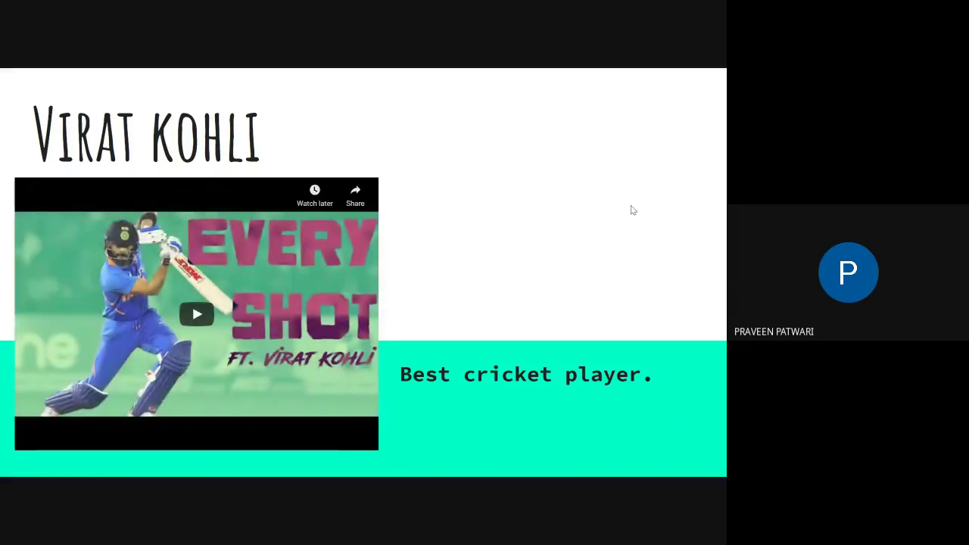
pyautogui.moveTo(96, 449)
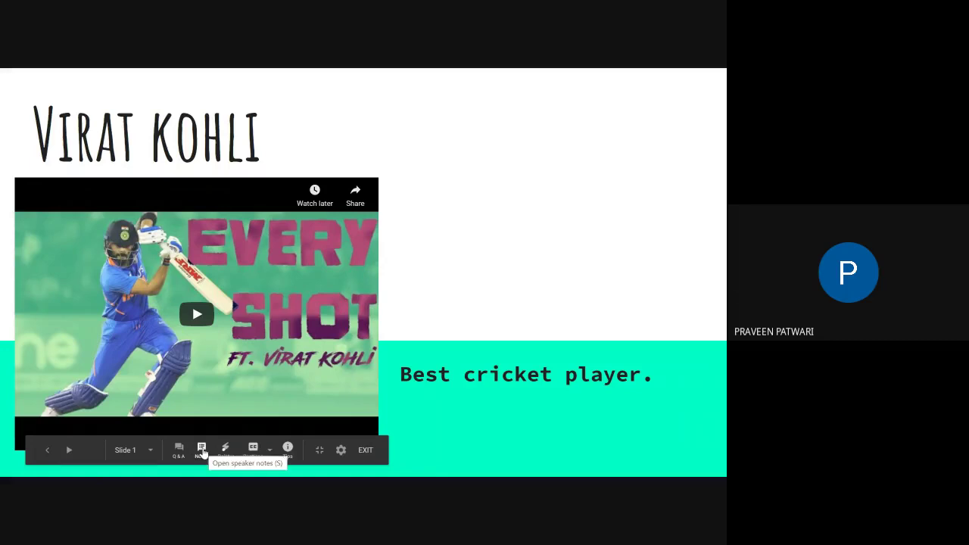
# Exit the slideshow, dismiss the view-only notice, close Virat kohli, and mute the microphone
pyautogui.click(365, 451)
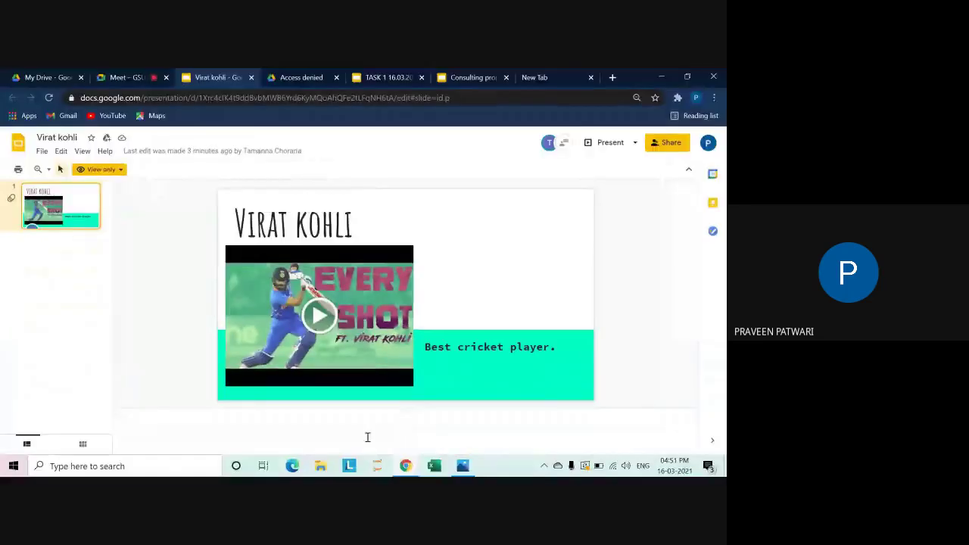
pyautogui.click(119, 170)
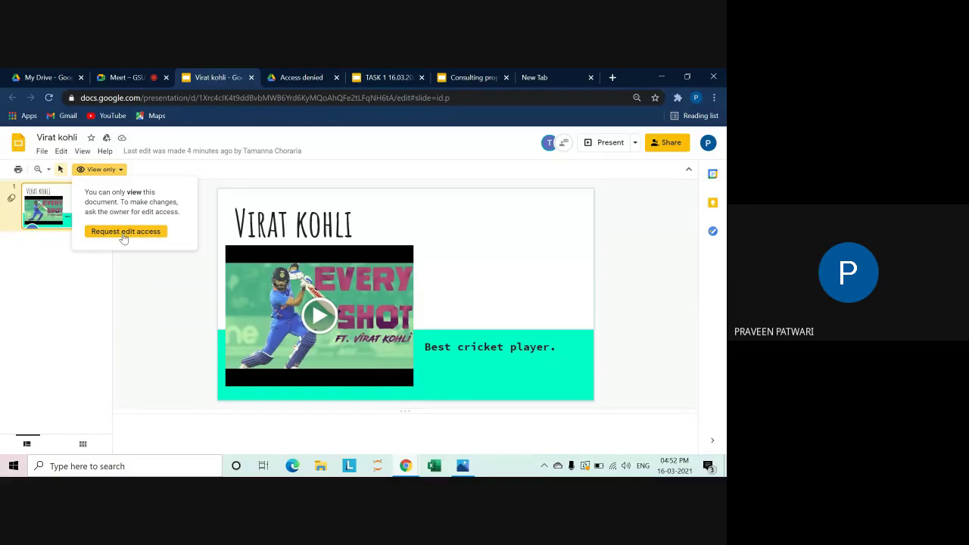
pyautogui.click(149, 352)
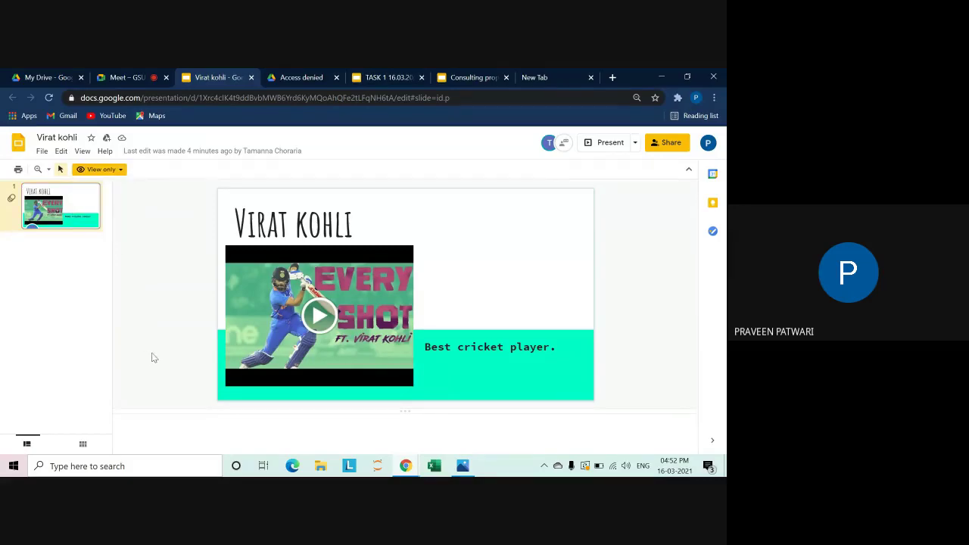
pyautogui.click(251, 77)
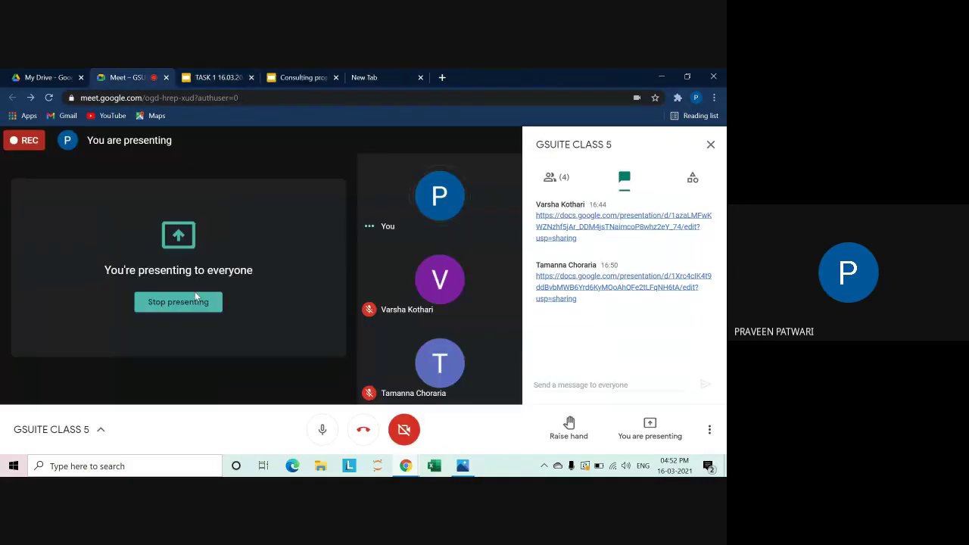
pyautogui.click(325, 428)
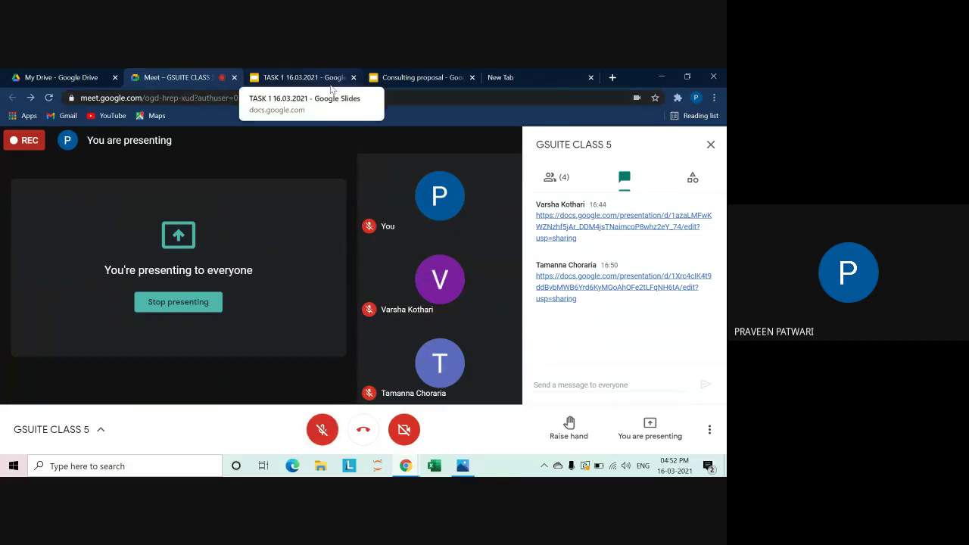
# Close the Consulting proposal and TASK 1 presentation tabs
pyautogui.click(431, 76)
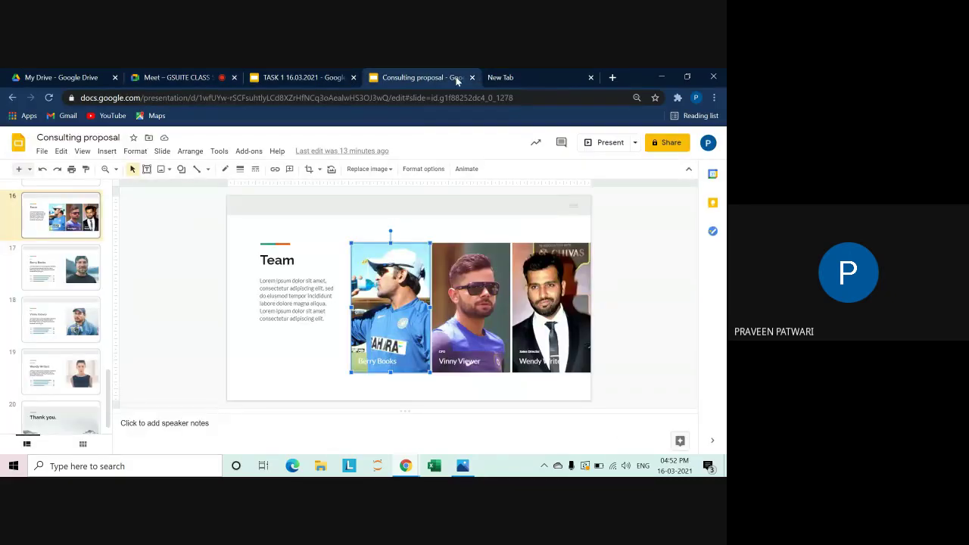
pyautogui.click(472, 77)
pyautogui.click(353, 77)
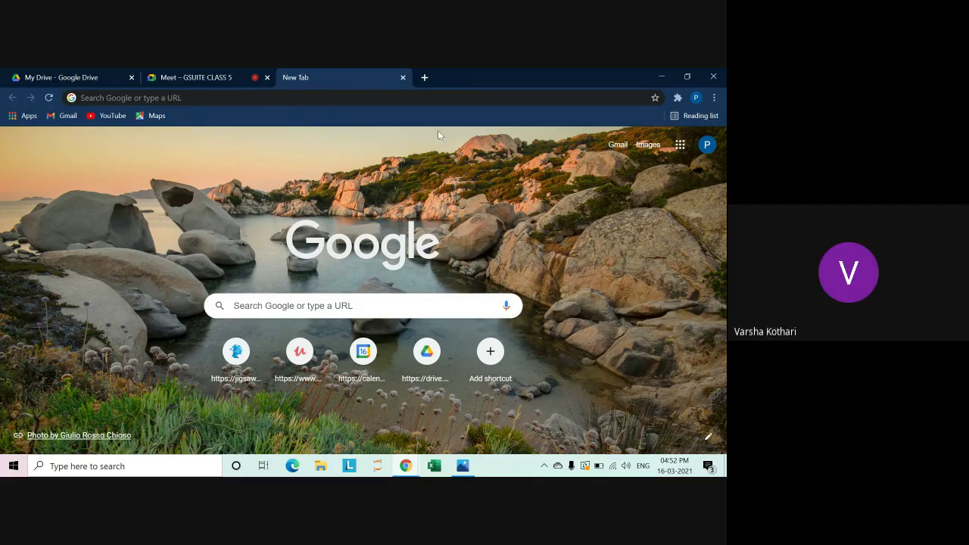
# Unmute the microphone in the Meet call, then launch Google Classroom from the Google apps grid
pyautogui.click(211, 79)
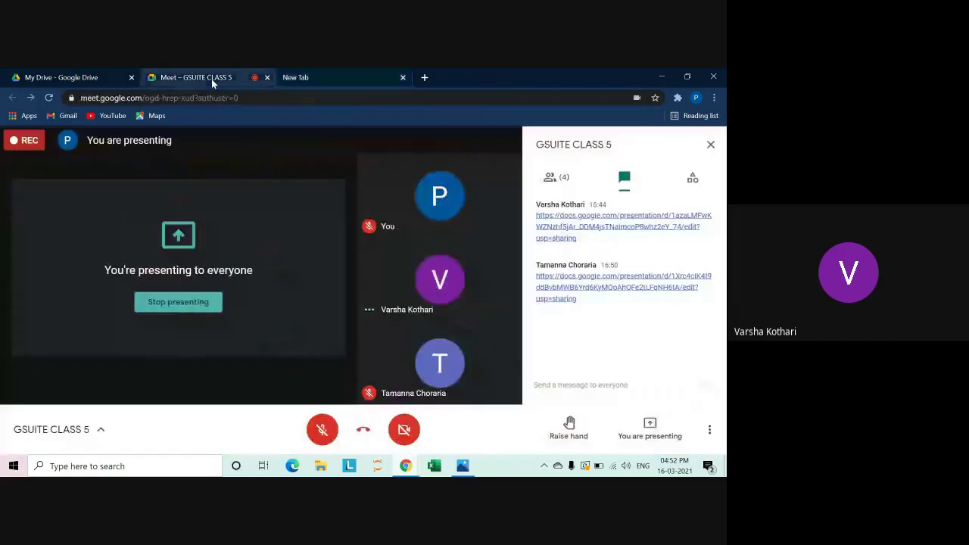
pyautogui.click(321, 423)
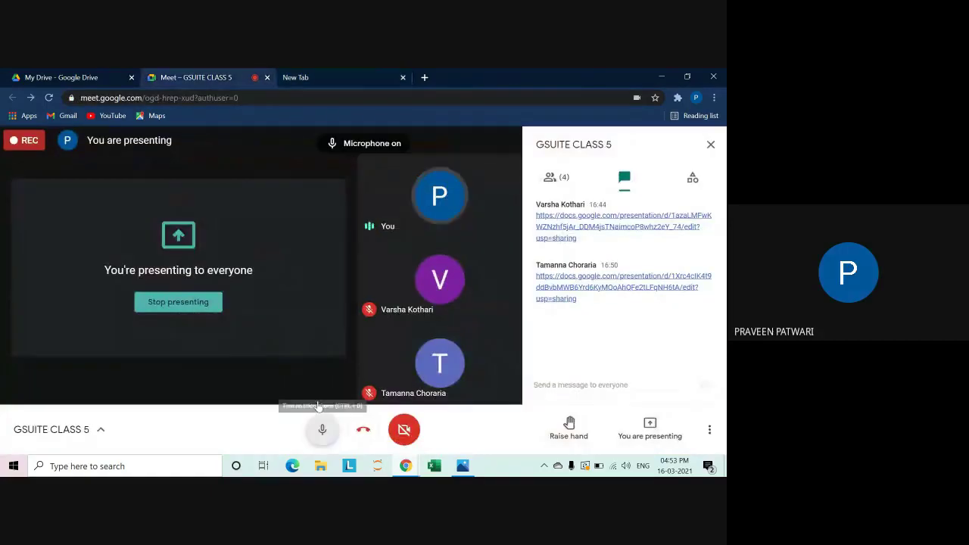
pyautogui.click(331, 80)
pyautogui.click(678, 145)
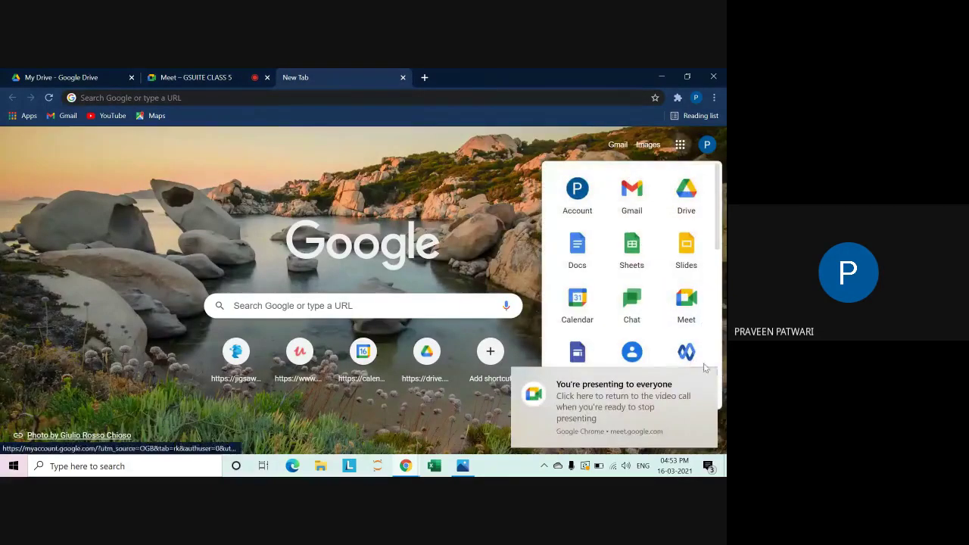
pyautogui.click(679, 145)
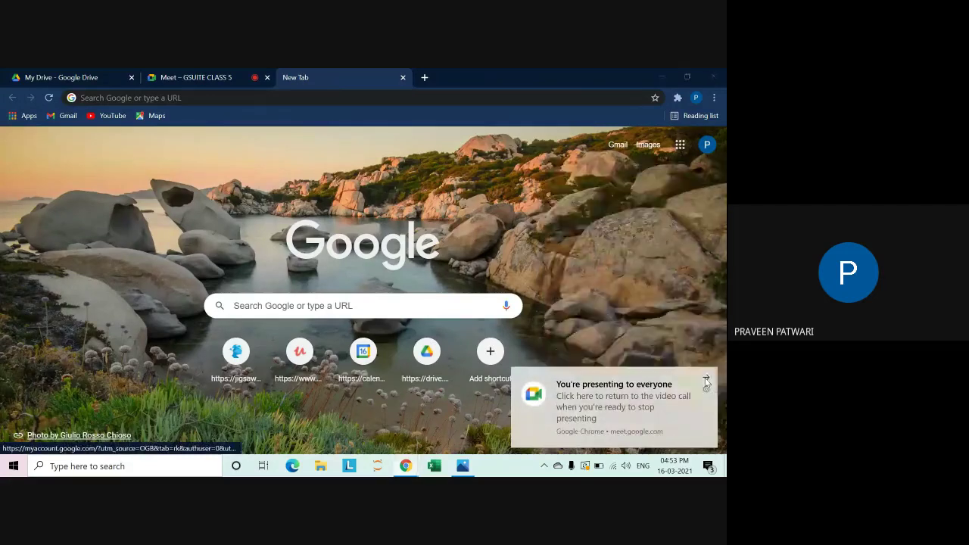
pyautogui.click(680, 145)
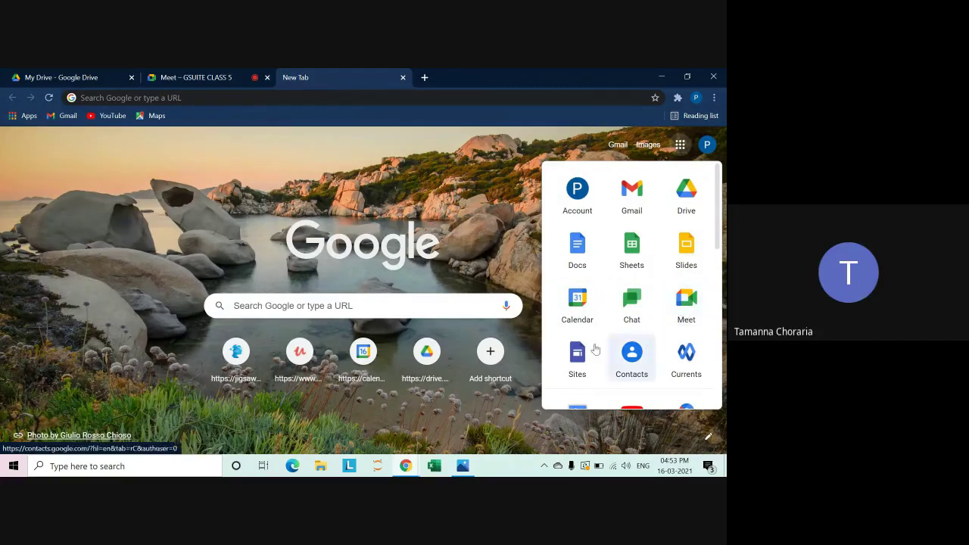
pyautogui.moveTo(718, 240); pyautogui.dragTo(718, 335)
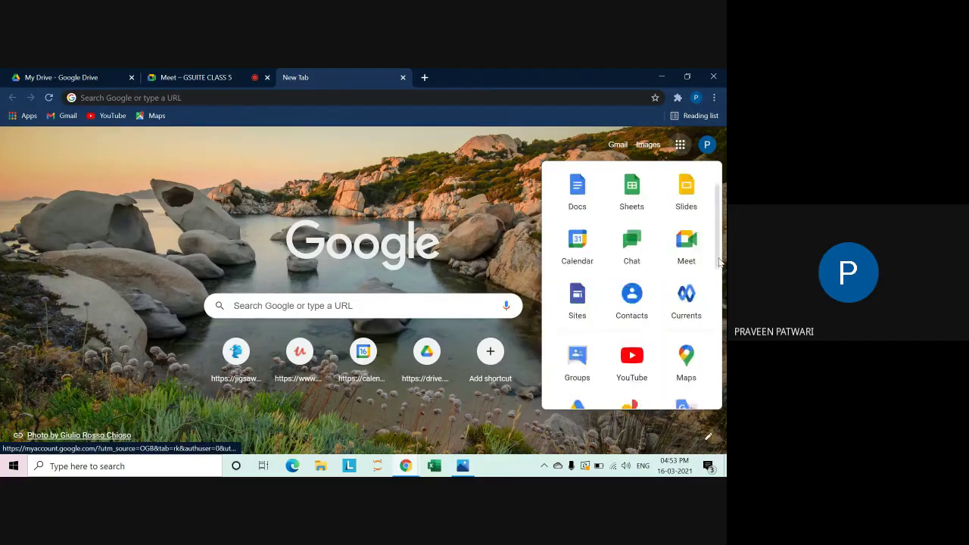
pyautogui.scroll(-1, 631, 288)
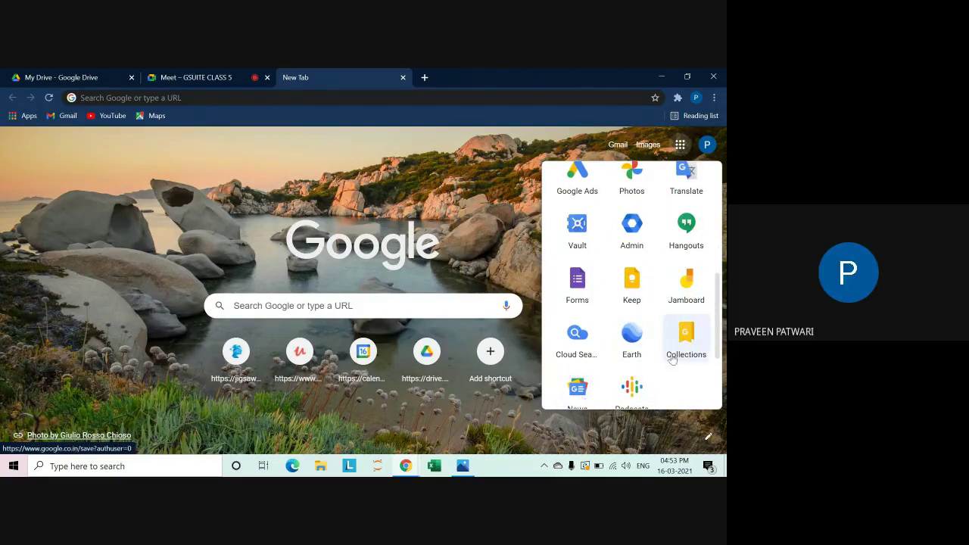
pyautogui.moveTo(719, 349); pyautogui.dragTo(716, 388)
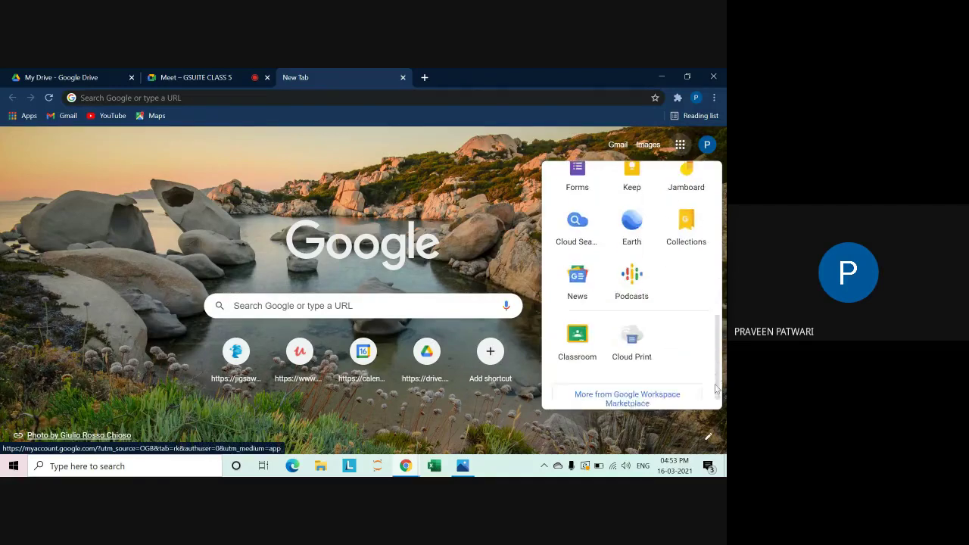
pyautogui.click(584, 346)
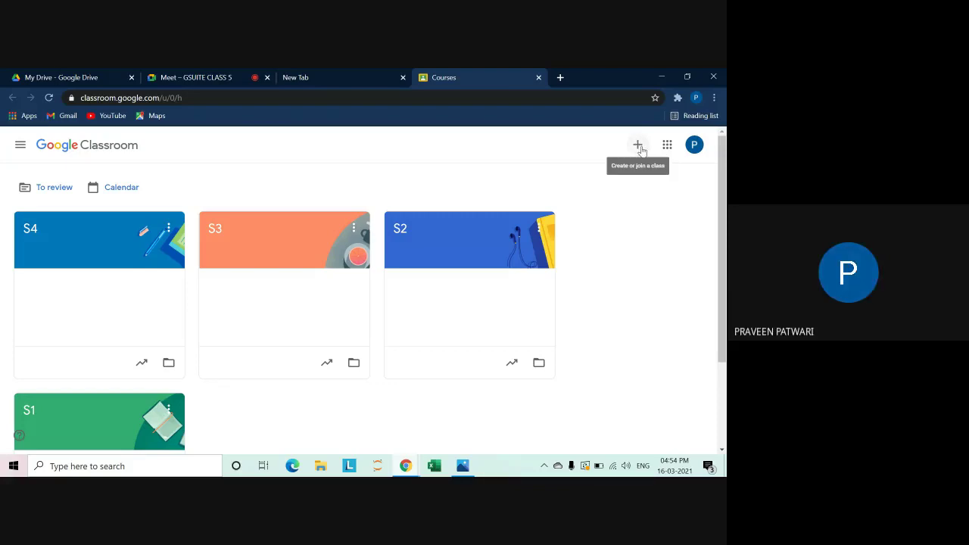
# Look at the Join/Create class options on Classroom's home page and dismiss them
pyautogui.click(635, 143)
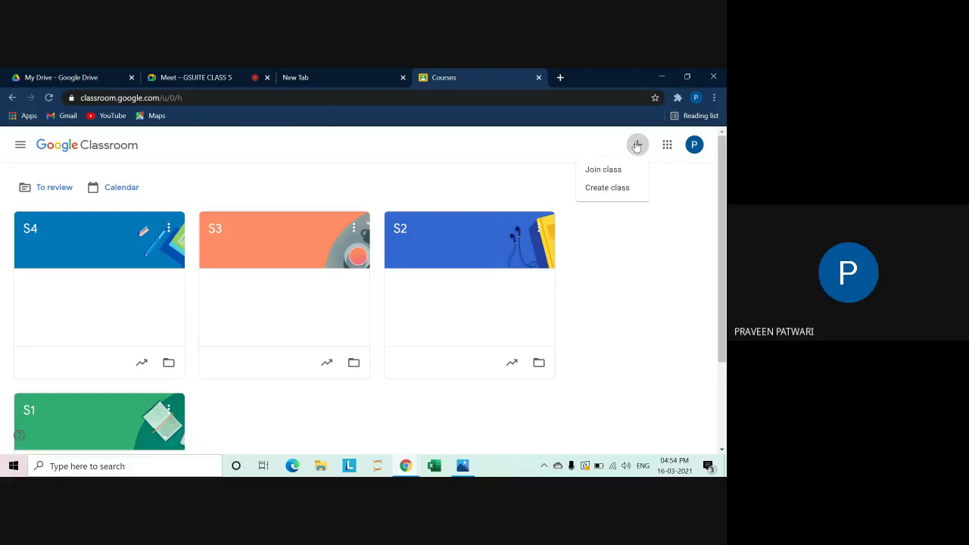
pyautogui.click(615, 233)
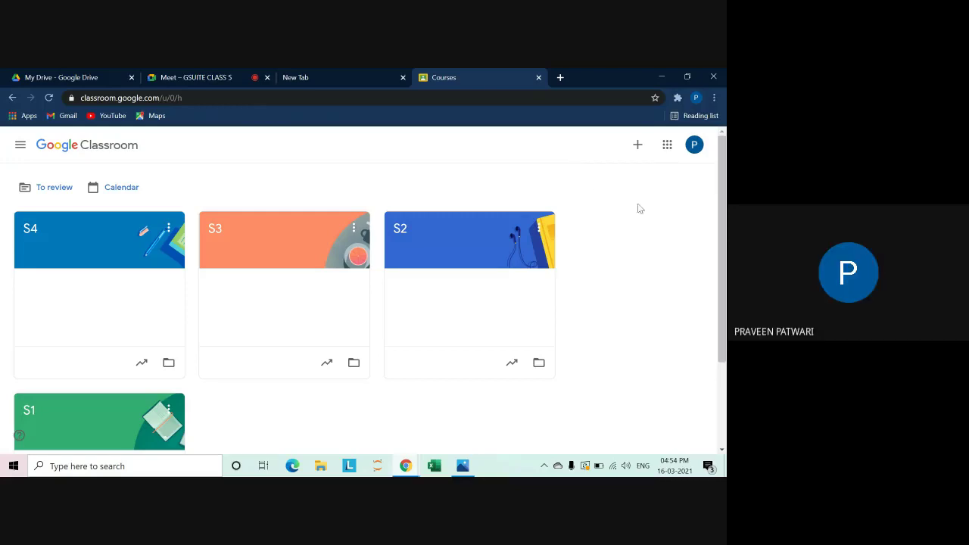
# In a new tab, search 'edudire' and open the Google Edu Directory site
pyautogui.click(560, 79)
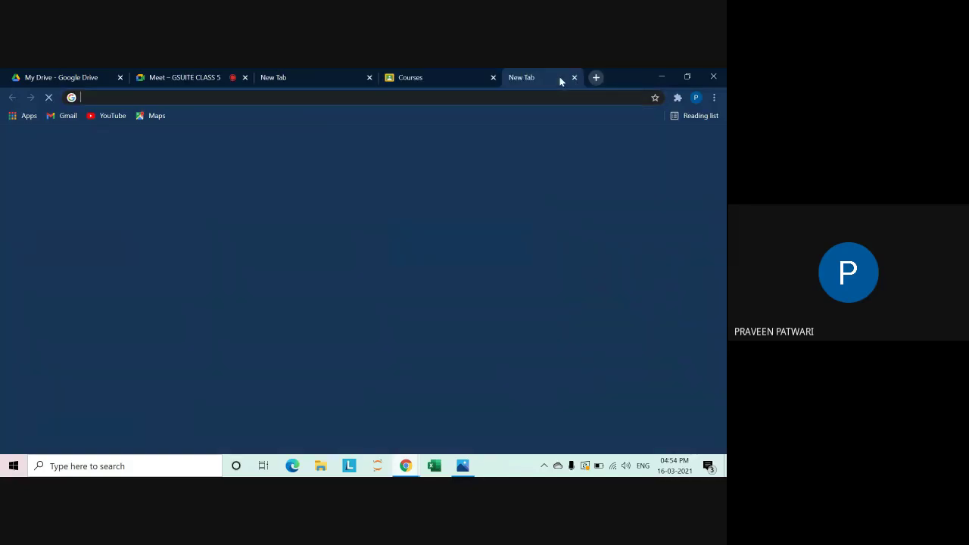
pyautogui.write('edu')
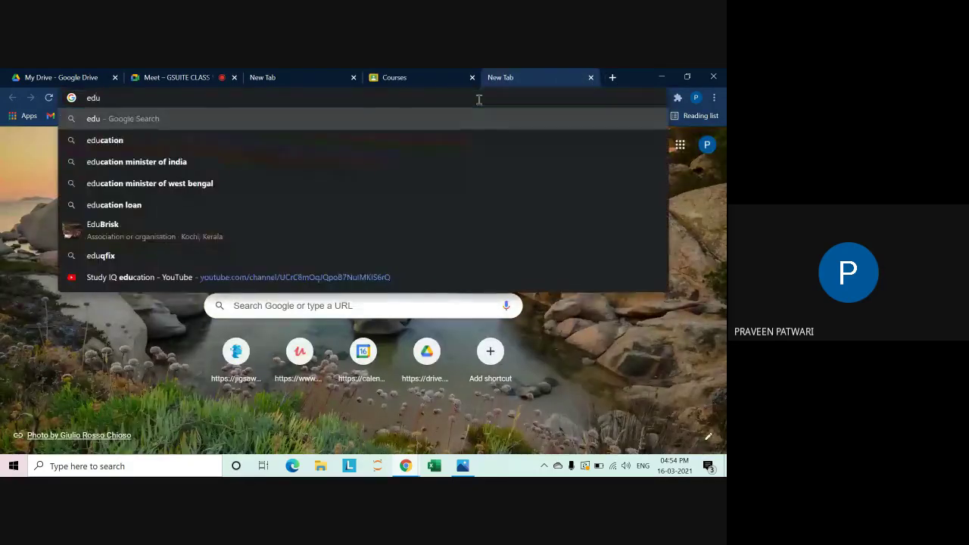
pyautogui.write('dire')
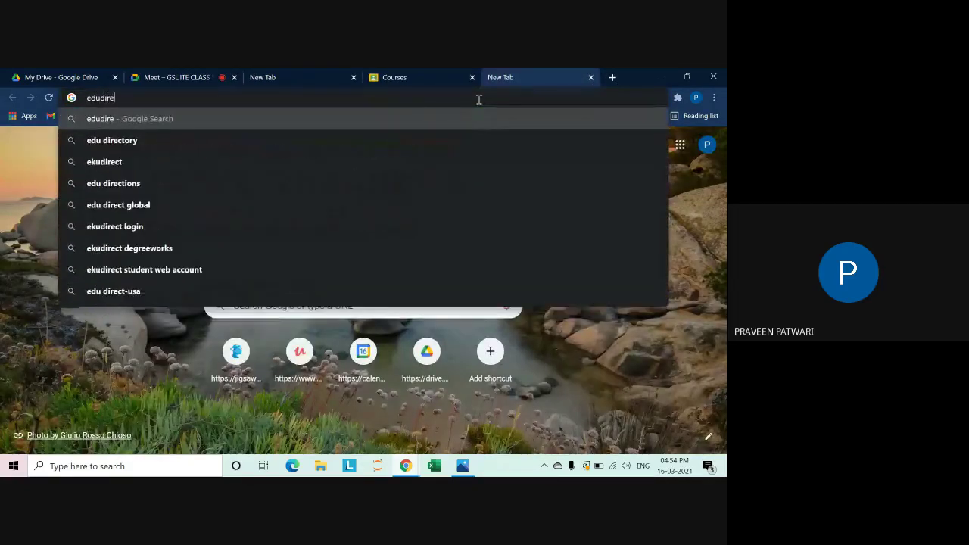
pyautogui.click(256, 143)
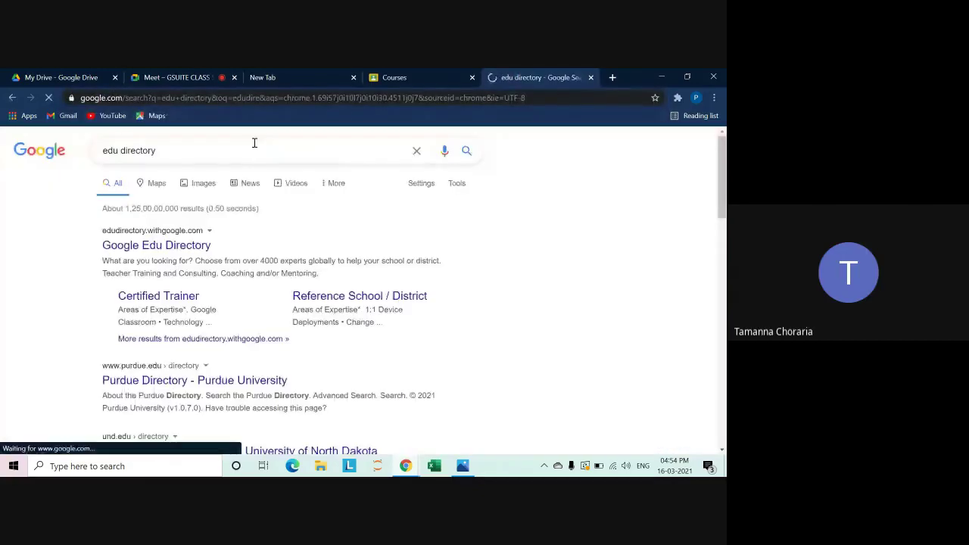
pyautogui.click(194, 247)
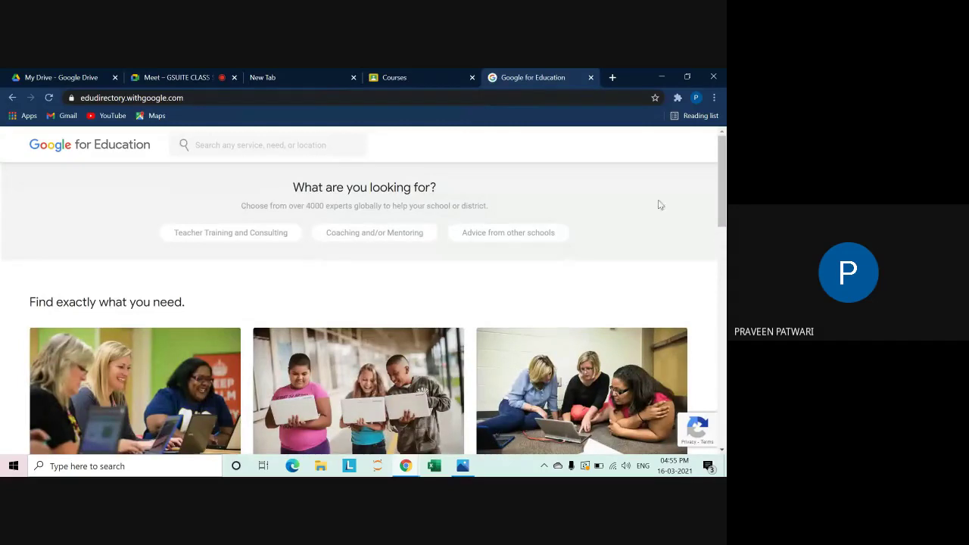
# Search the directory for education experts located in 'india'
pyautogui.moveTo(721, 200); pyautogui.dragTo(721, 403)
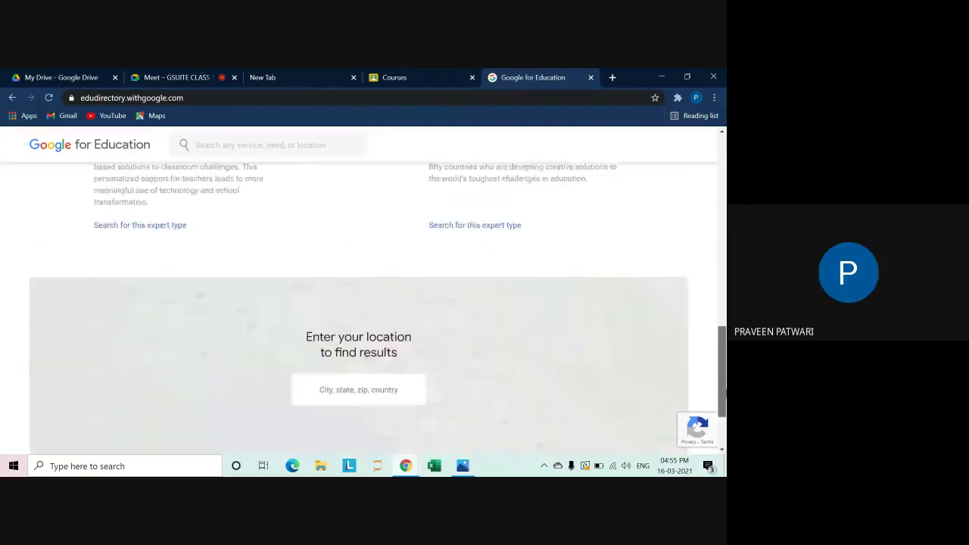
pyautogui.click(384, 348)
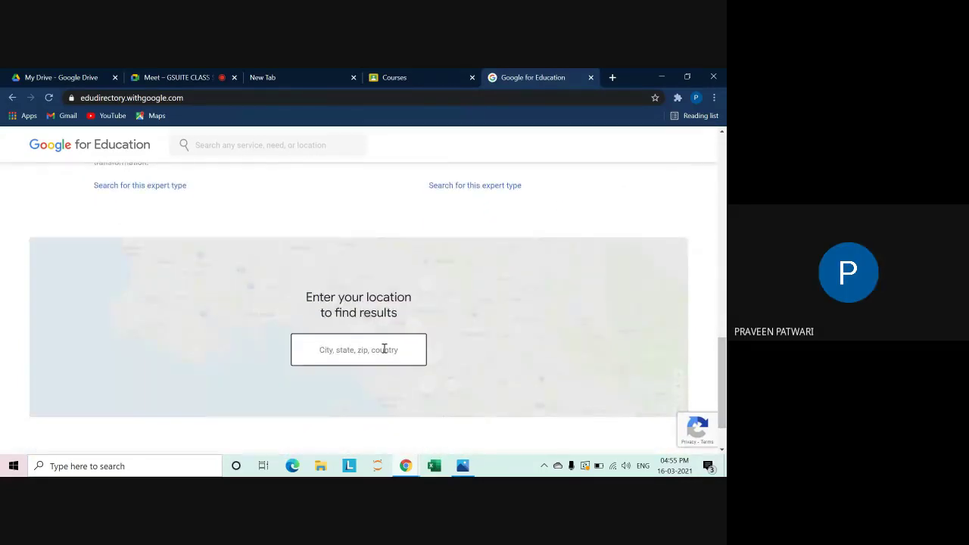
pyautogui.write('india')
pyautogui.press('Return')
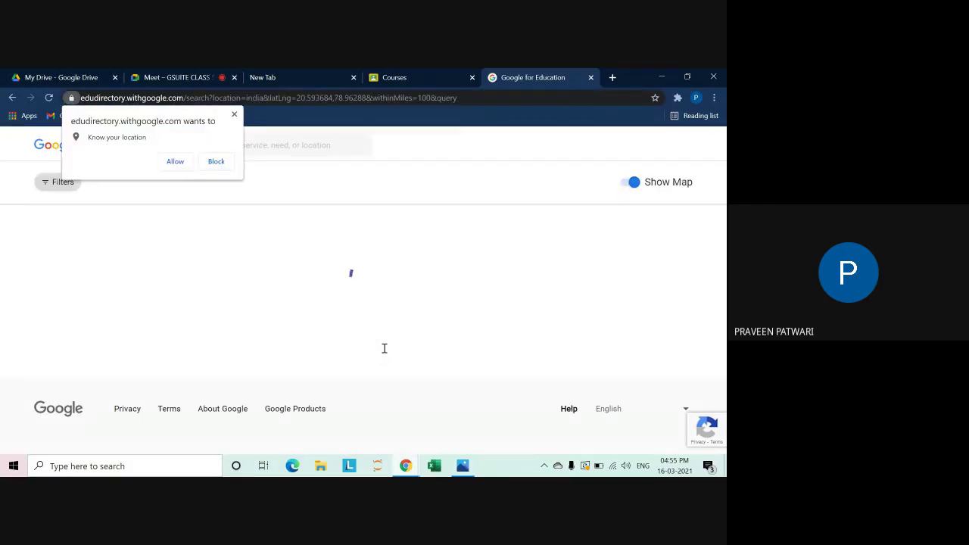
pyautogui.click(177, 164)
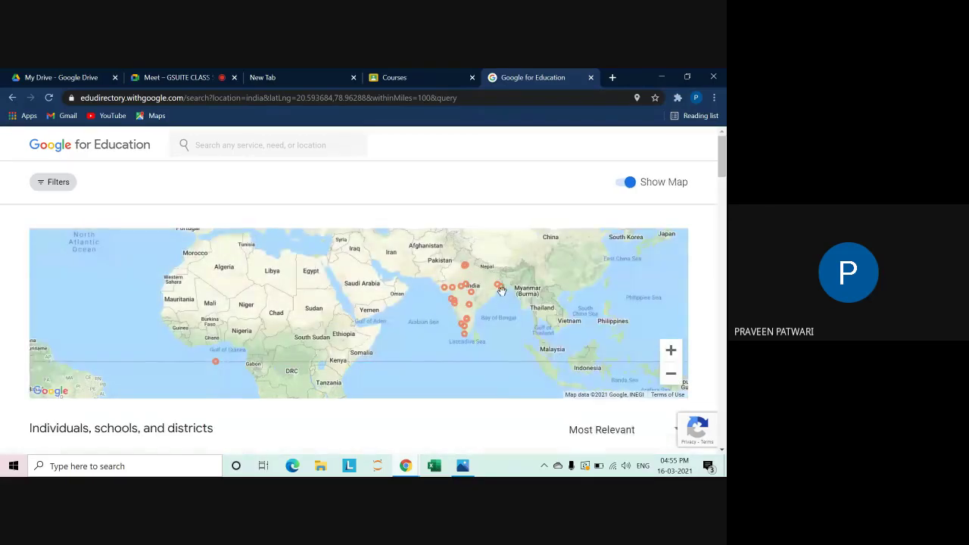
pyautogui.moveTo(501, 290); pyautogui.dragTo(502, 317)
pyautogui.click(499, 314)
pyautogui.click(500, 313)
pyautogui.click(502, 319)
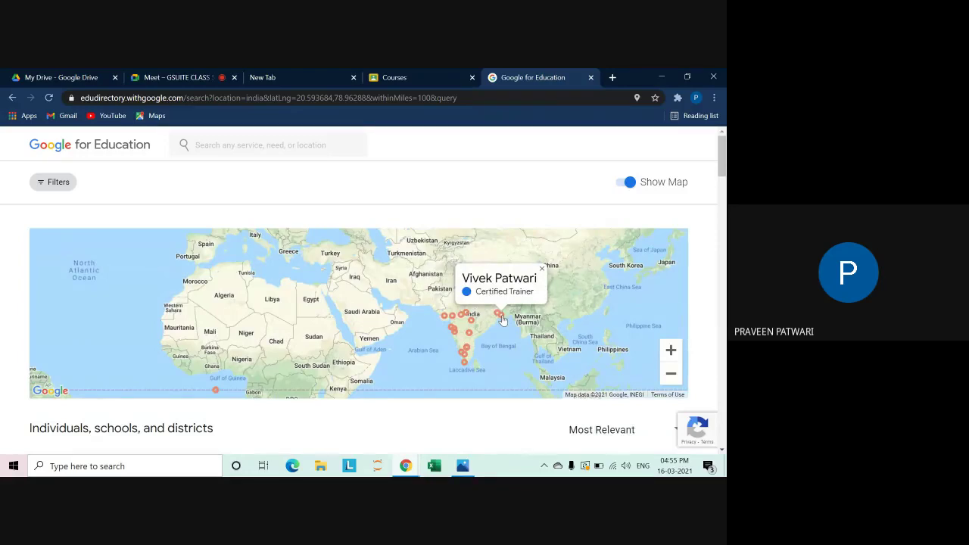
pyautogui.click(507, 291)
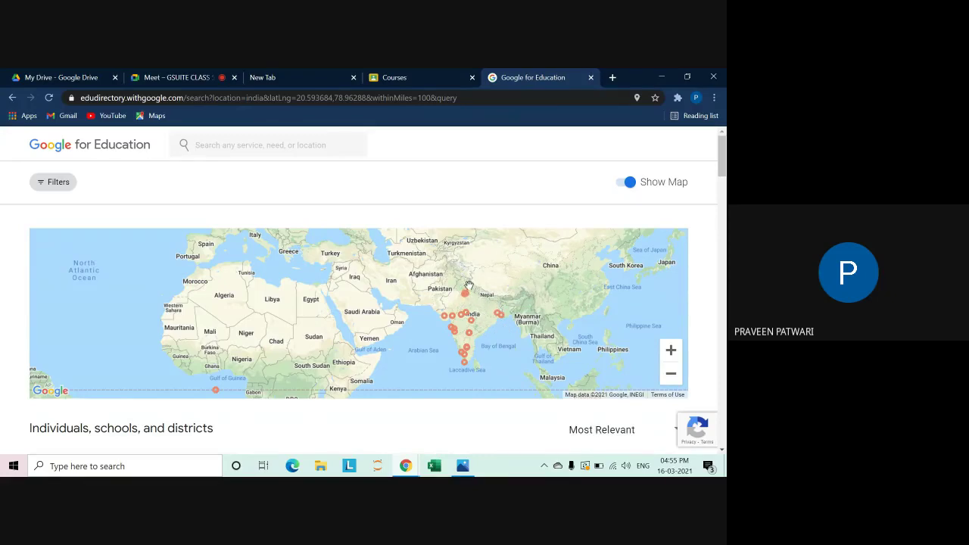
pyautogui.click(471, 312)
pyautogui.click(502, 320)
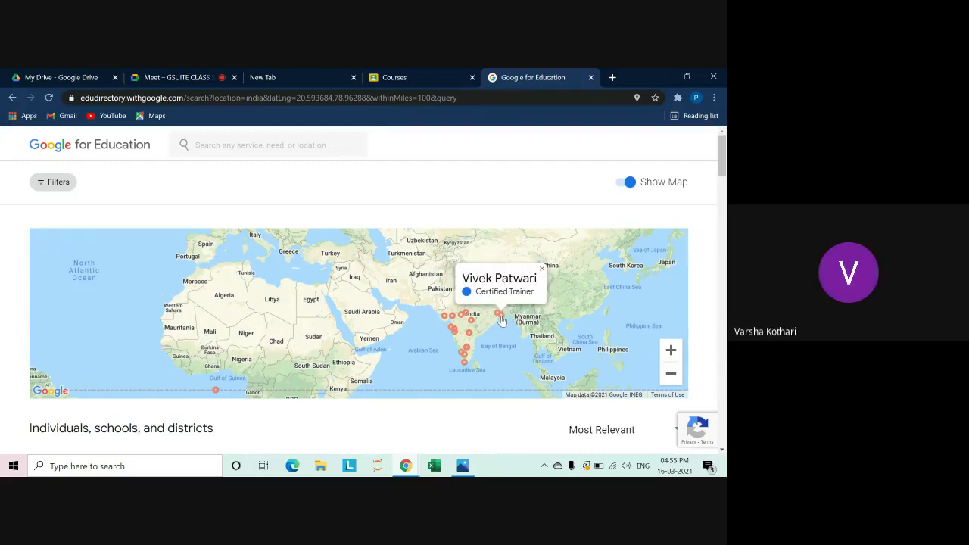
pyautogui.click(501, 320)
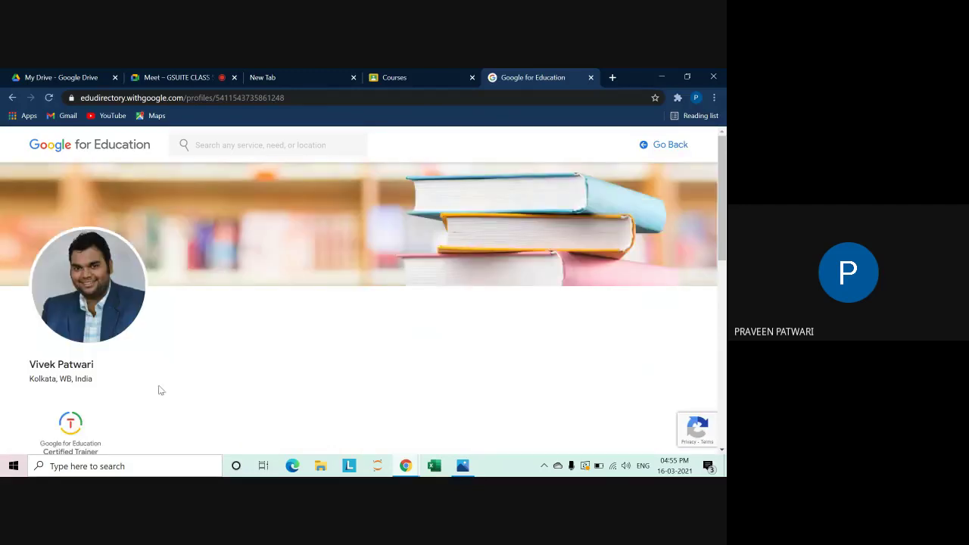
pyautogui.moveTo(723, 254)
pyautogui.mouseDown()
pyautogui.moveTo(720, 420)
pyautogui.moveTo(715, 233)
pyautogui.mouseUp()
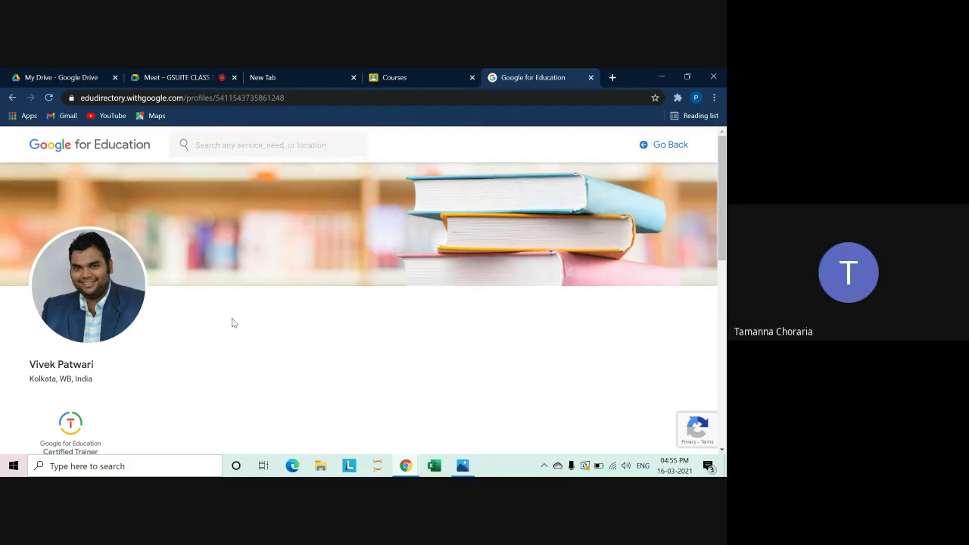
pyautogui.scroll(-3, 722, 227)
pyautogui.moveTo(722, 291)
pyautogui.mouseDown()
pyautogui.moveTo(724, 365)
pyautogui.moveTo(722, 266)
pyautogui.moveTo(723, 277)
pyautogui.mouseUp()
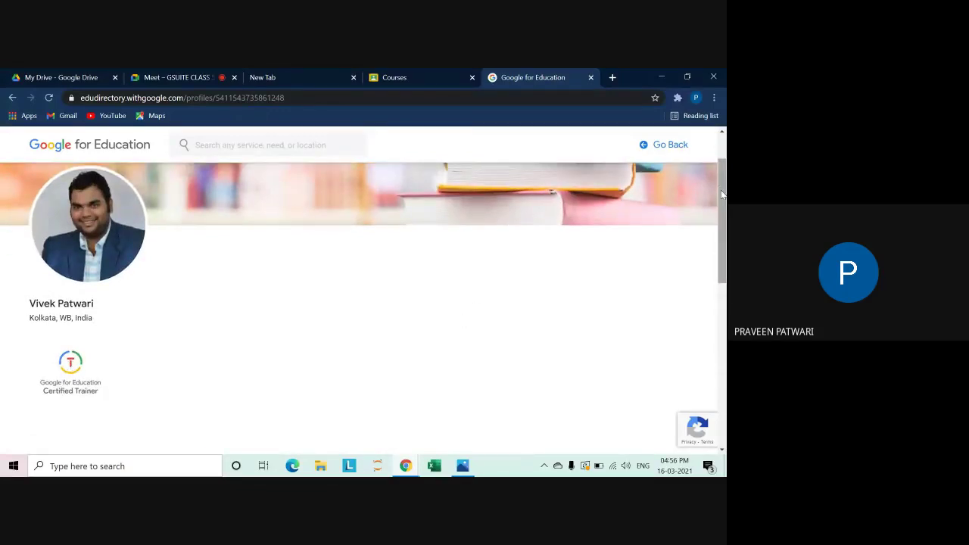
pyautogui.moveTo(724, 187); pyautogui.dragTo(723, 164)
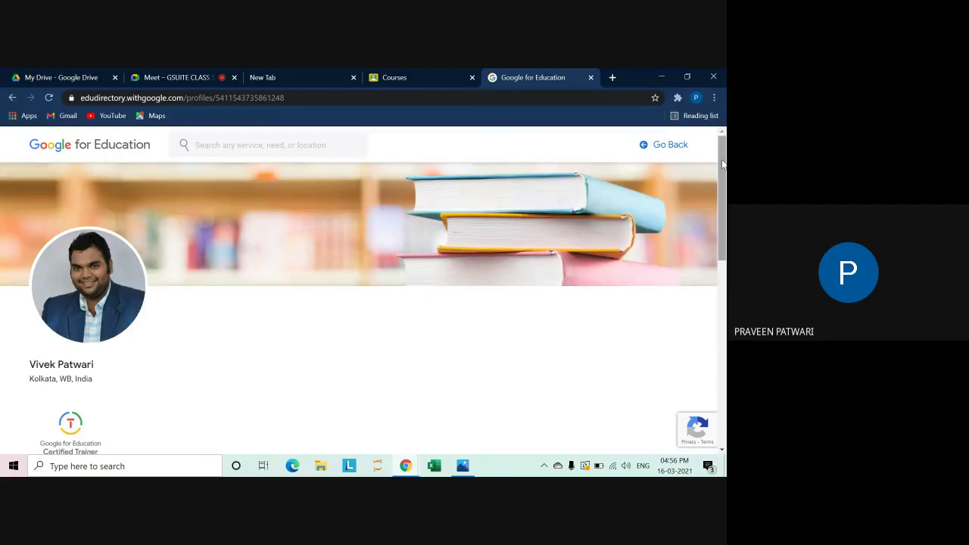
# Close the Google for Education directory tab to return to Classroom's Courses
pyautogui.click(590, 77)
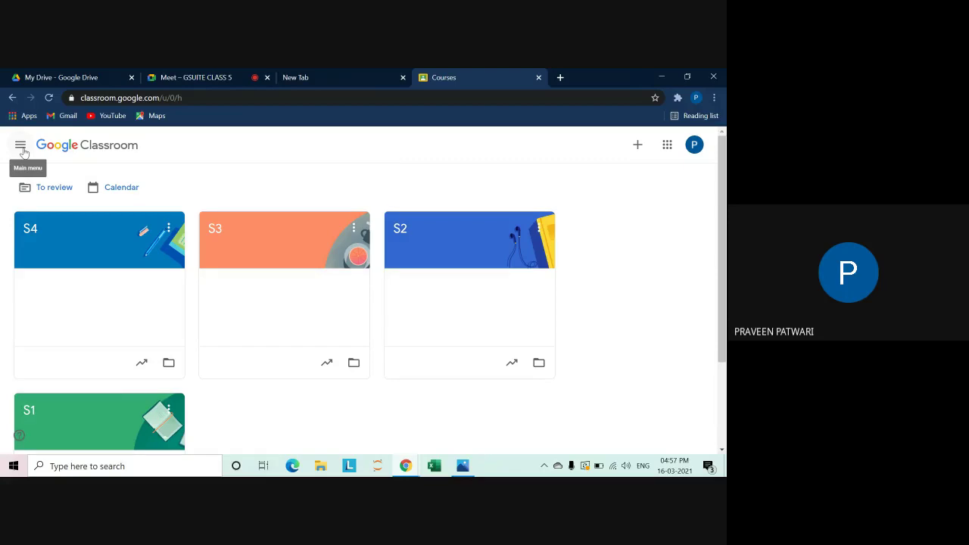
# Check the Archived classes list, then return to the Classes page
pyautogui.click(21, 147)
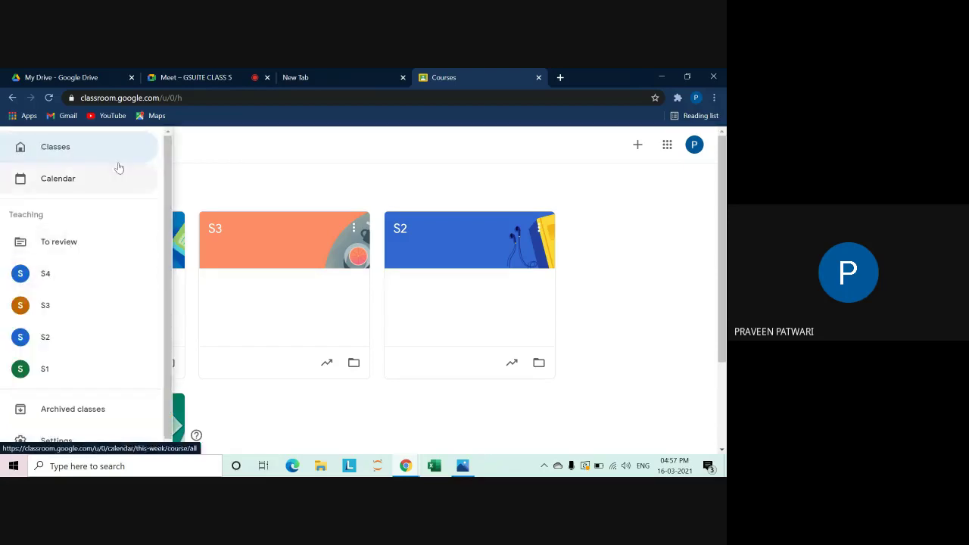
pyautogui.click(233, 158)
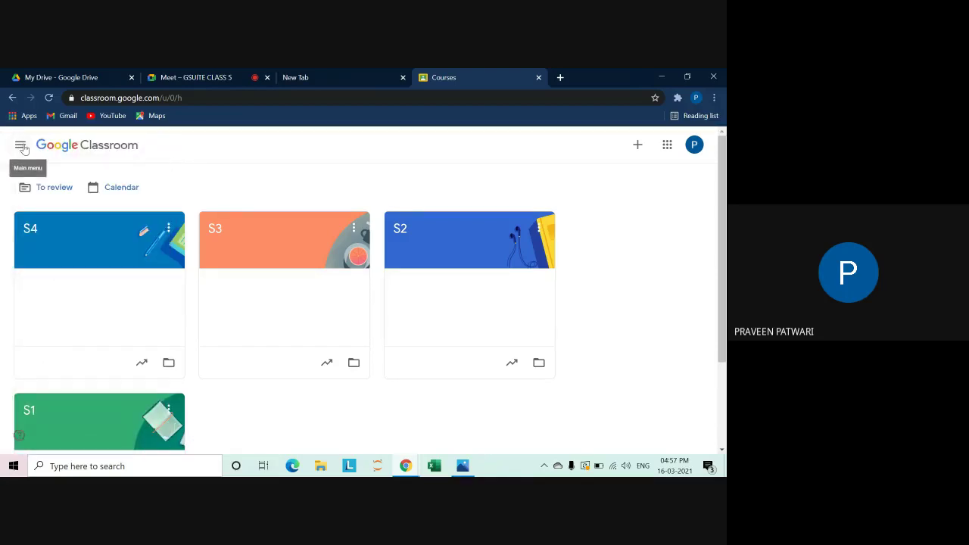
pyautogui.click(21, 146)
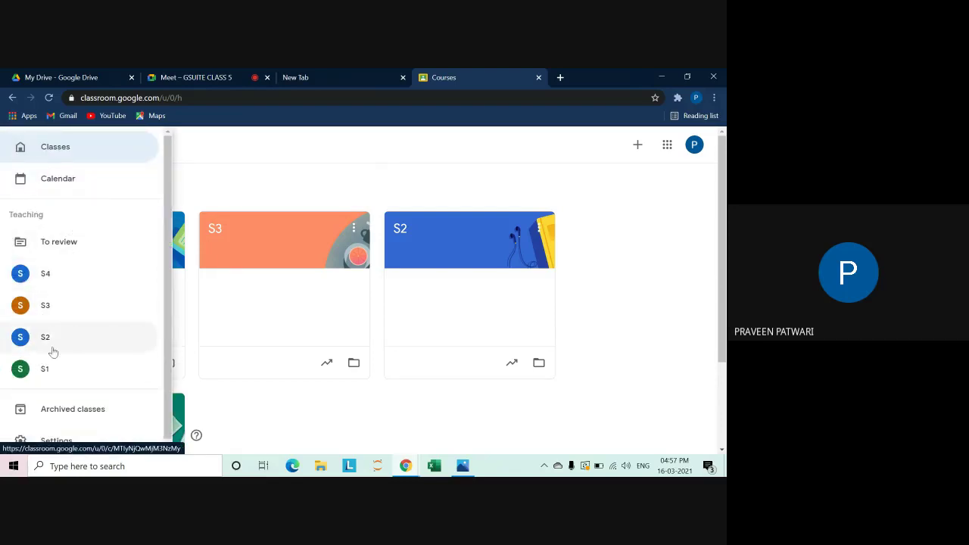
pyautogui.click(56, 410)
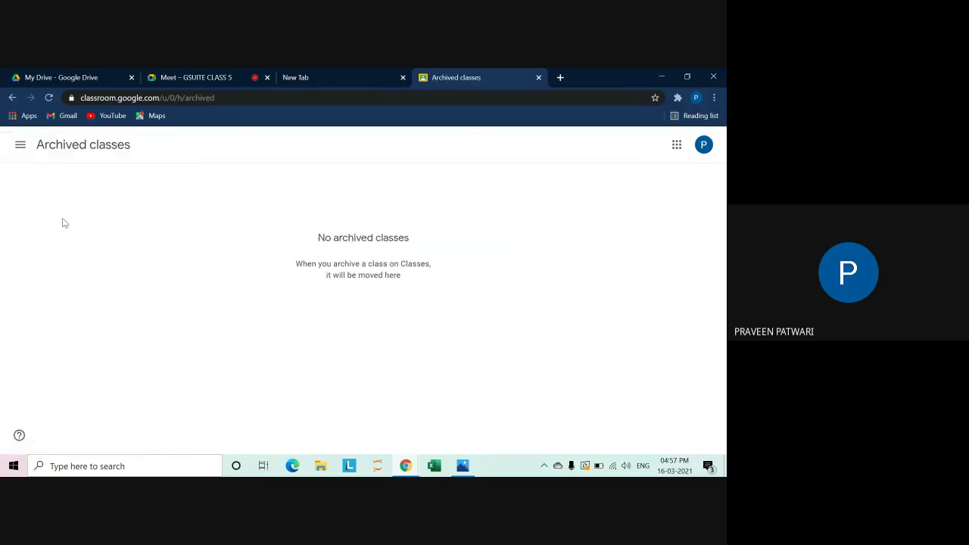
pyautogui.click(20, 146)
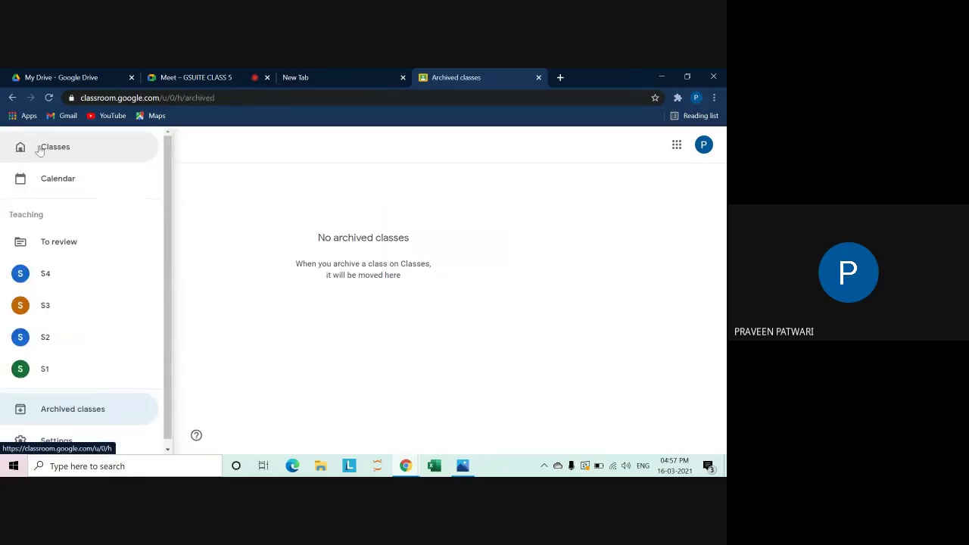
pyautogui.click(39, 147)
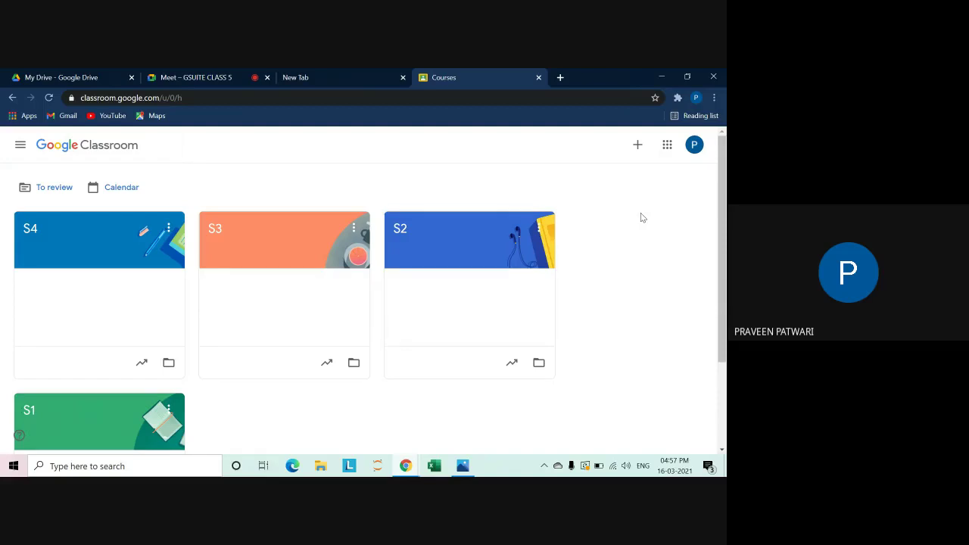
# Start a new class and name it 'G SUITE BATCH 1'
pyautogui.click(638, 145)
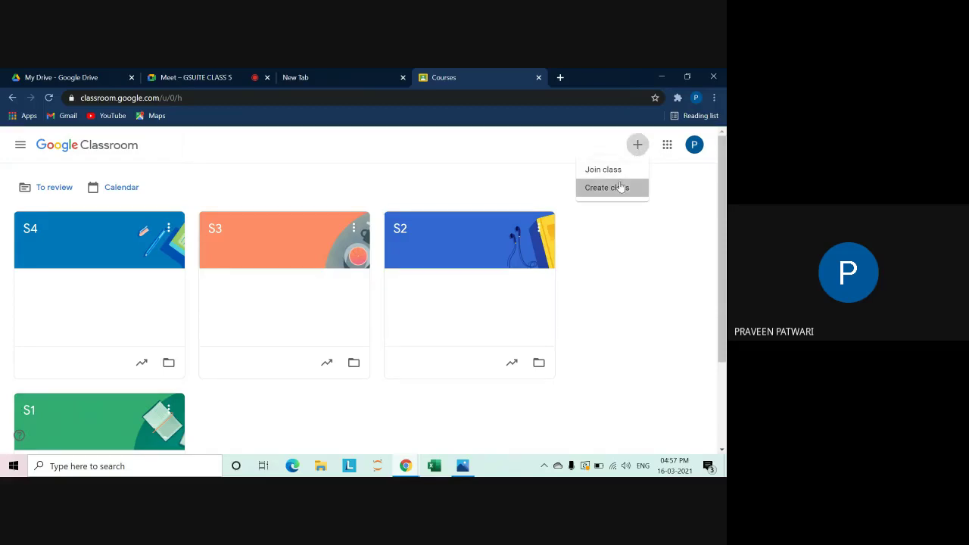
pyautogui.click(620, 186)
pyautogui.click(394, 220)
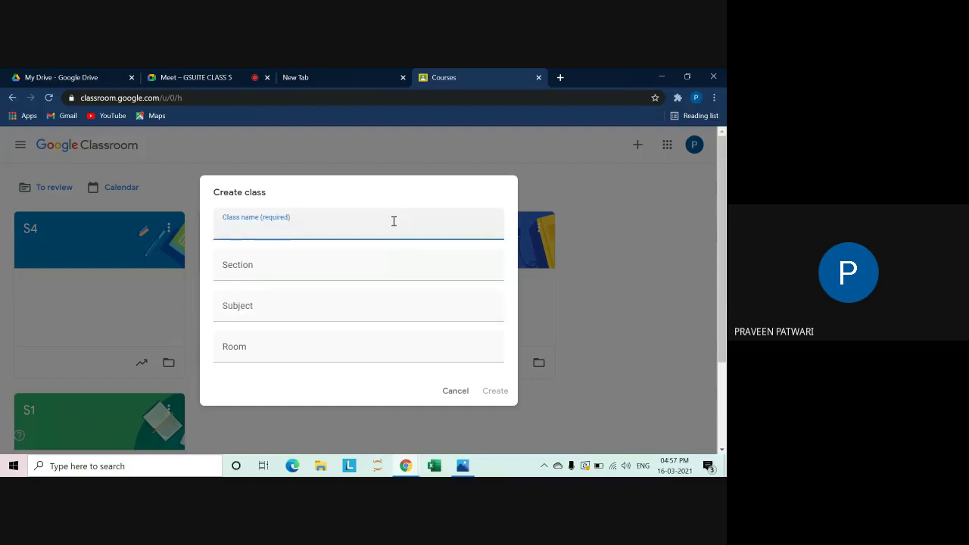
pyautogui.write('G')
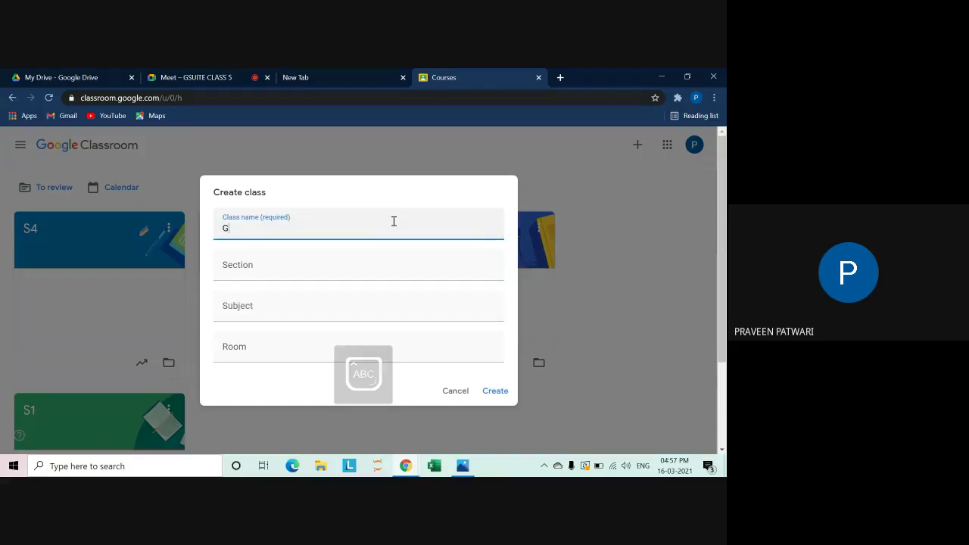
pyautogui.write(' A')
pyautogui.press('BackSpace')
pyautogui.write('SU')
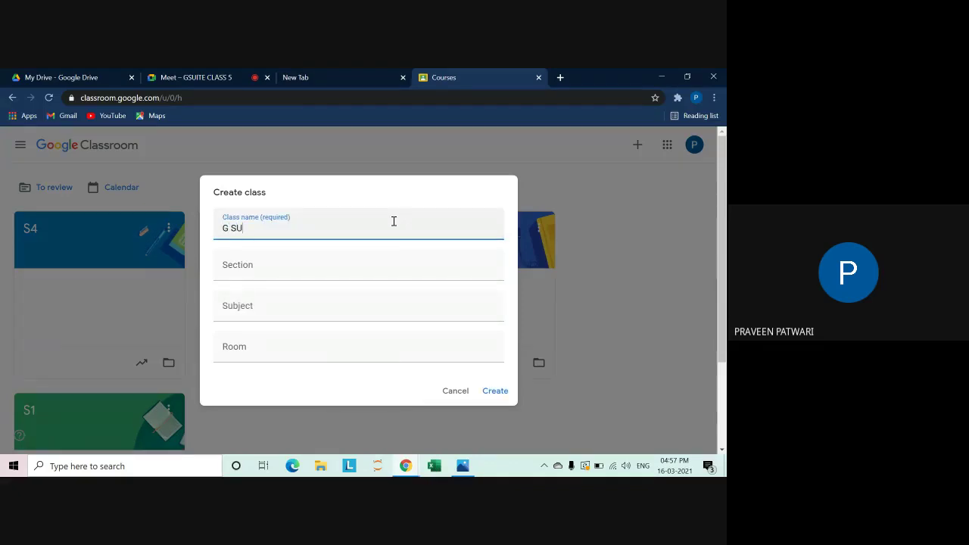
pyautogui.write('ITE BA')
pyautogui.write('CTH')
pyautogui.press('BackSpace')
pyautogui.press('BackSpace')
pyautogui.press('BackSpace')
pyautogui.write('TCH')
pyautogui.write(' 1')
# Fill in section 'EVENING' and subject 'GFE APPS' in the Create class form
pyautogui.click(359, 264)
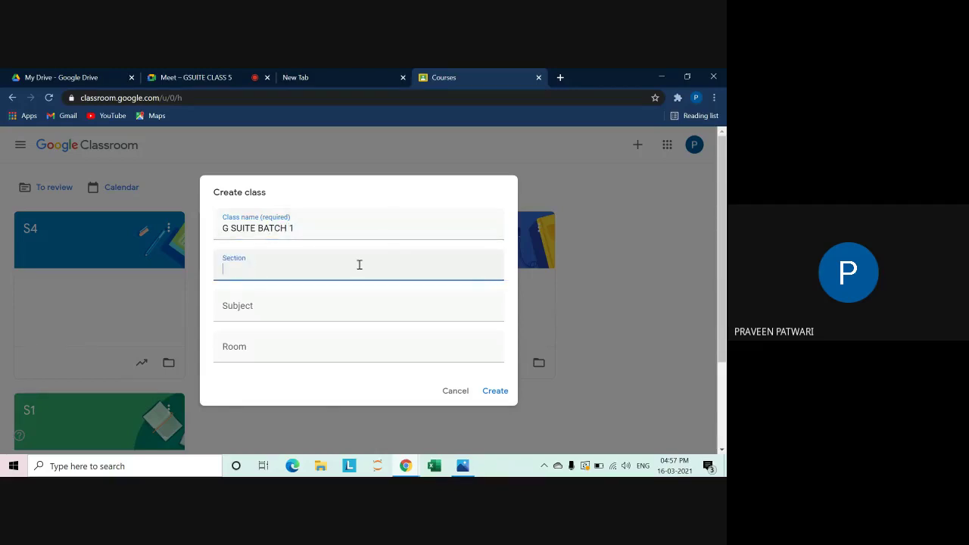
pyautogui.write('WWW')
pyautogui.press('BackSpace')
pyautogui.press('BackSpace')
pyautogui.press('BackSpace')
pyautogui.write('EVENING')
pyautogui.click(323, 309)
pyautogui.write('GFE')
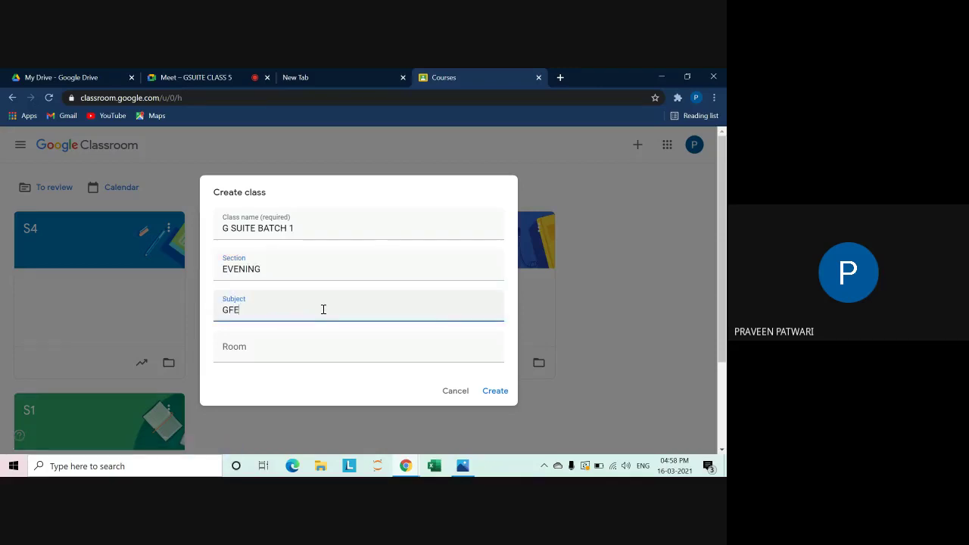
pyautogui.write(' APPS')
pyautogui.click(392, 358)
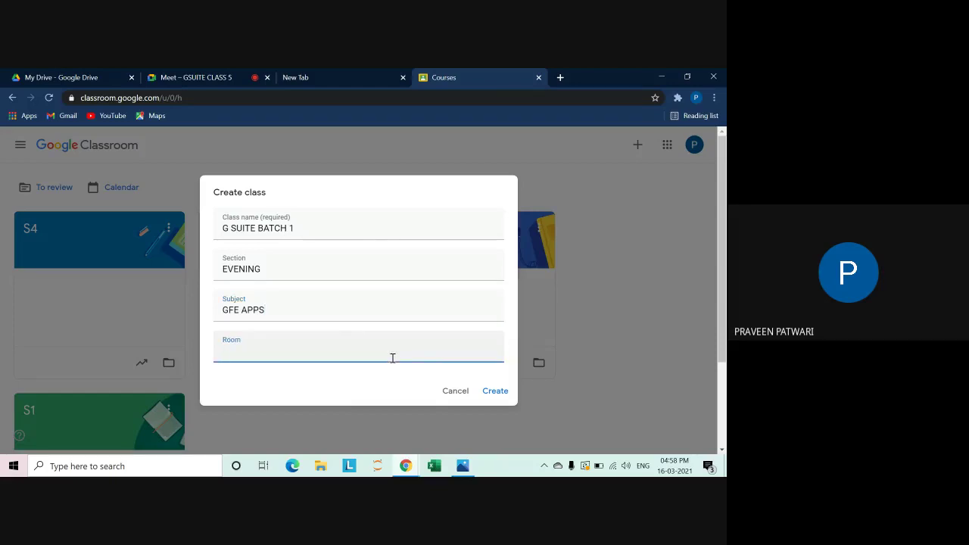
pyautogui.rightClick(392, 360)
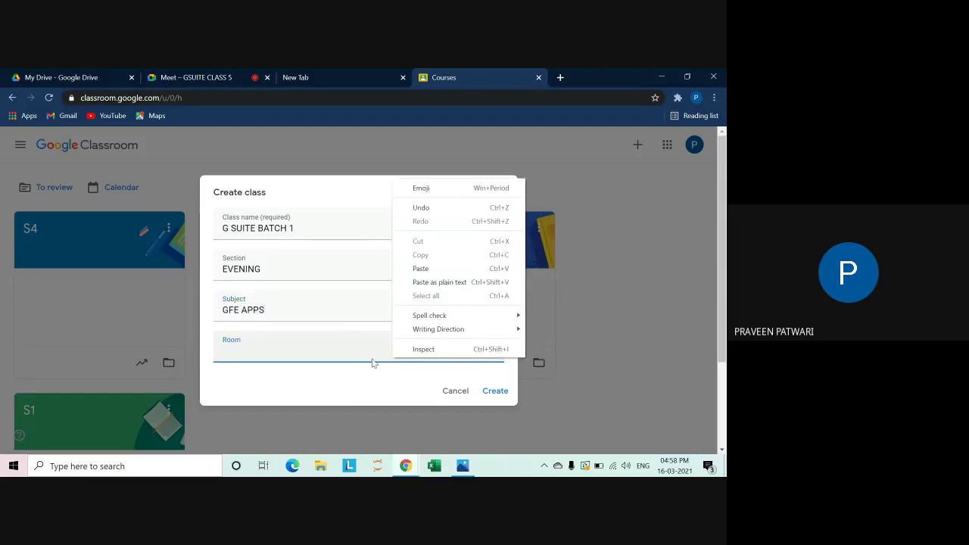
pyautogui.click(360, 354)
# Set room '1', create the class, and open G SUITE BATCH 1 from the class list
pyautogui.write('1')
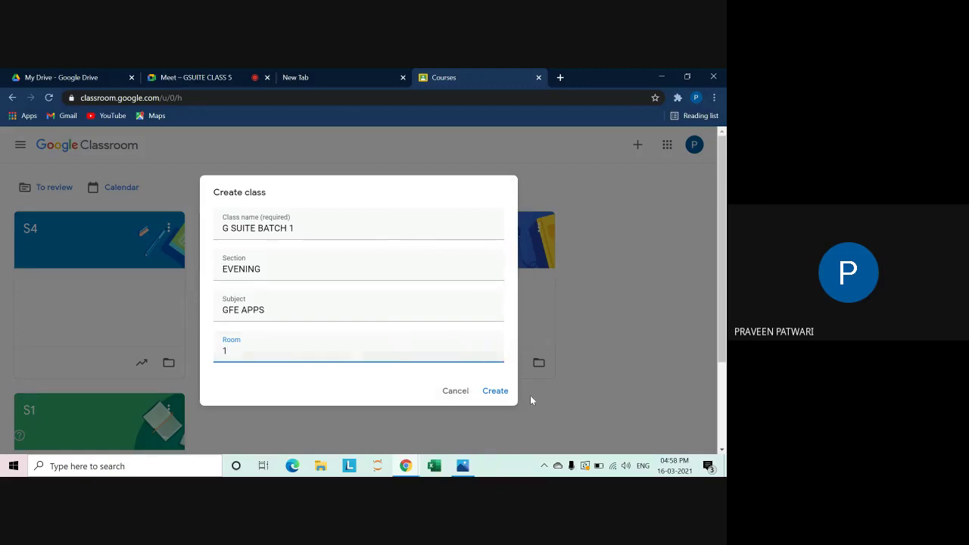
pyautogui.click(495, 391)
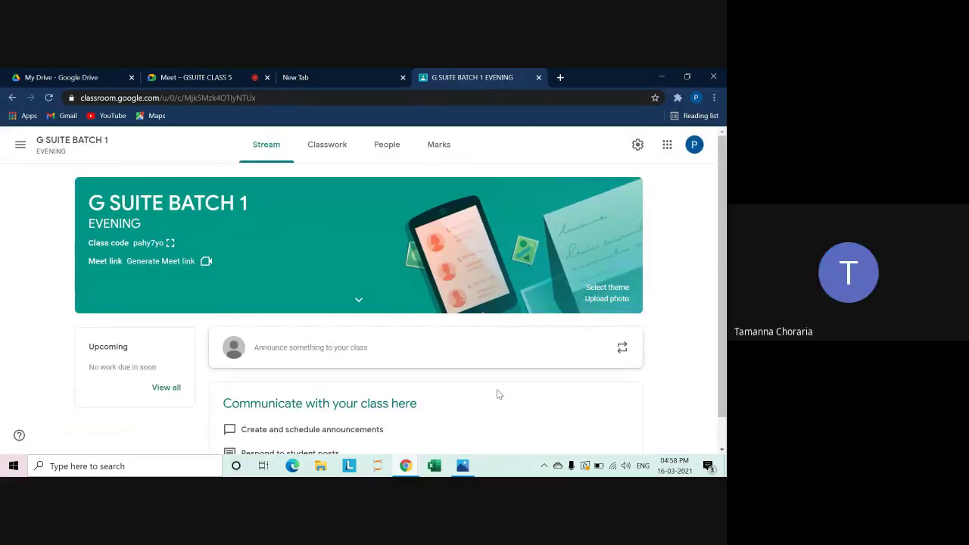
pyautogui.click(21, 145)
pyautogui.click(31, 152)
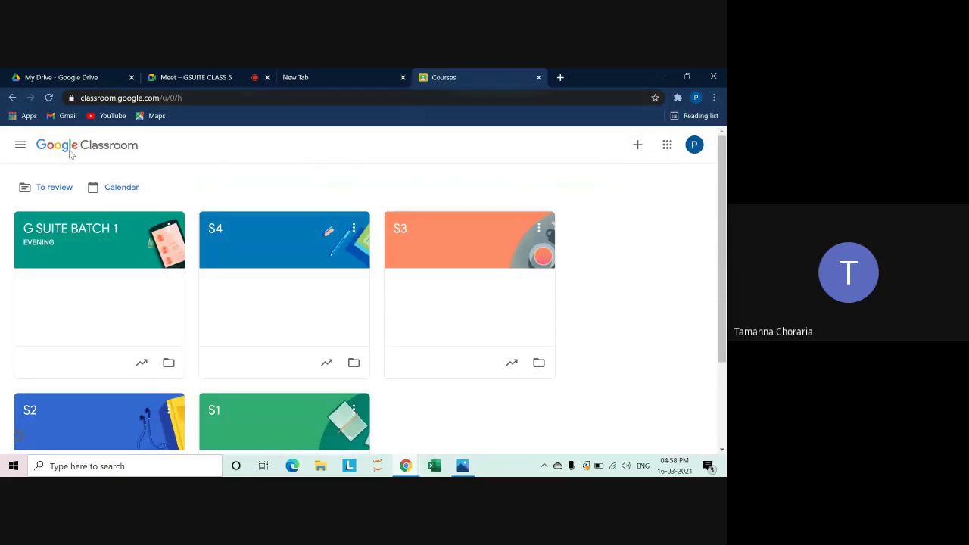
pyautogui.click(95, 247)
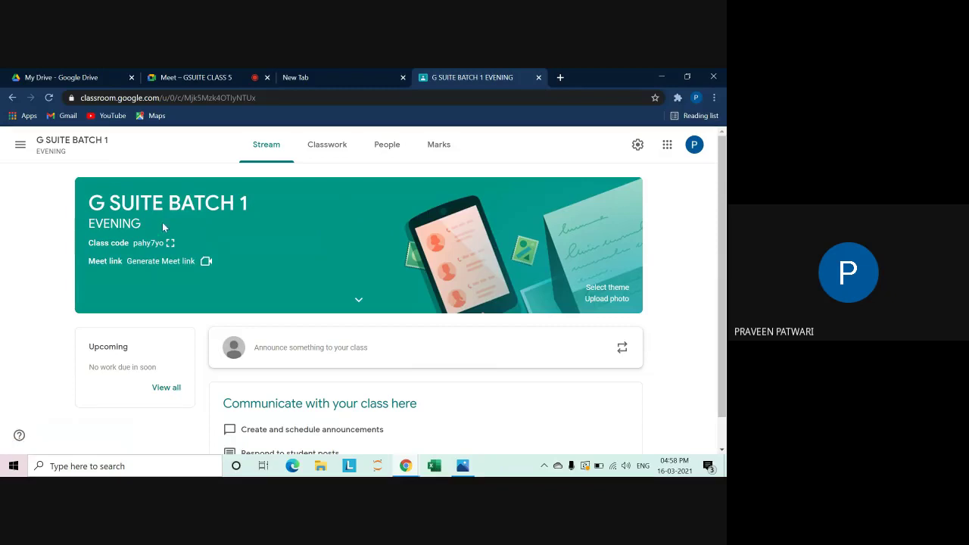
pyautogui.moveTo(135, 242); pyautogui.dragTo(166, 244)
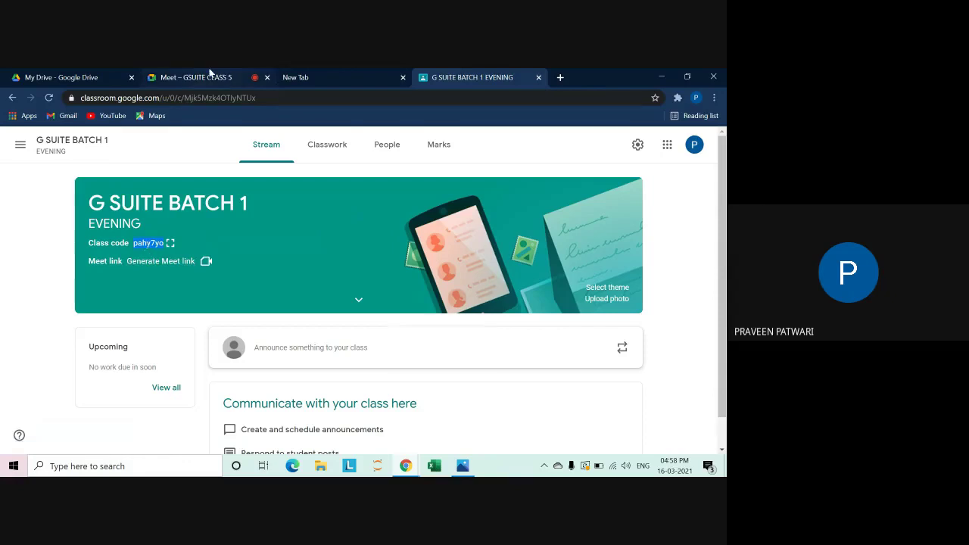
pyautogui.click(205, 76)
pyautogui.click(543, 383)
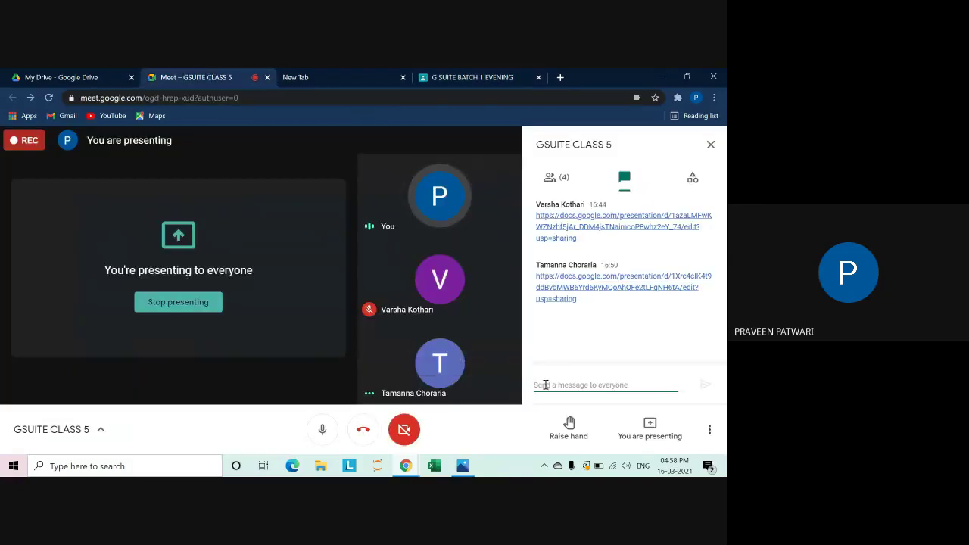
pyautogui.hotkey('ctrl', 'v')
pyautogui.press('Return')
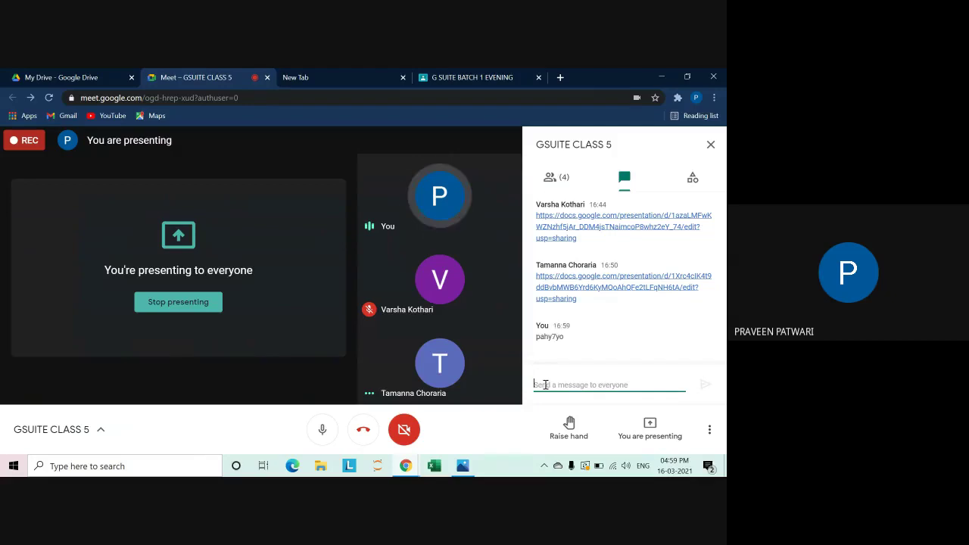
pyautogui.click(319, 74)
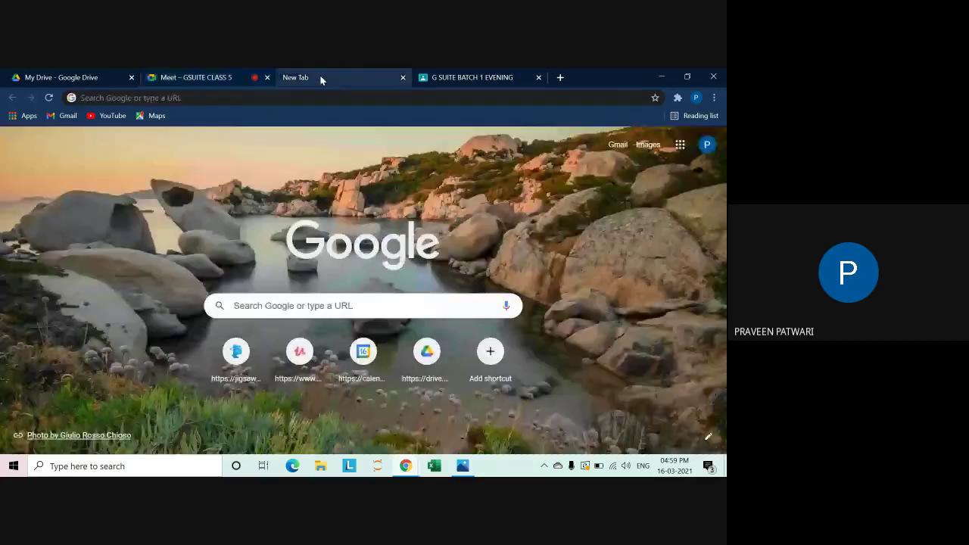
pyautogui.hotkey('ctrl', 'shift', 'Tab')
pyautogui.click(462, 77)
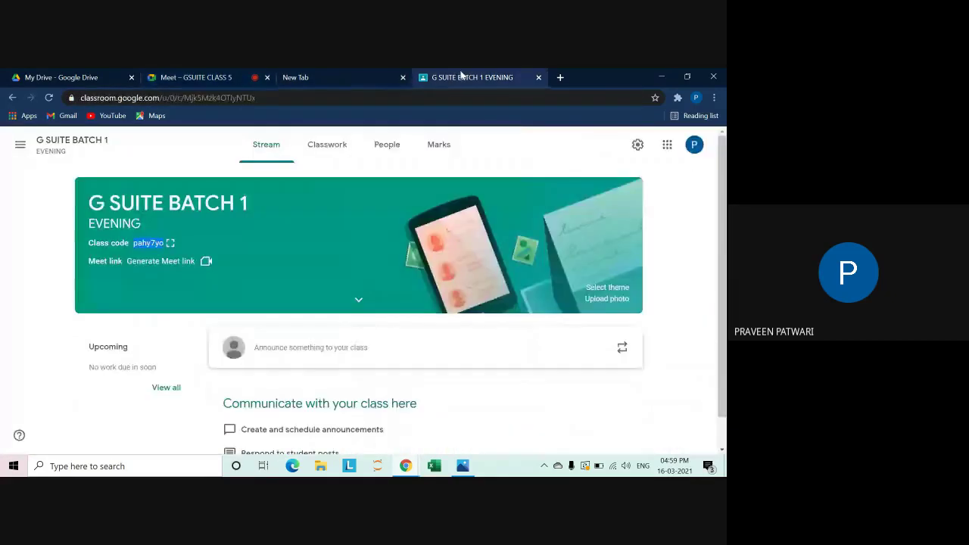
pyautogui.click(16, 146)
pyautogui.click(47, 149)
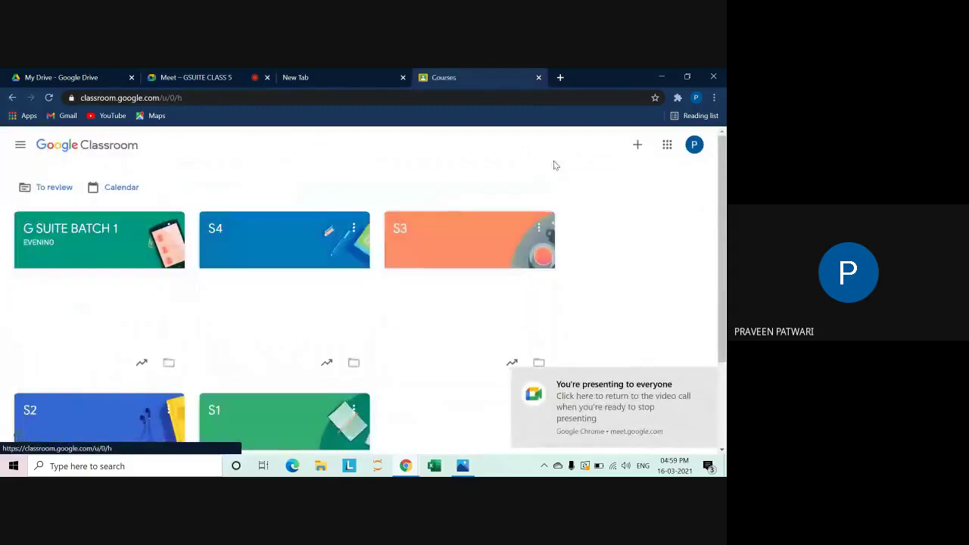
pyautogui.click(637, 144)
pyautogui.click(623, 171)
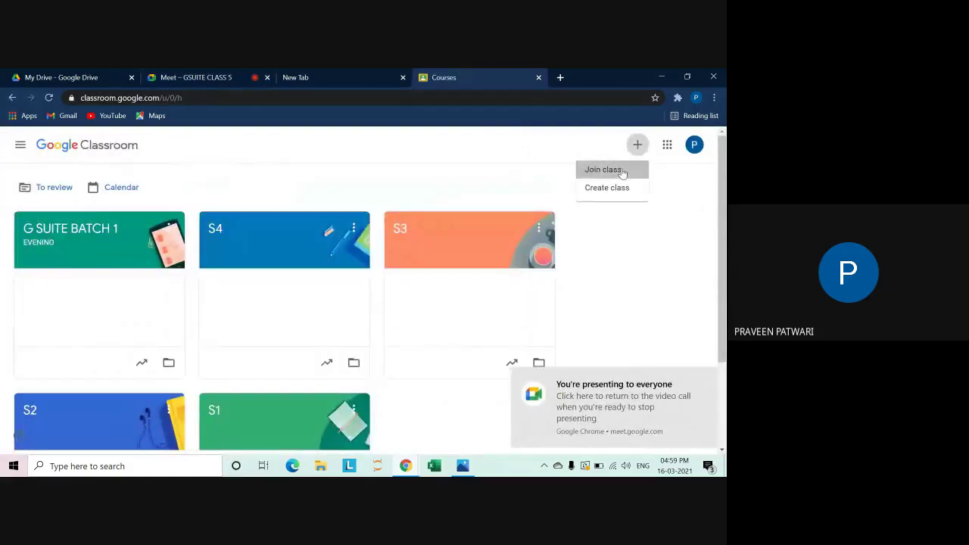
pyautogui.click(278, 309)
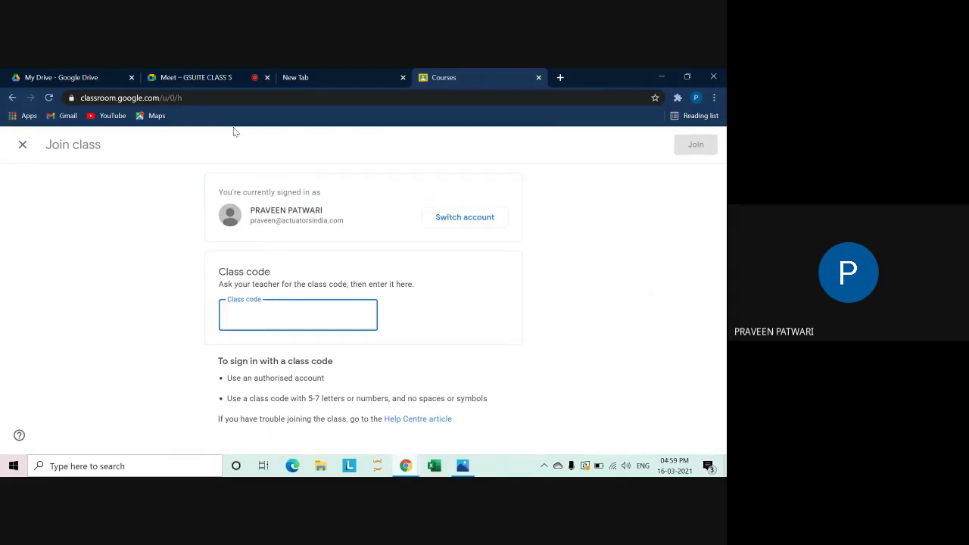
pyautogui.click(23, 146)
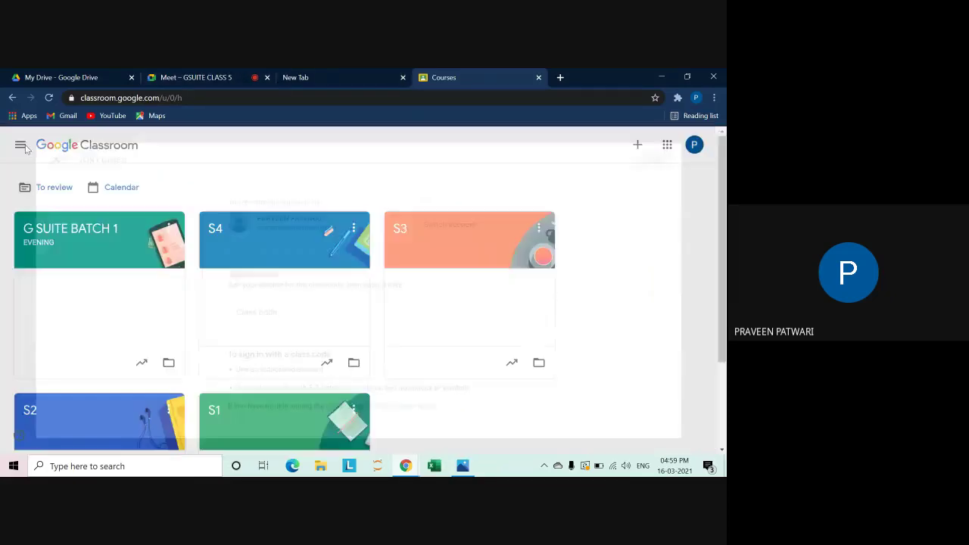
pyautogui.click(97, 238)
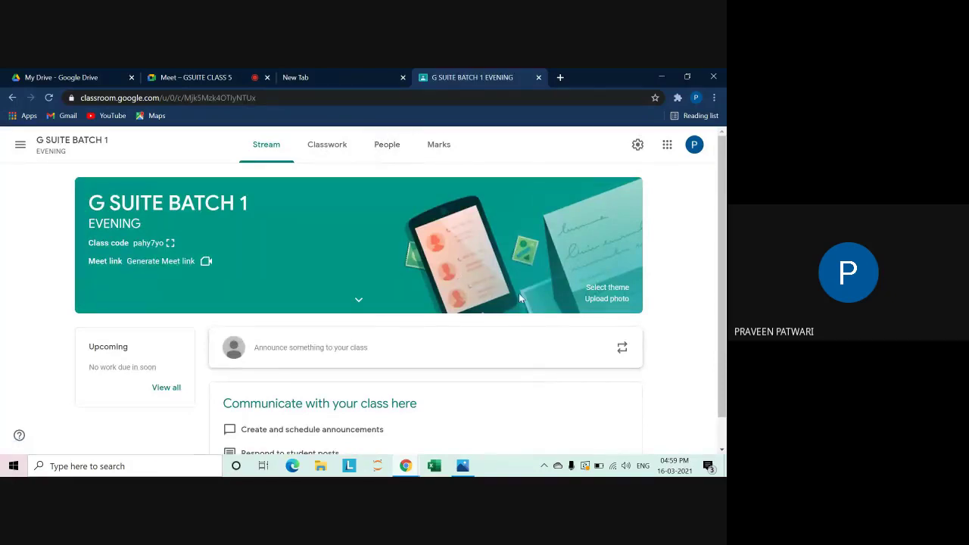
pyautogui.moveTo(719, 304); pyautogui.dragTo(720, 337)
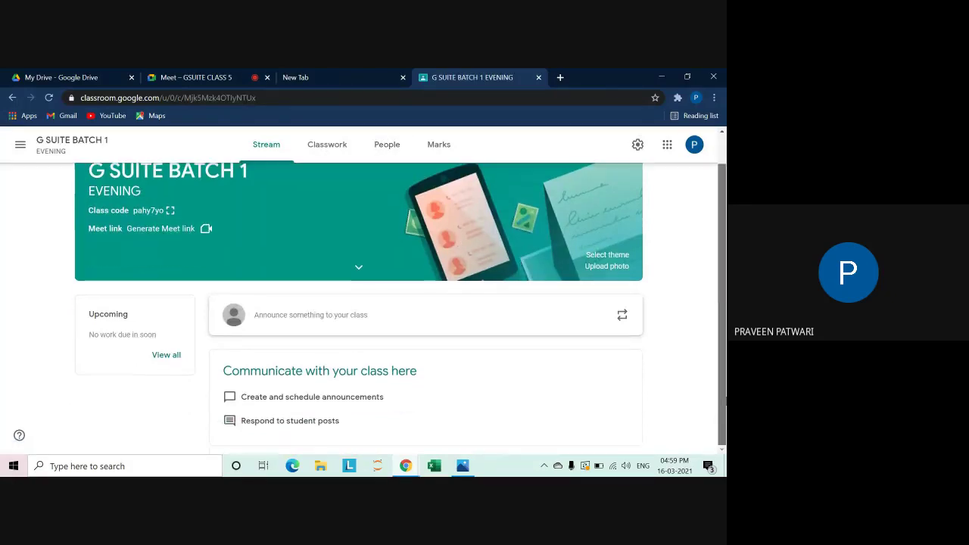
pyautogui.scroll(1, 724, 401)
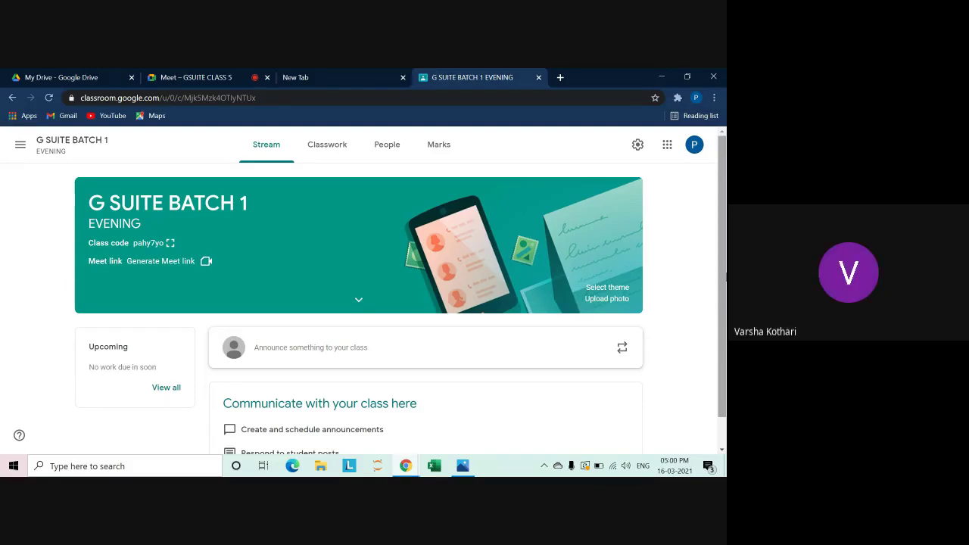
# Copy the invitation link from People > Invite students and send it in the Meet chat
pyautogui.click(386, 143)
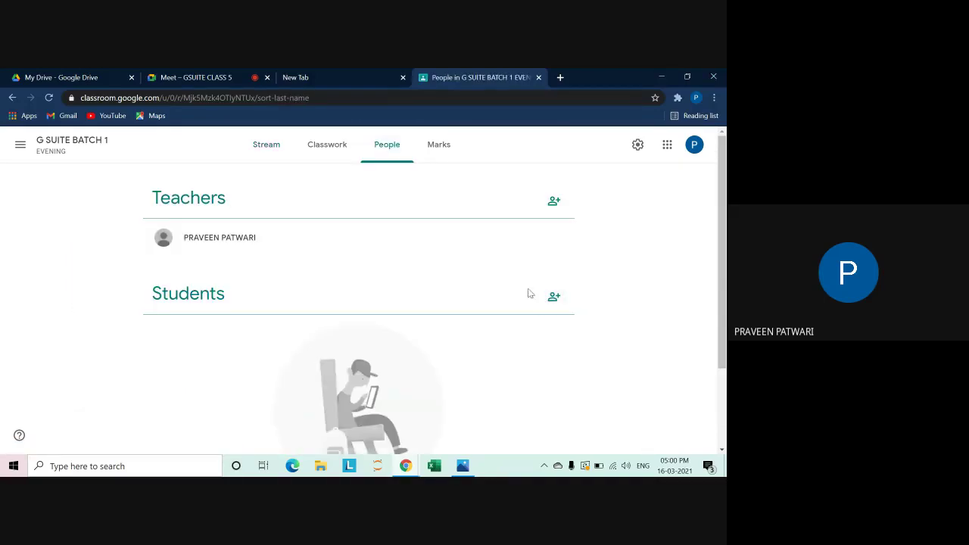
pyautogui.click(552, 297)
pyautogui.click(467, 204)
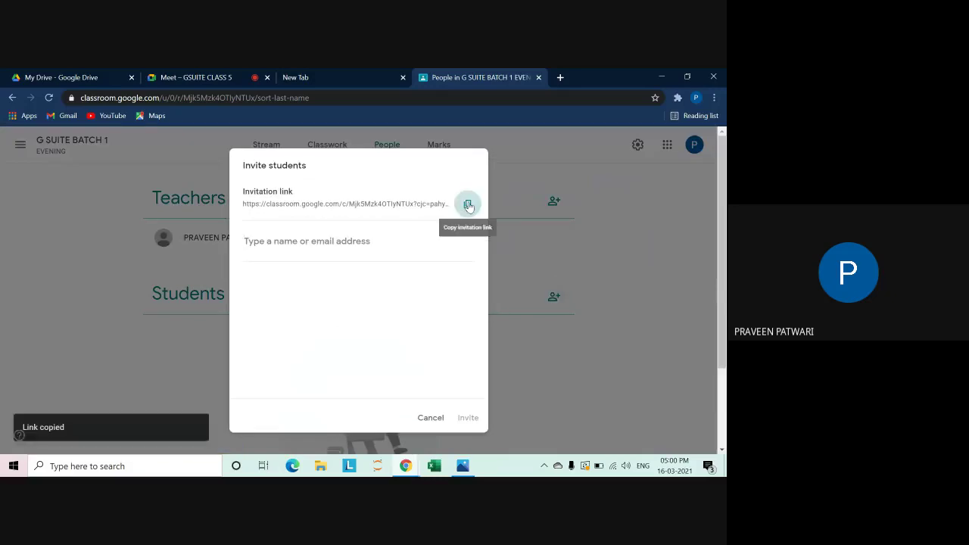
pyautogui.click(225, 79)
pyautogui.click(554, 372)
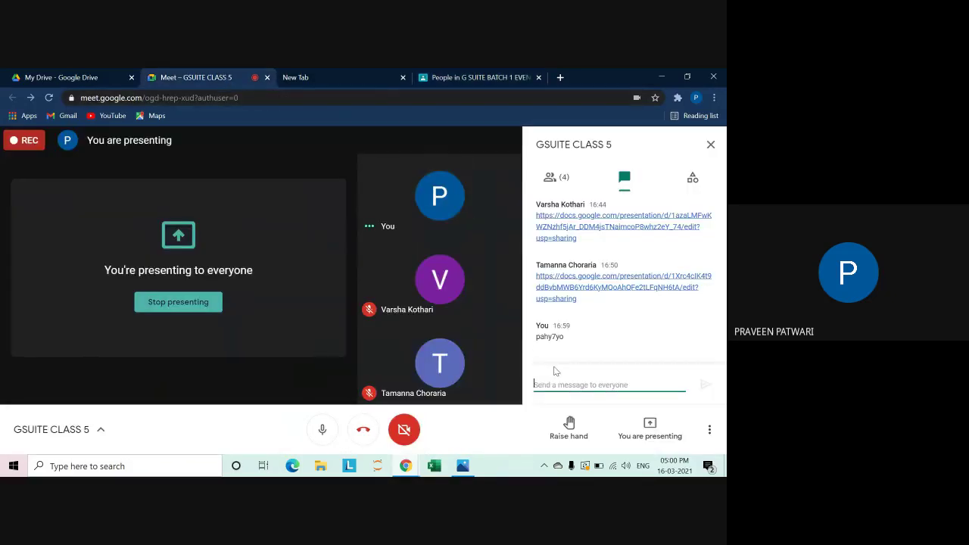
pyautogui.hotkey('ctrl', 'v')
pyautogui.press('Return')
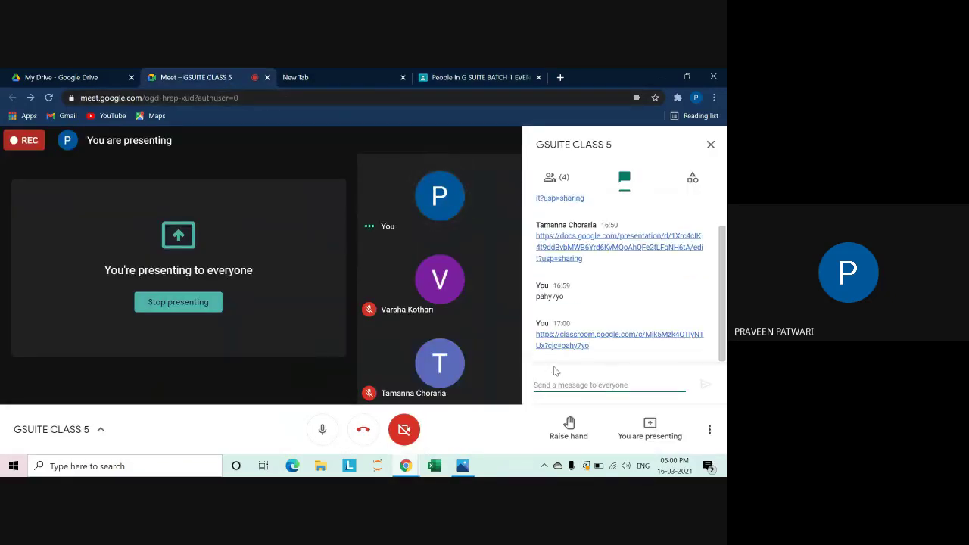
# Cancel the Invite students dialog and check the signed-in account's email domain
pyautogui.click(451, 78)
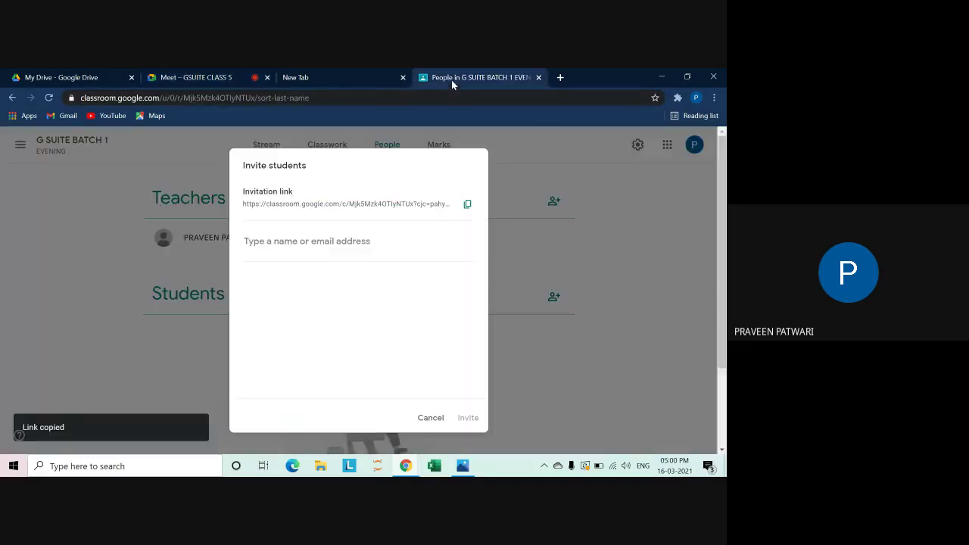
pyautogui.click(430, 417)
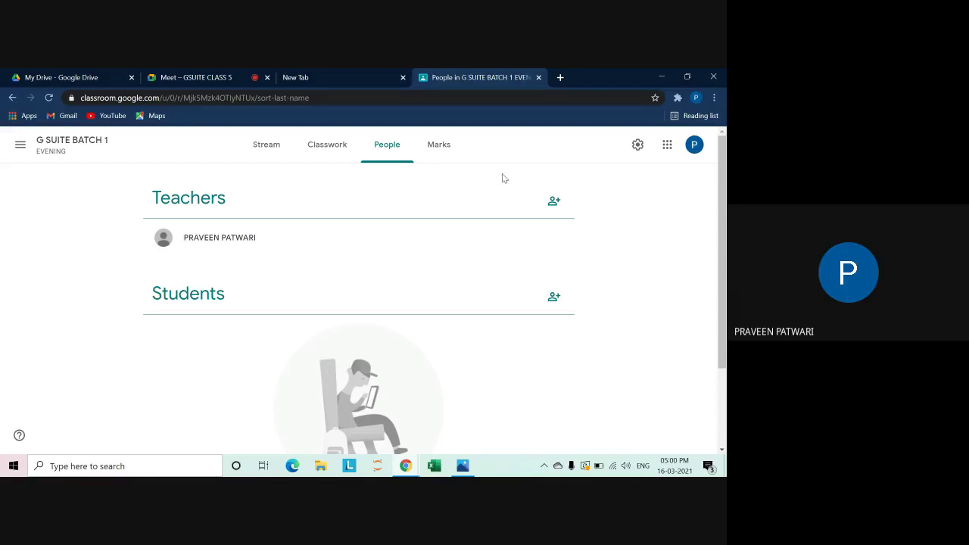
pyautogui.click(696, 149)
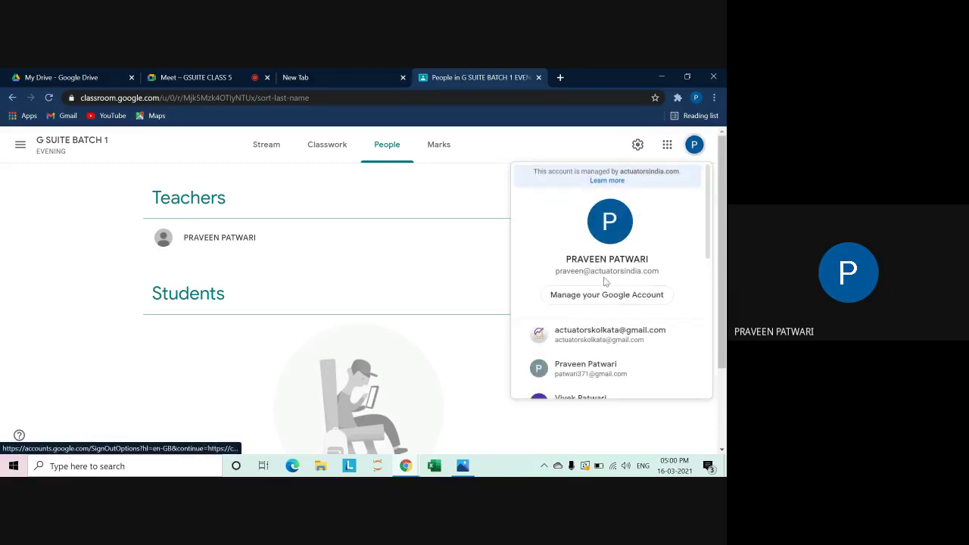
pyautogui.moveTo(590, 271); pyautogui.dragTo(658, 270)
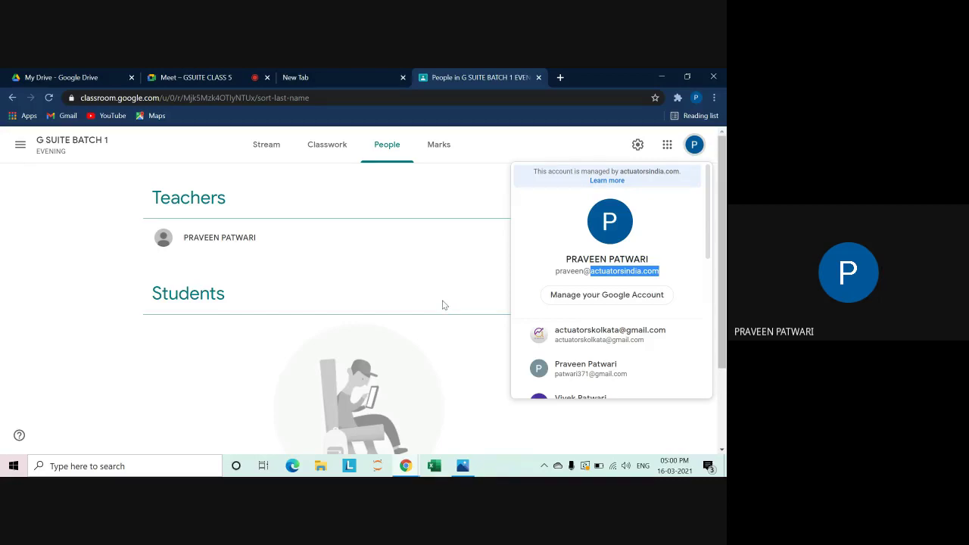
pyautogui.click(443, 305)
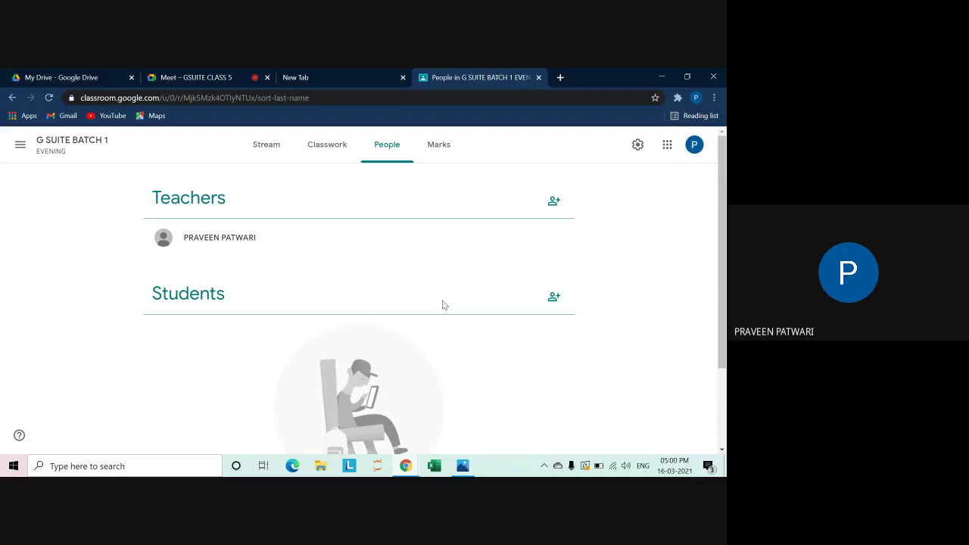
pyautogui.click(637, 144)
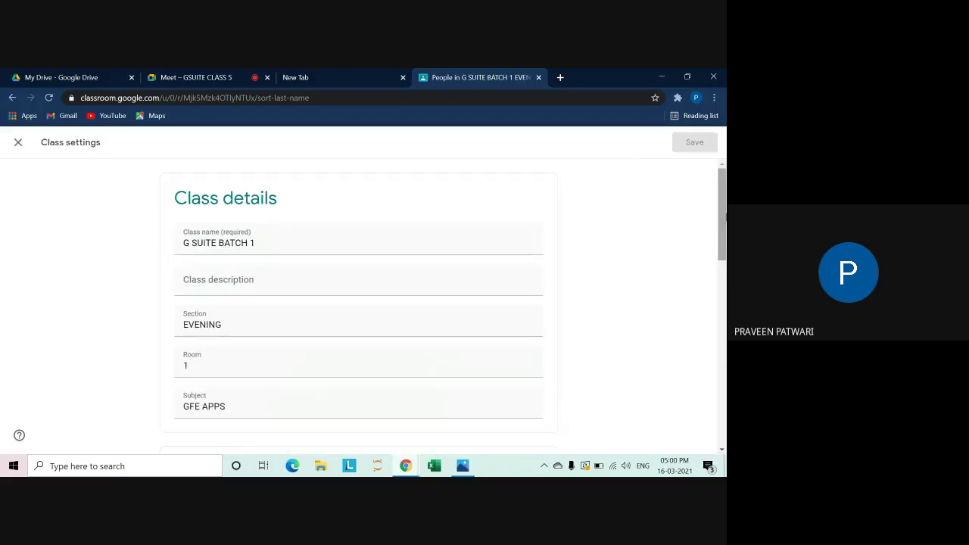
pyautogui.moveTo(724, 215)
pyautogui.mouseDown()
pyautogui.moveTo(711, 423)
pyautogui.moveTo(716, 312)
pyautogui.mouseUp()
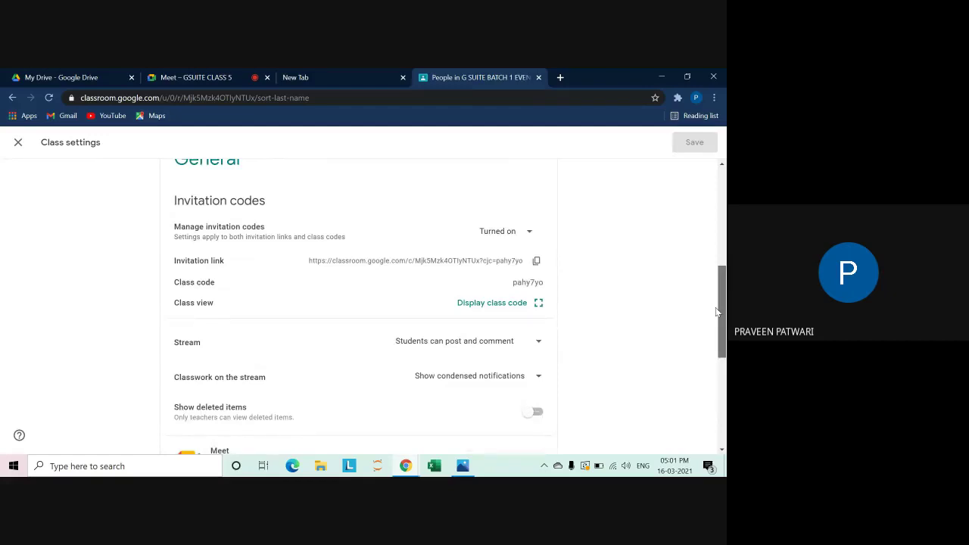
pyautogui.moveTo(716, 312); pyautogui.dragTo(701, 184)
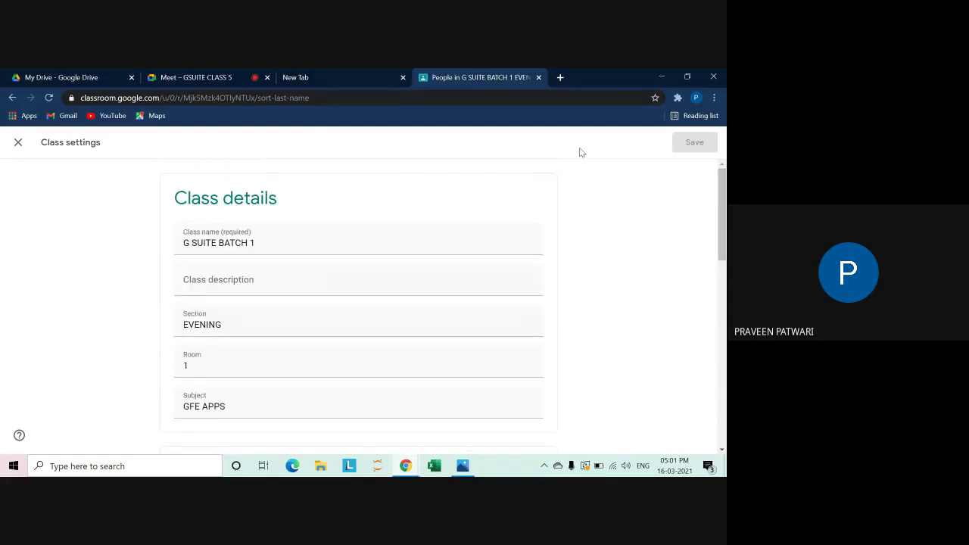
pyautogui.click(17, 144)
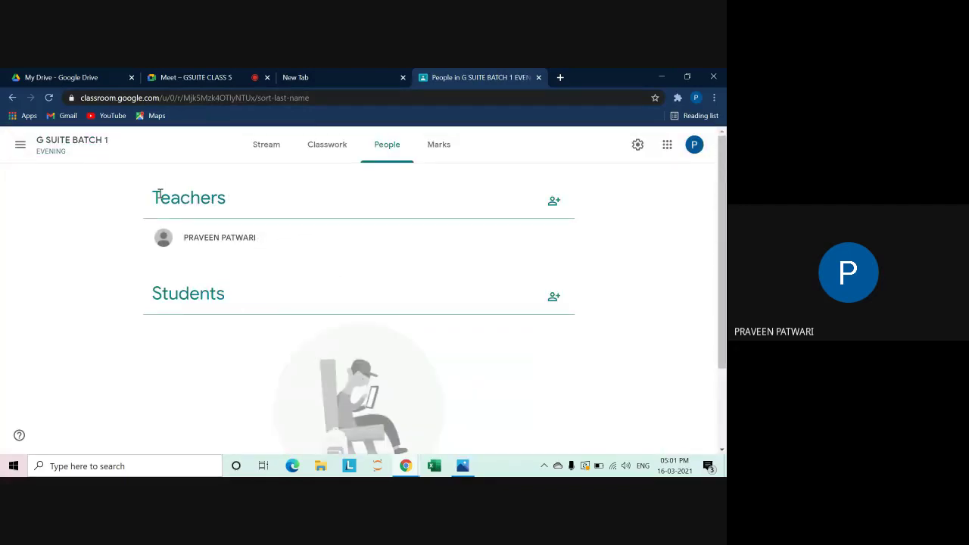
# Start a Stream announcement beginning with the greeting 'Dear Student,'
pyautogui.click(258, 163)
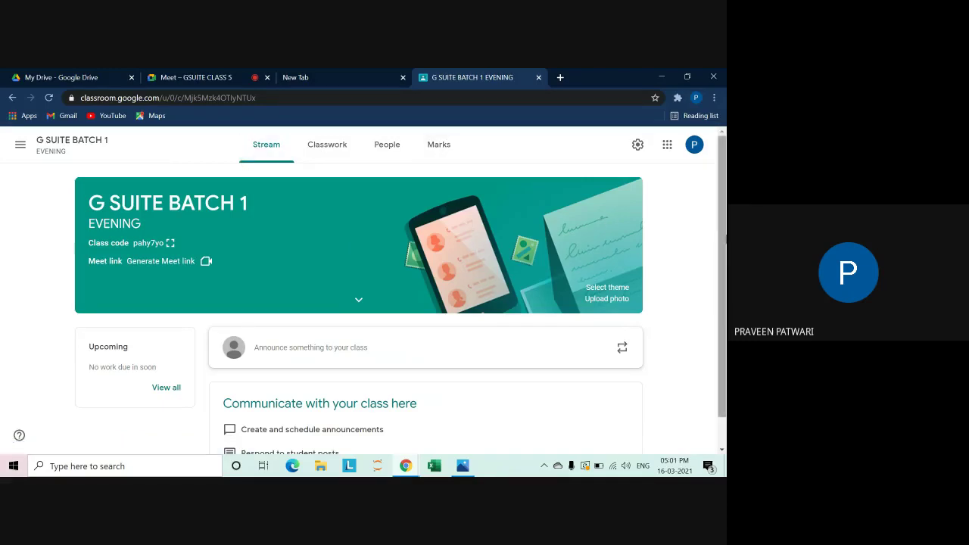
pyautogui.scroll(-1, 724, 296)
pyautogui.click(355, 318)
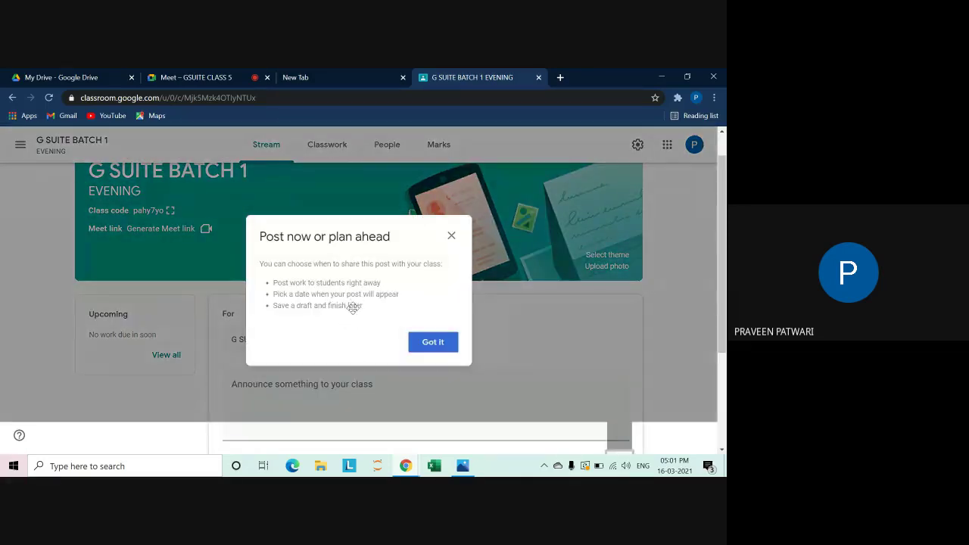
pyautogui.click(432, 341)
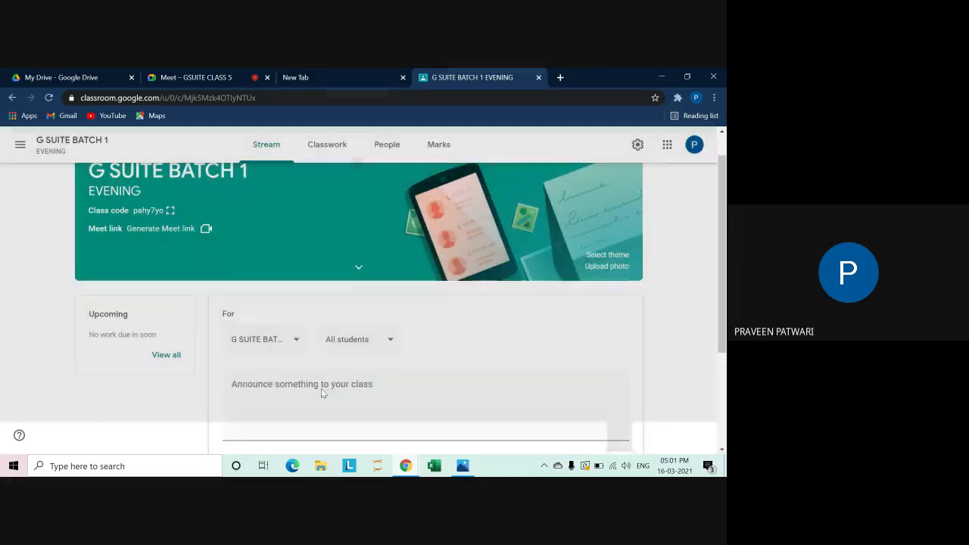
pyautogui.click(318, 389)
pyautogui.write('dear')
pyautogui.press('BackSpace')
pyautogui.press('BackSpace')
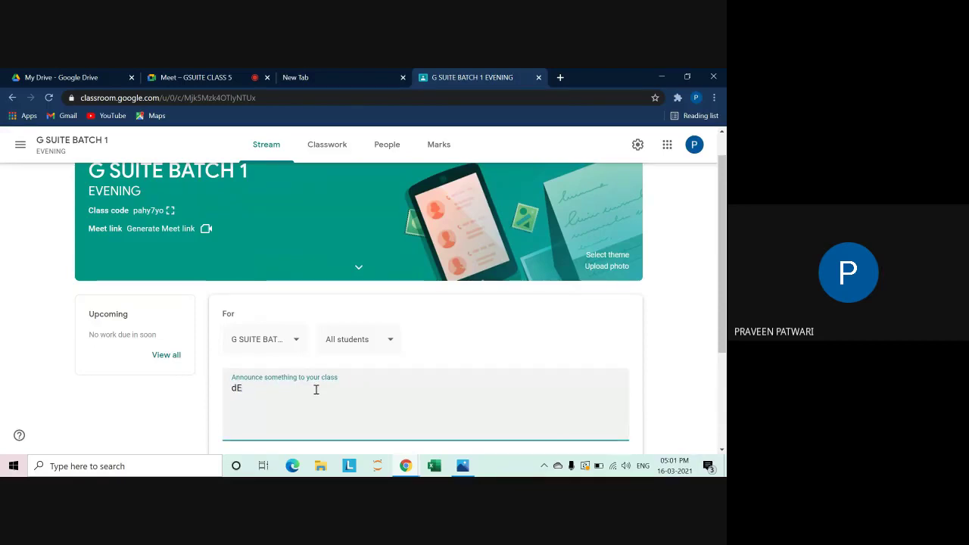
pyautogui.press('BackSpace')
pyautogui.press('BackSpace')
pyautogui.write('Dear St')
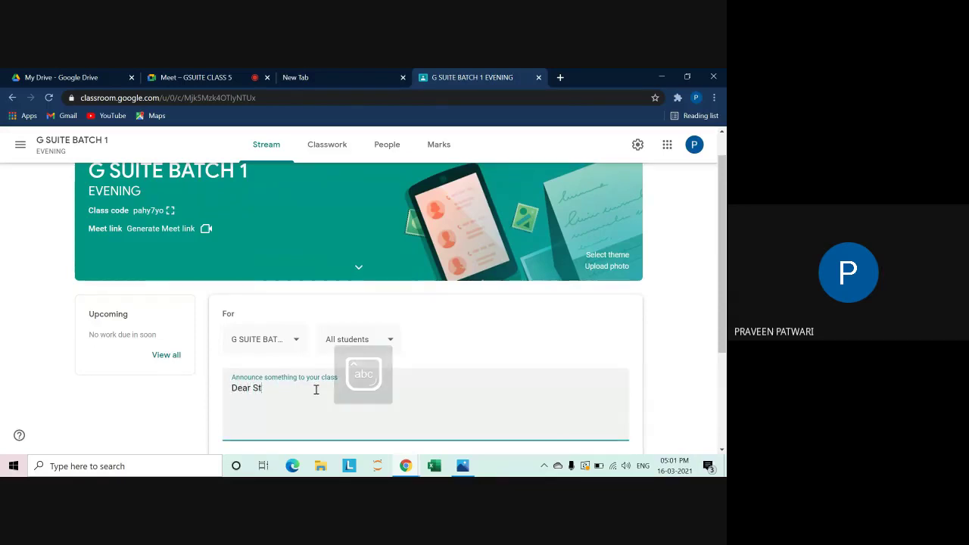
pyautogui.write('udent,')
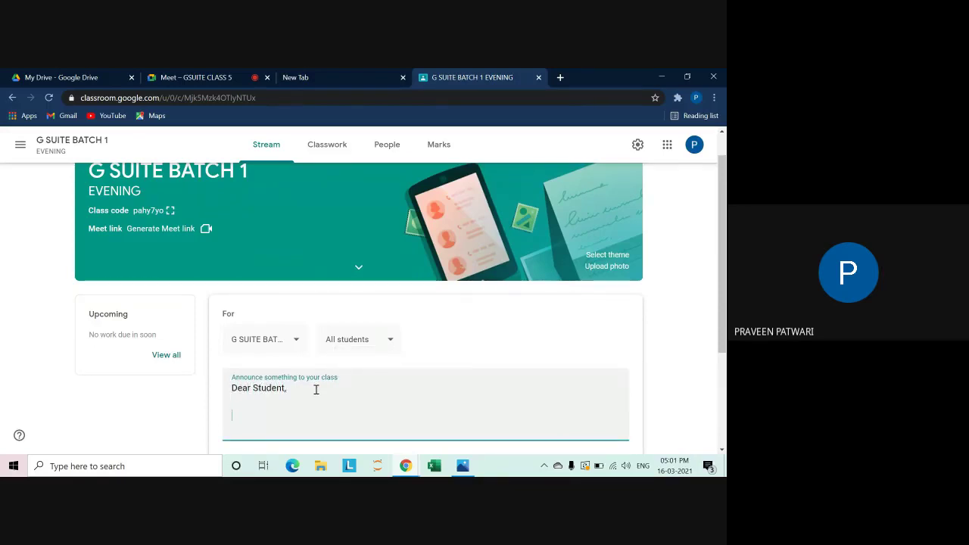
# Add 'Wednesday 4 P.M. Class', sign off 'With Regards' and 'AEI', and post it
pyautogui.press('Return')
pyautogui.press('Return')
pyautogui.write('Wedn')
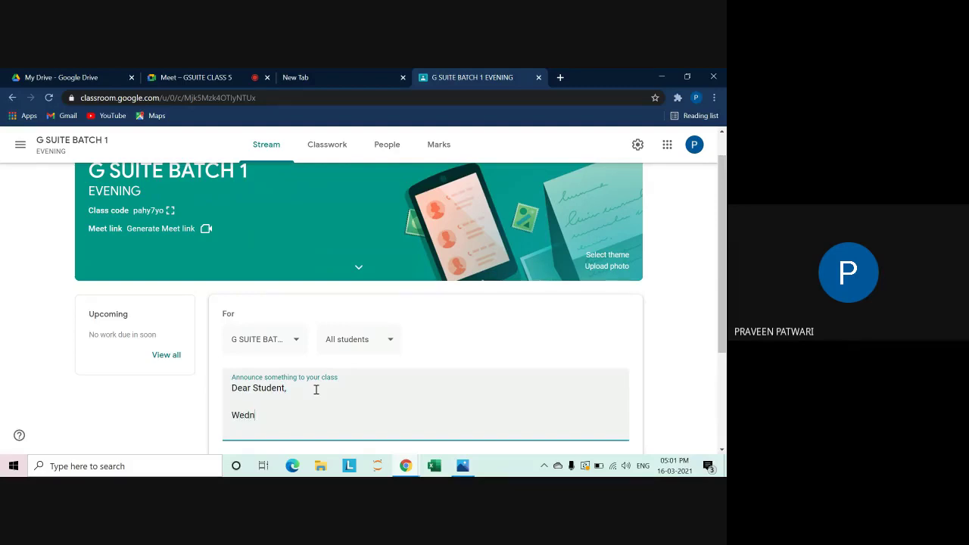
pyautogui.write('esda')
pyautogui.press('BackSpace')
pyautogui.press('BackSpace')
pyautogui.press('BackSpace')
pyautogui.write('sday 4')
pyautogui.write(' P.')
pyautogui.write('M. ')
pyautogui.write('Class')
pyautogui.press('Return')
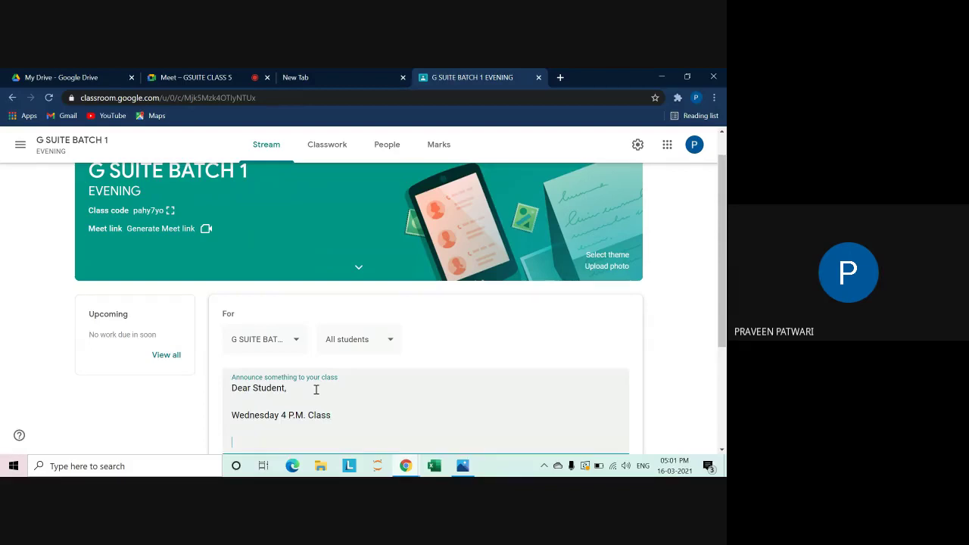
pyautogui.write('With R')
pyautogui.write('egards')
pyautogui.press('Return')
pyautogui.write('AEI')
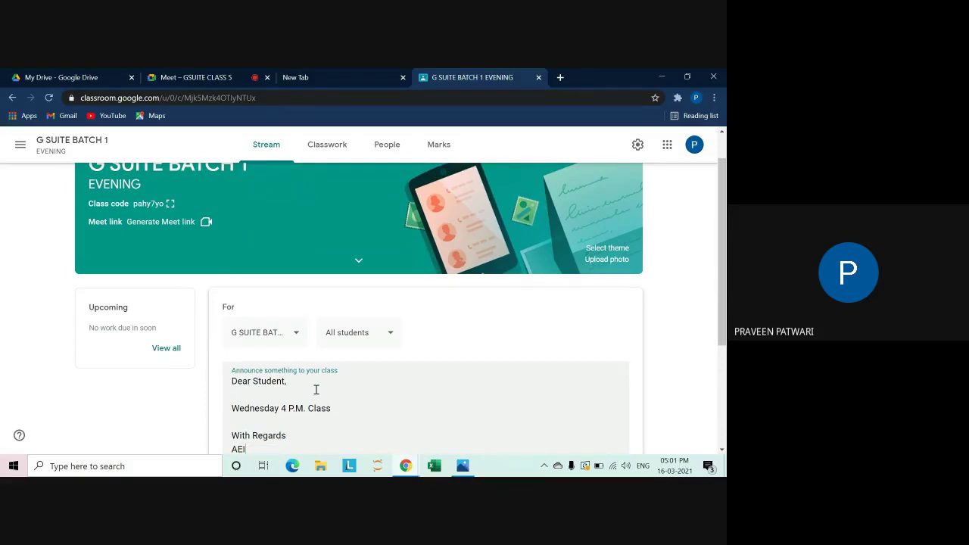
pyautogui.moveTo(720, 306); pyautogui.dragTo(723, 370)
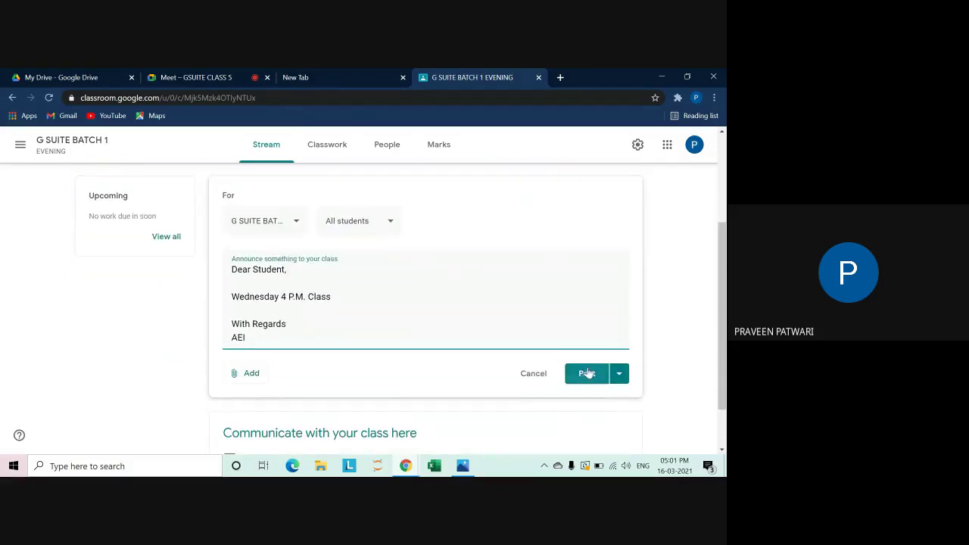
pyautogui.click(590, 379)
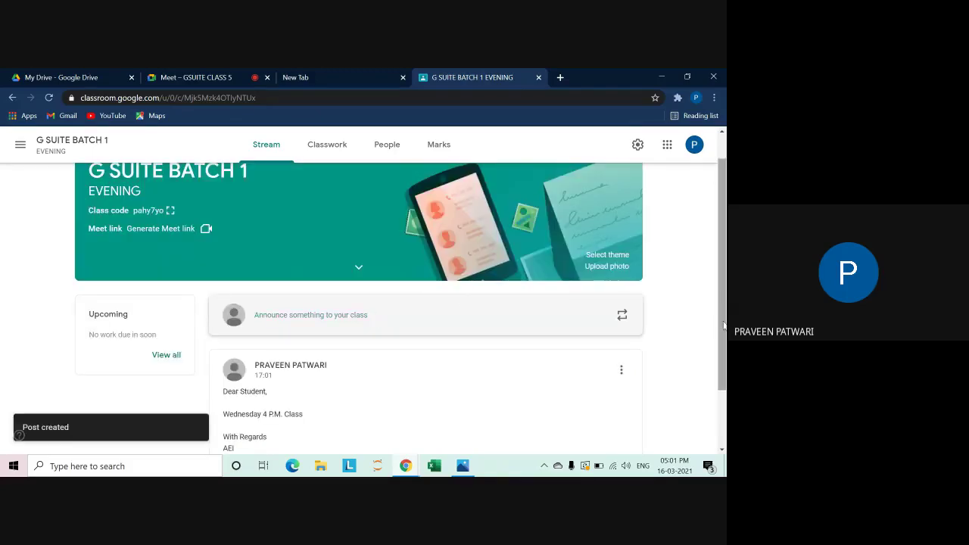
pyautogui.scroll(-1, 723, 323)
# Glance at People and the announcement's menu, then go to the still-empty Classwork page
pyautogui.click(378, 154)
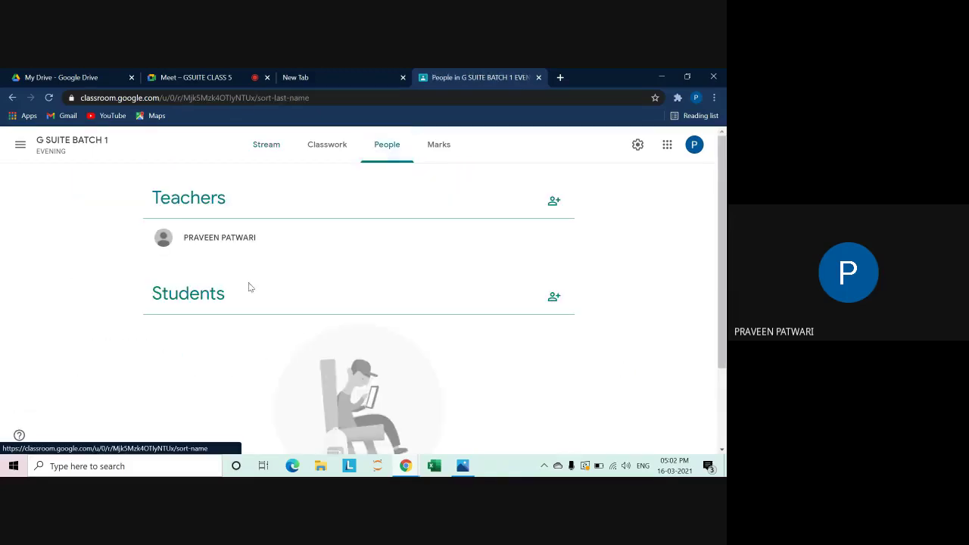
pyautogui.click(277, 144)
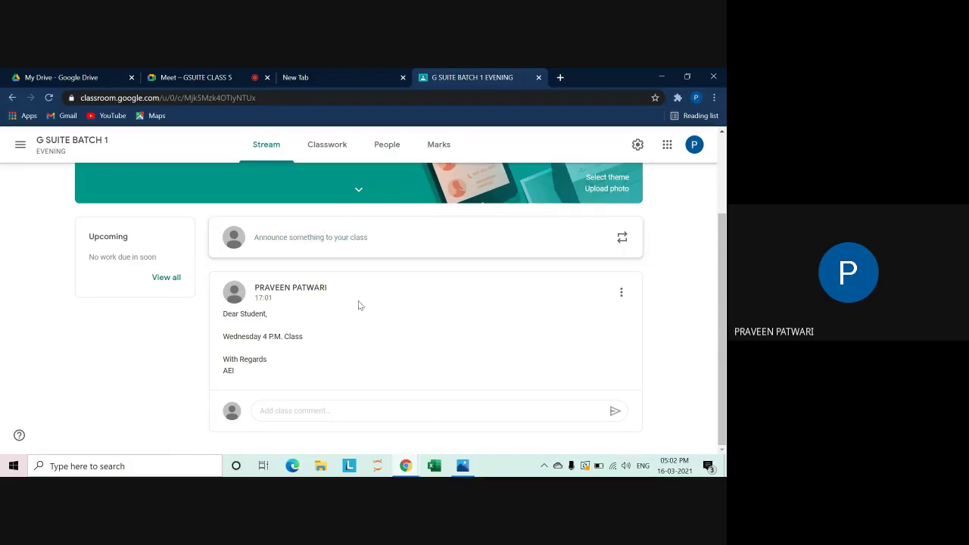
pyautogui.click(621, 292)
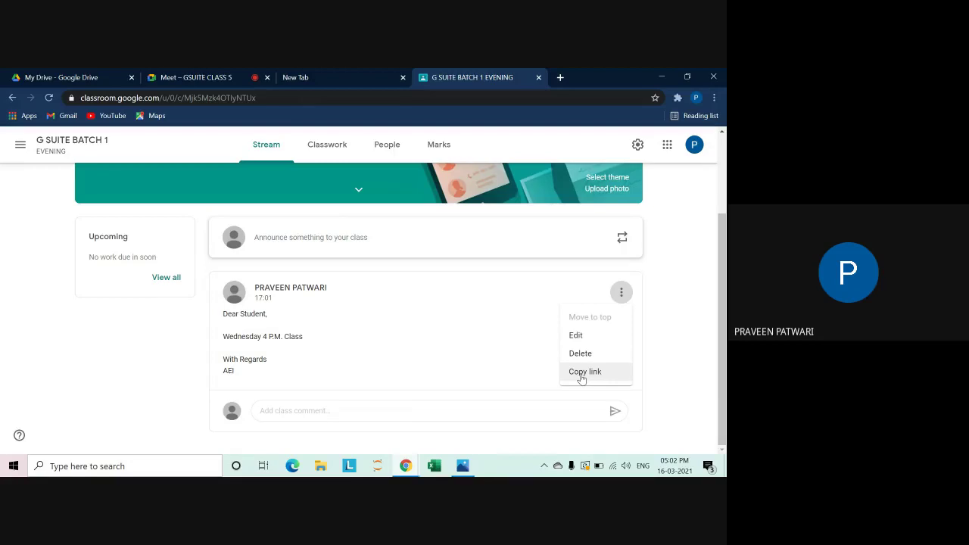
pyautogui.click(582, 371)
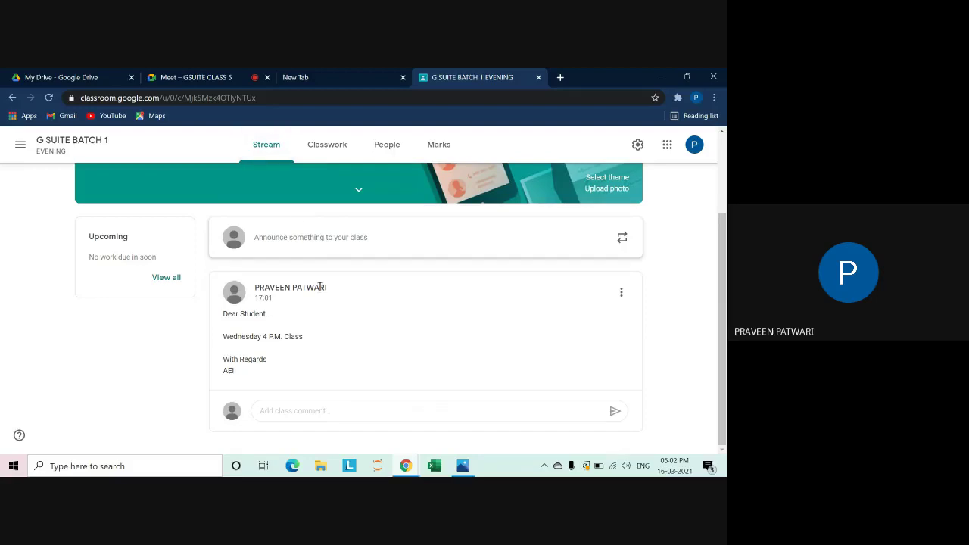
pyautogui.click(314, 149)
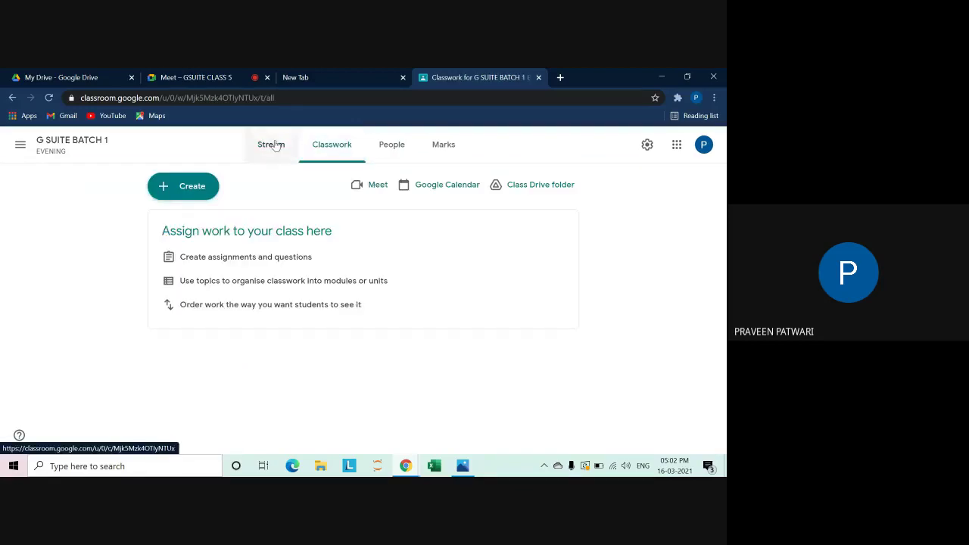
# Add a topic named STATS to the class's Classwork
pyautogui.click(276, 146)
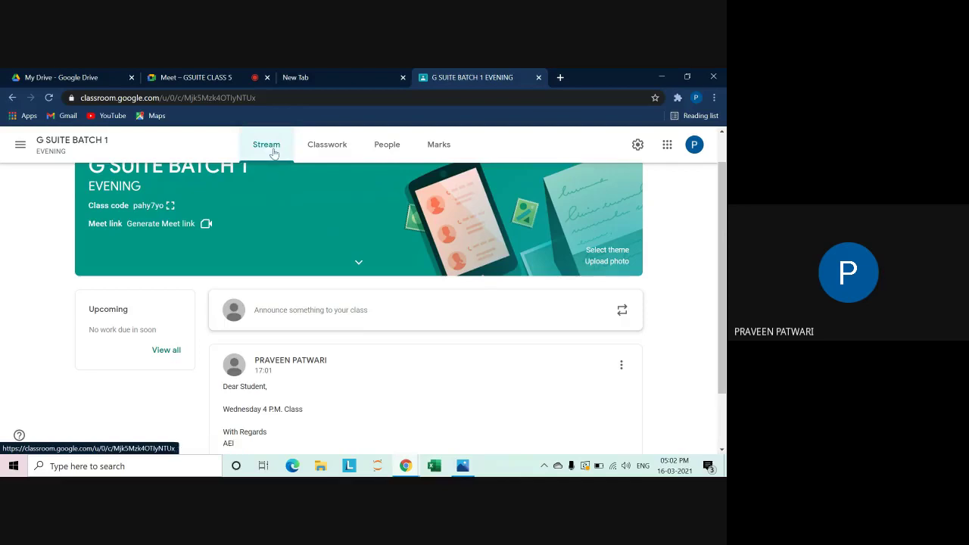
pyautogui.click(329, 145)
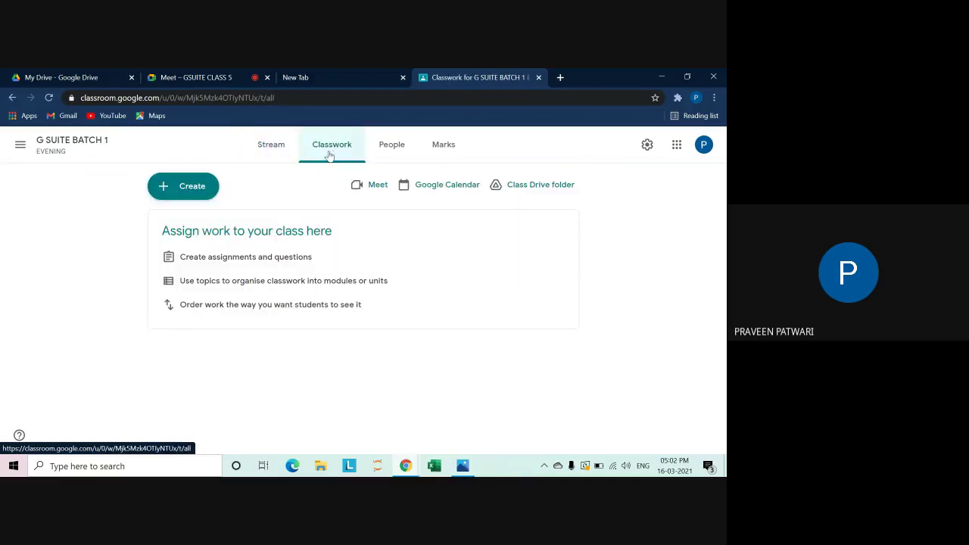
pyautogui.click(198, 188)
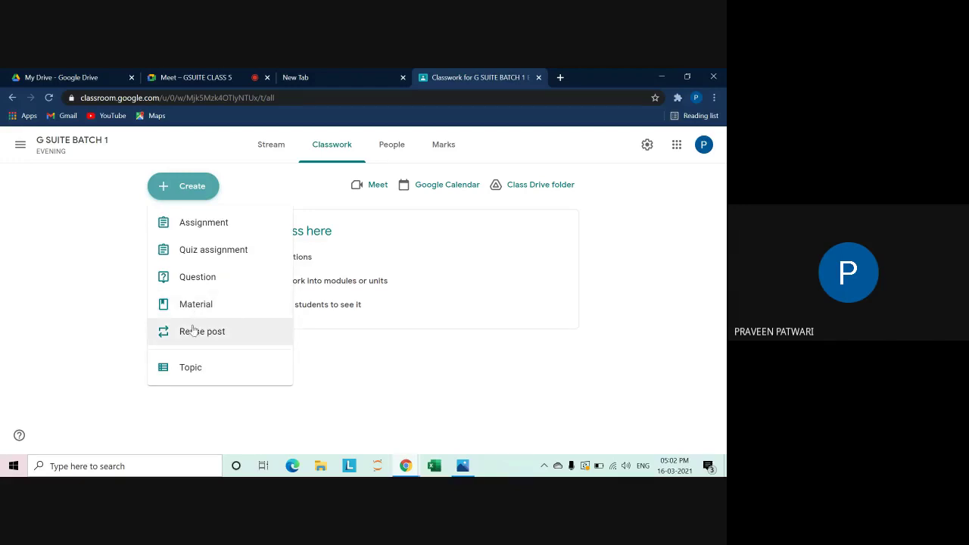
pyautogui.click(178, 372)
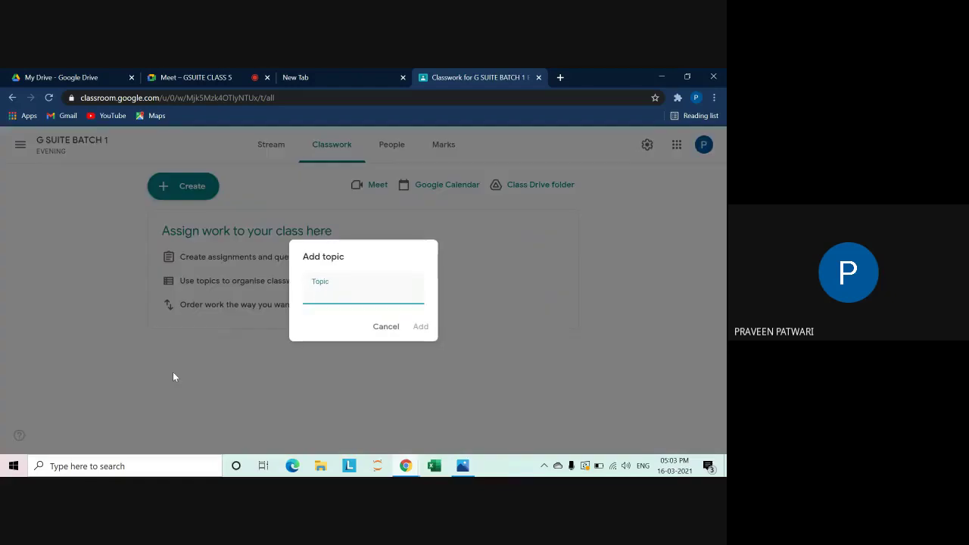
pyautogui.write('g')
pyautogui.press('BackSpace')
pyautogui.write('STAT')
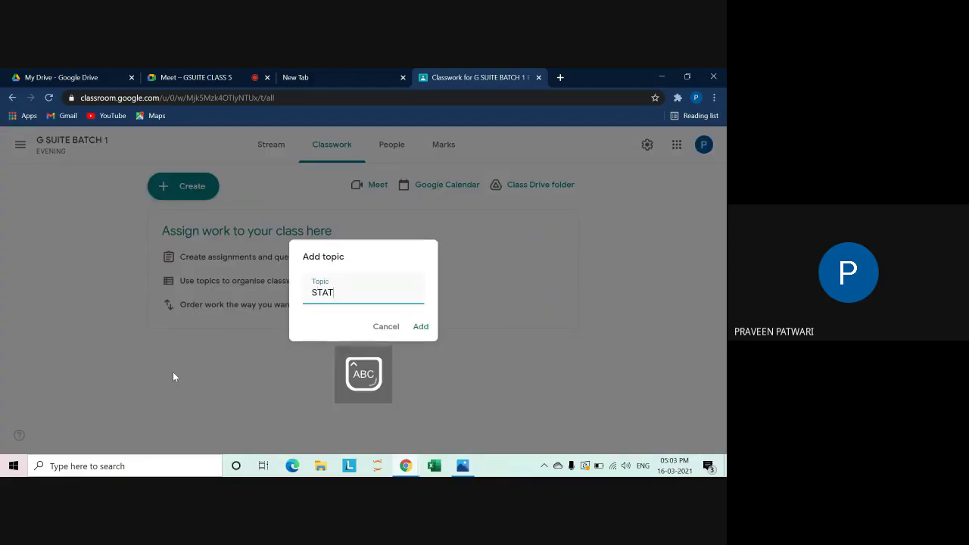
pyautogui.write('S')
pyautogui.click(422, 326)
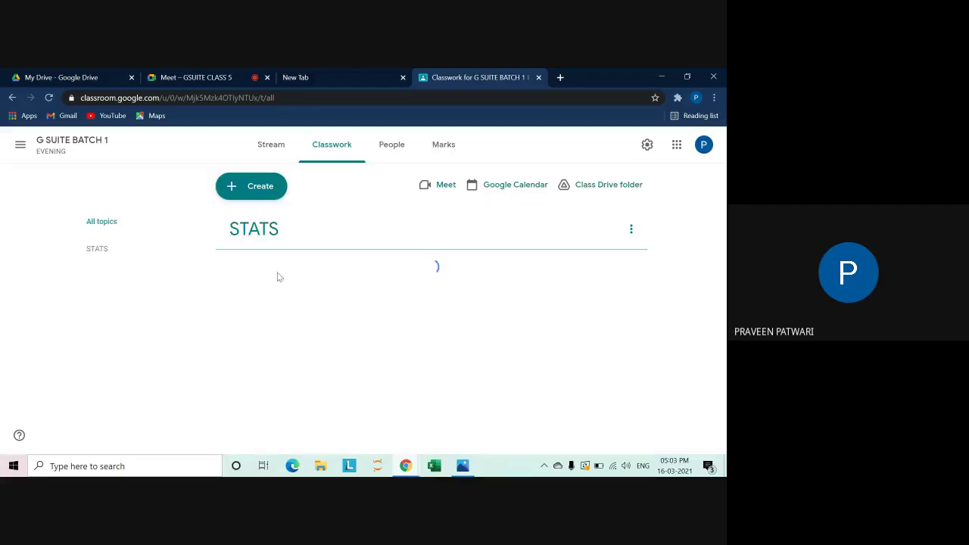
# Add a second topic named MATHS and dismiss the drag-and-drop tip
pyautogui.click(258, 194)
pyautogui.click(260, 367)
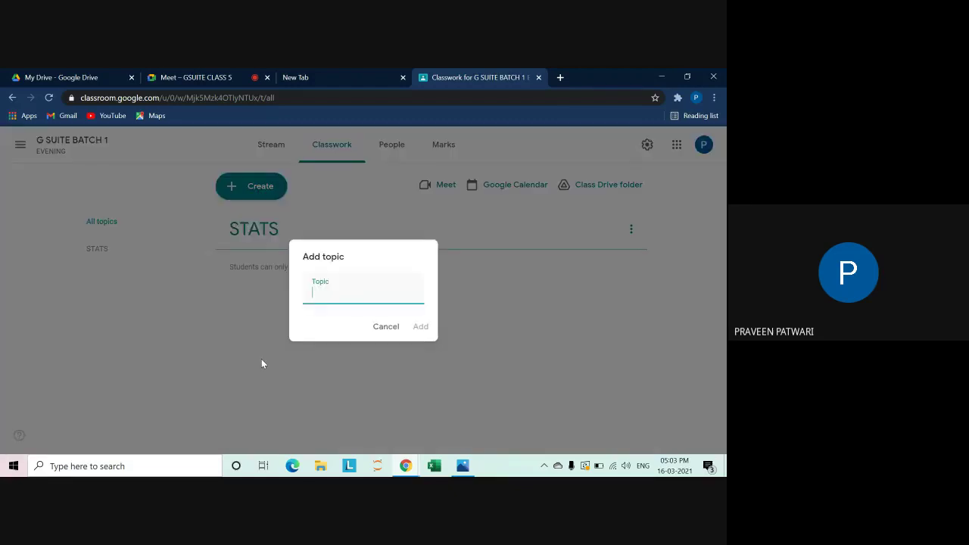
pyautogui.write('MATHS')
pyautogui.click(424, 333)
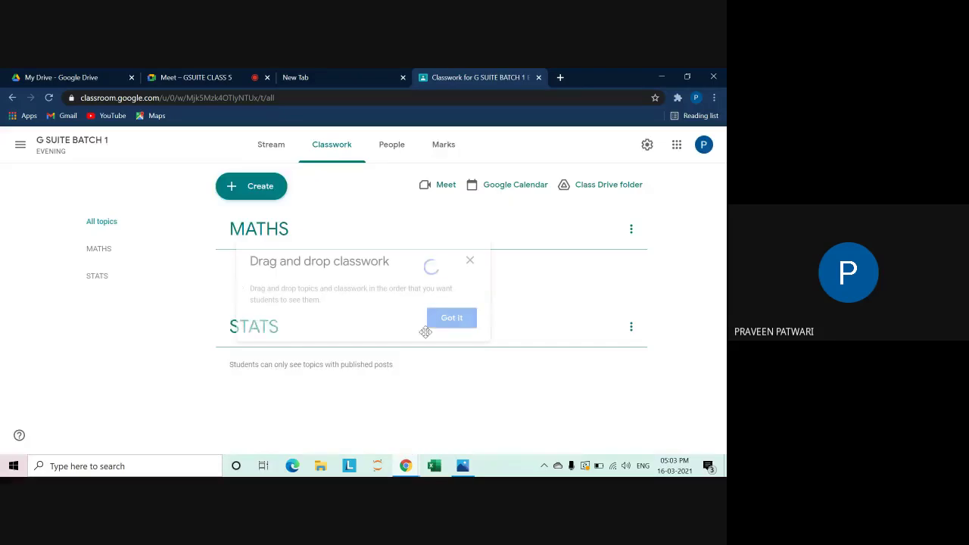
pyautogui.click(462, 322)
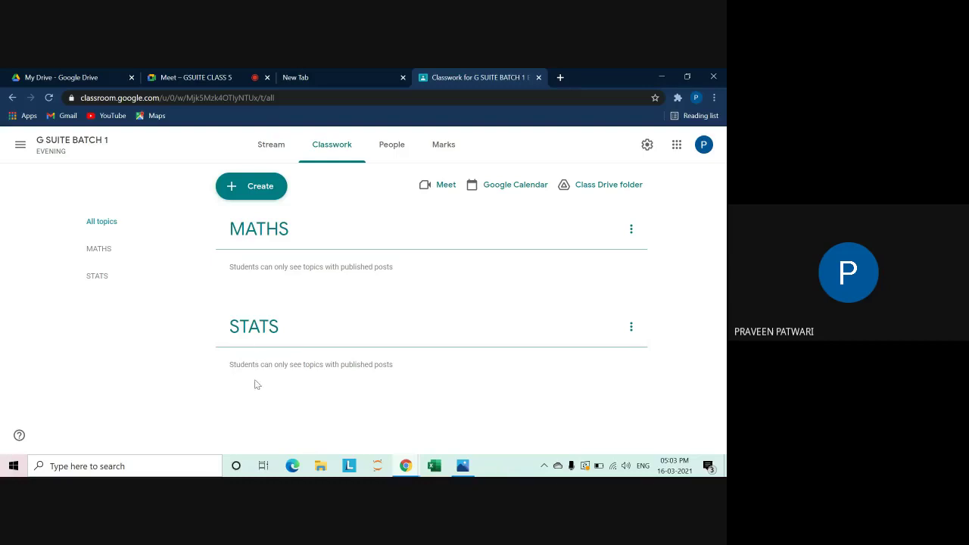
pyautogui.click(261, 193)
# Start an assignment titled TASK 1 and file it under the MATHS topic
pyautogui.click(266, 221)
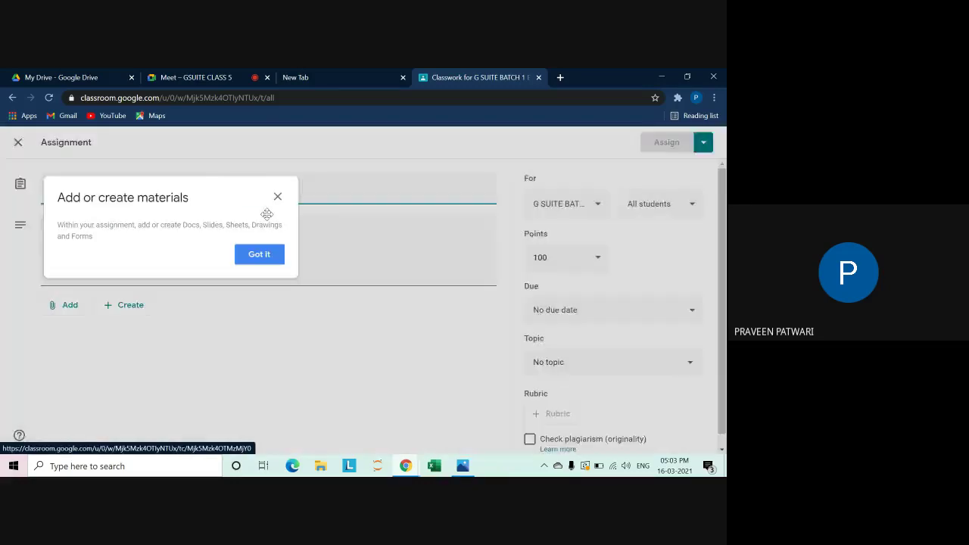
pyautogui.click(268, 255)
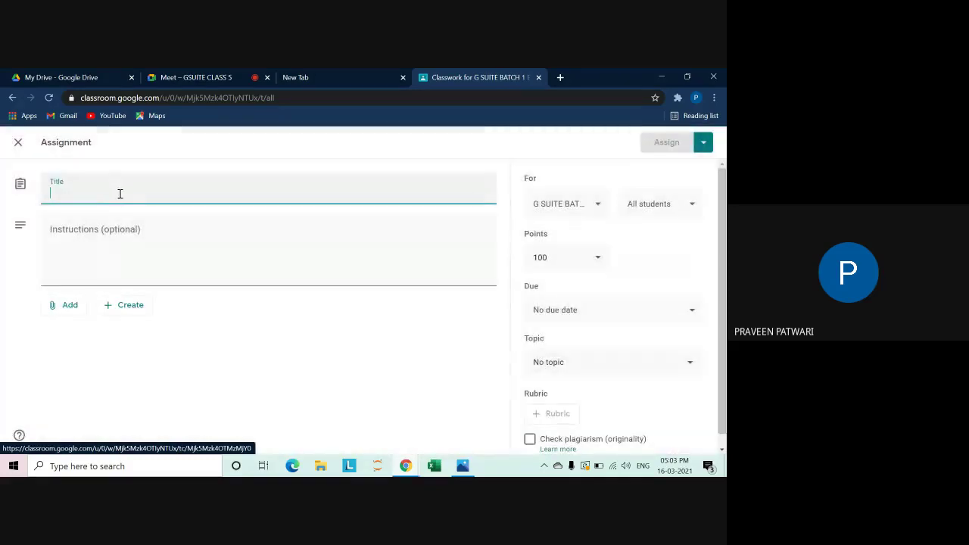
pyautogui.write('TASK 1')
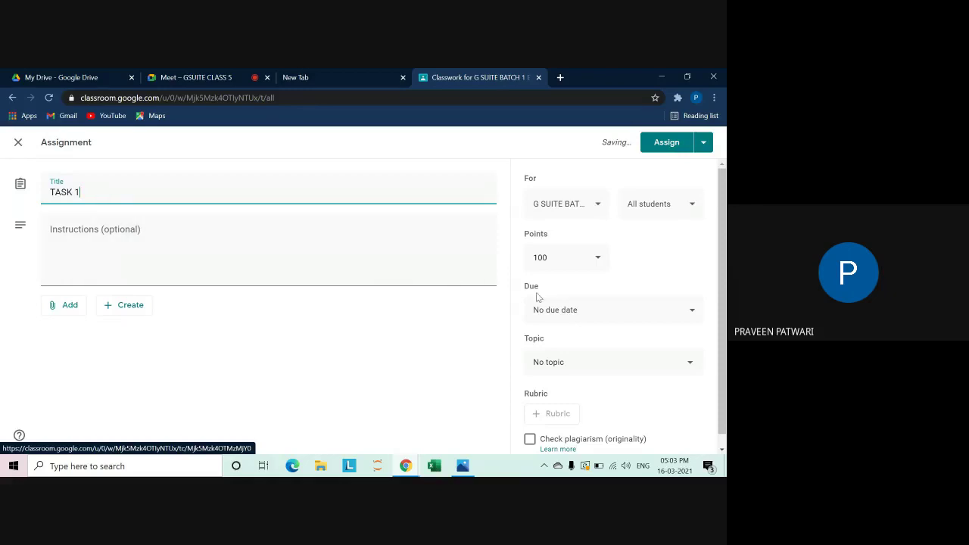
pyautogui.click(568, 363)
pyautogui.click(557, 396)
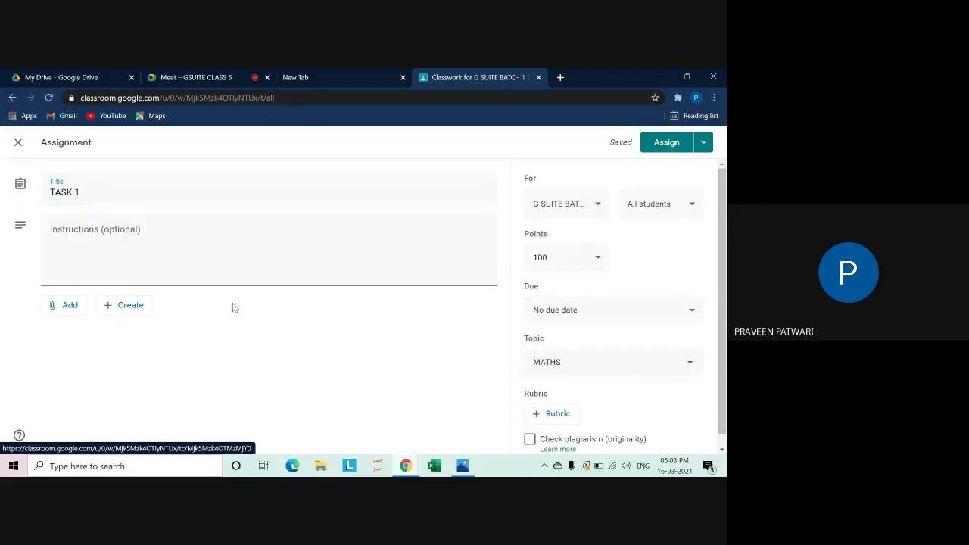
# Attach a new Google Docs document set to 'Students can view file', then assign TASK 1
pyautogui.click(121, 304)
pyautogui.click(133, 328)
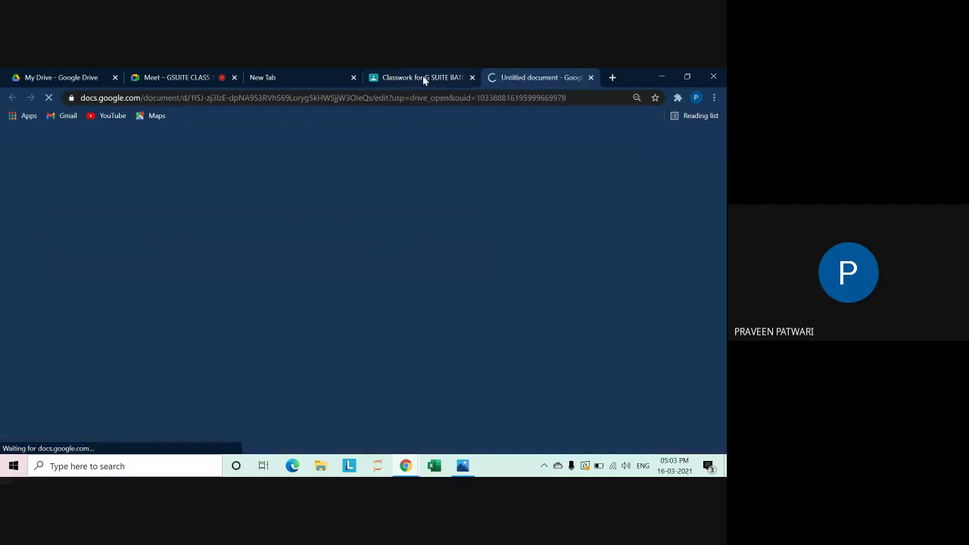
pyautogui.click(422, 75)
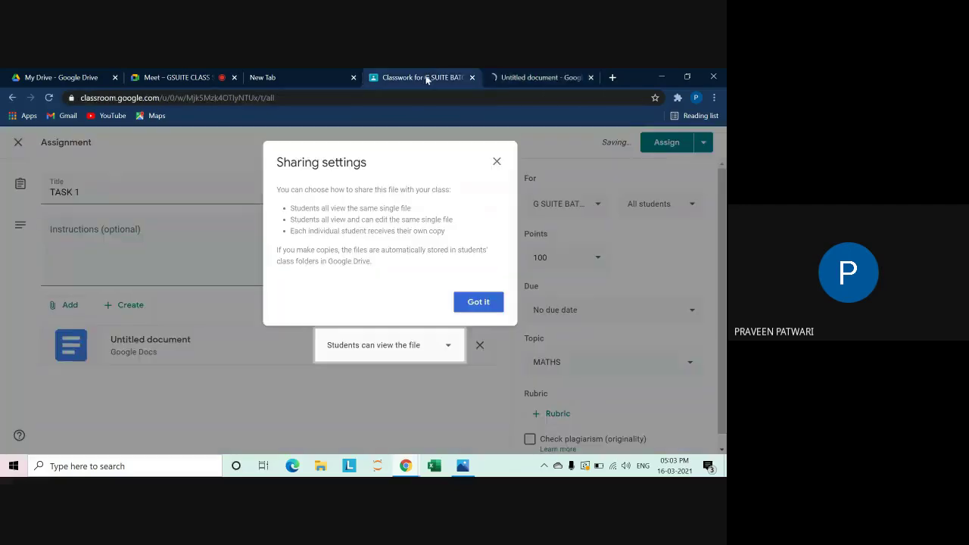
pyautogui.click(590, 78)
pyautogui.click(476, 302)
pyautogui.click(431, 345)
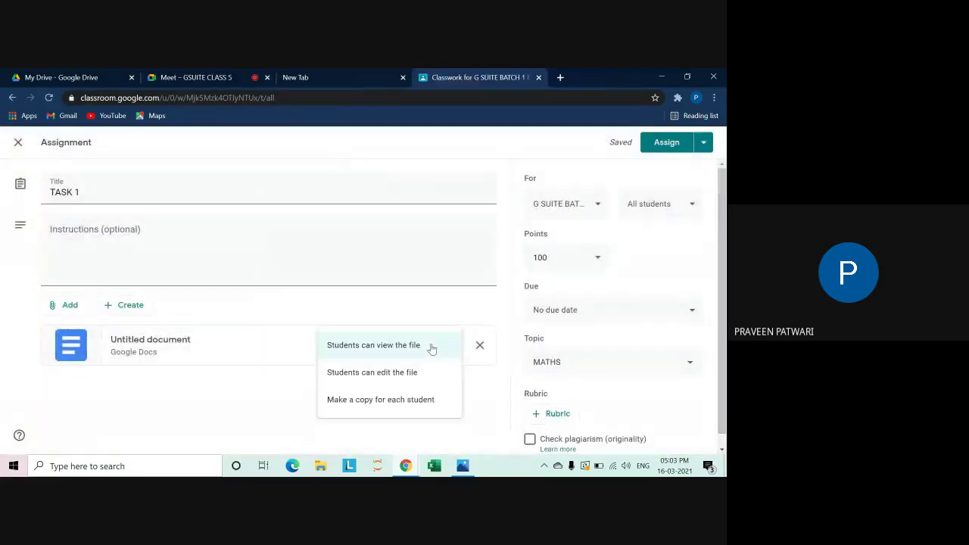
pyautogui.click(413, 399)
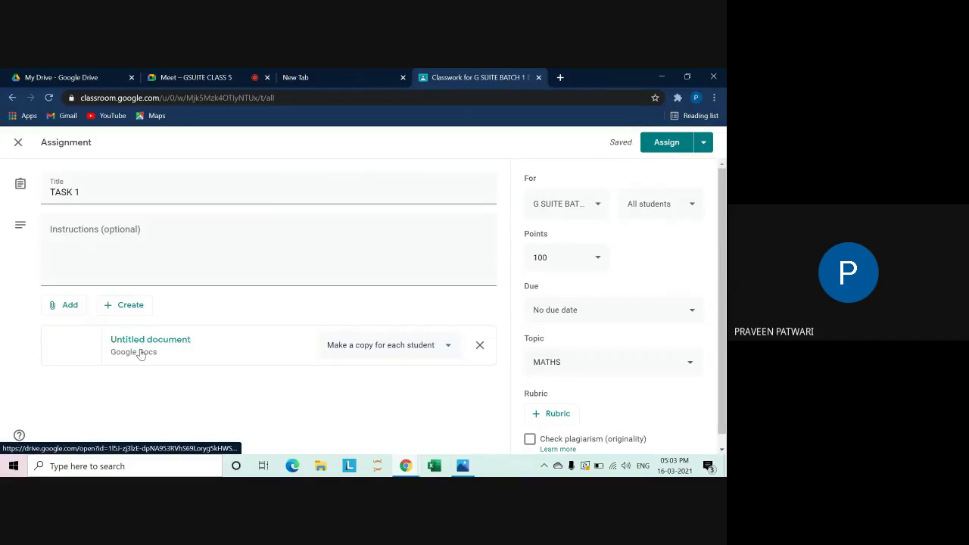
pyautogui.click(387, 349)
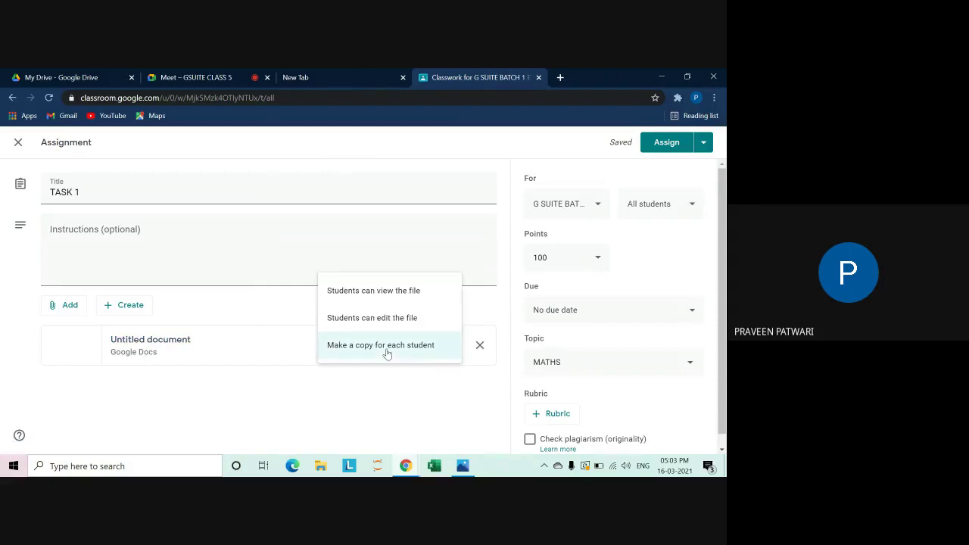
pyautogui.click(382, 293)
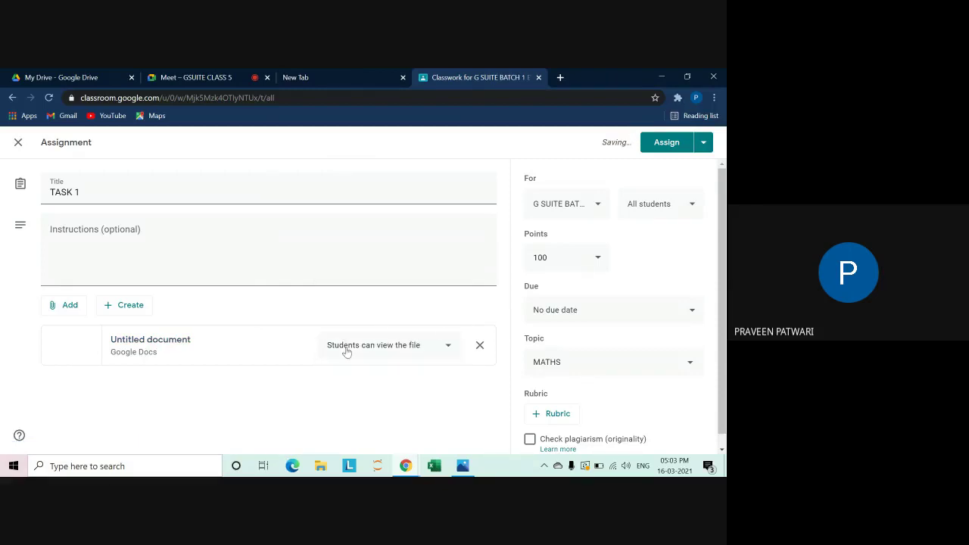
pyautogui.click(666, 141)
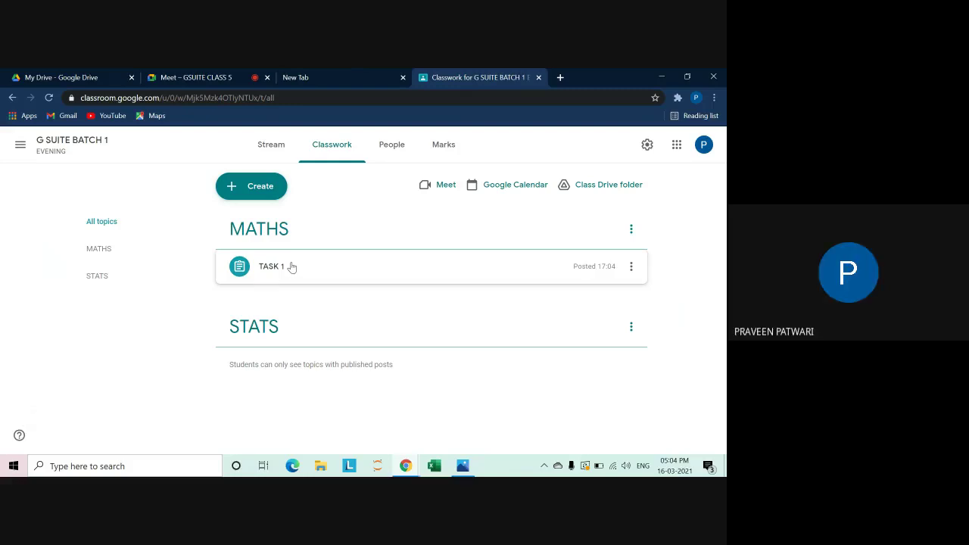
# Post a CENTRAL TENDENCY material with a new blank Google Slides file under STATS
pyautogui.click(264, 187)
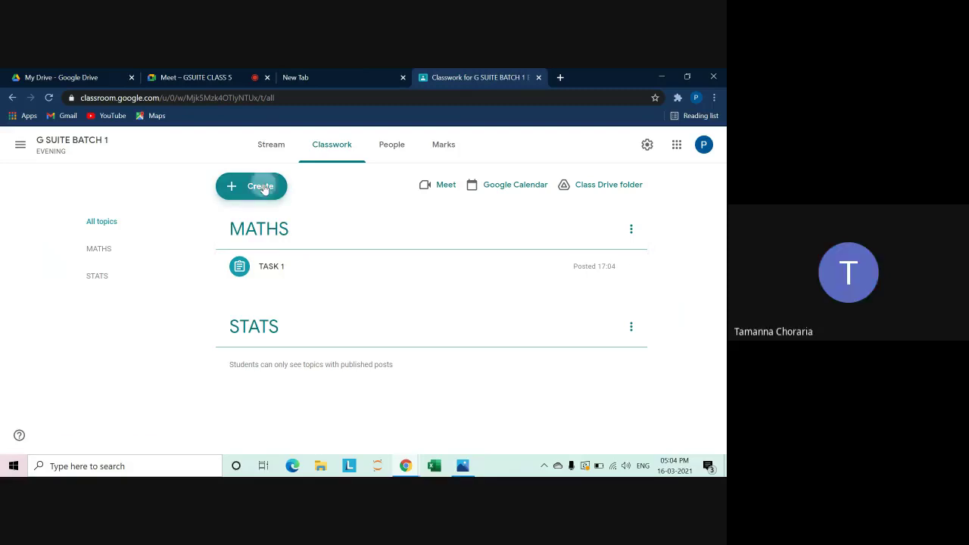
pyautogui.click(263, 304)
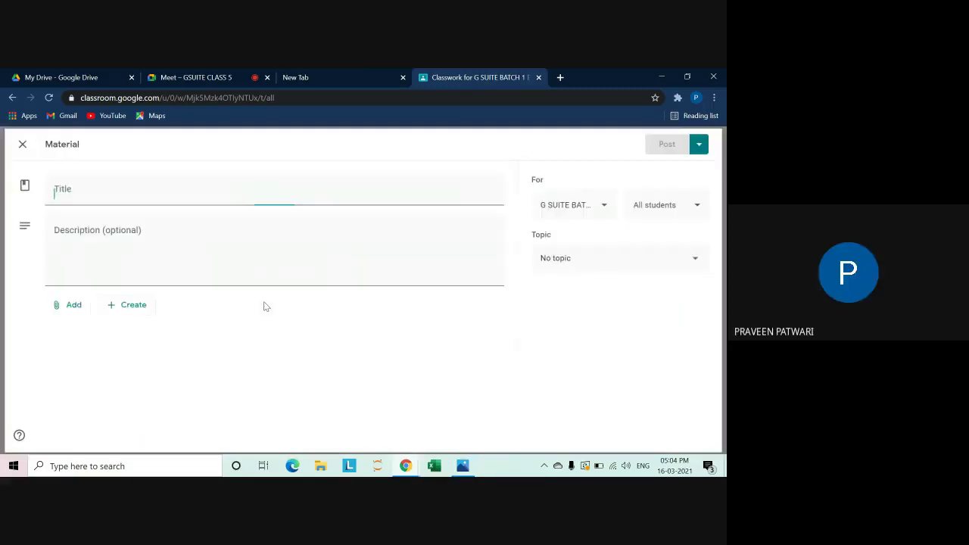
pyautogui.click(133, 305)
pyautogui.click(138, 348)
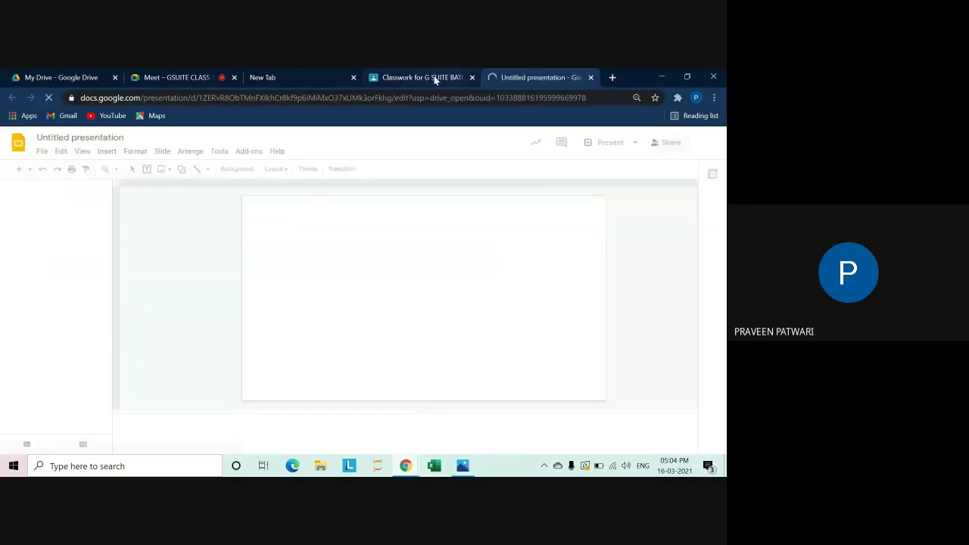
pyautogui.click(423, 77)
pyautogui.write('CE')
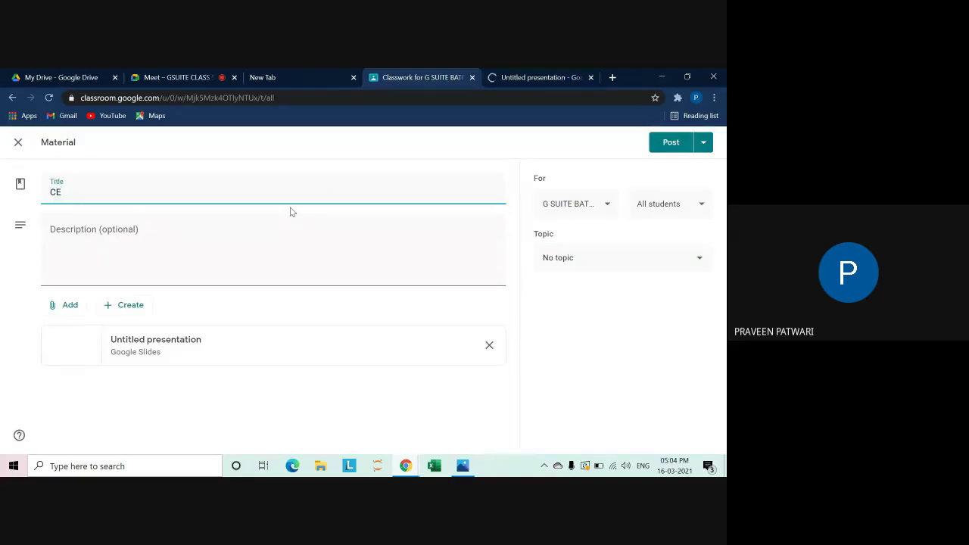
pyautogui.write('NTRAL')
pyautogui.write(' TENDENCY')
pyautogui.click(541, 254)
pyautogui.click(570, 353)
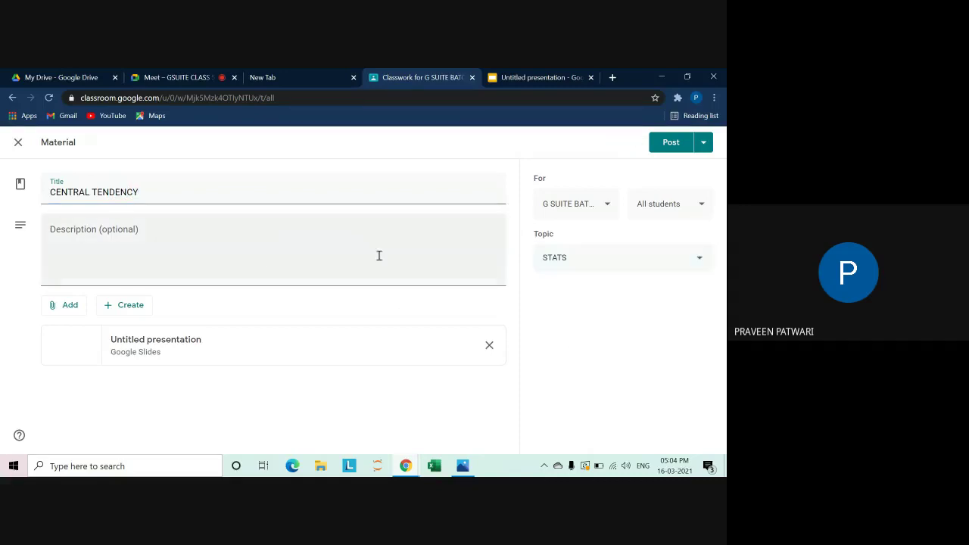
pyautogui.click(669, 144)
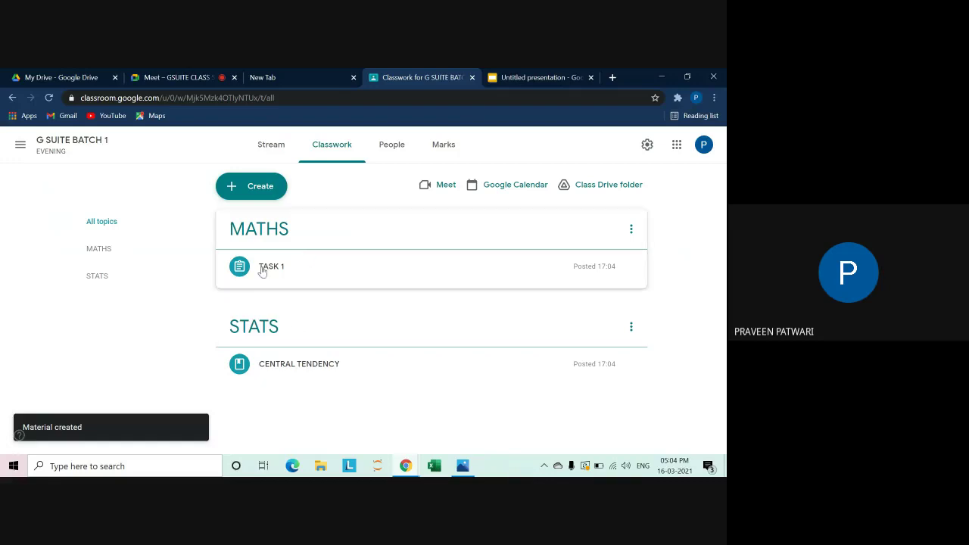
# On the Stream banner, generate a new Meet link for G SUITE BATCH 1 and save it
pyautogui.click(285, 370)
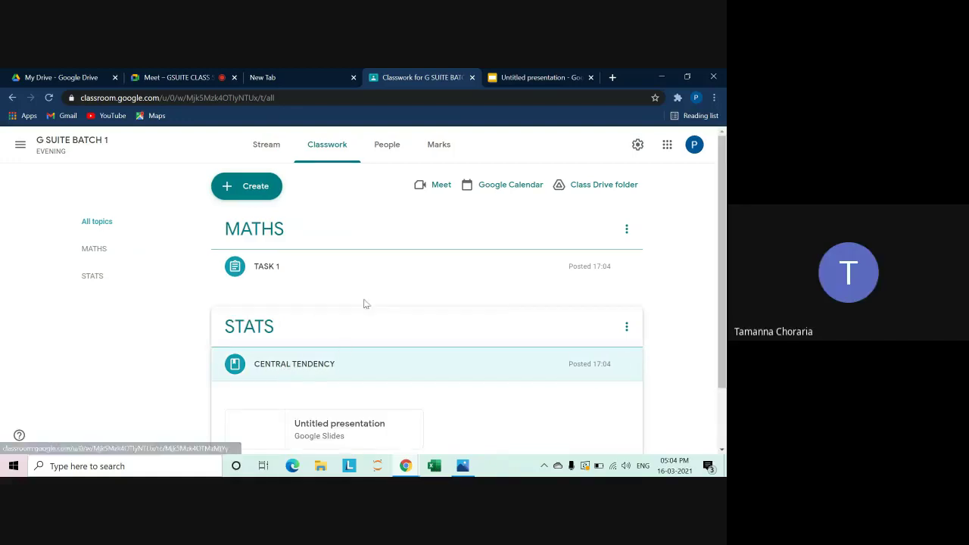
pyautogui.click(246, 150)
pyautogui.click(171, 205)
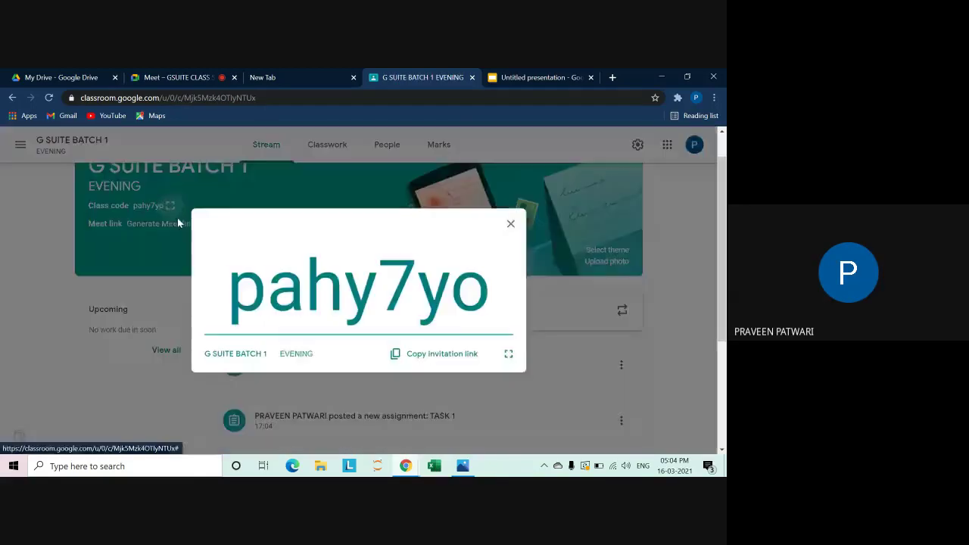
pyautogui.click(512, 224)
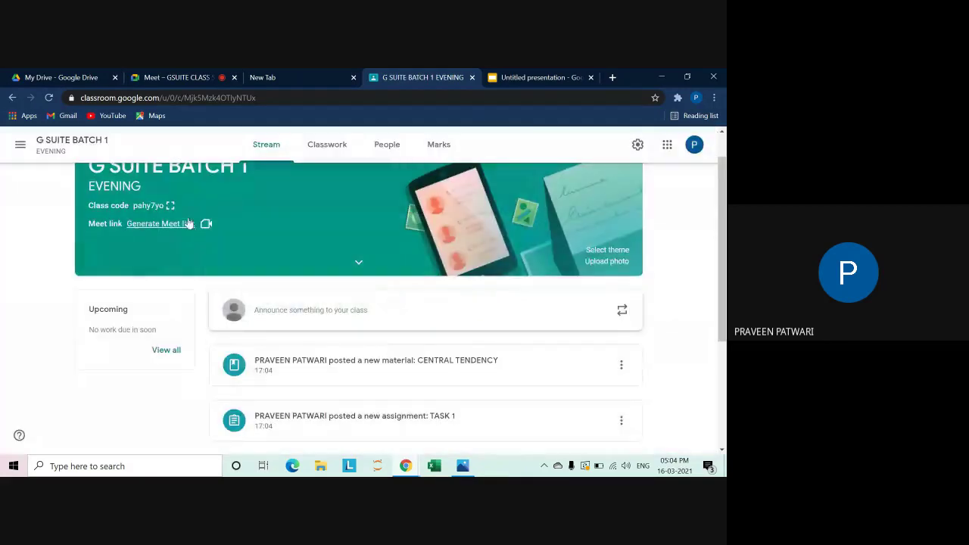
pyautogui.click(174, 224)
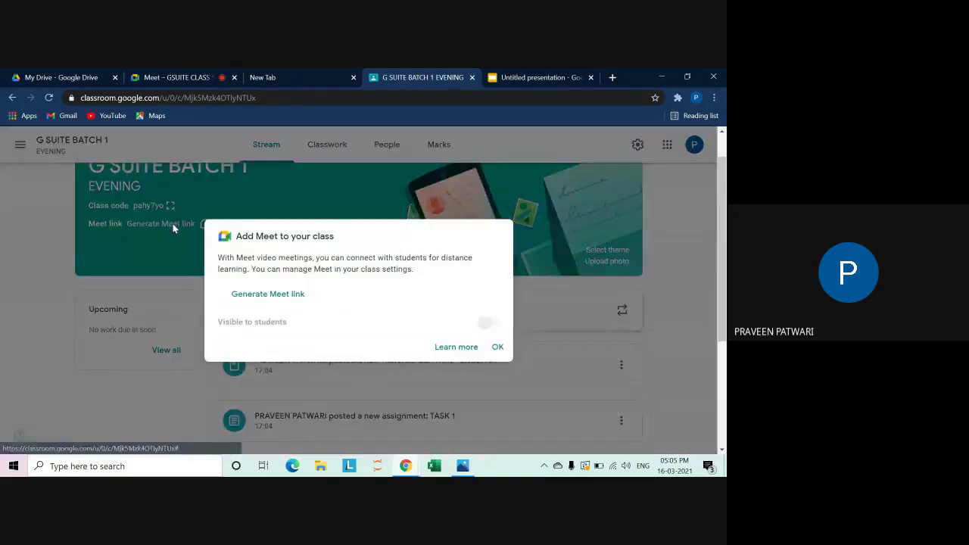
pyautogui.click(287, 301)
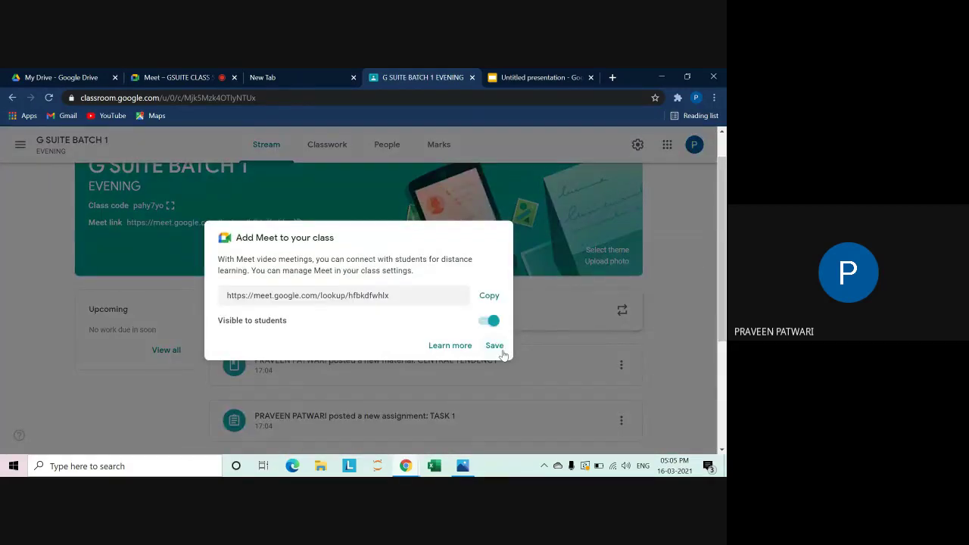
pyautogui.click(503, 355)
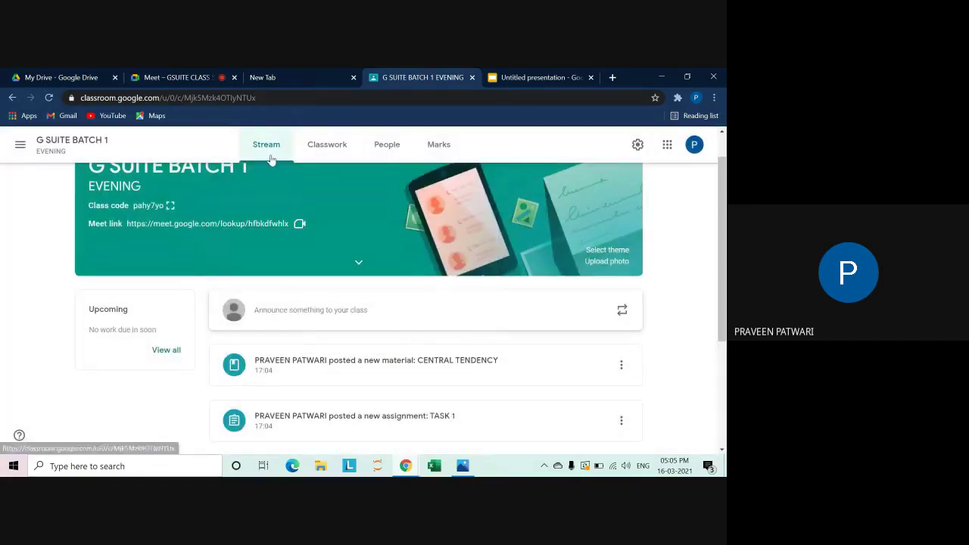
pyautogui.scroll(-3, 547, 329)
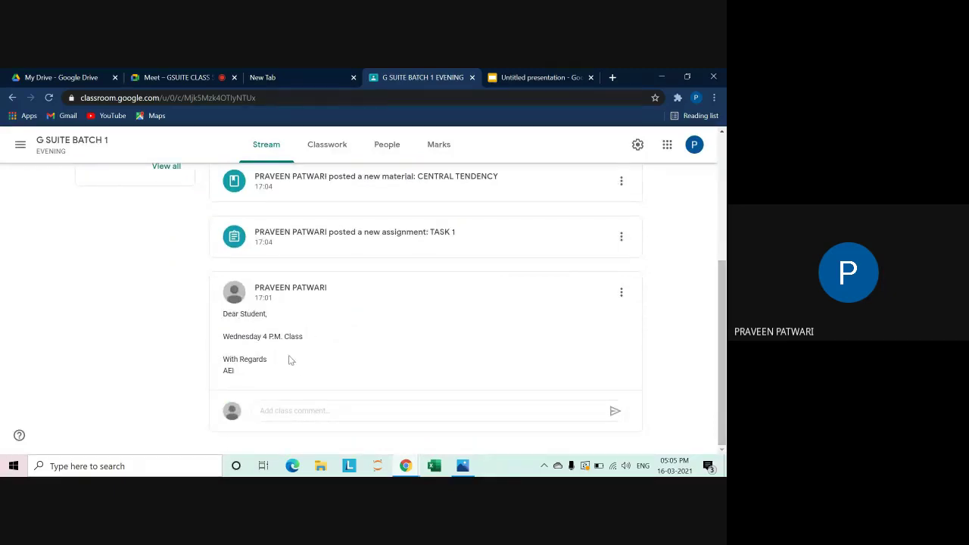
pyautogui.moveTo(721, 352); pyautogui.dragTo(722, 227)
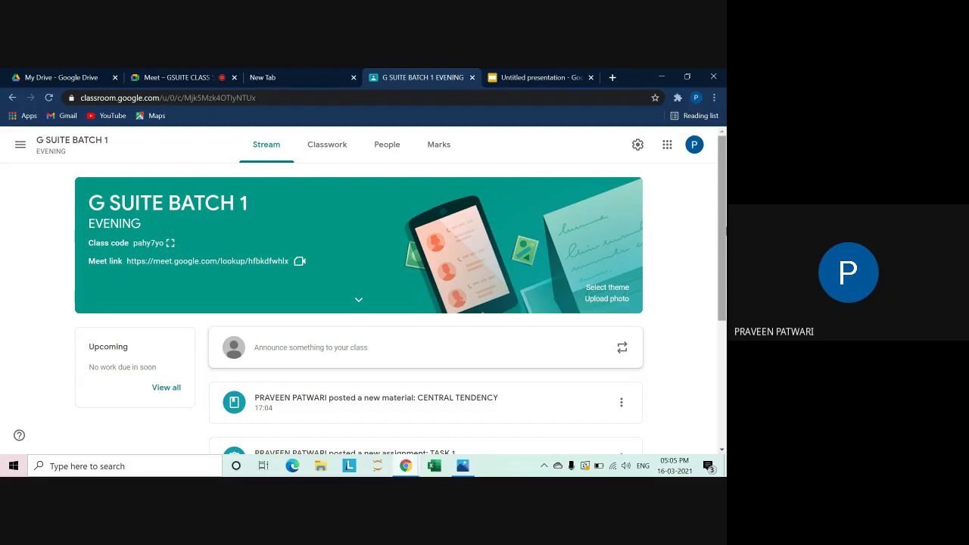
pyautogui.scroll(-5, 309, 333)
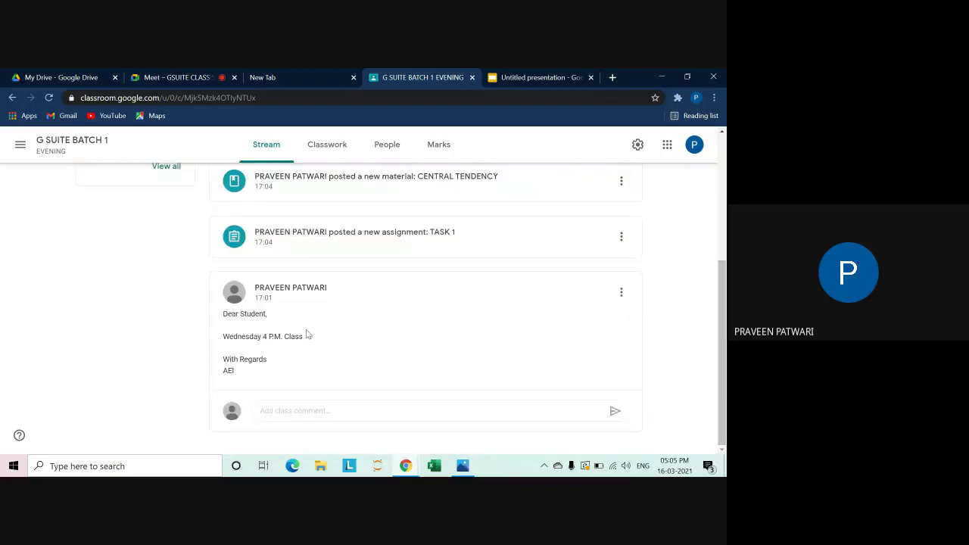
pyautogui.scroll(4, 309, 333)
pyautogui.scroll(1, 308, 333)
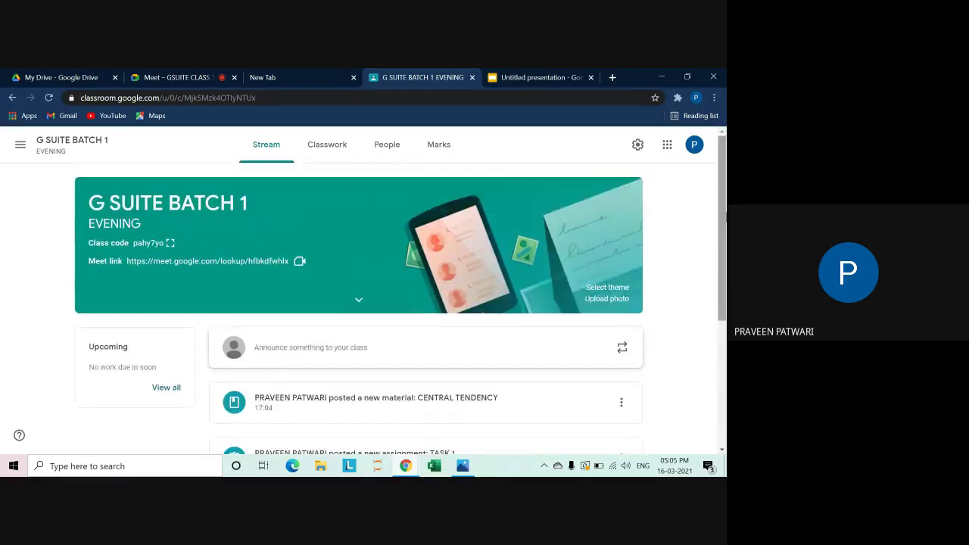
pyautogui.click(261, 260)
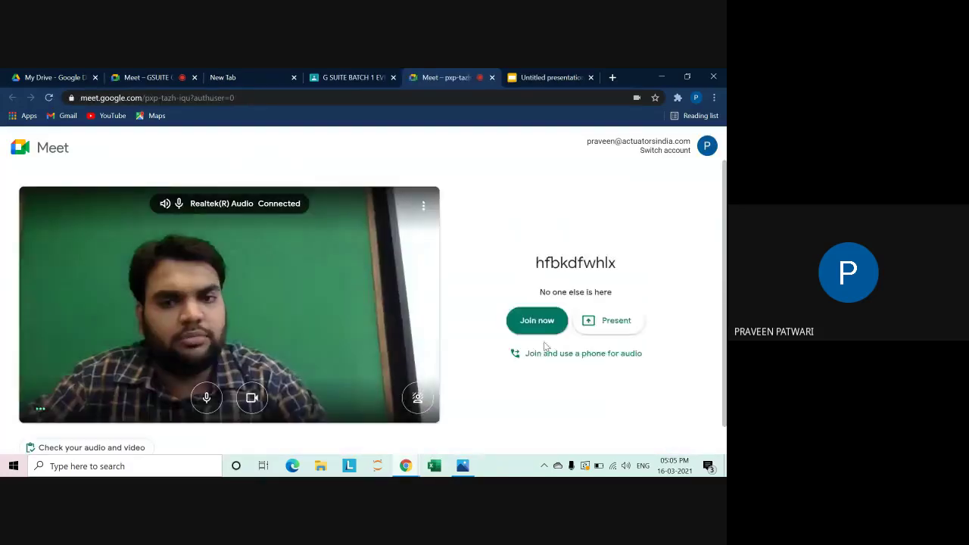
pyautogui.click(541, 328)
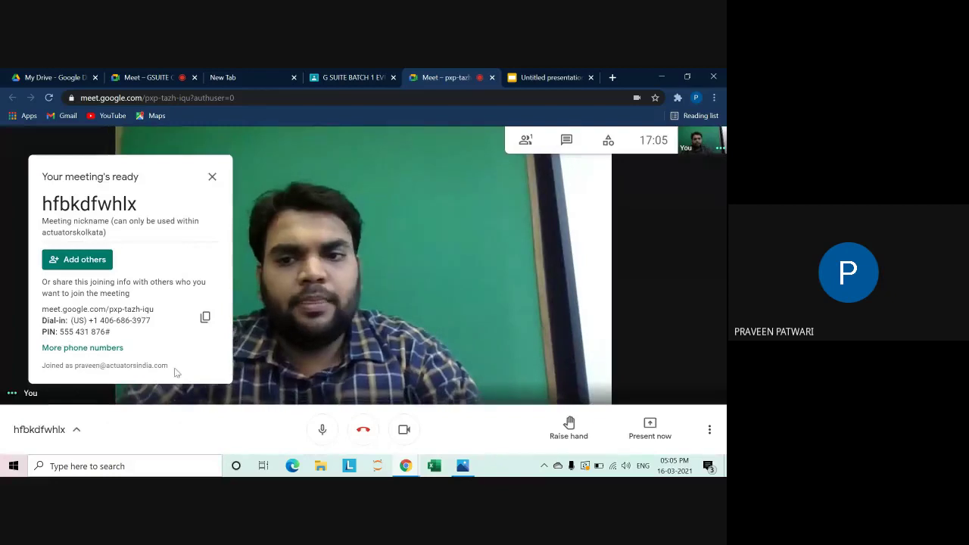
pyautogui.click(212, 176)
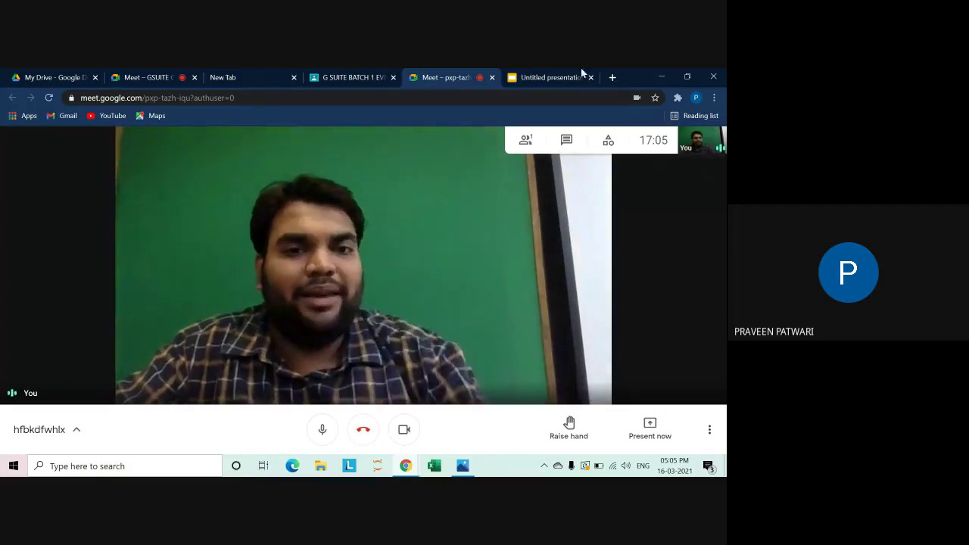
pyautogui.click(492, 78)
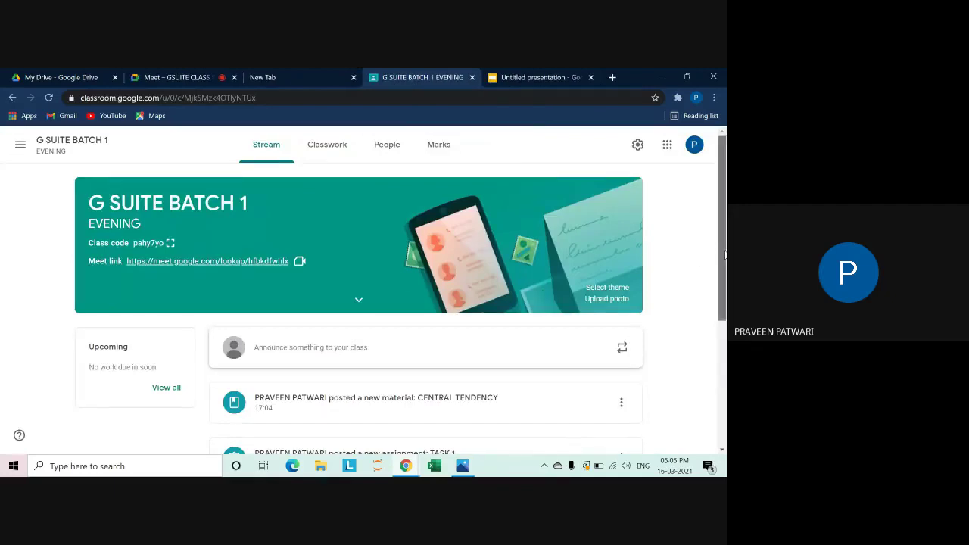
# Scroll the Stream back to the top so the banner's class code and Meet link show
pyautogui.click(724, 376)
pyautogui.scroll(1, 724, 376)
pyautogui.scroll(-1, 724, 376)
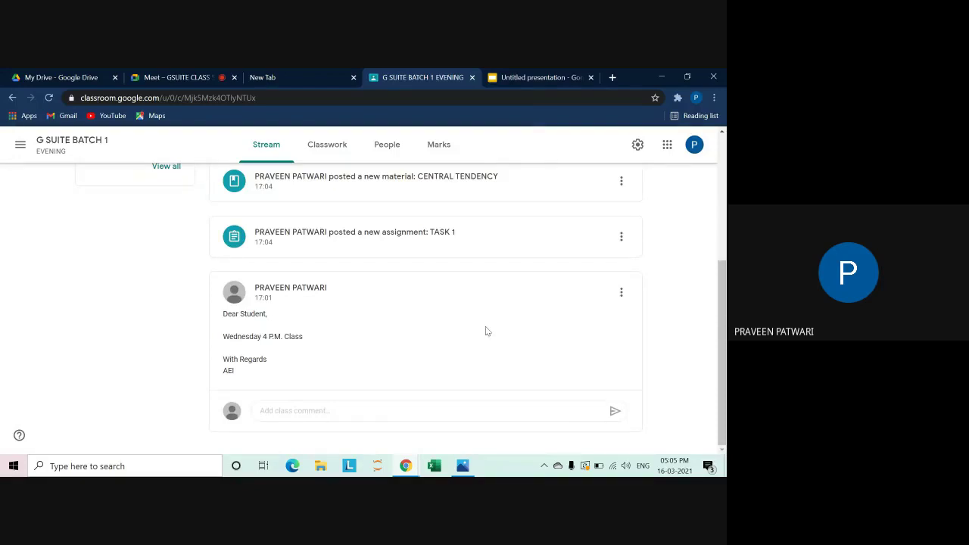
pyautogui.scroll(2, 590, 327)
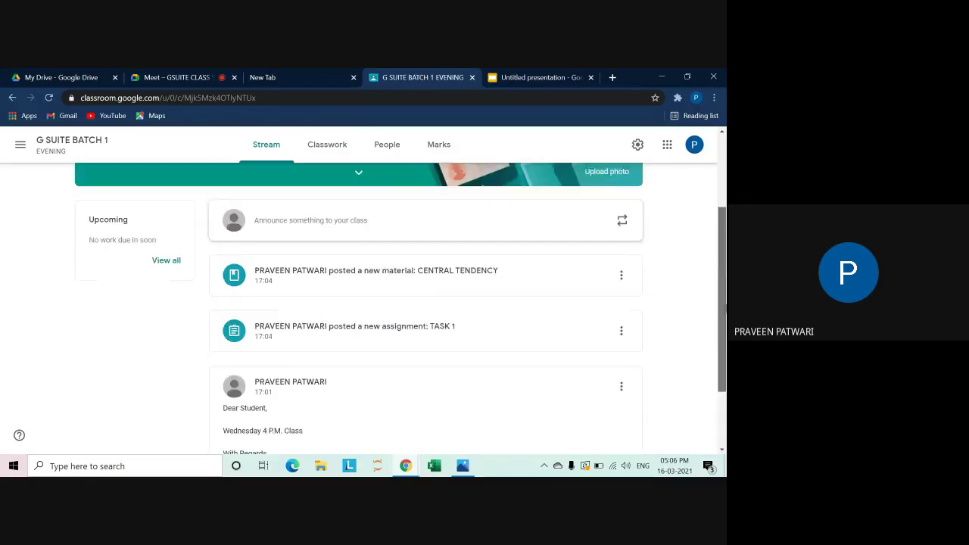
pyautogui.scroll(2, 411, 282)
pyautogui.scroll(-1, 412, 282)
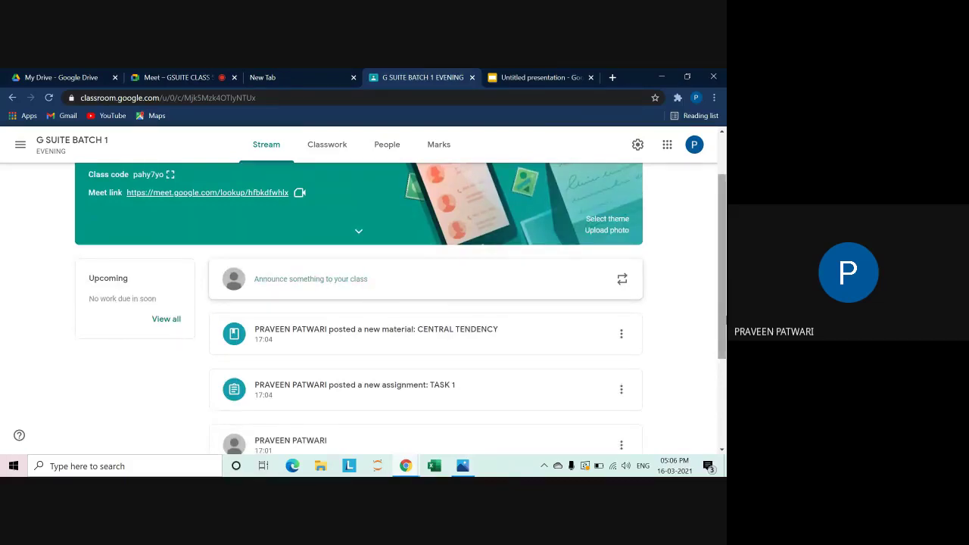
pyautogui.scroll(1, 724, 276)
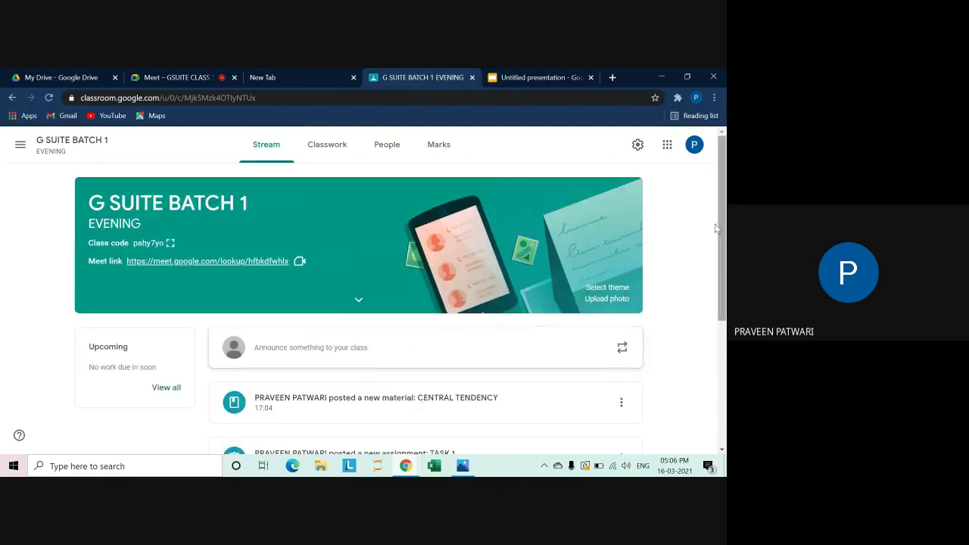
# Try uploading the paris image from Downloads as the banner, then cancel since it's too small
pyautogui.click(594, 299)
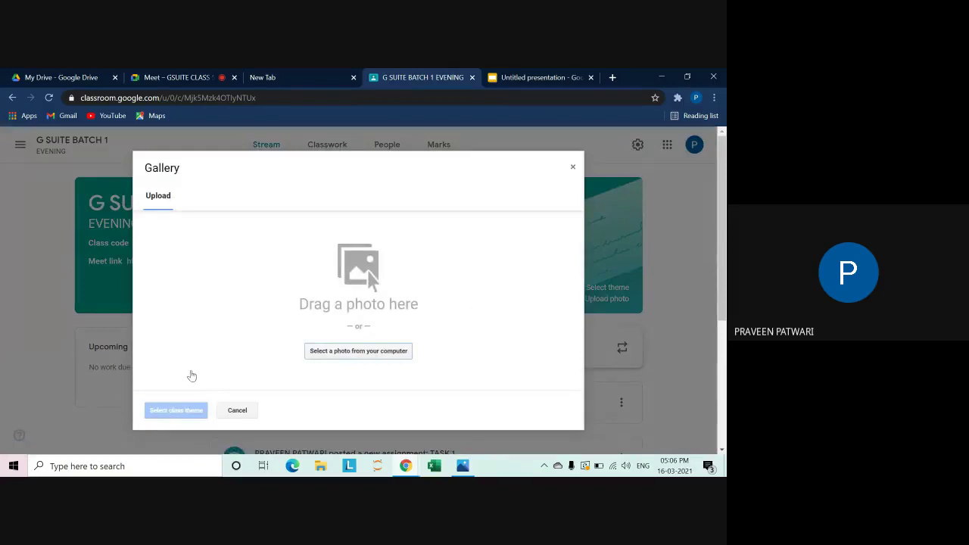
pyautogui.click(358, 350)
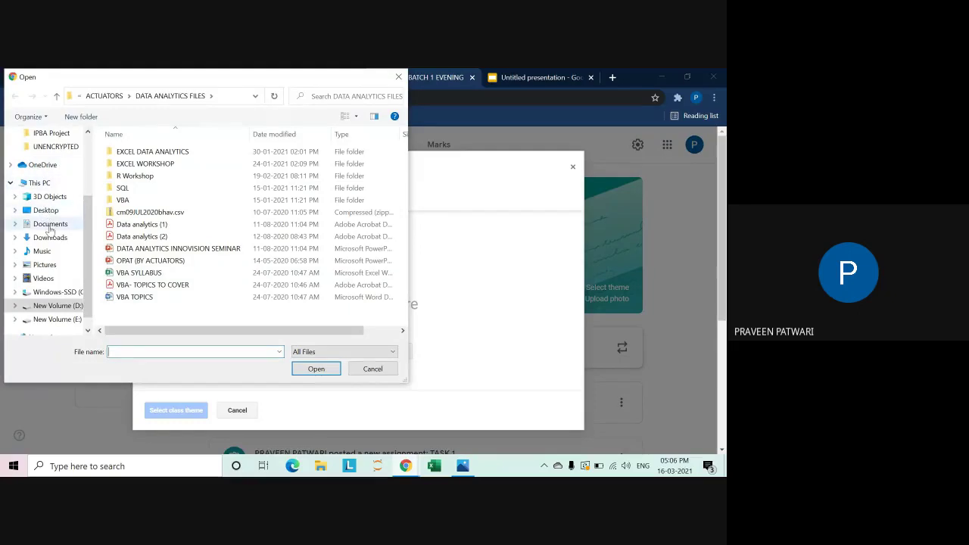
pyautogui.click(49, 228)
pyautogui.click(50, 237)
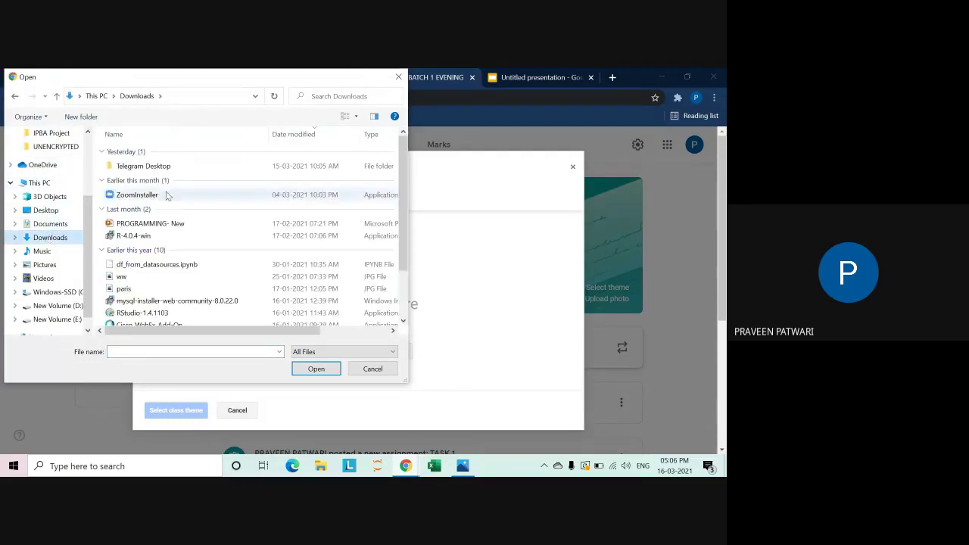
pyautogui.click(327, 288)
pyautogui.click(316, 368)
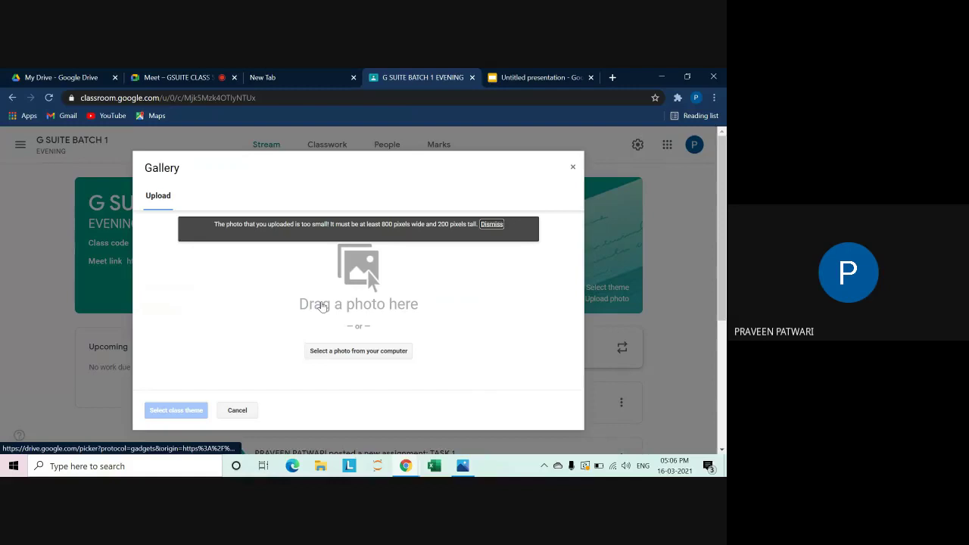
pyautogui.click(227, 410)
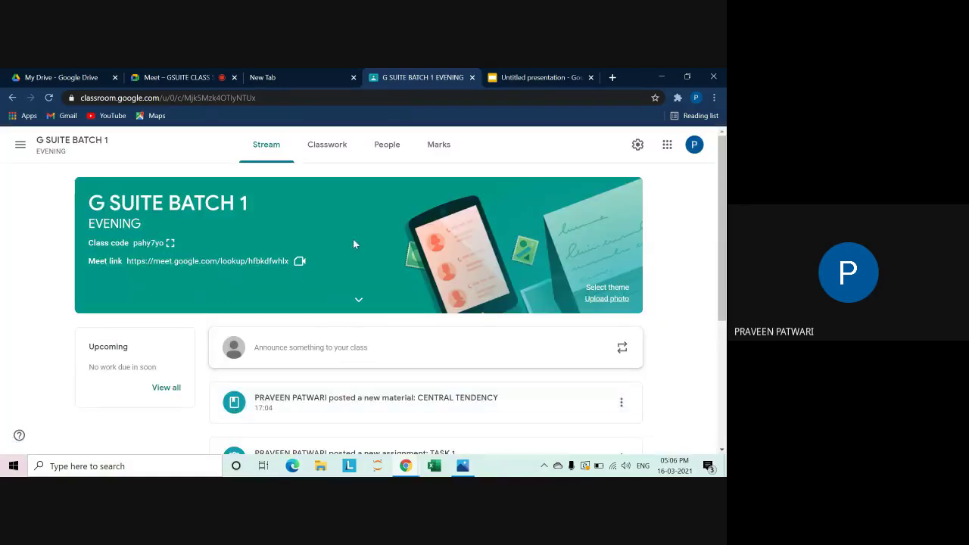
# Apply the Maths & Science notebook-and-glasses theme to the class
pyautogui.click(607, 286)
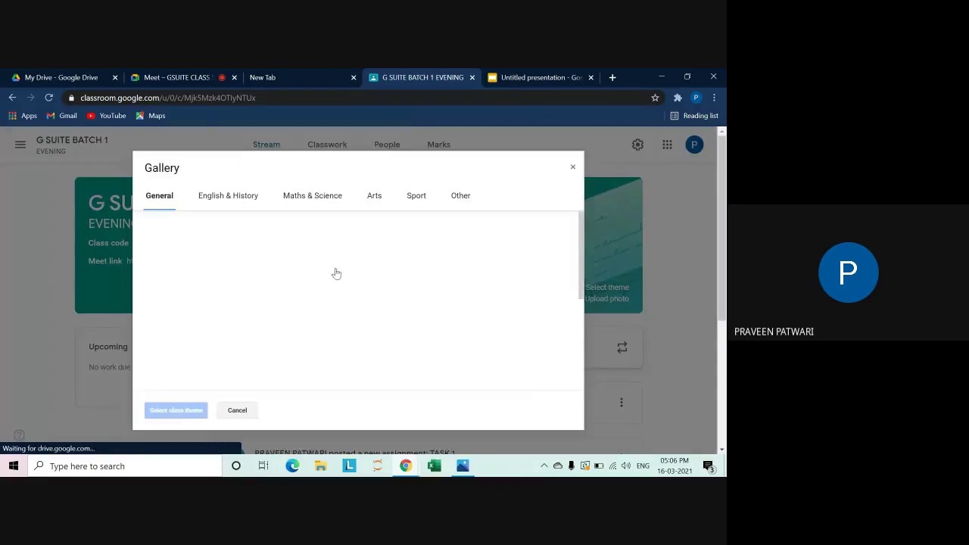
pyautogui.click(321, 198)
pyautogui.click(425, 245)
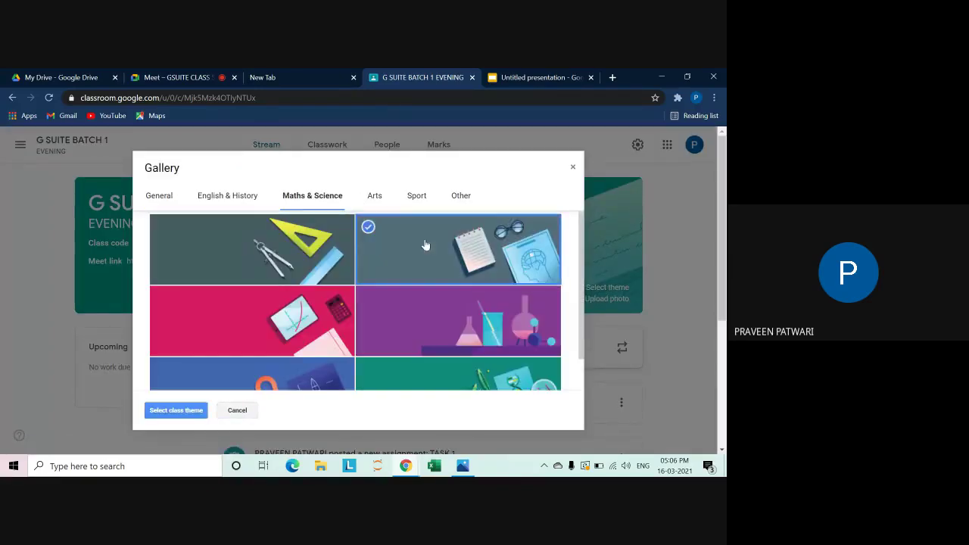
pyautogui.click(180, 412)
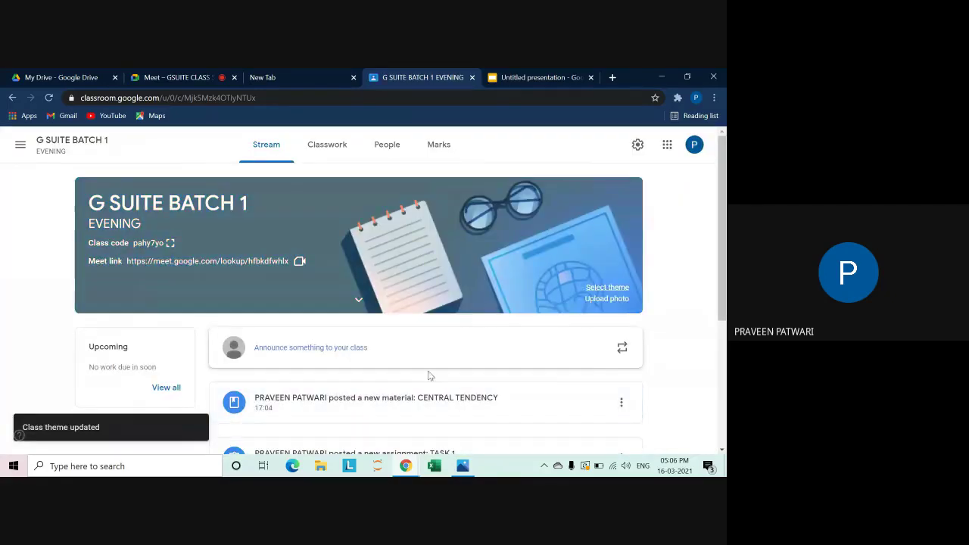
# Visit Classwork and People, opening and cancelling the teacher and student invitation dialogs
pyautogui.click(338, 164)
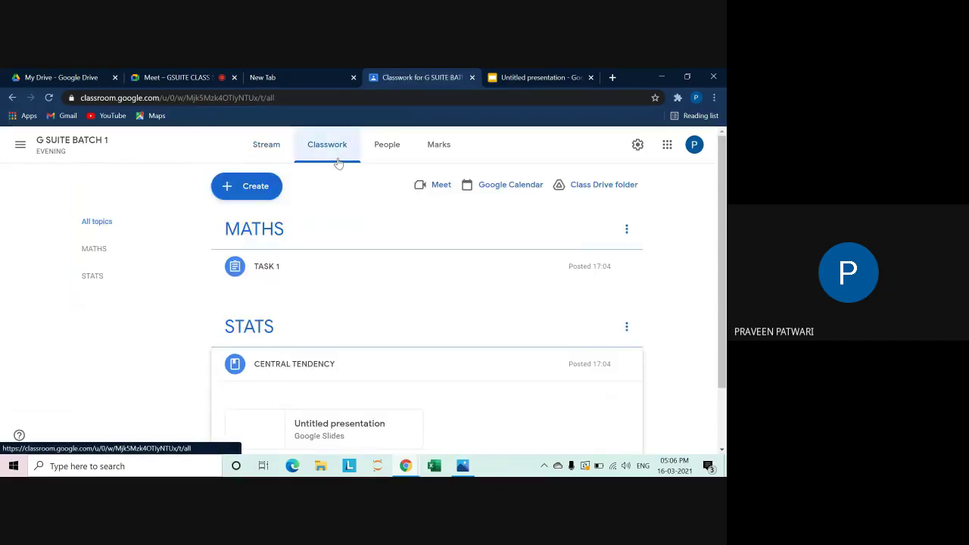
pyautogui.click(386, 148)
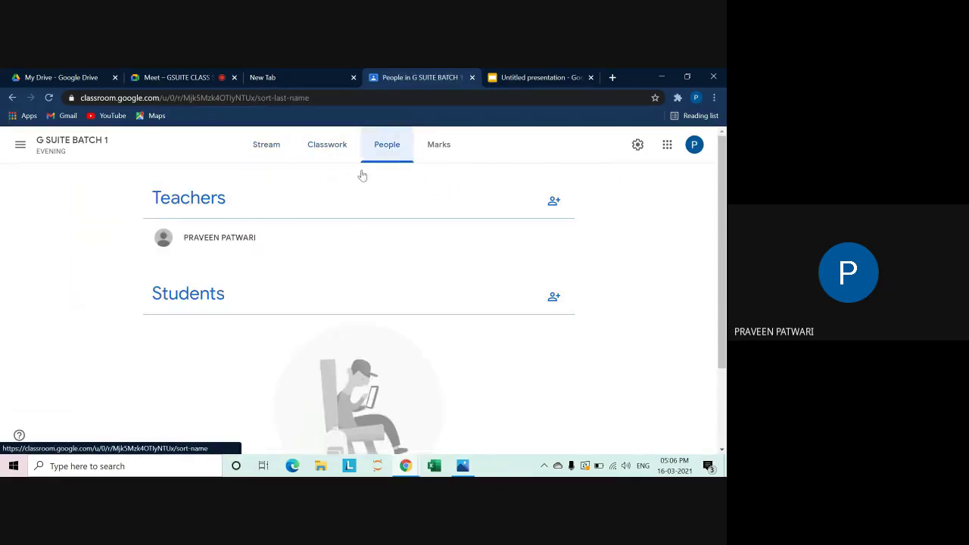
pyautogui.click(552, 201)
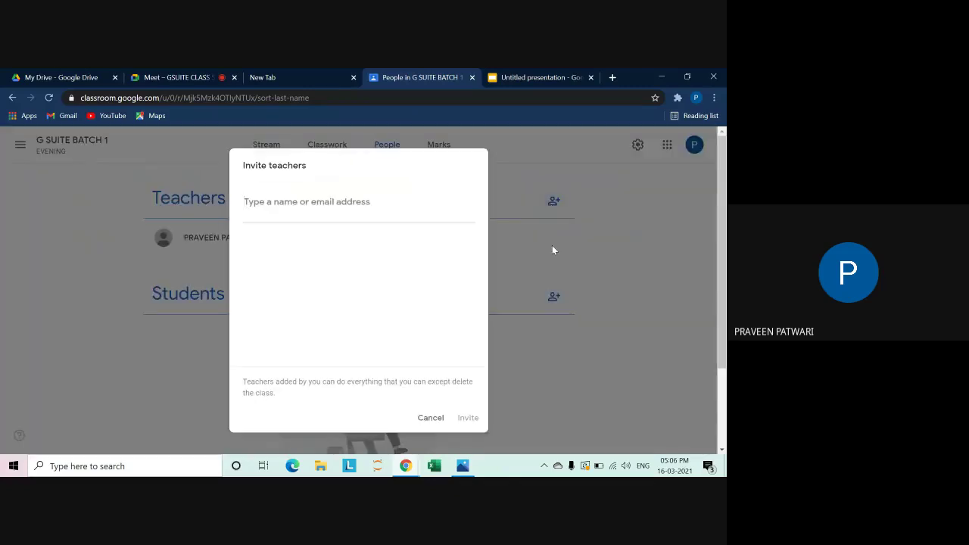
pyautogui.click(430, 416)
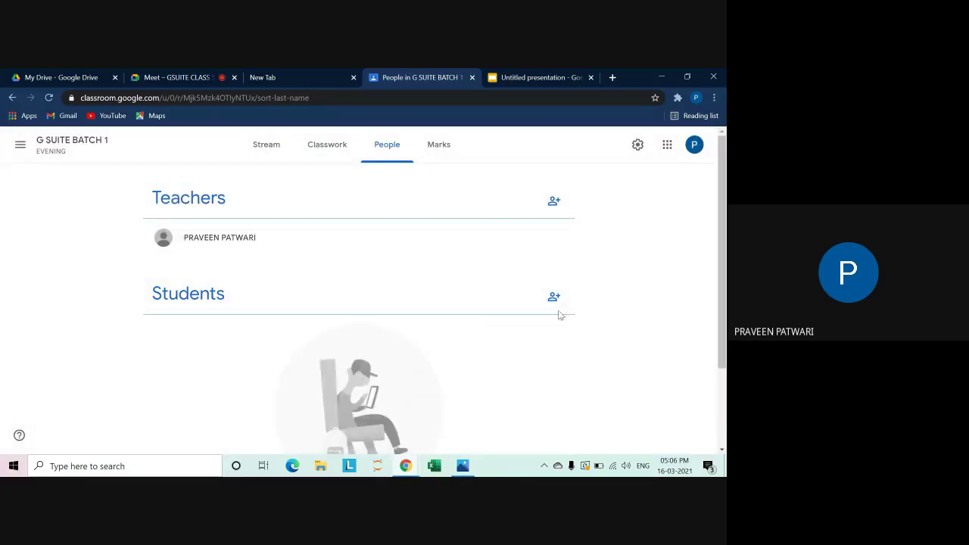
pyautogui.click(558, 304)
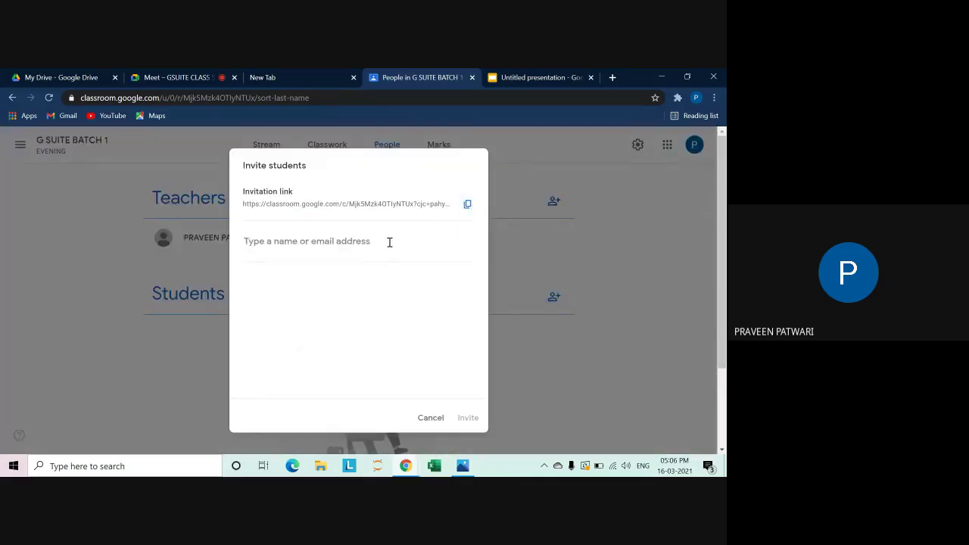
pyautogui.click(434, 424)
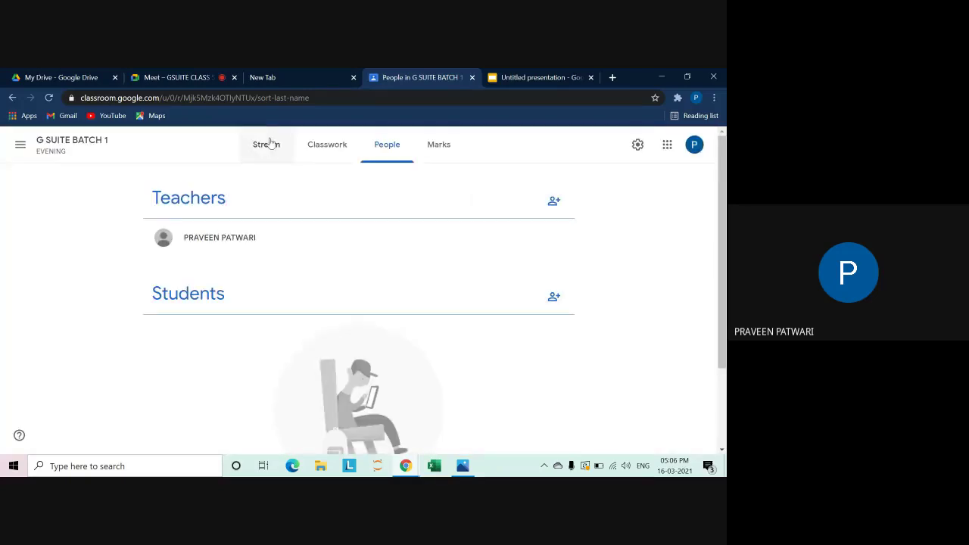
# Revisit Stream and People, cancel another teacher invitation, and return to Classwork
pyautogui.click(266, 144)
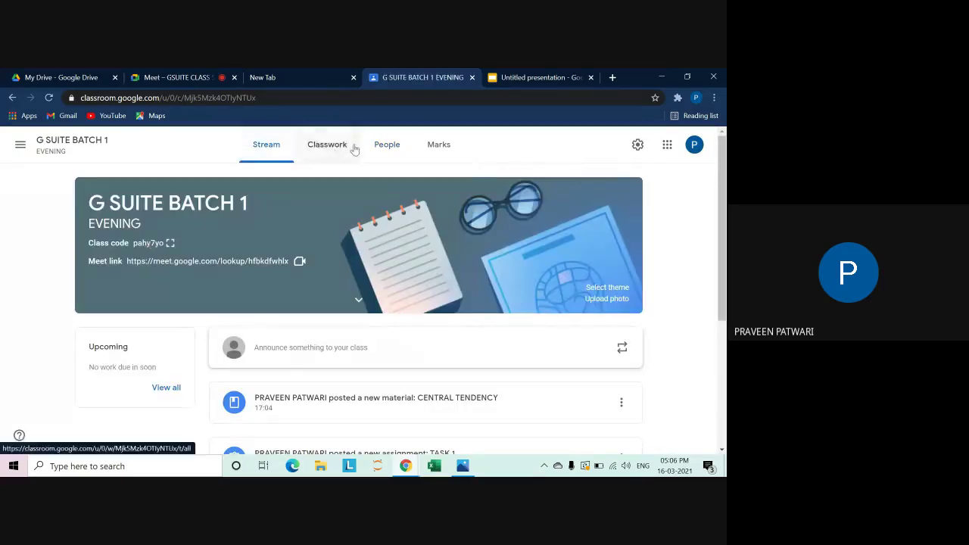
pyautogui.click(378, 152)
pyautogui.click(554, 200)
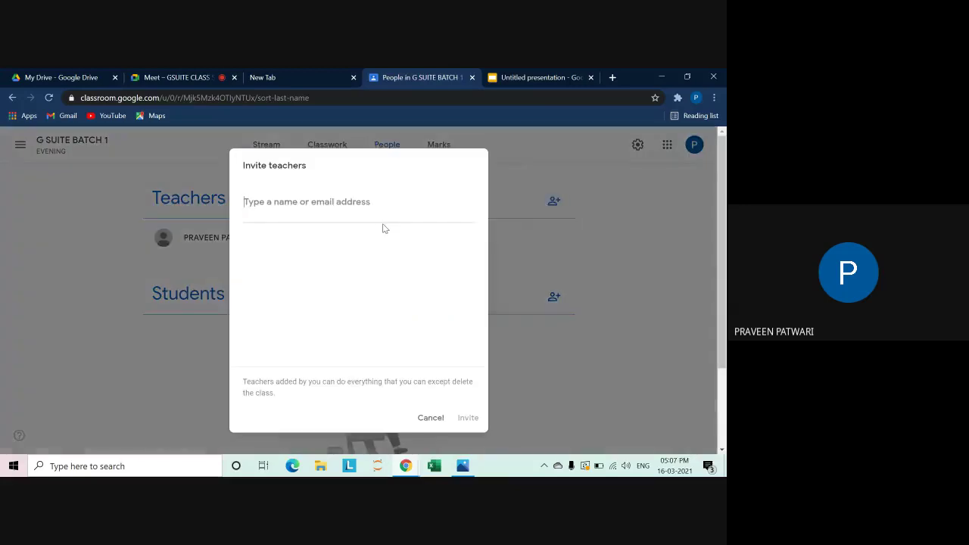
pyautogui.click(431, 417)
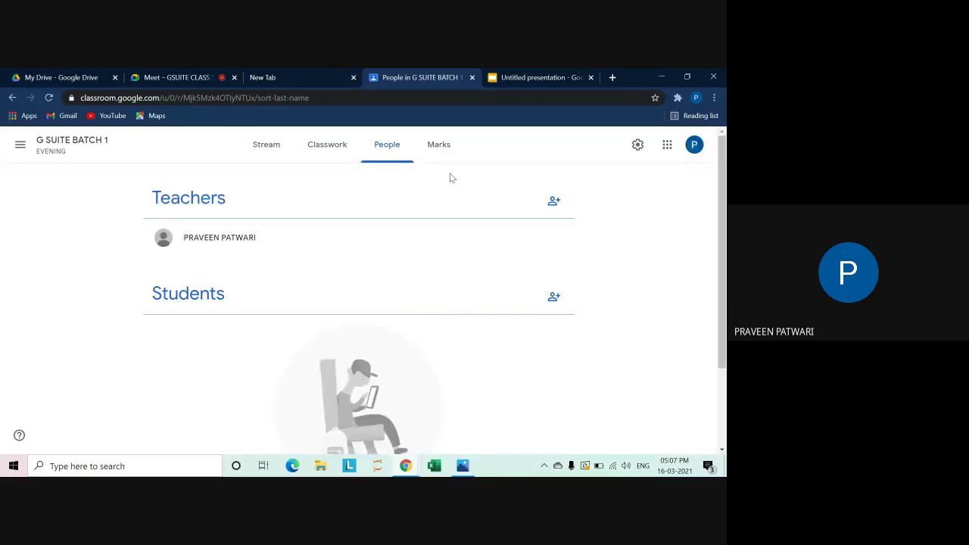
pyautogui.click(344, 149)
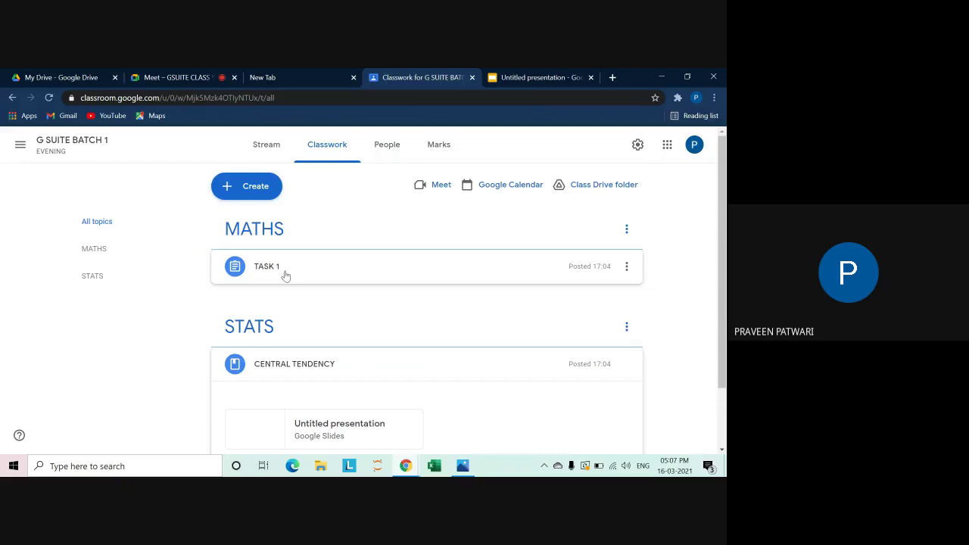
# From Marks, set overall mark calculation to Total points, show overall mark to students, and save
pyautogui.click(438, 144)
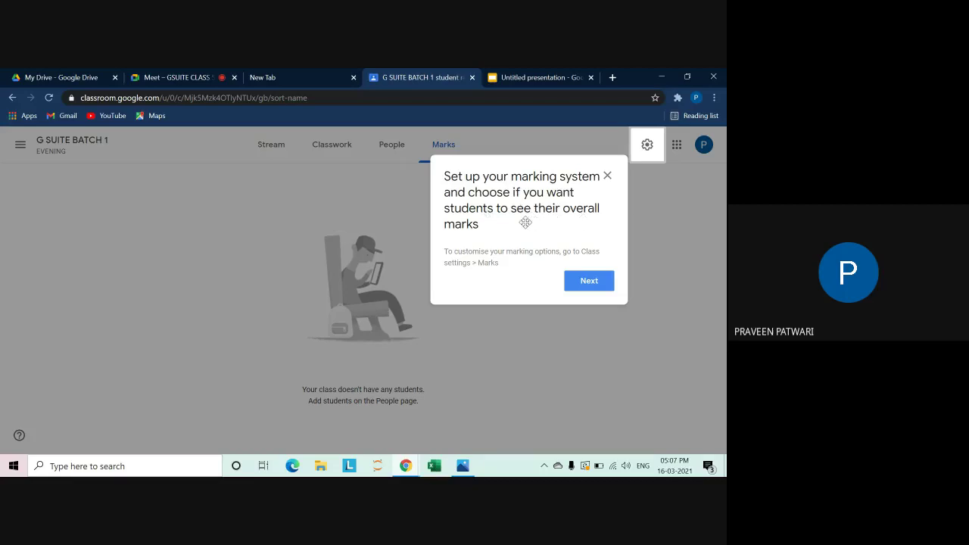
pyautogui.click(645, 153)
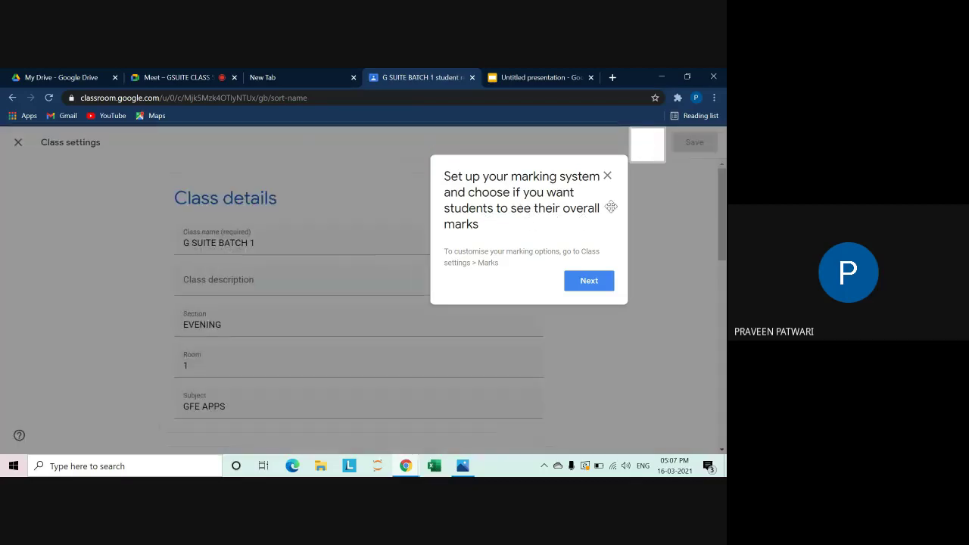
pyautogui.click(588, 281)
pyautogui.moveTo(721, 250); pyautogui.dragTo(706, 428)
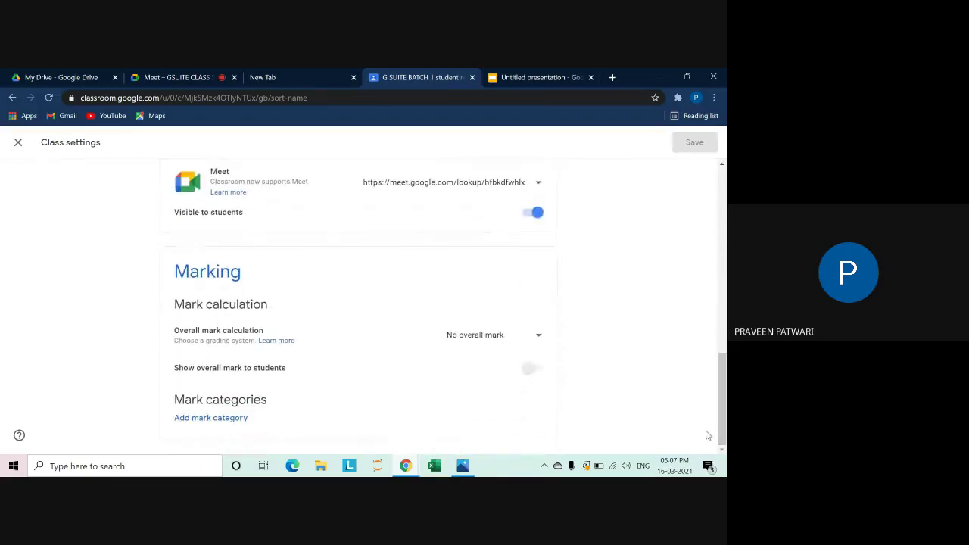
pyautogui.click(490, 336)
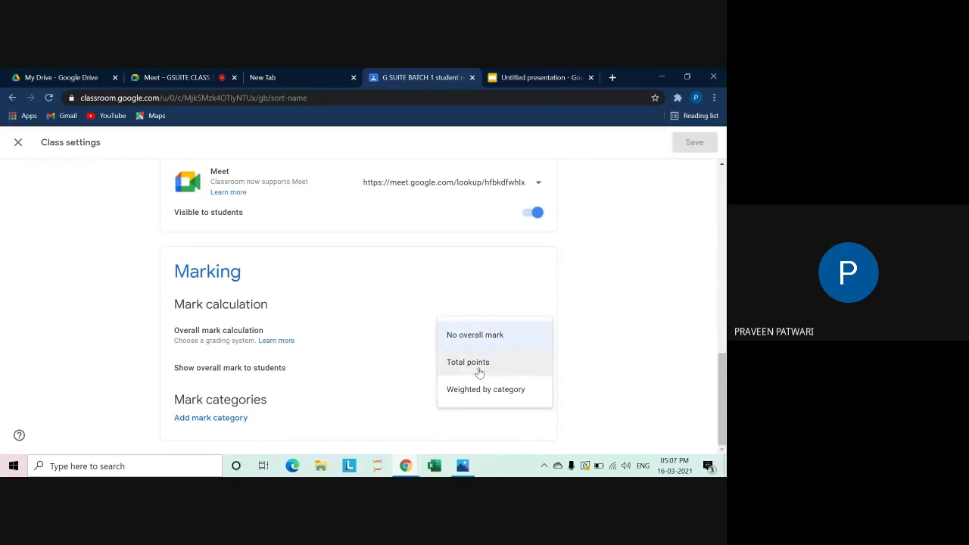
pyautogui.click(479, 365)
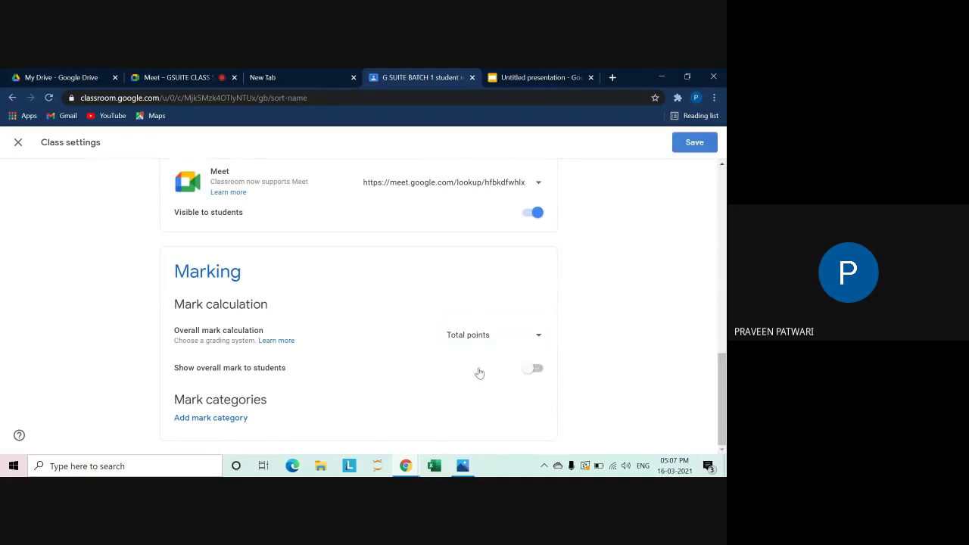
pyautogui.click(534, 370)
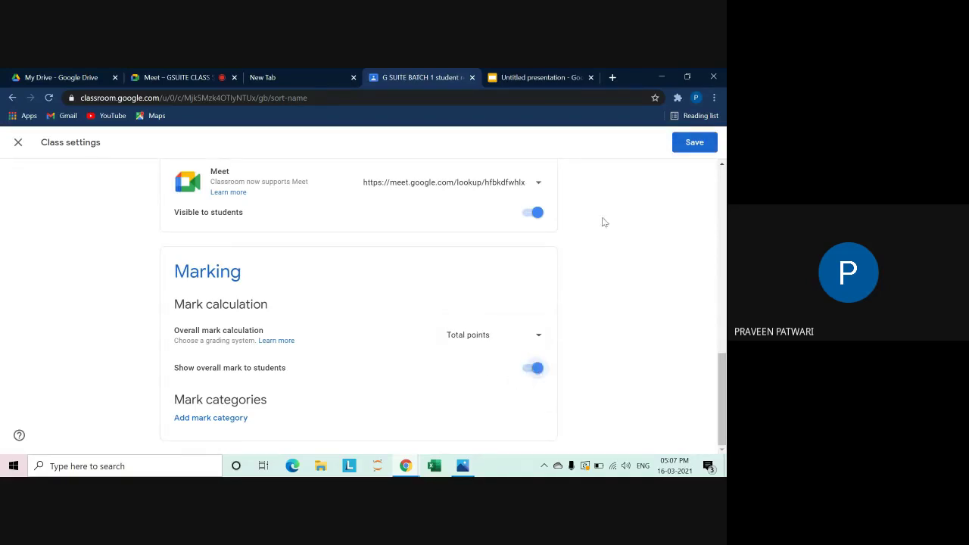
pyautogui.click(694, 144)
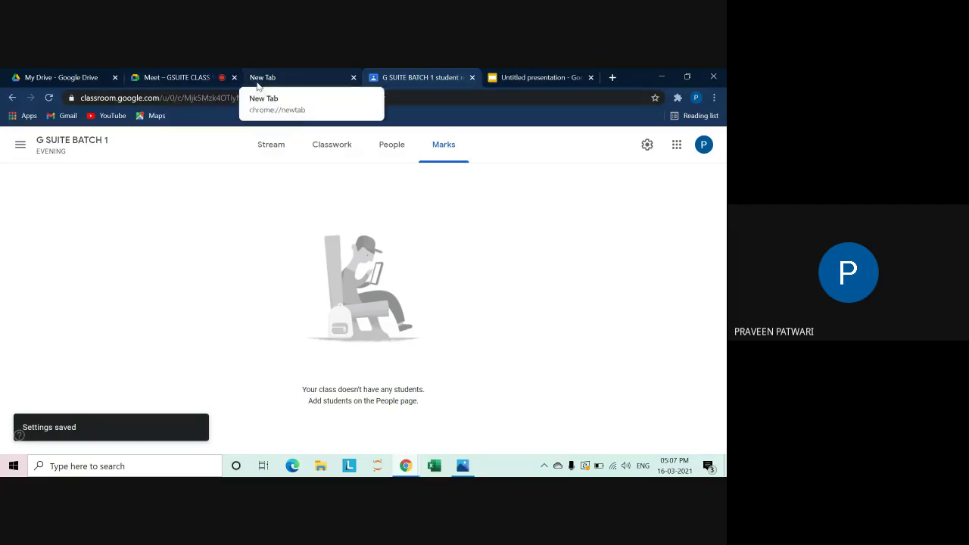
# Switch briefly to the new tab, then return to the Meet call tab
pyautogui.click(319, 85)
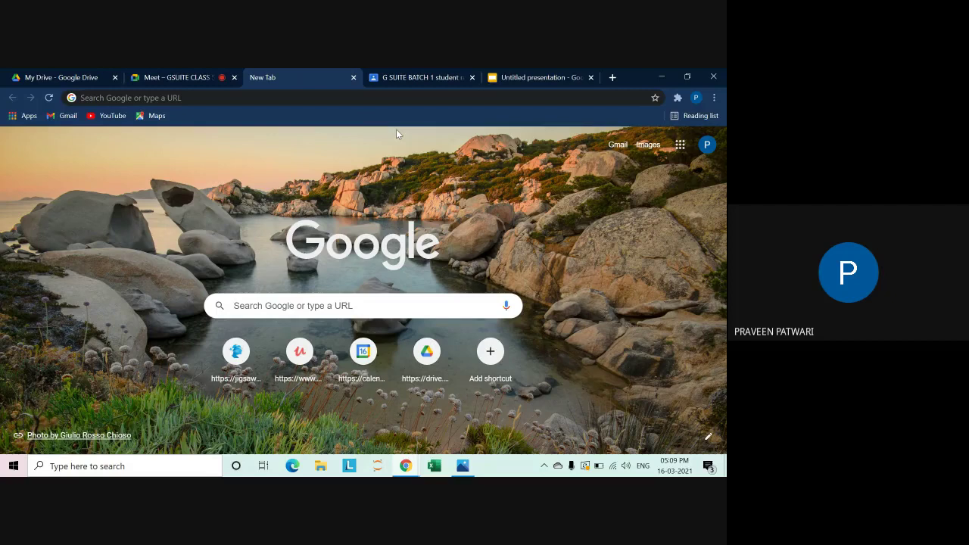
pyautogui.click(151, 76)
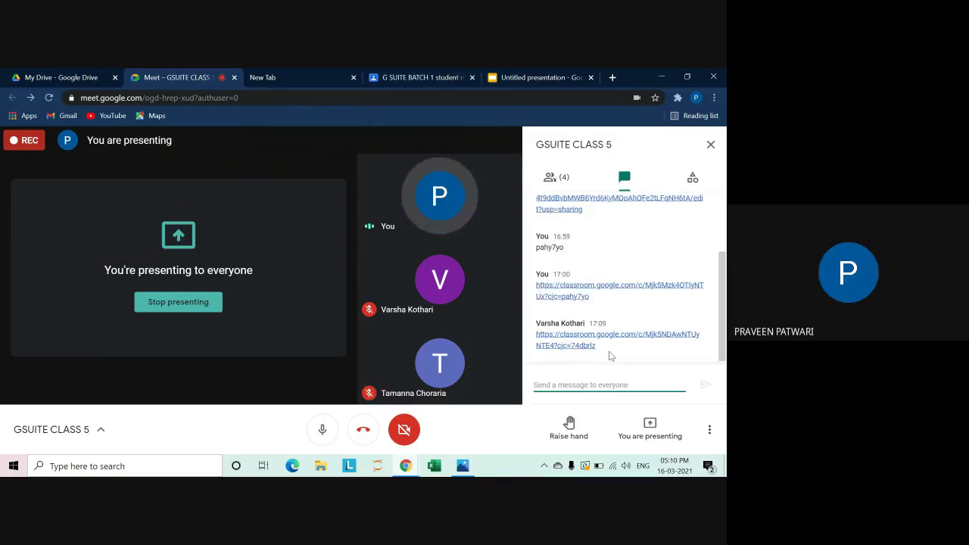
# Open the participant's classroom.google.com class link from the Meet chat in a new tab
pyautogui.moveTo(596, 346); pyautogui.dragTo(569, 349)
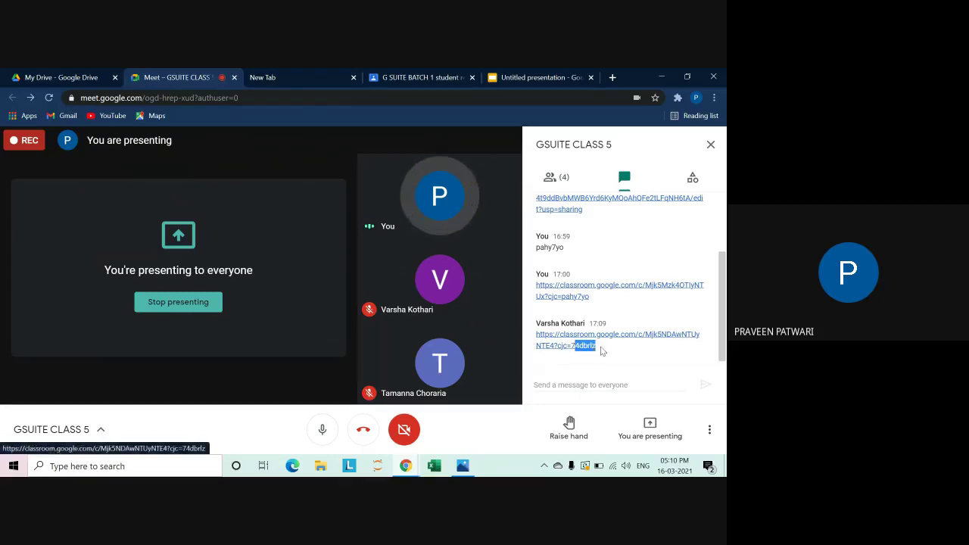
pyautogui.click(602, 350)
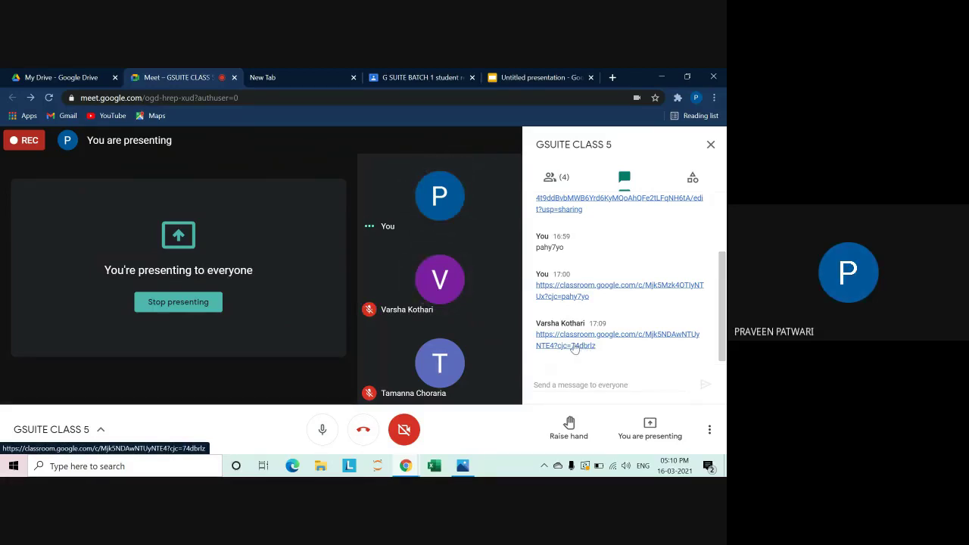
pyautogui.click(574, 345)
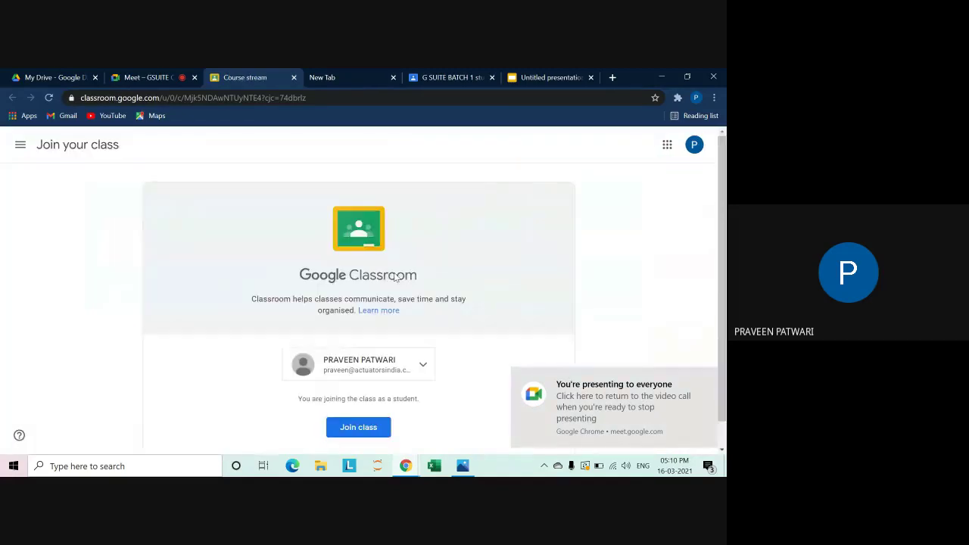
pyautogui.click(389, 364)
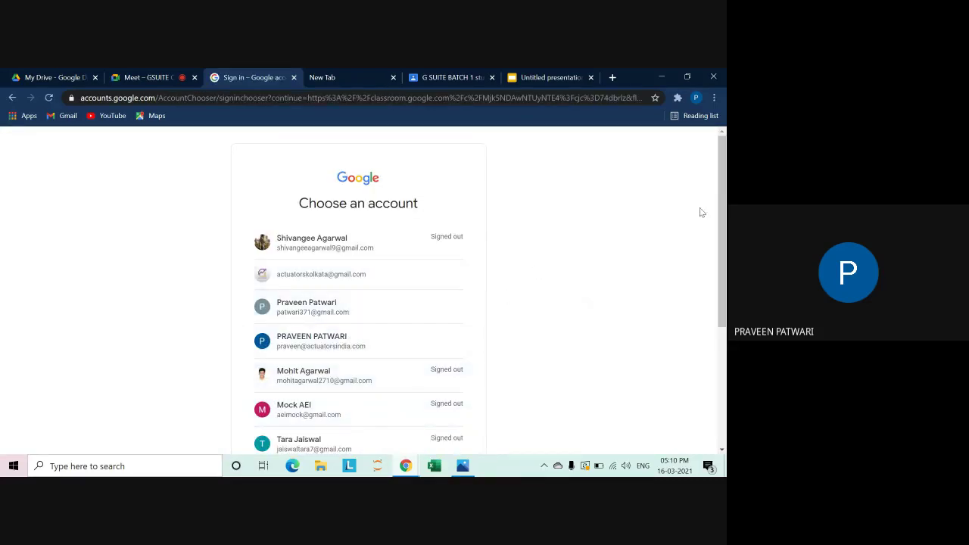
pyautogui.moveTo(721, 238); pyautogui.dragTo(718, 358)
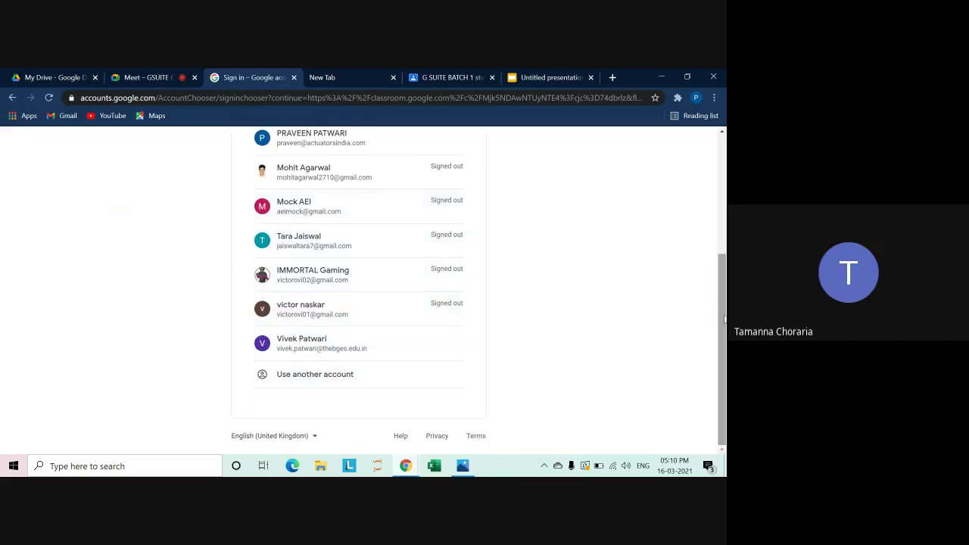
pyautogui.moveTo(721, 313)
pyautogui.mouseDown()
pyautogui.moveTo(724, 219)
pyautogui.moveTo(724, 255)
pyautogui.mouseUp()
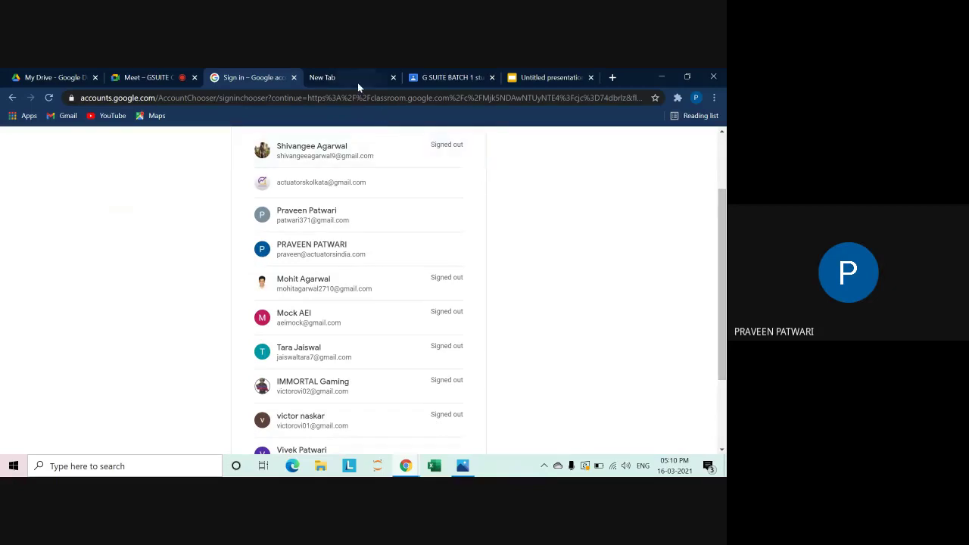
pyautogui.click(296, 77)
pyautogui.click(587, 401)
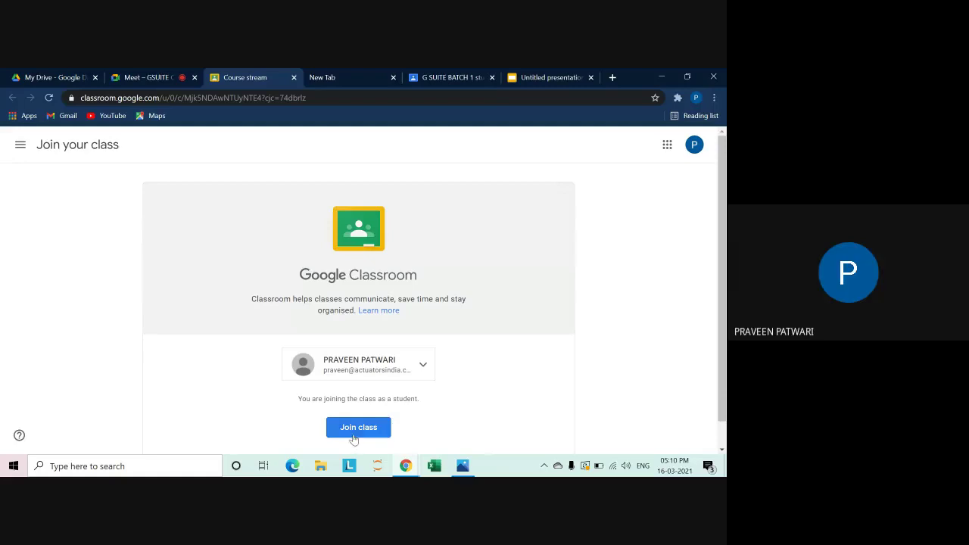
pyautogui.click(353, 436)
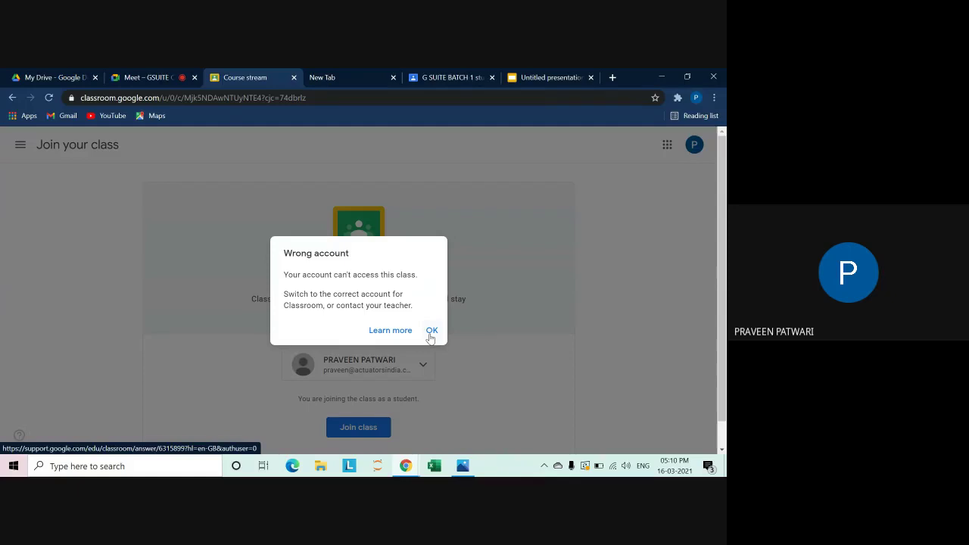
pyautogui.click(430, 331)
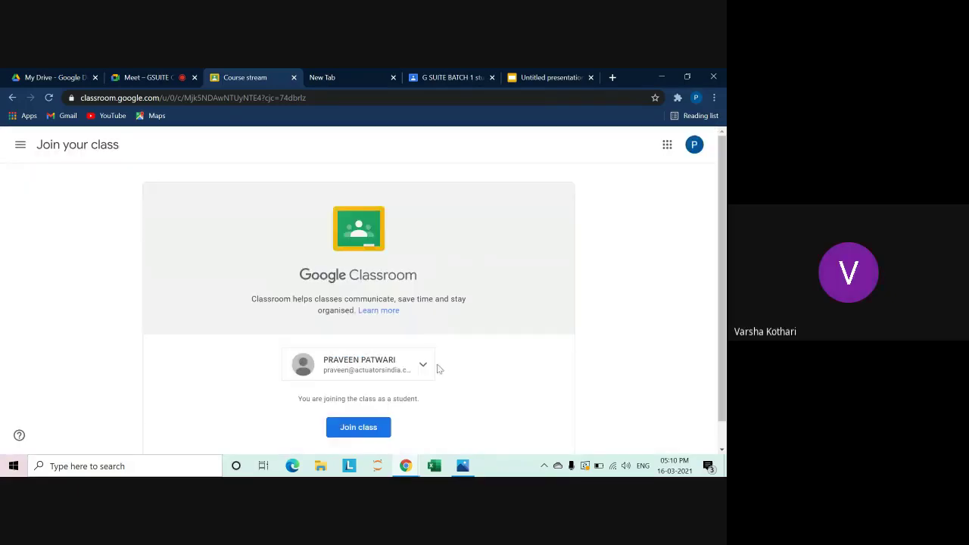
pyautogui.click(374, 430)
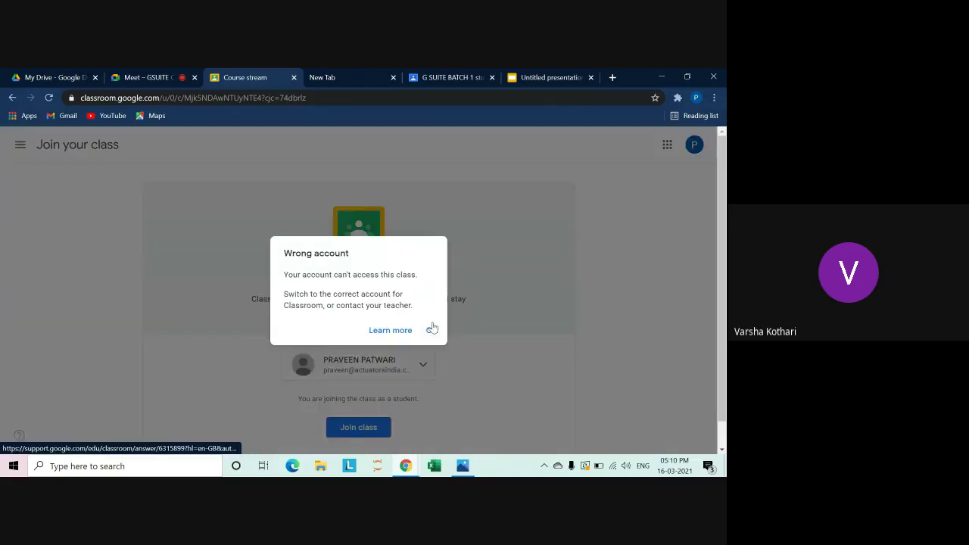
pyautogui.click(430, 326)
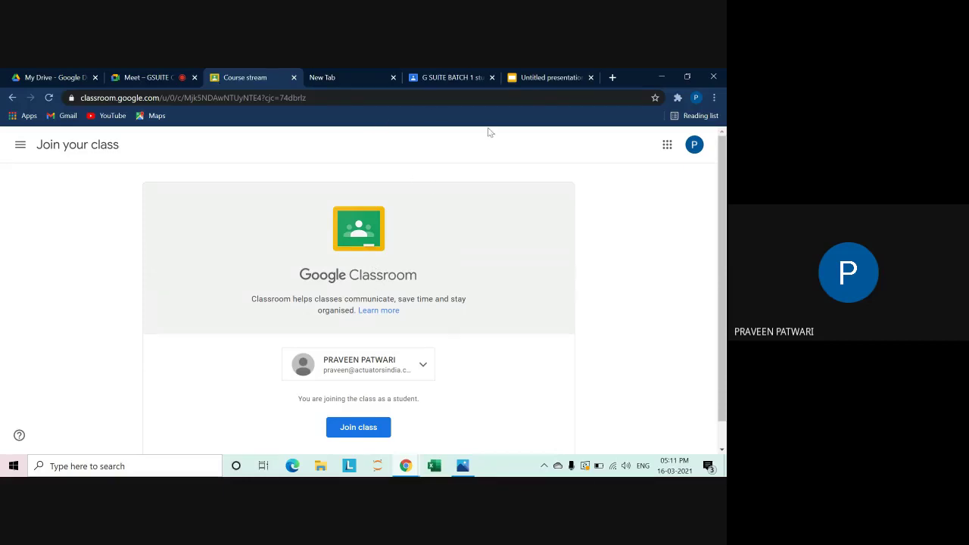
# Switch back to the Google Meet call tab to see the chat
pyautogui.click(167, 76)
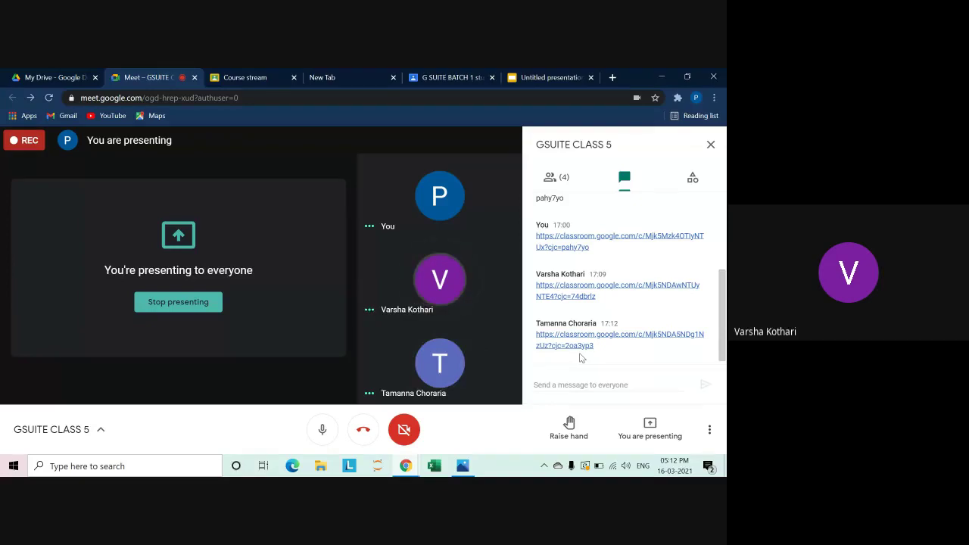
# Open the 17:12 class link from Meet chat, try Join class, and dismiss the wrong-account warning
pyautogui.click(579, 345)
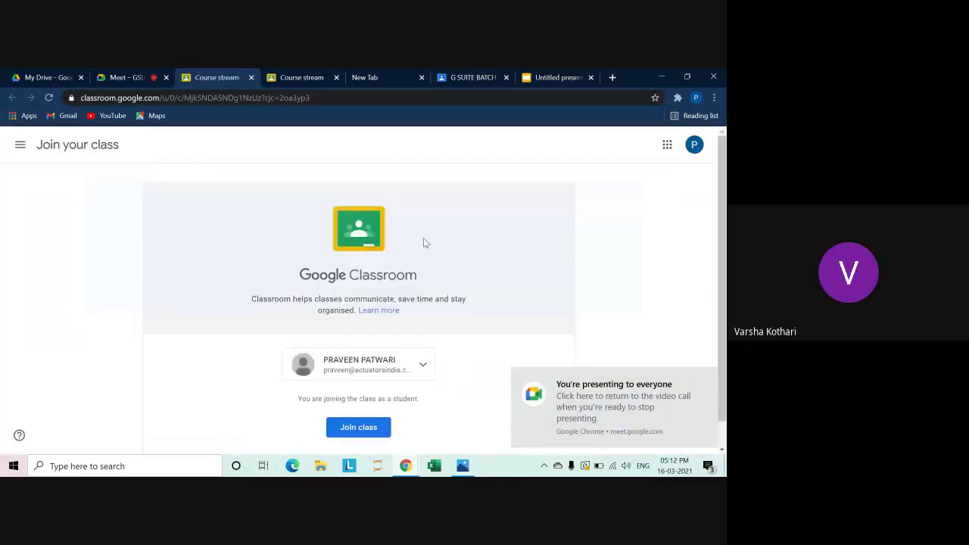
pyautogui.click(361, 427)
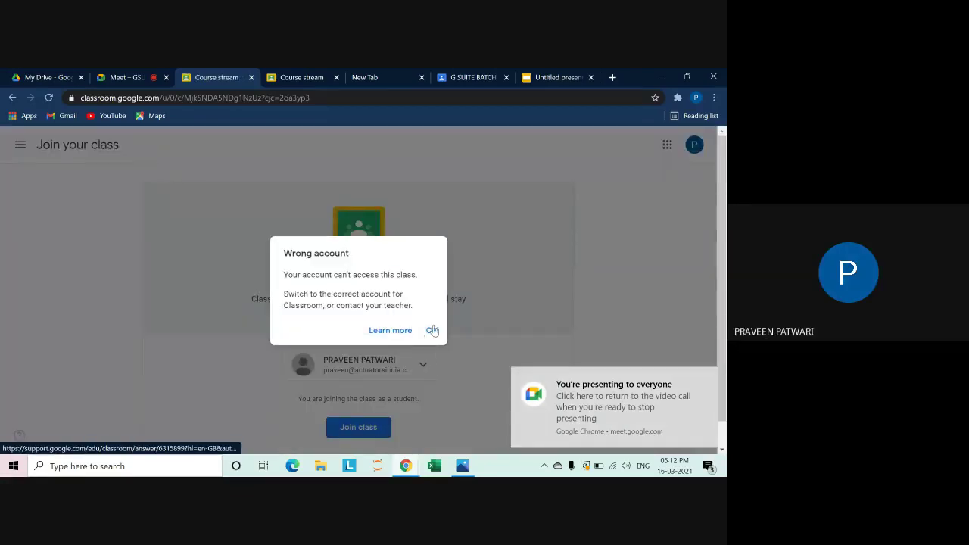
pyautogui.click(431, 328)
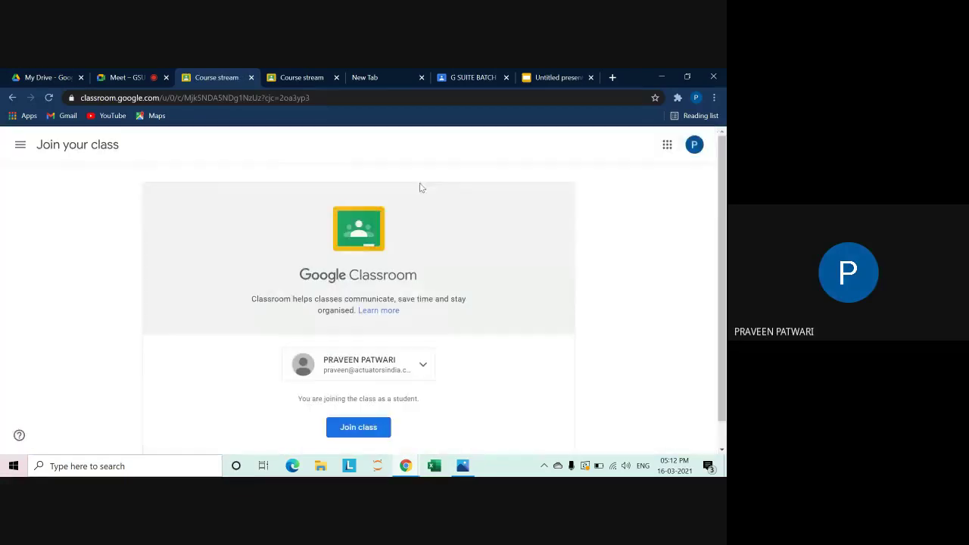
# Review the G SUITE BATCH 1 Stream, Classwork, People and Marks pages
pyautogui.click(469, 78)
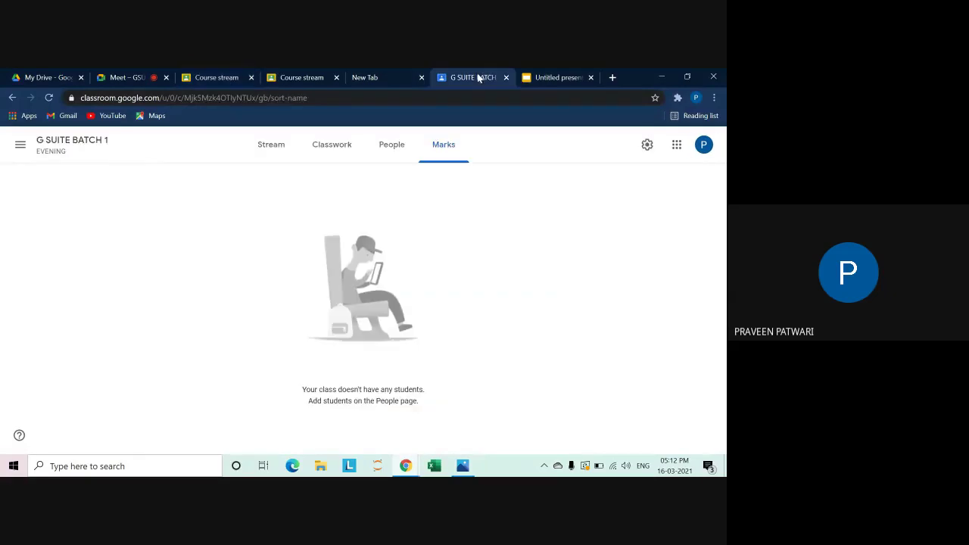
pyautogui.click(270, 147)
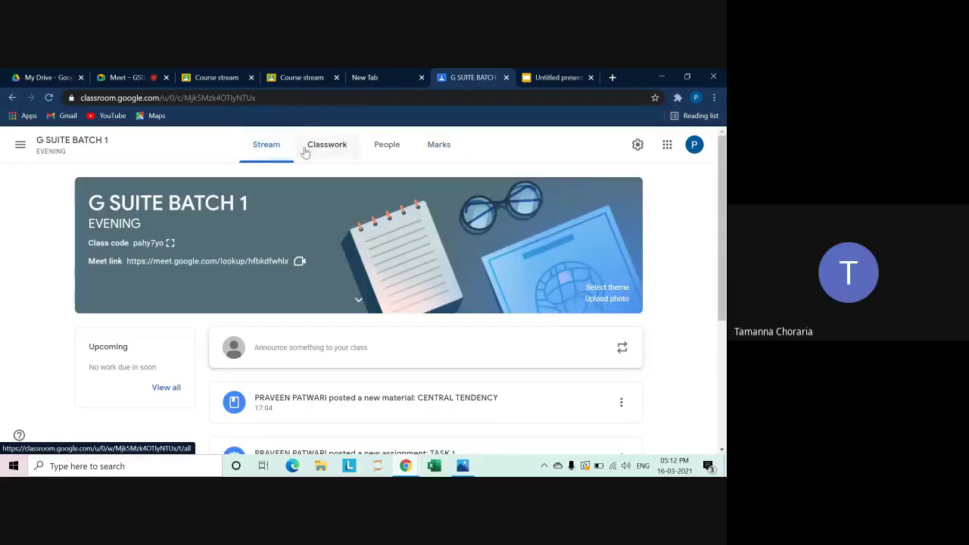
pyautogui.click(312, 151)
pyautogui.click(379, 152)
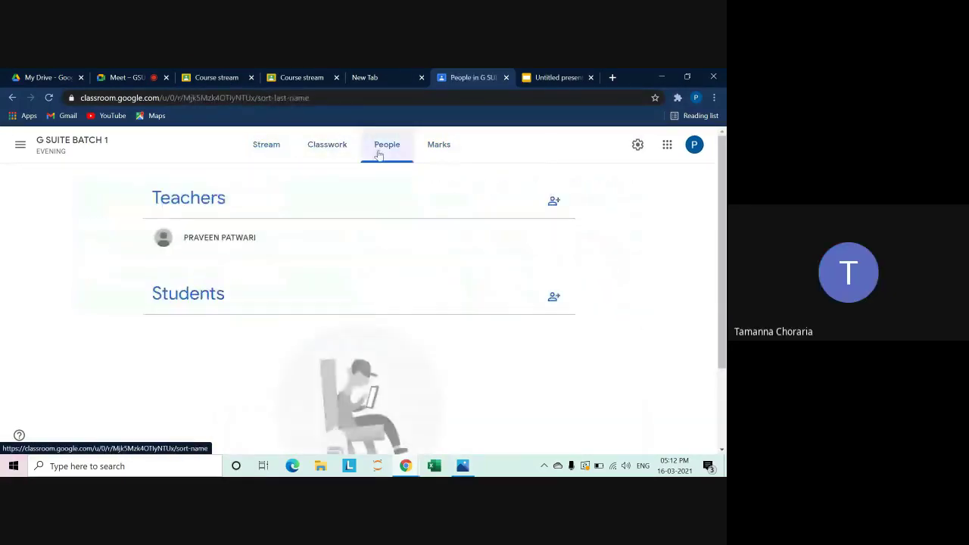
pyautogui.click(441, 152)
# Go back to the class Stream, then stop presenting in the Meet call
pyautogui.click(266, 148)
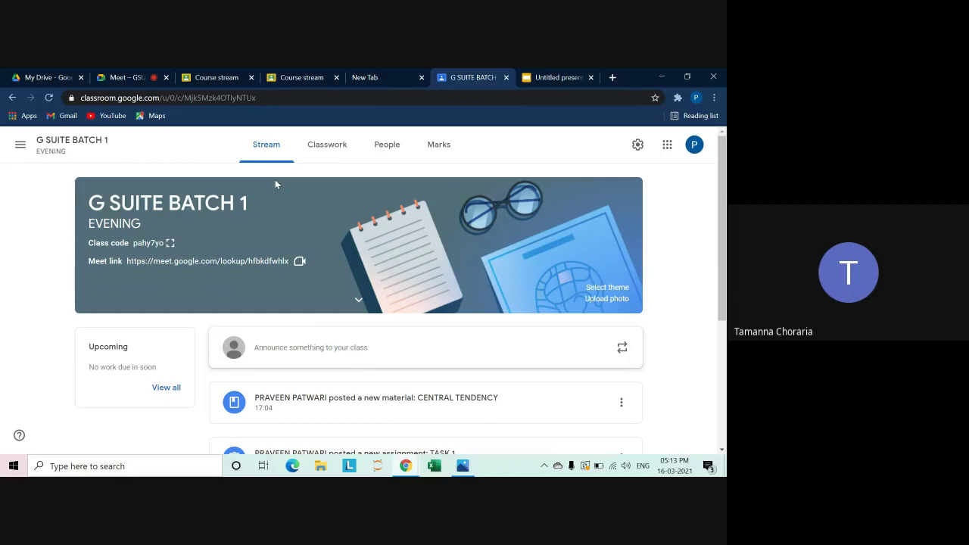
pyautogui.click(141, 71)
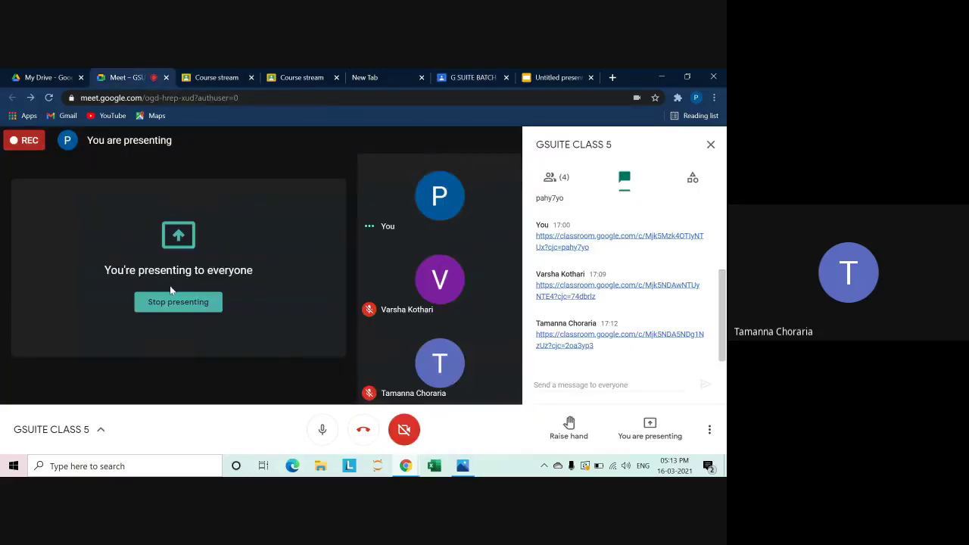
pyautogui.click(188, 304)
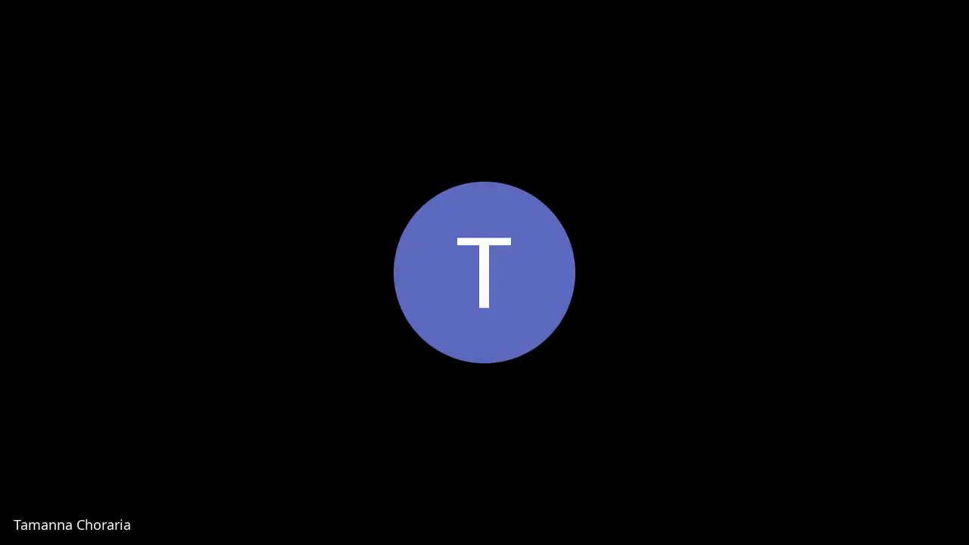